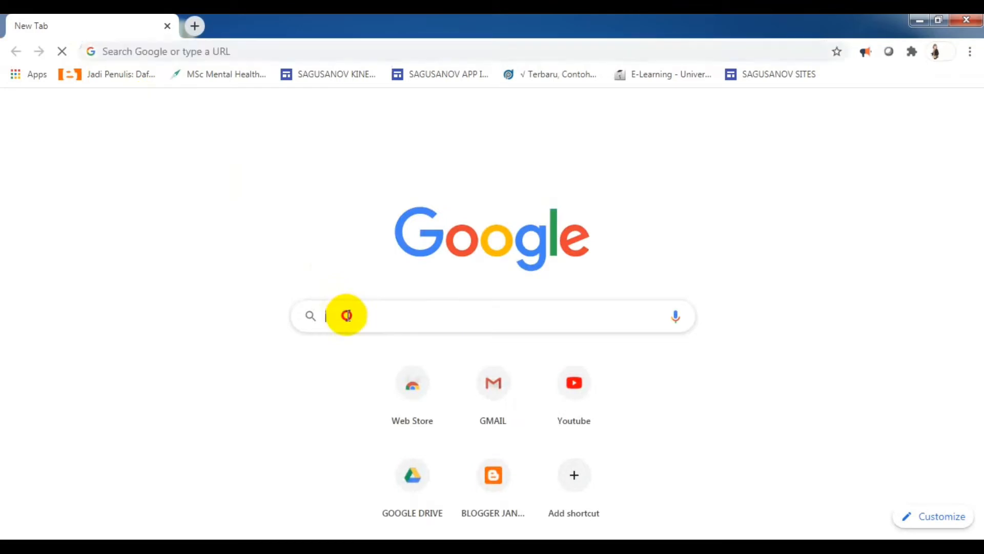
# Open sites.google.com and start a new site from the Blank template.
pyautogui.write('site')
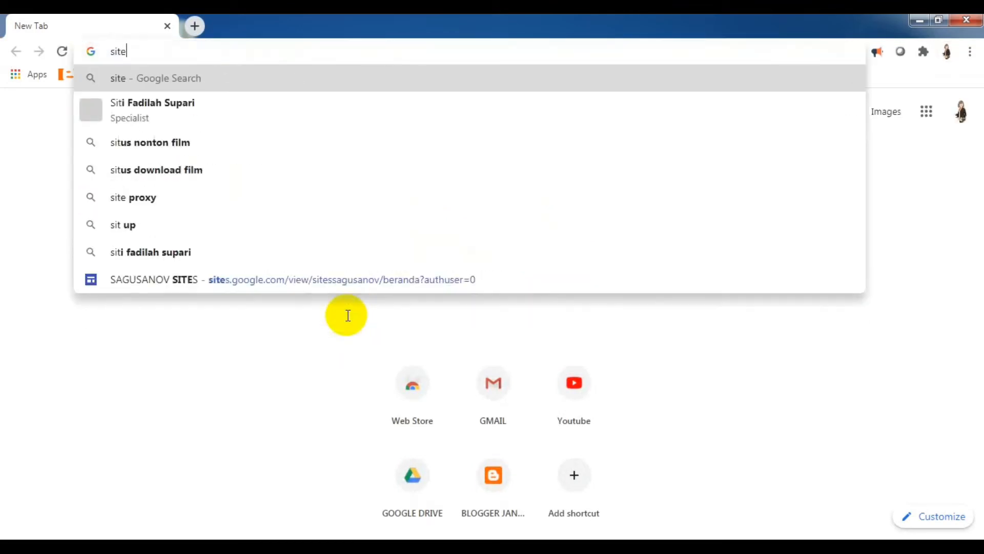
pyautogui.write('s.g')
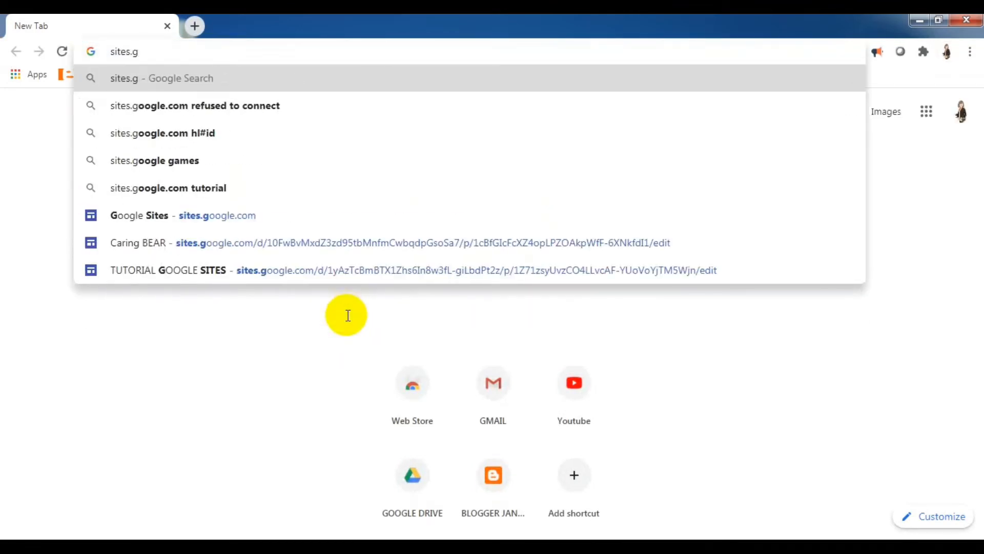
pyautogui.write('oogle.com')
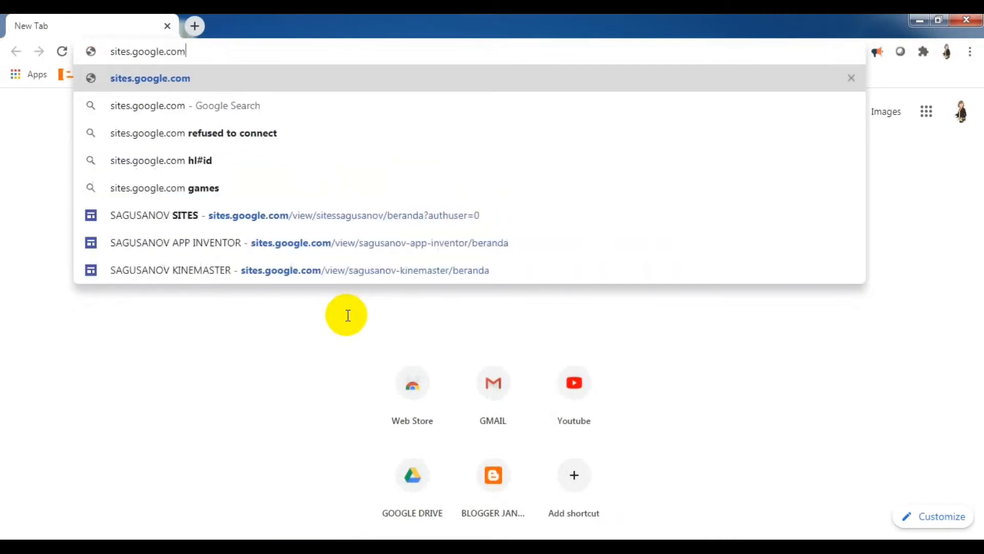
pyautogui.press('Return')
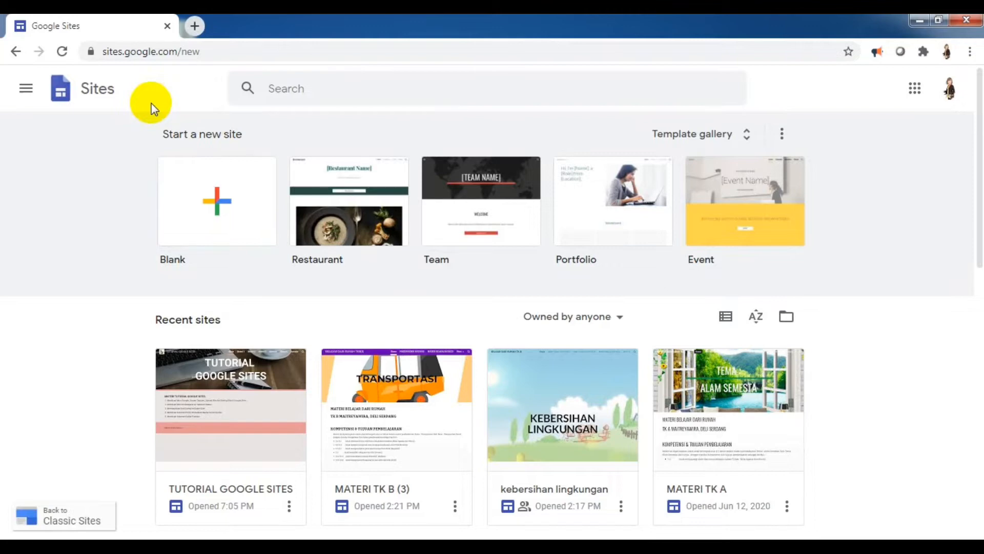
pyautogui.click(215, 200)
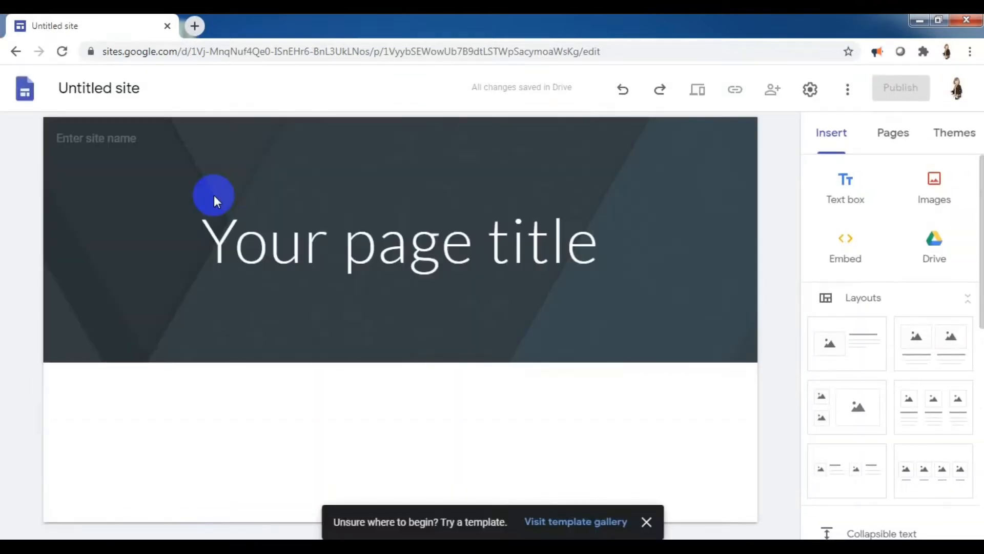
# Replace the page title placeholder in the header with "KREATIVITAS & INOVASI GURU DALAM MEMBUAT PEMBELAJARAN ONLINE".
pyautogui.click(220, 235)
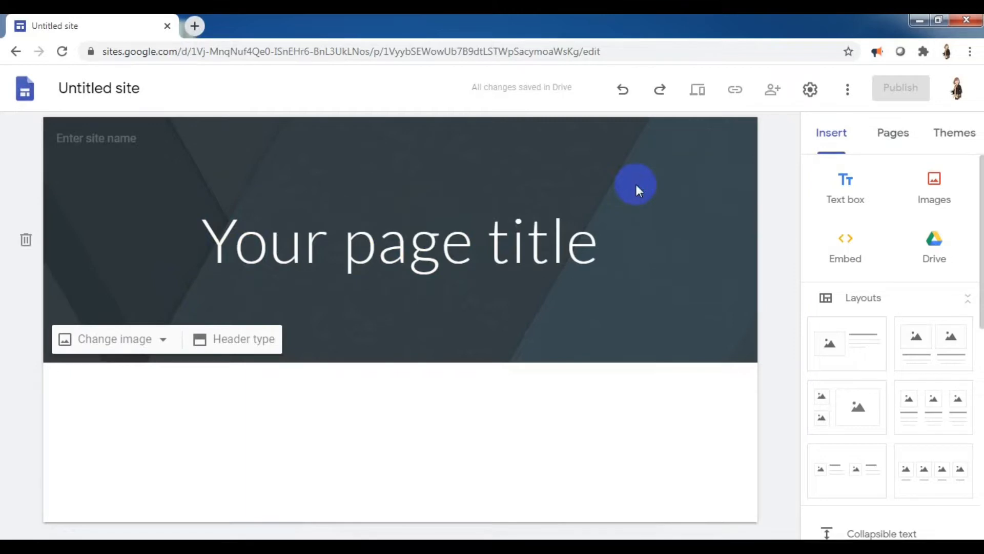
pyautogui.click(446, 215)
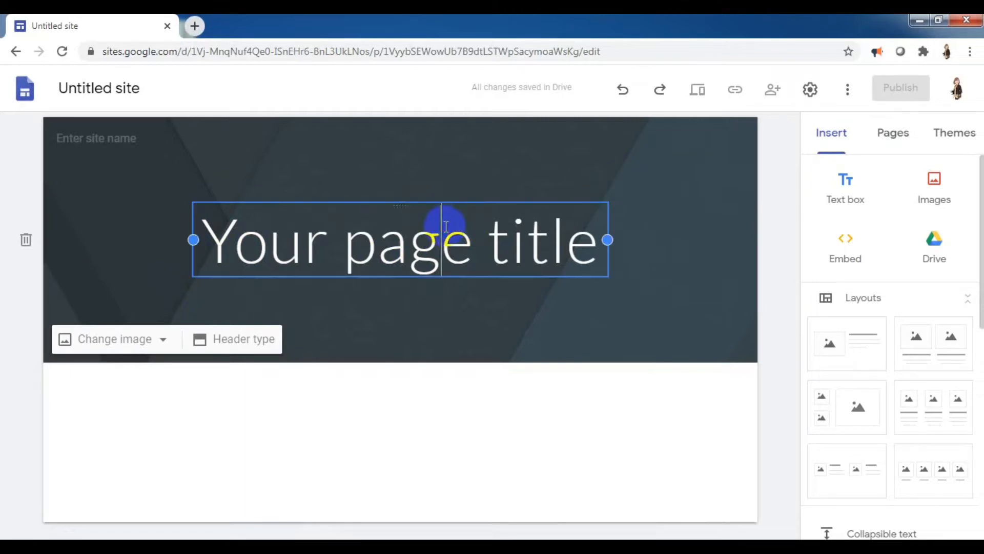
pyautogui.click(213, 227)
pyautogui.moveTo(213, 227); pyautogui.dragTo(603, 267)
pyautogui.write('KRE')
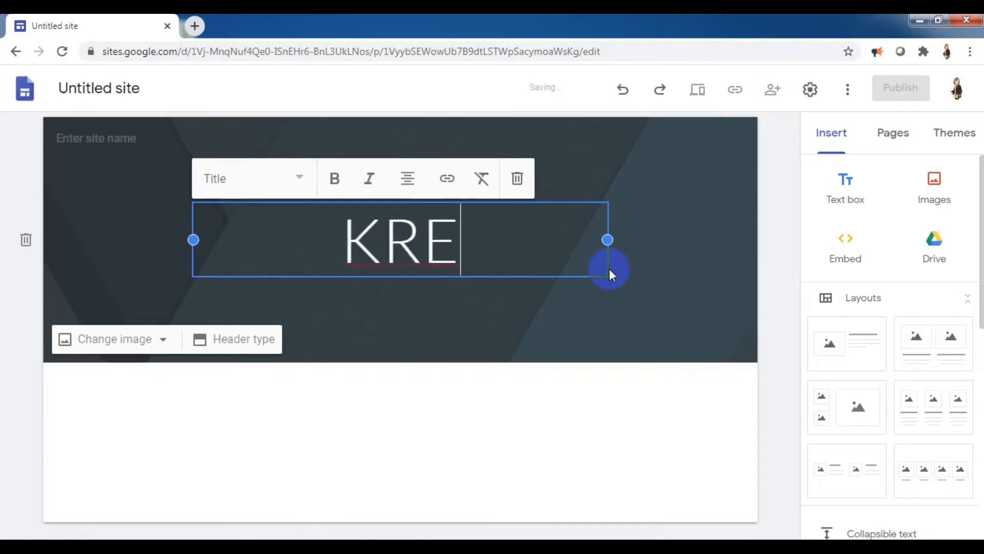
pyautogui.write('ATIVITAS')
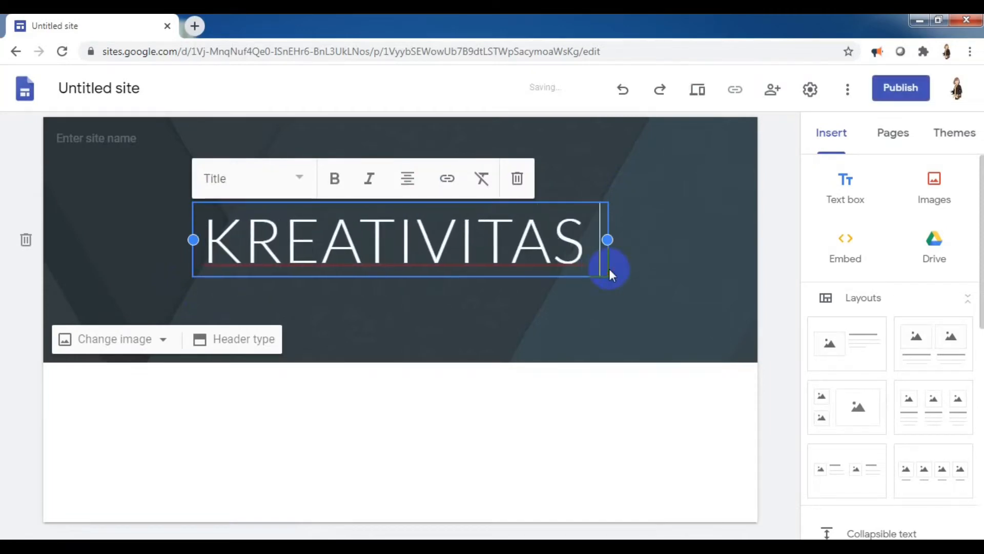
pyautogui.write(' & INOVAS')
pyautogui.press('BackSpace')
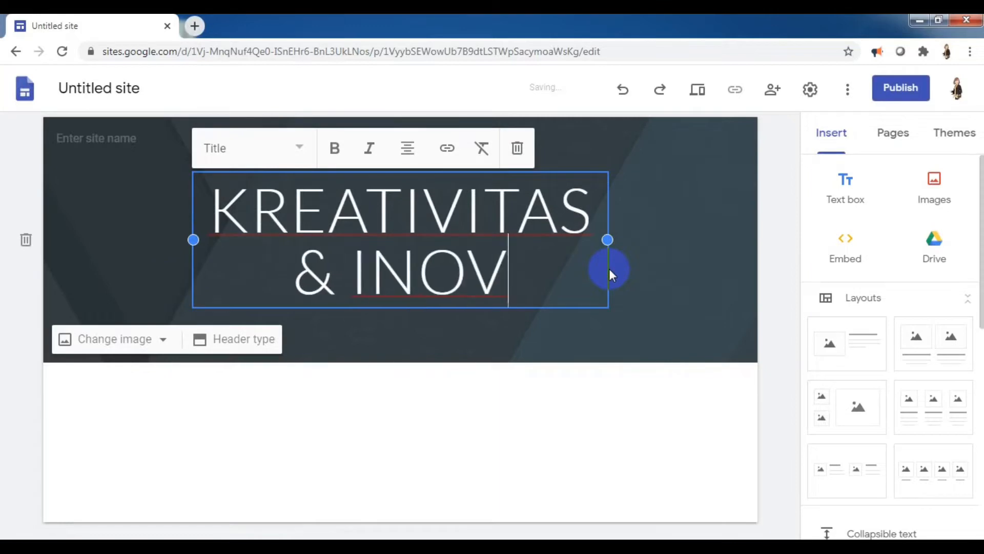
pyautogui.write('ASI ')
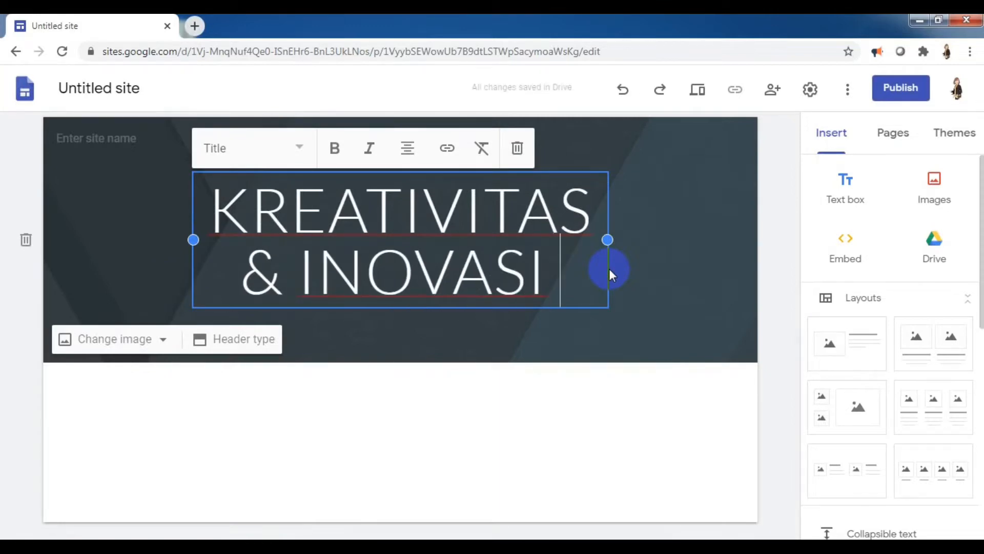
pyautogui.write('GURU')
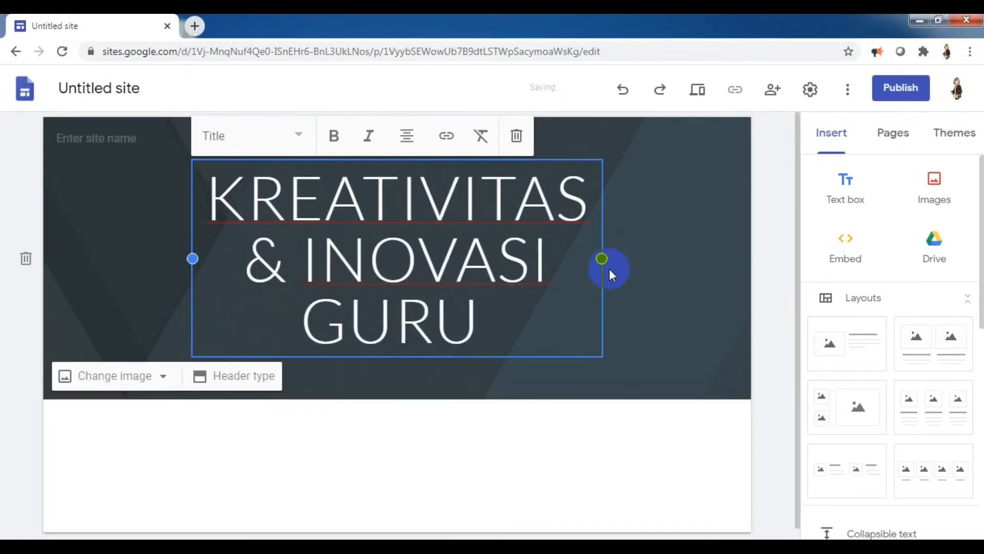
pyautogui.write(' DA')
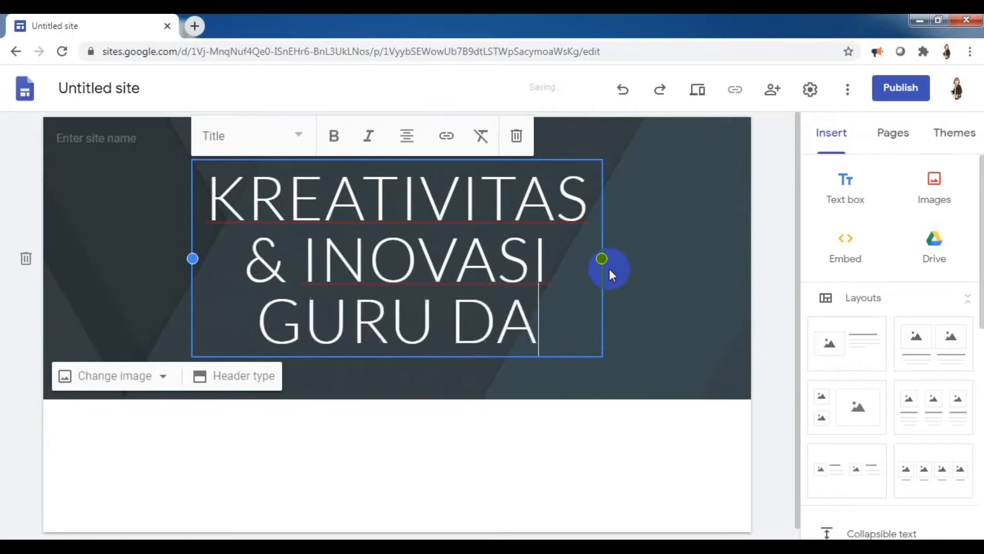
pyautogui.write('LAM MEMBUA')
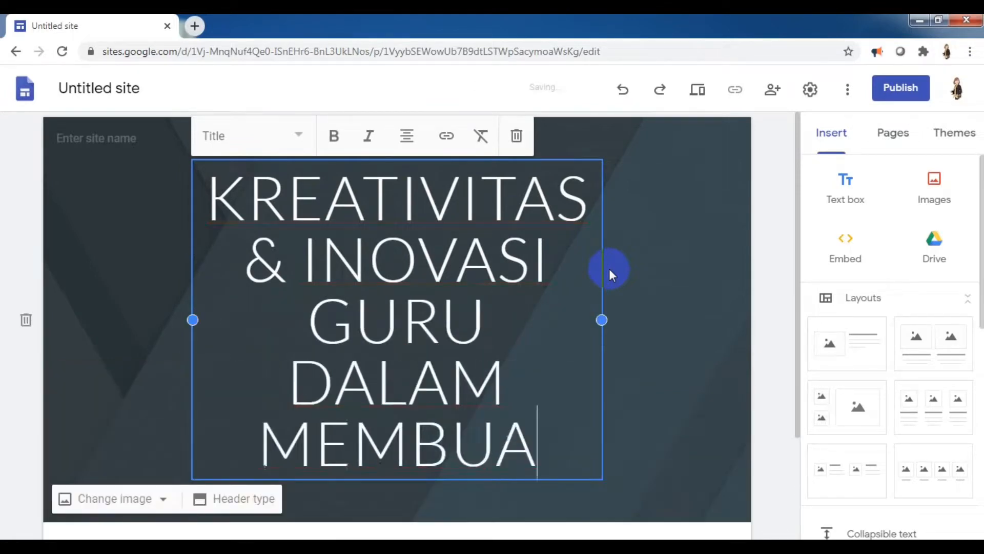
pyautogui.write('T PEMBELAJARA')
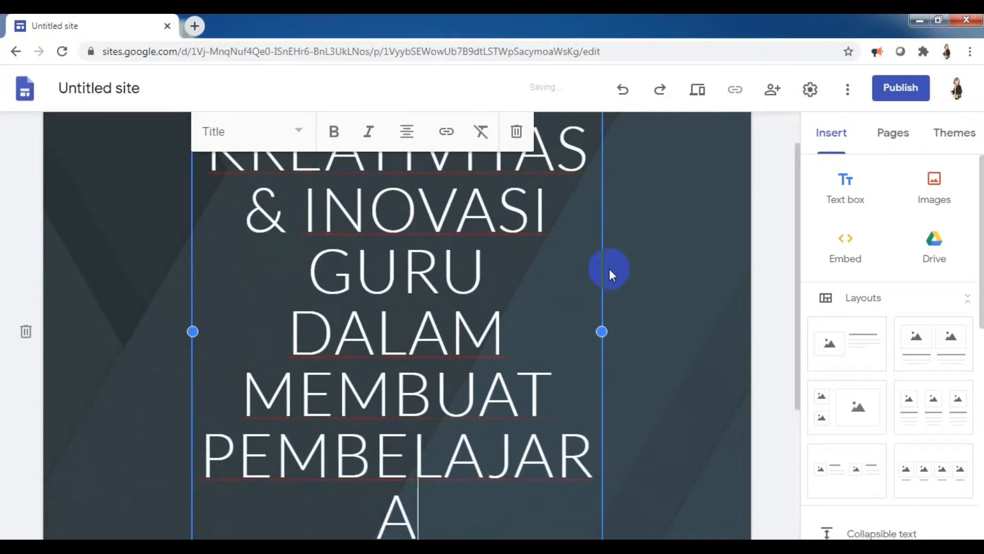
pyautogui.write('N ONLINE')
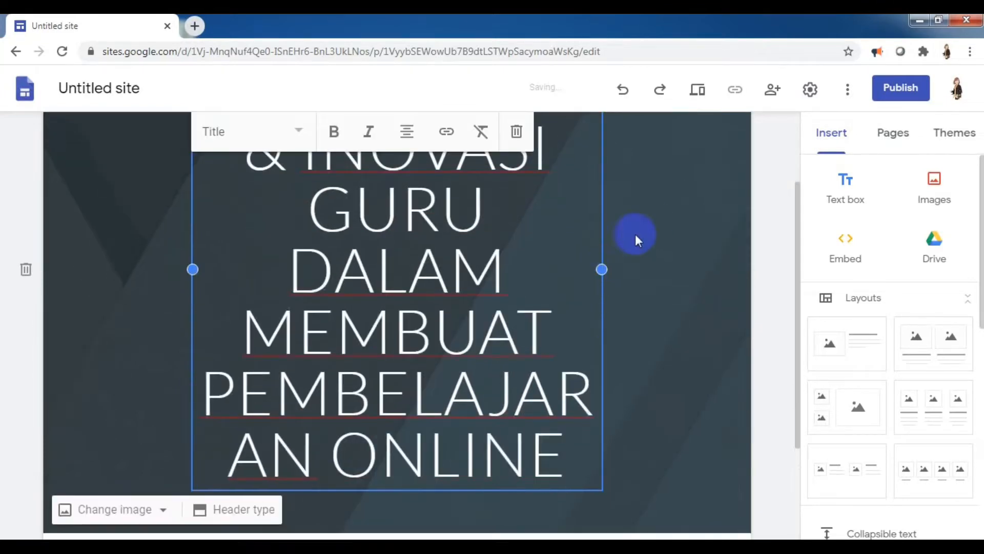
# Widen the title text box on both sides of the header and make the whole title bold.
pyautogui.moveTo(602, 270); pyautogui.dragTo(709, 268)
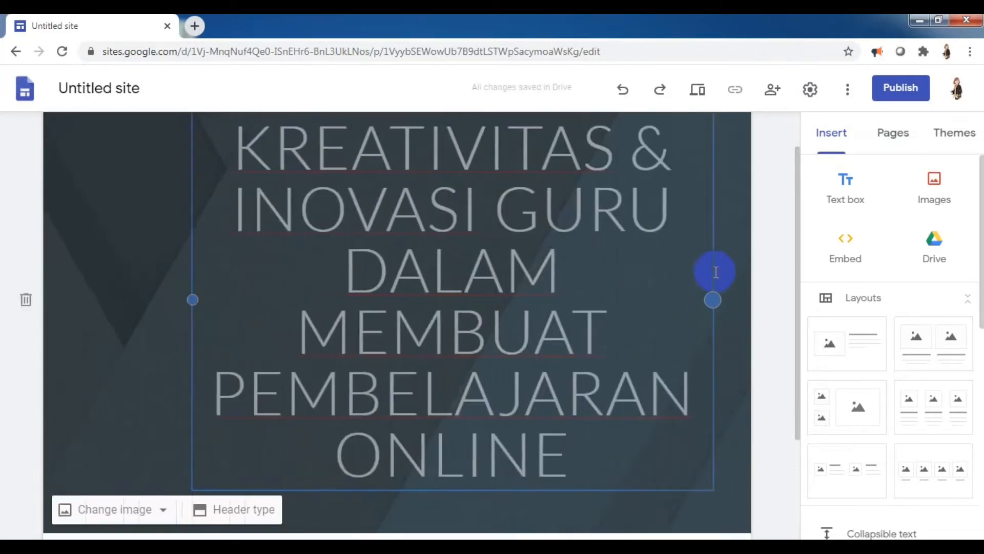
pyautogui.moveTo(191, 300); pyautogui.dragTo(66, 297)
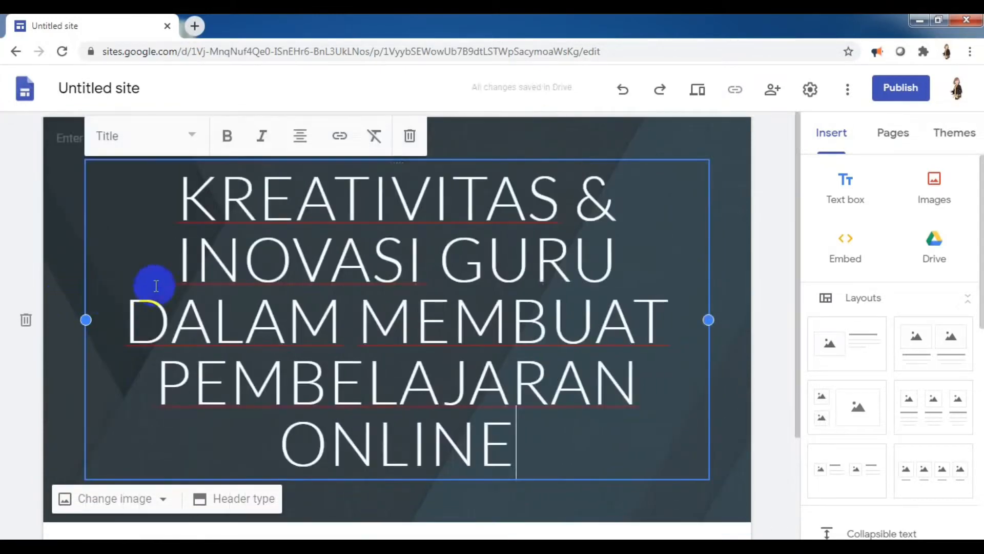
pyautogui.moveTo(174, 187); pyautogui.dragTo(579, 427)
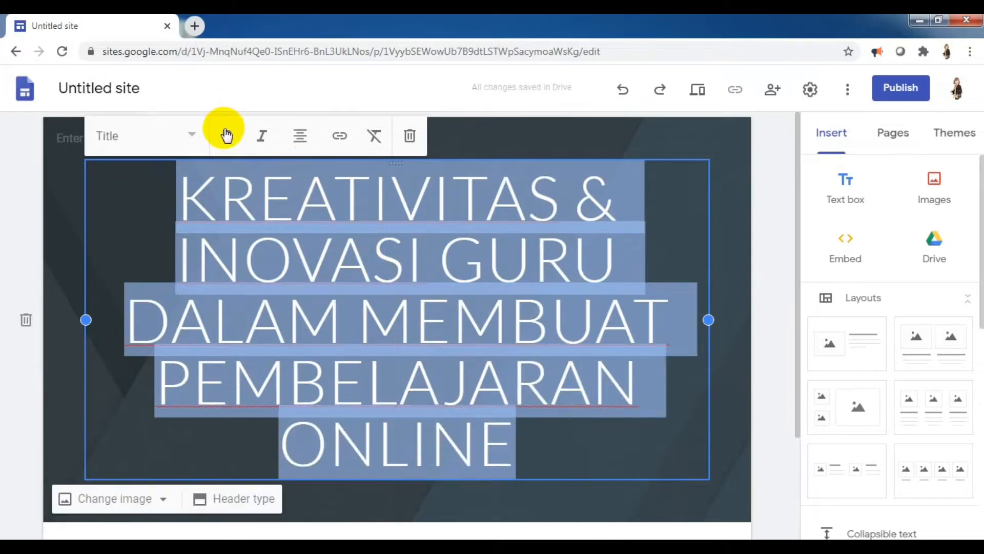
pyautogui.click(224, 134)
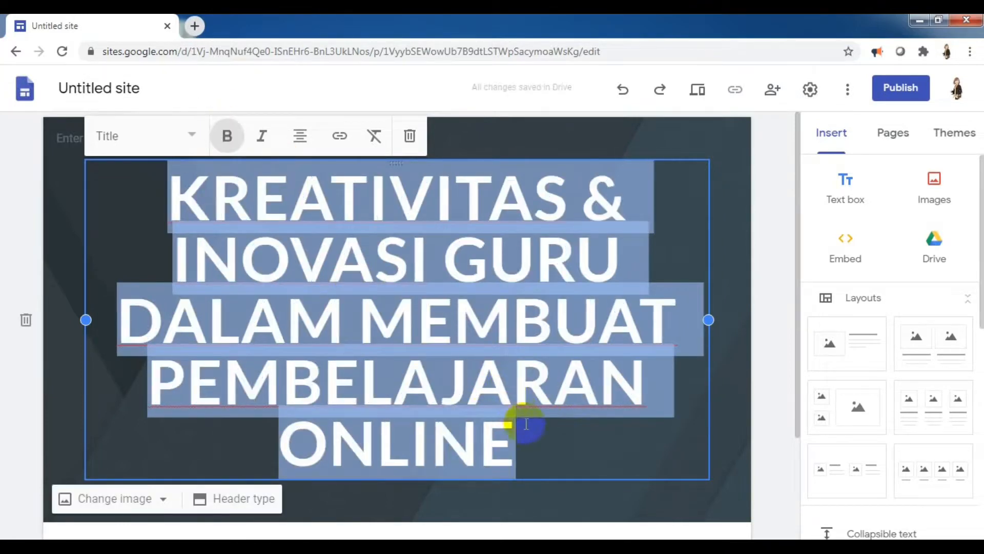
pyautogui.click(549, 456)
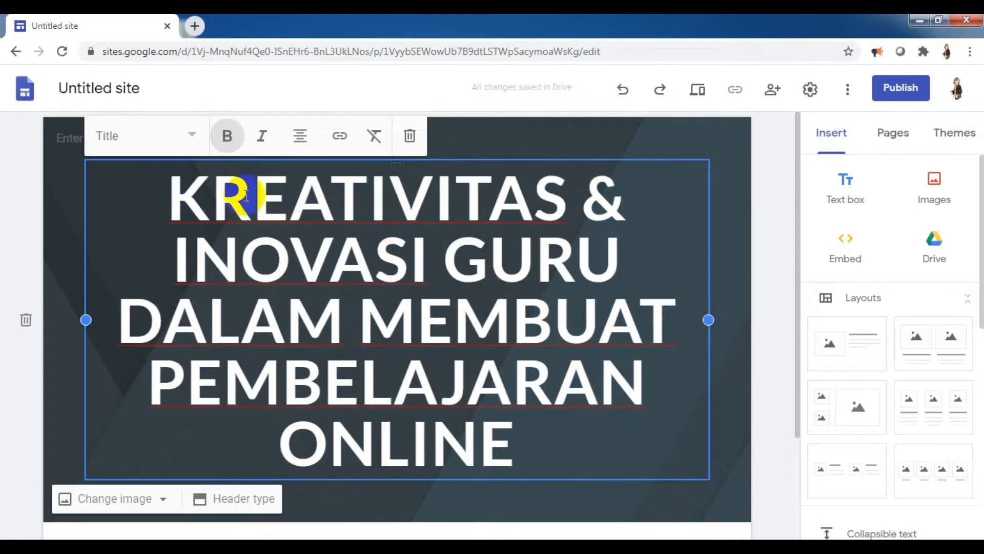
# Try italic and non-bold formatting on the whole title, returning it to bold only.
pyautogui.moveTo(173, 194); pyautogui.dragTo(512, 437)
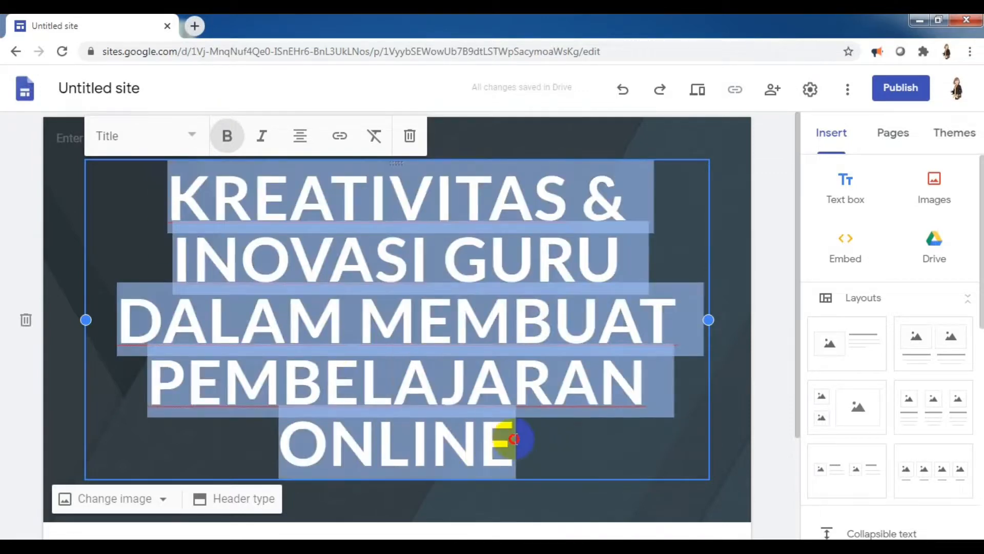
pyautogui.click(266, 143)
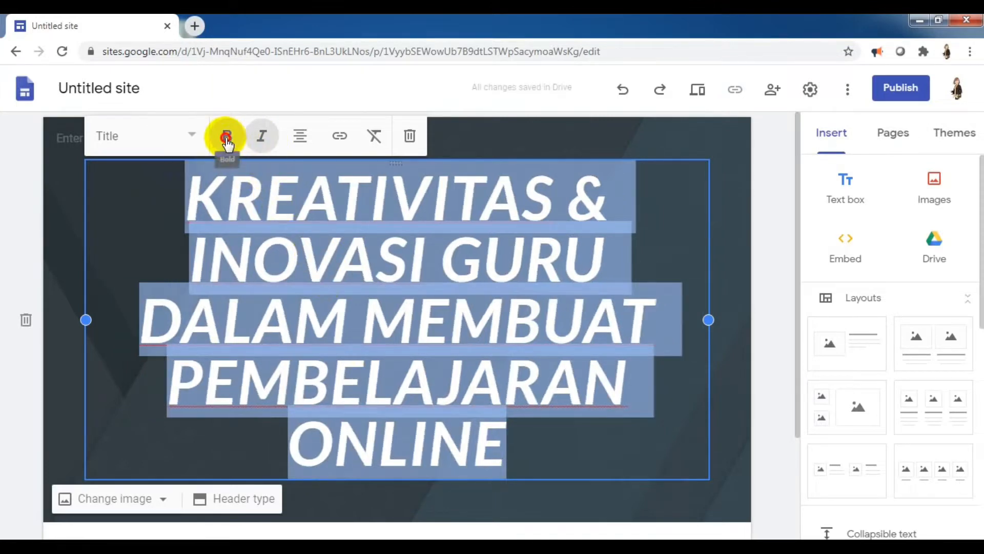
pyautogui.click(227, 139)
pyautogui.click(260, 140)
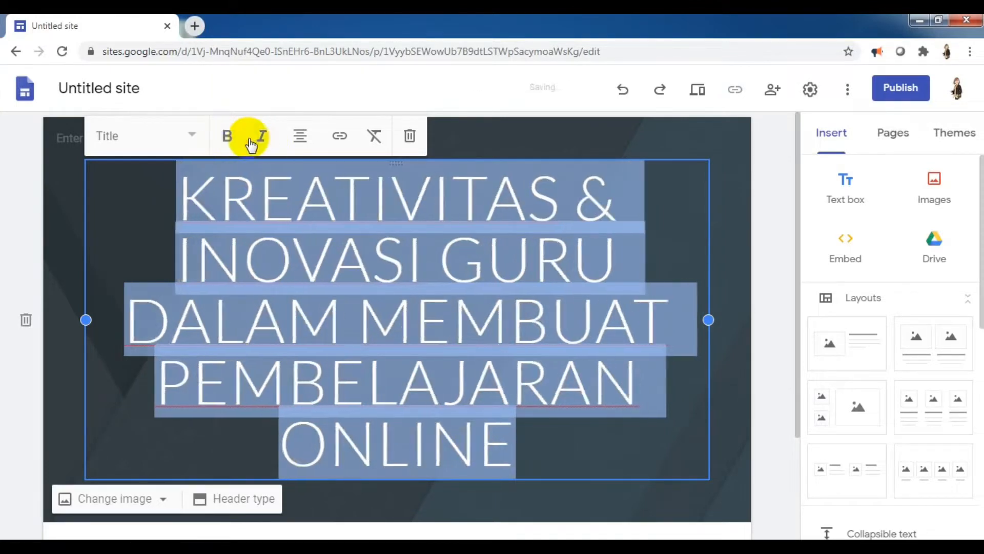
pyautogui.click(225, 145)
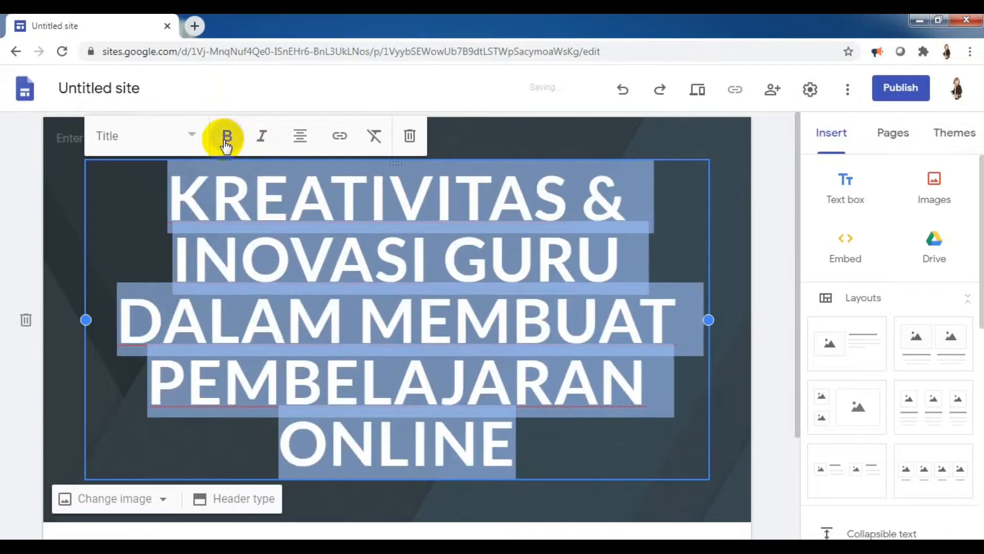
pyautogui.click(190, 140)
pyautogui.click(163, 194)
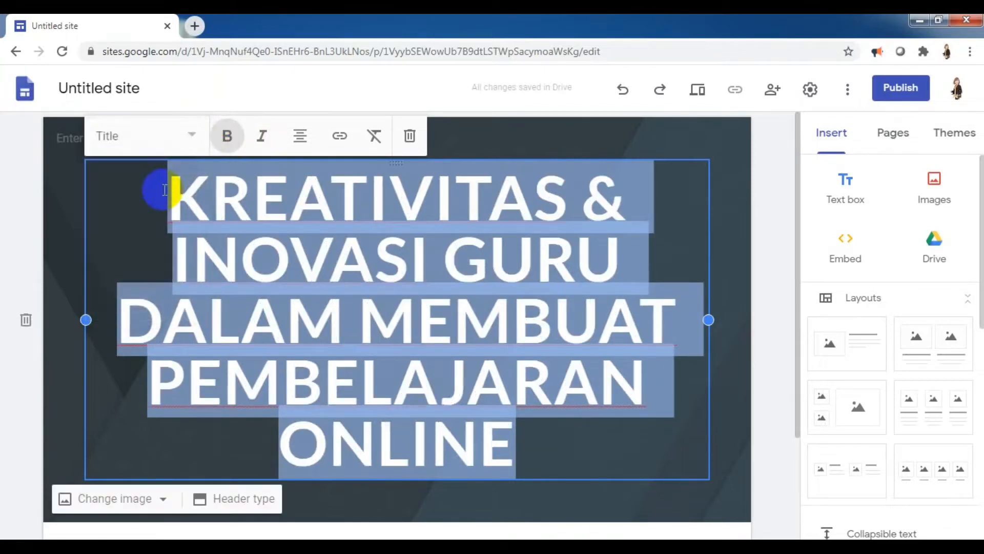
pyautogui.click(753, 410)
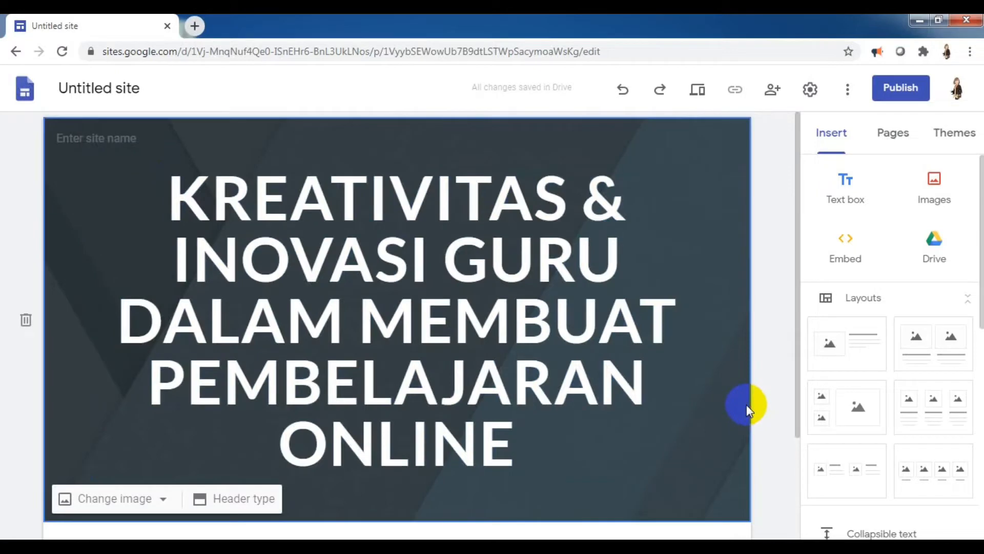
pyautogui.click(671, 370)
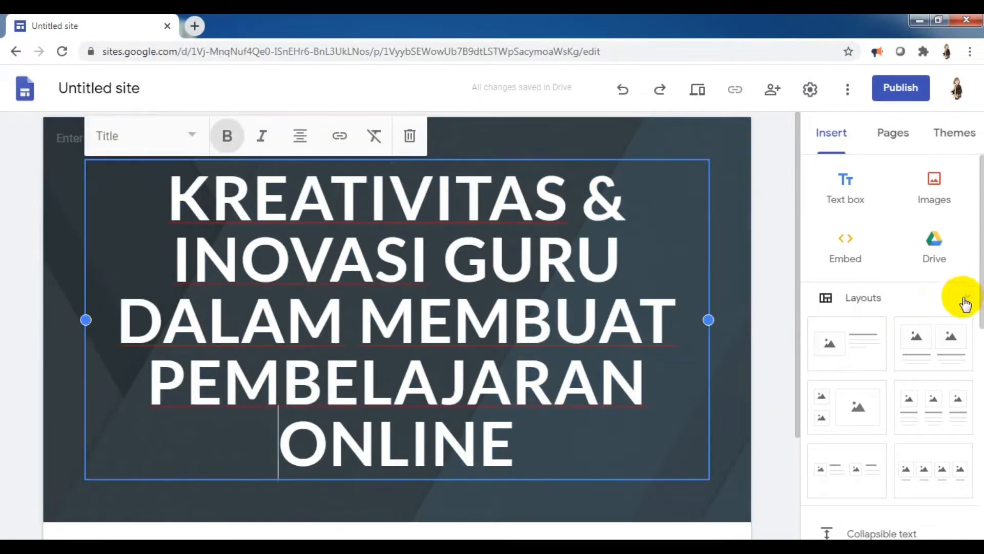
pyautogui.moveTo(981, 293); pyautogui.dragTo(980, 295)
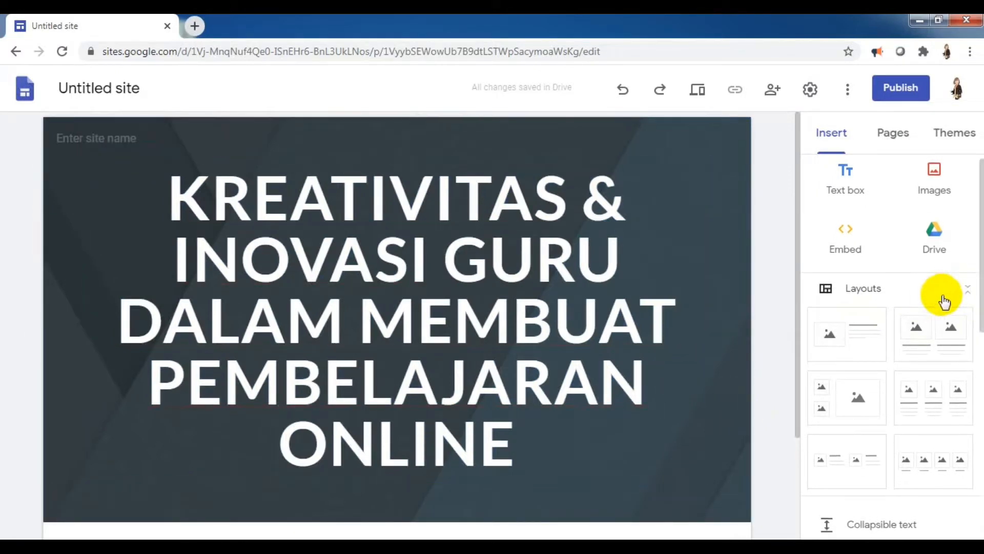
pyautogui.scroll(-1, 795, 352)
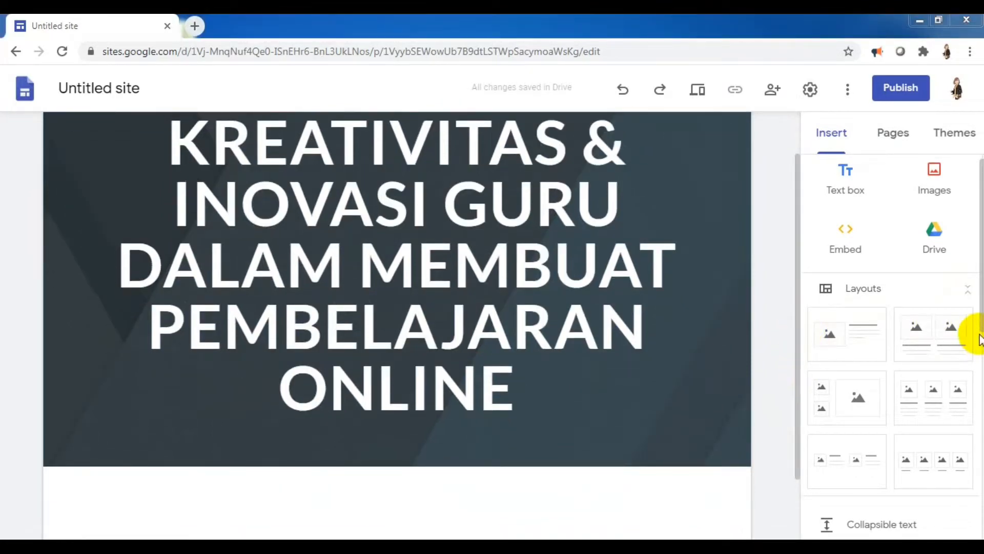
pyautogui.scroll(-3, 979, 339)
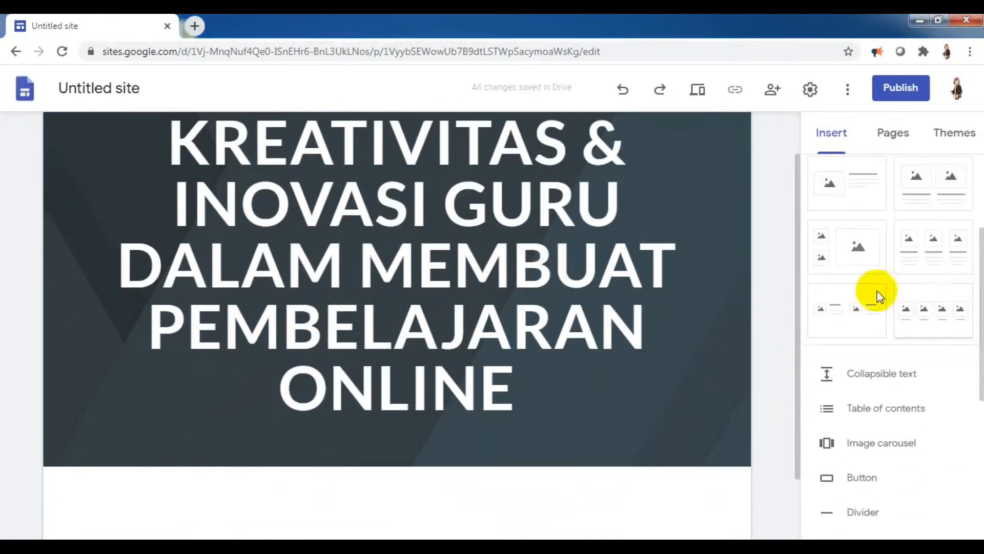
pyautogui.click(706, 328)
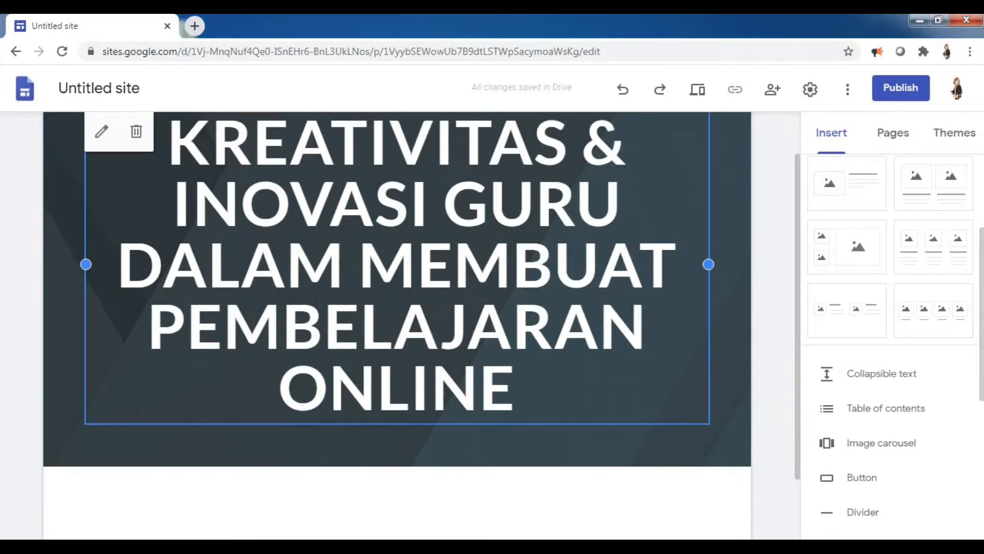
# Apply the Aristotle theme to the site.
pyautogui.click(963, 136)
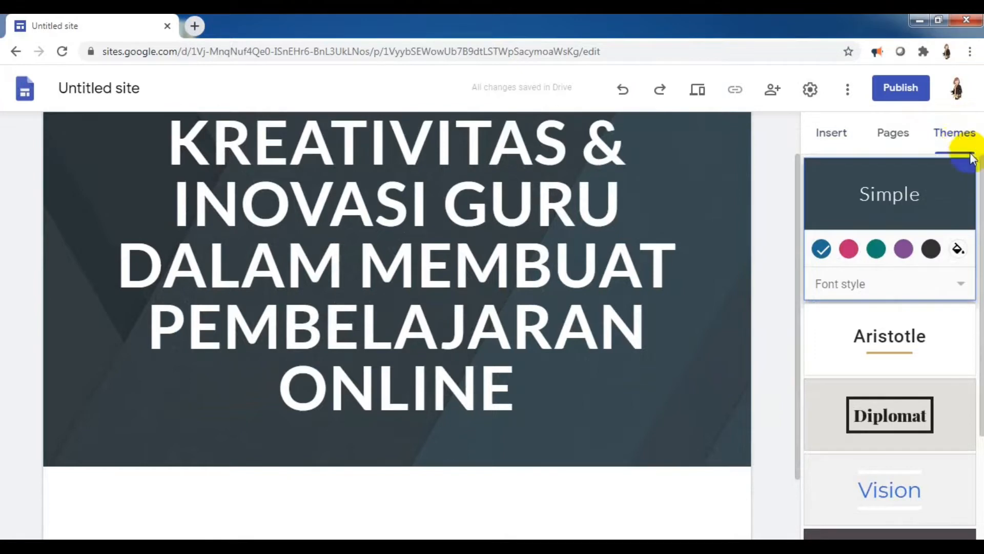
pyautogui.moveTo(981, 207); pyautogui.dragTo(981, 173)
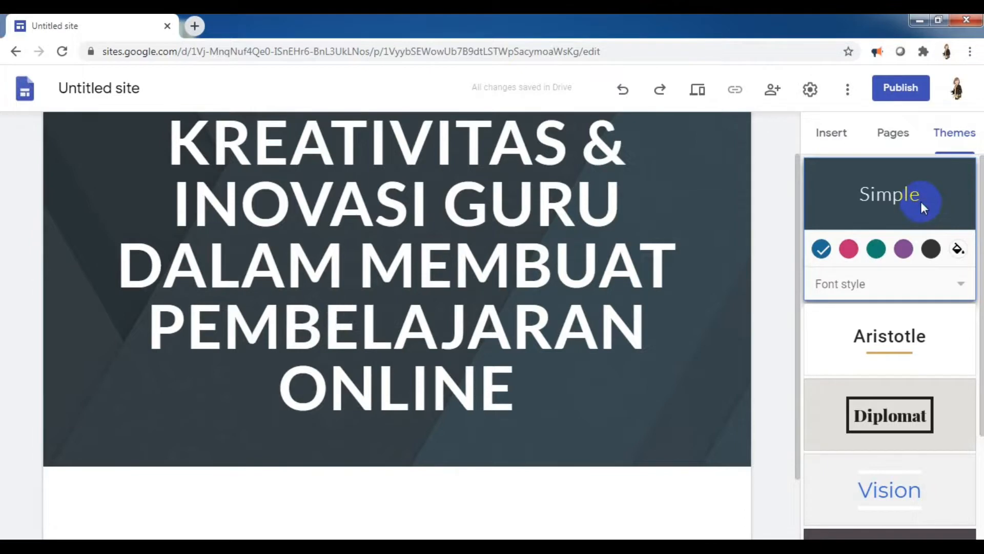
pyautogui.moveTo(980, 249); pyautogui.dragTo(915, 300)
pyautogui.click(914, 300)
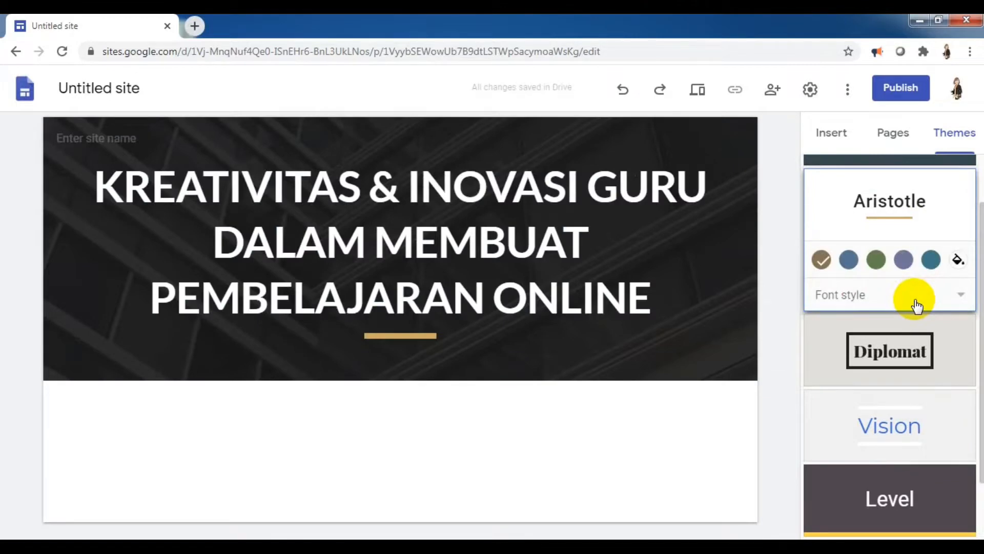
# Try the Diplomat, Vision and Level themes on the site in turn.
pyautogui.click(912, 352)
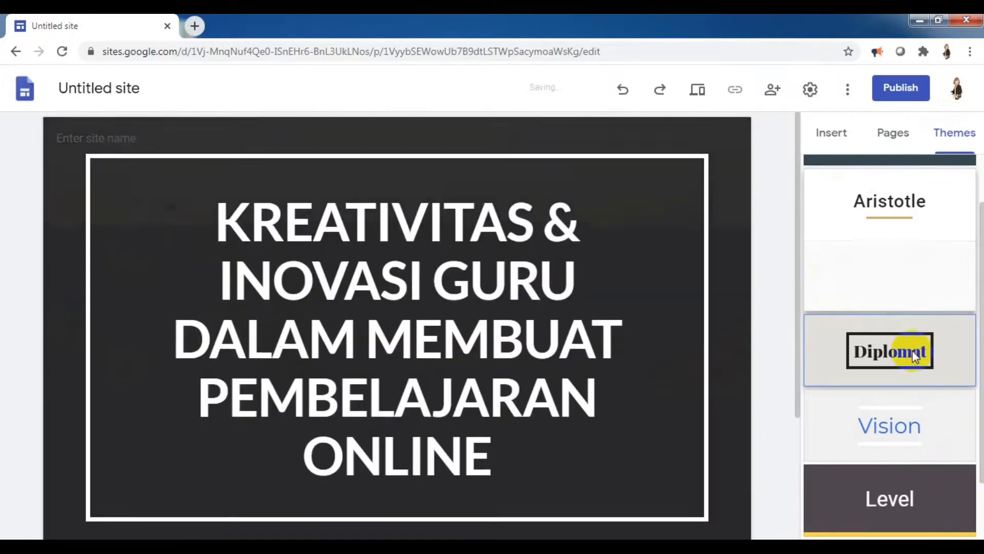
pyautogui.click(913, 420)
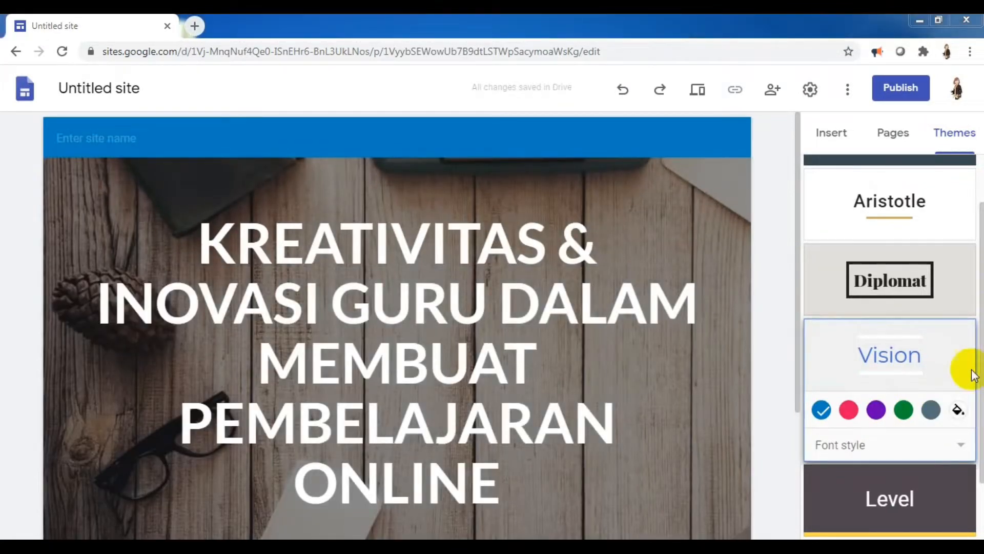
pyautogui.click(918, 498)
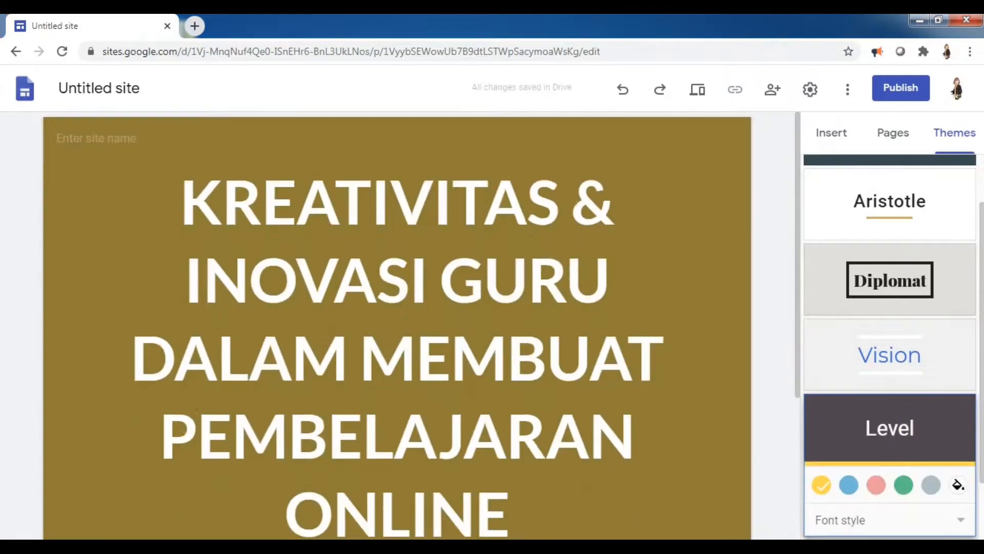
# Try the pink accent on the Level theme, and the Impression theme with its blue-grey accent.
pyautogui.scroll(-2, 953, 482)
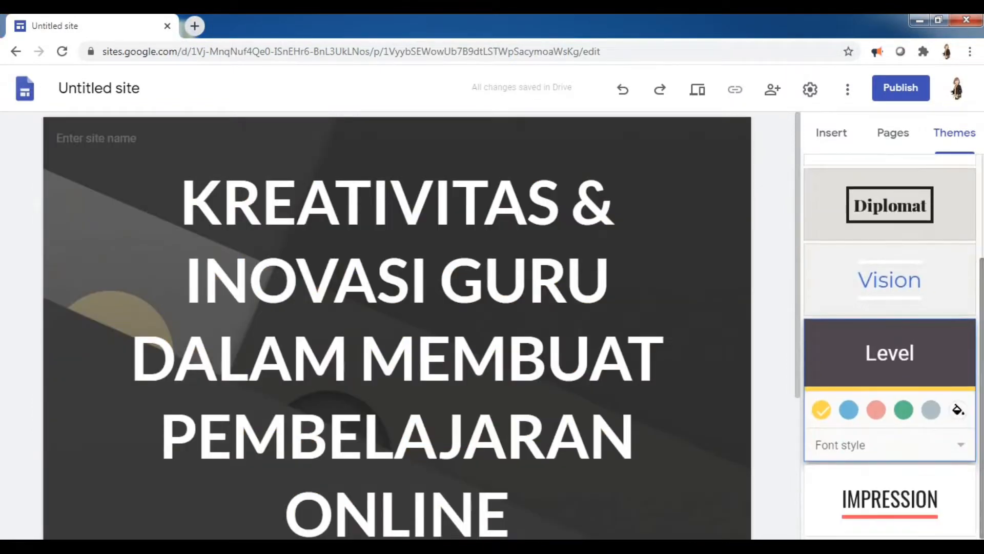
pyautogui.click(912, 392)
pyautogui.click(906, 415)
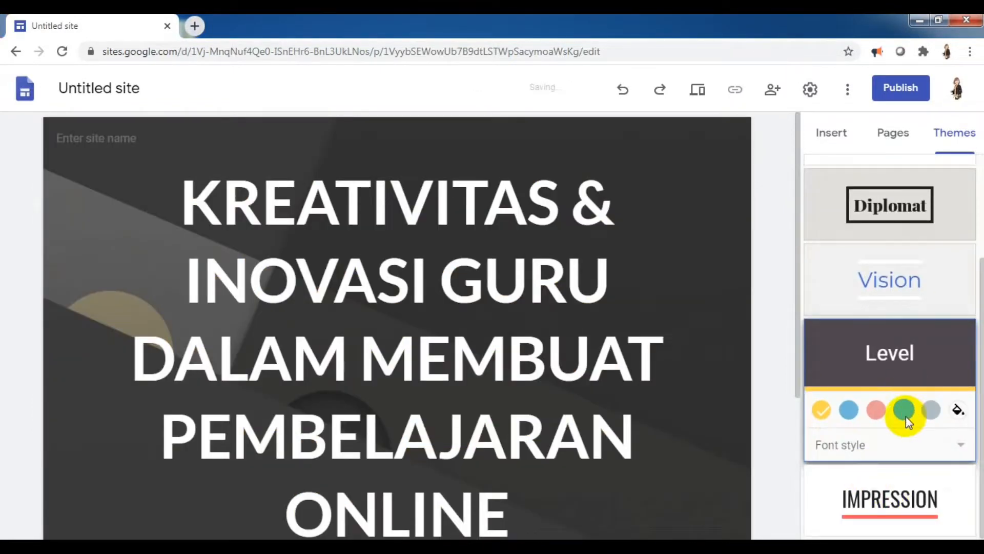
pyautogui.click(876, 410)
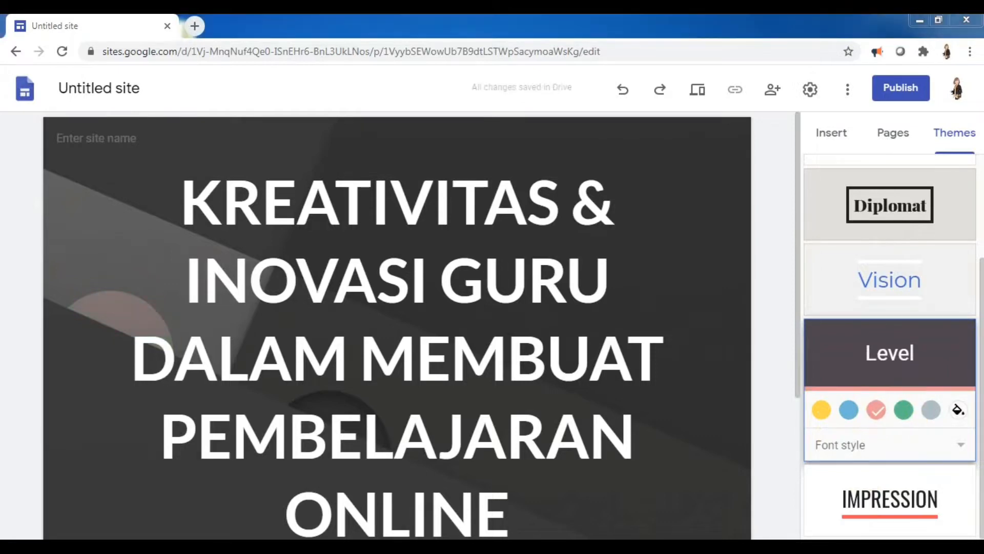
pyautogui.click(897, 499)
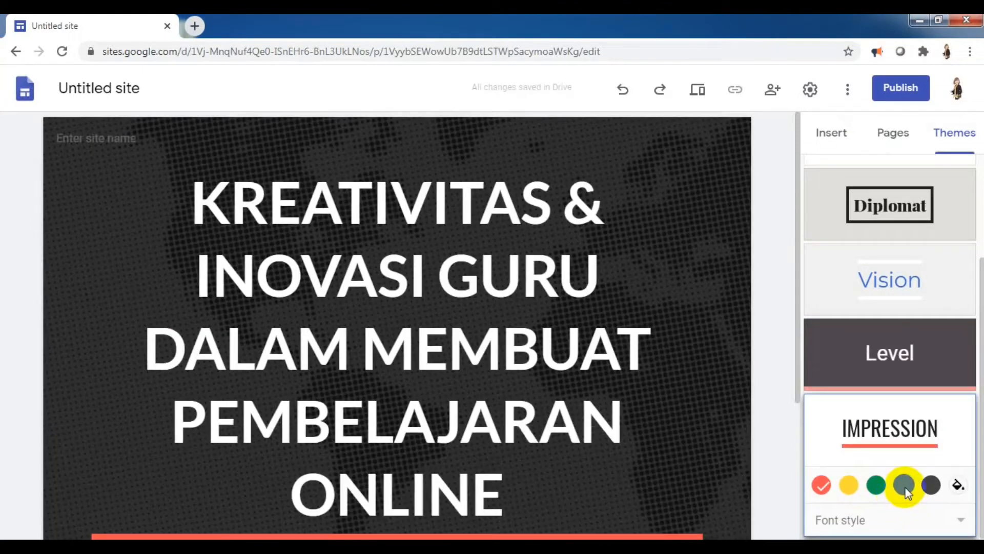
pyautogui.click(904, 486)
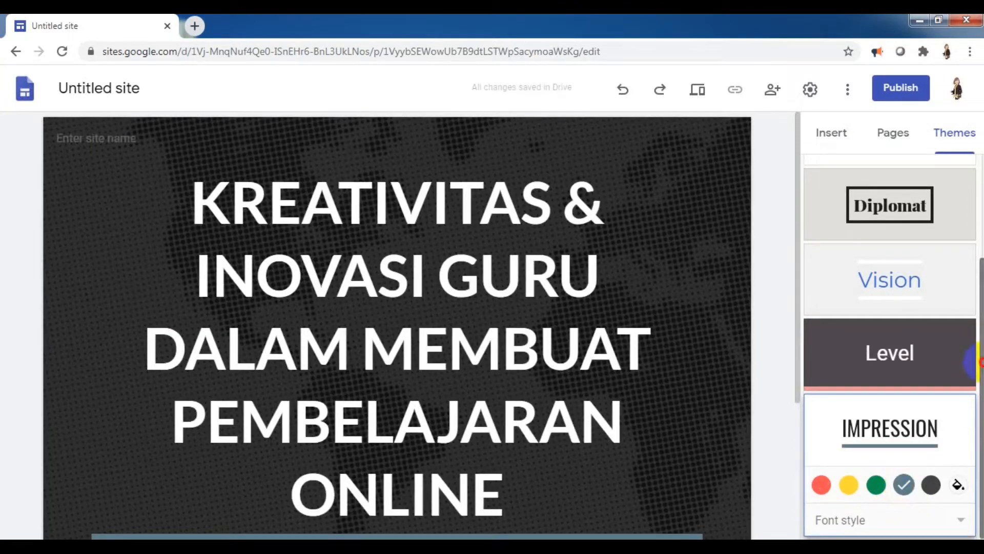
# Reapply the Aristotle theme and try its green and purple accents, settling on the blue accent colour.
pyautogui.scroll(3, 976, 295)
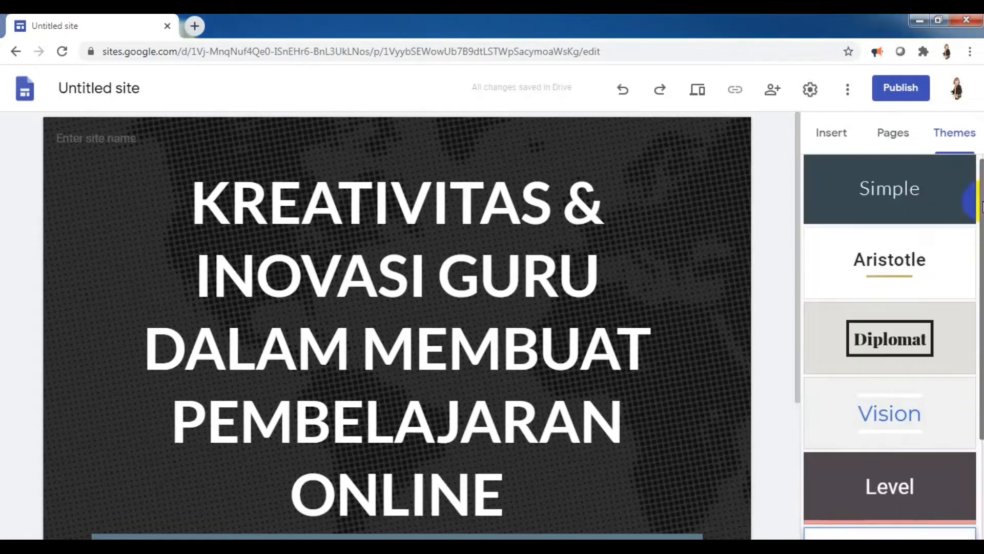
pyautogui.click(904, 263)
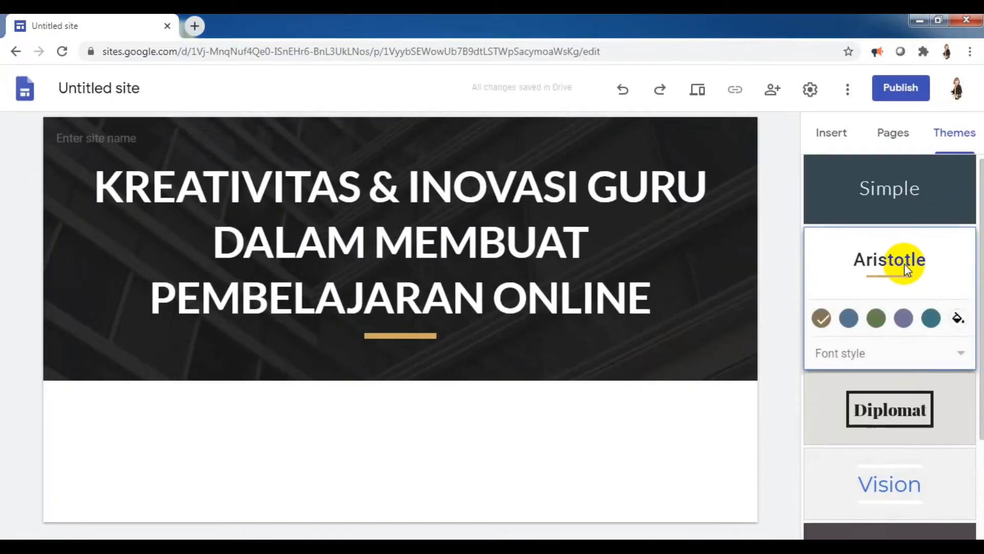
pyautogui.click(872, 319)
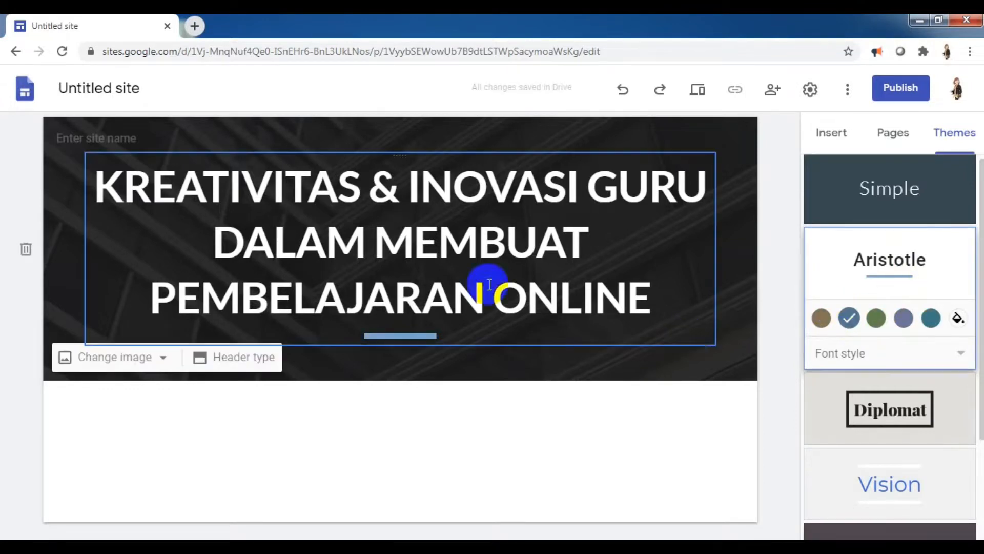
pyautogui.click(877, 319)
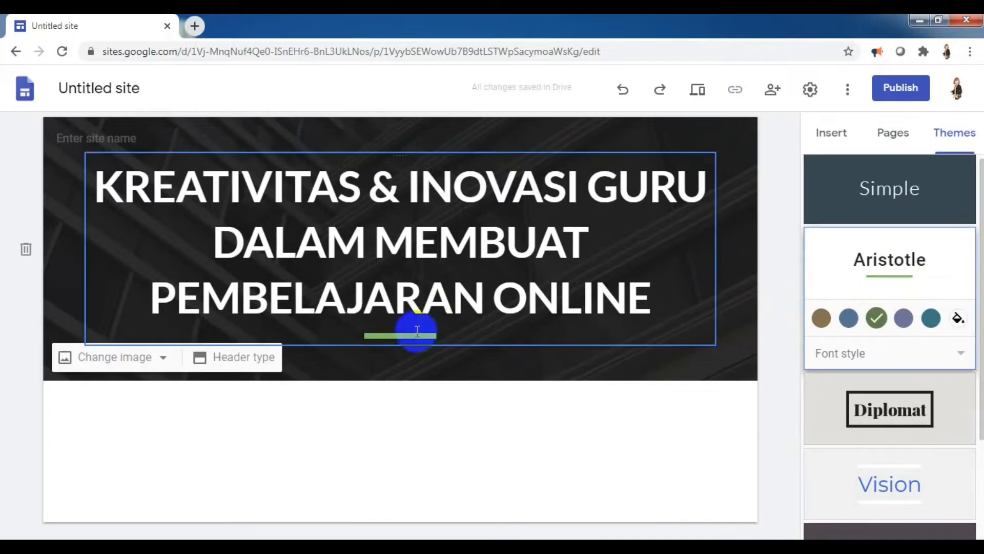
pyautogui.click(904, 318)
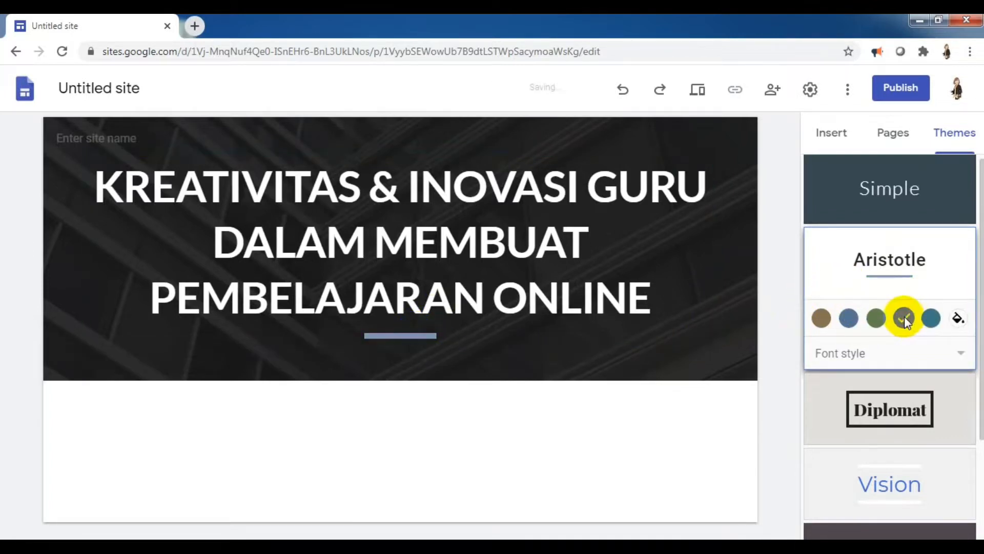
pyautogui.click(849, 320)
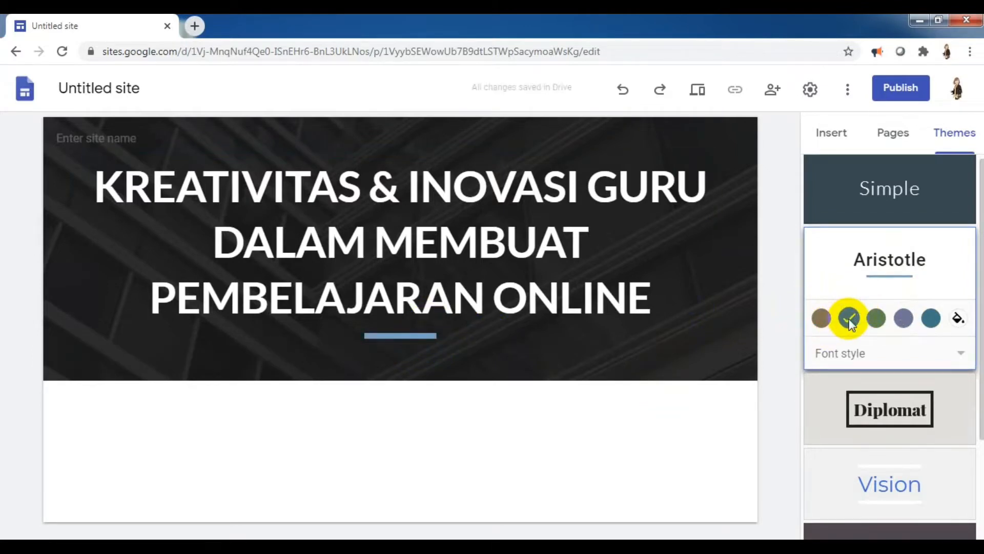
# Try the Title only, Large banner and Cover header types, returning the header to Banner.
pyautogui.click(745, 262)
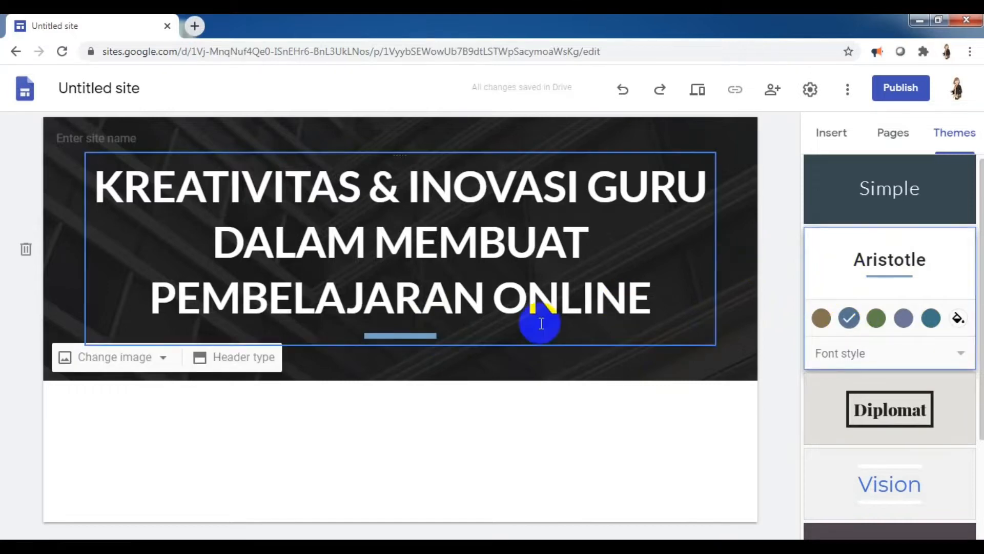
pyautogui.click(250, 363)
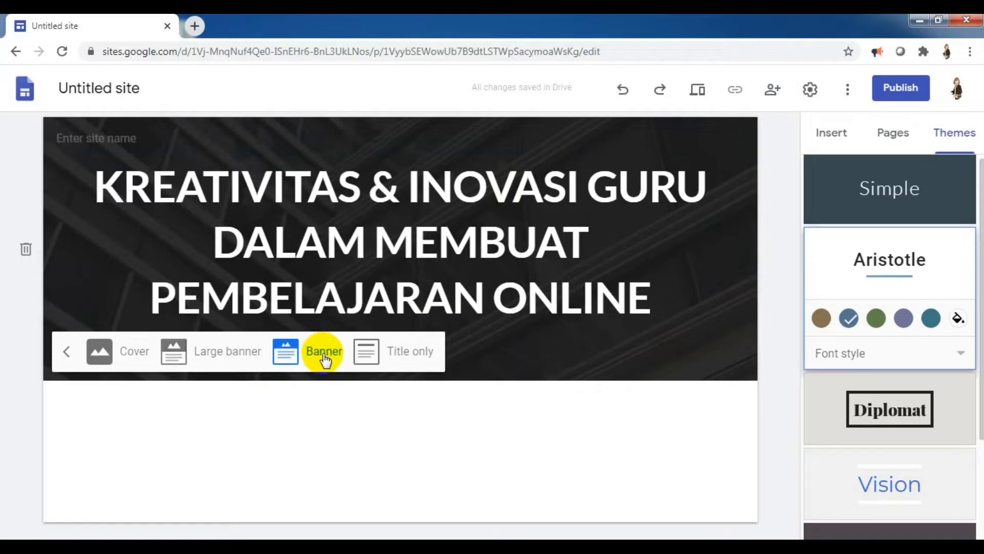
pyautogui.click(384, 360)
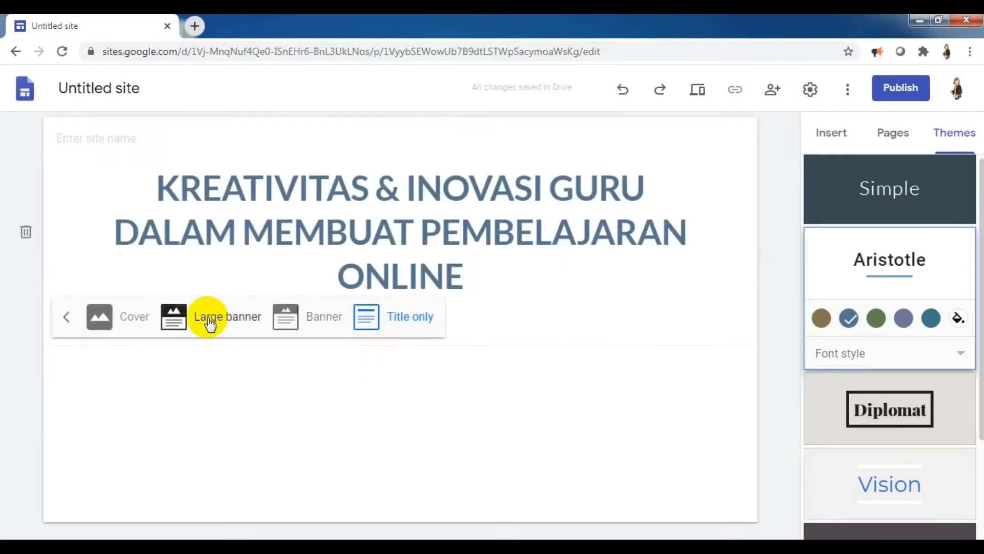
pyautogui.click(223, 319)
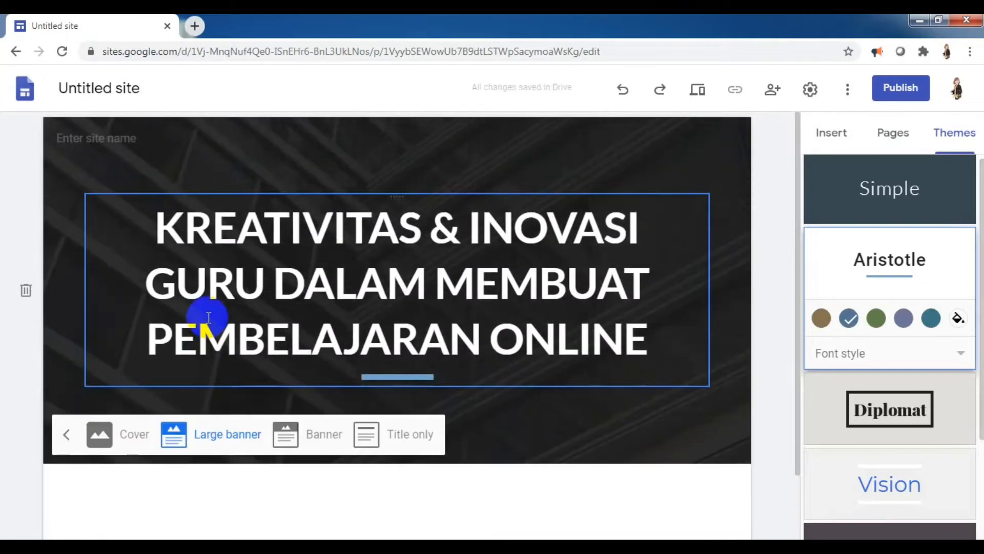
pyautogui.click(111, 427)
pyautogui.click(285, 513)
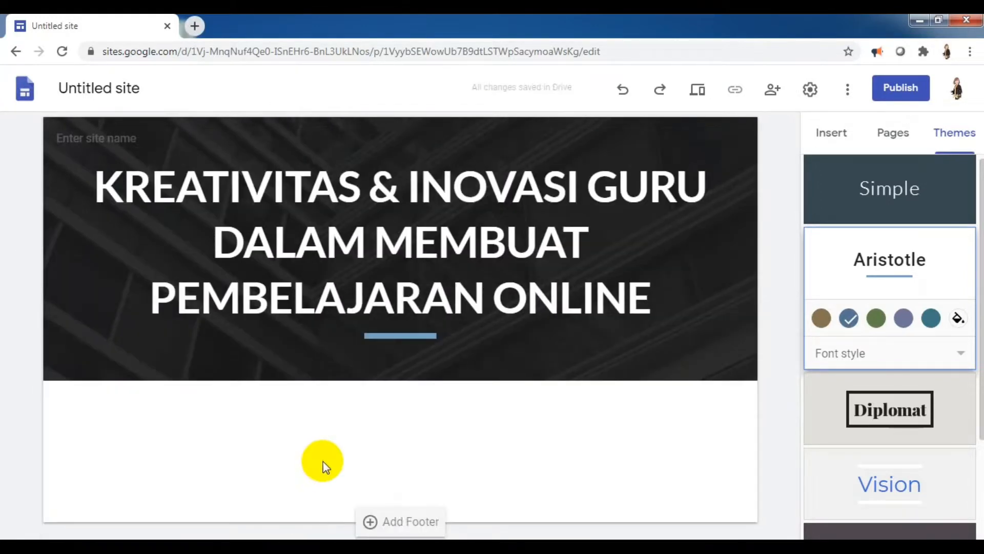
# Upload the open-window landscape picture 1796ad5e04a68e75ab150e1500db5643 from the Pictures library as the header background image.
pyautogui.moveTo(799, 328); pyautogui.dragTo(801, 346)
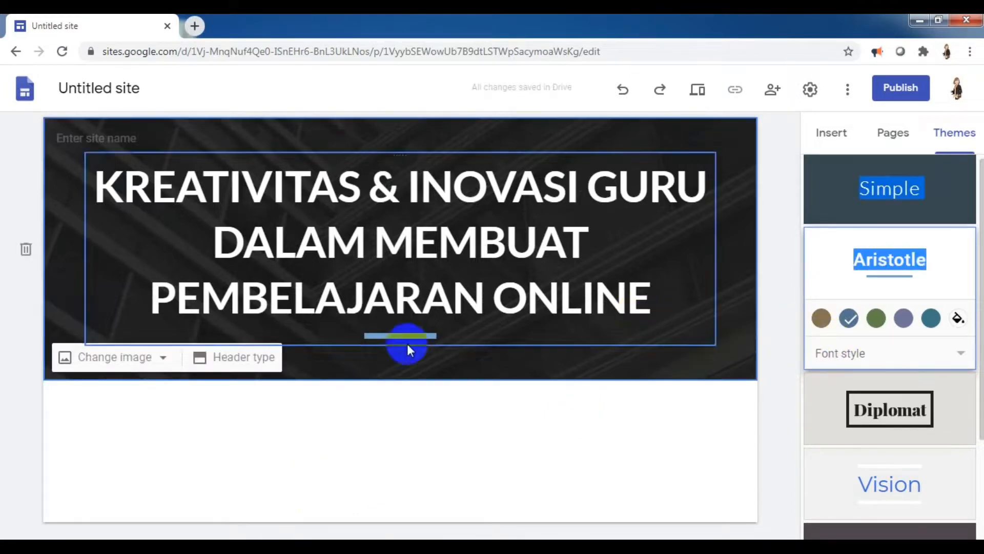
pyautogui.click(164, 357)
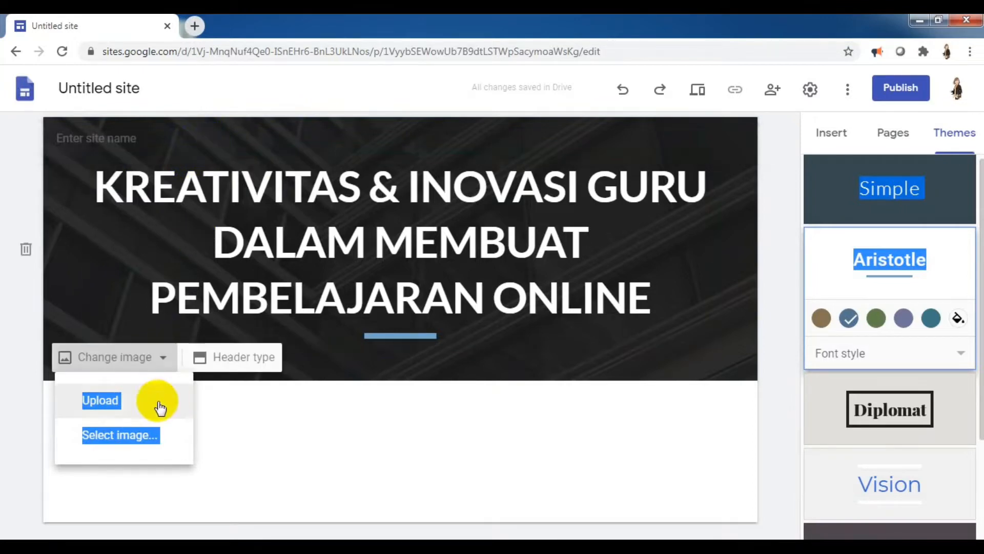
pyautogui.click(113, 404)
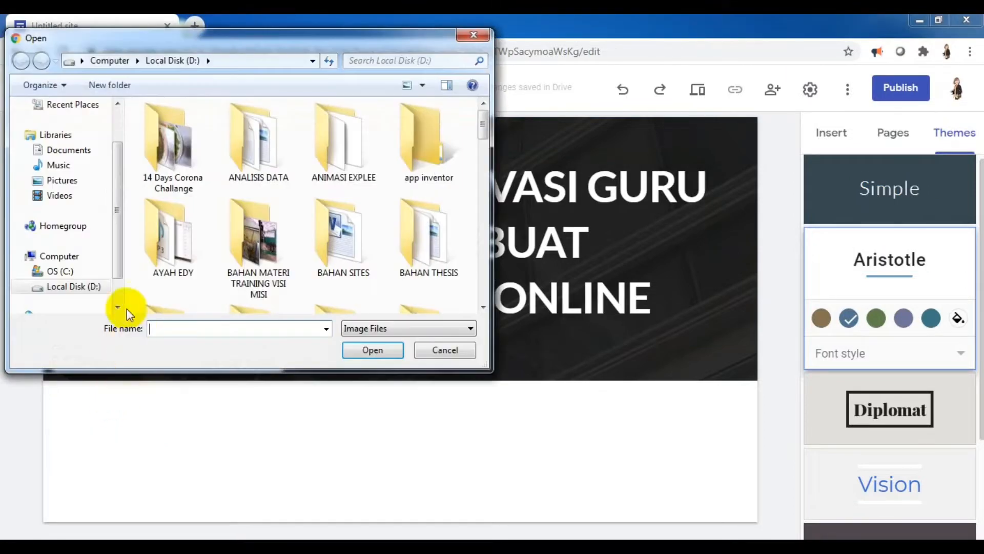
pyautogui.click(77, 181)
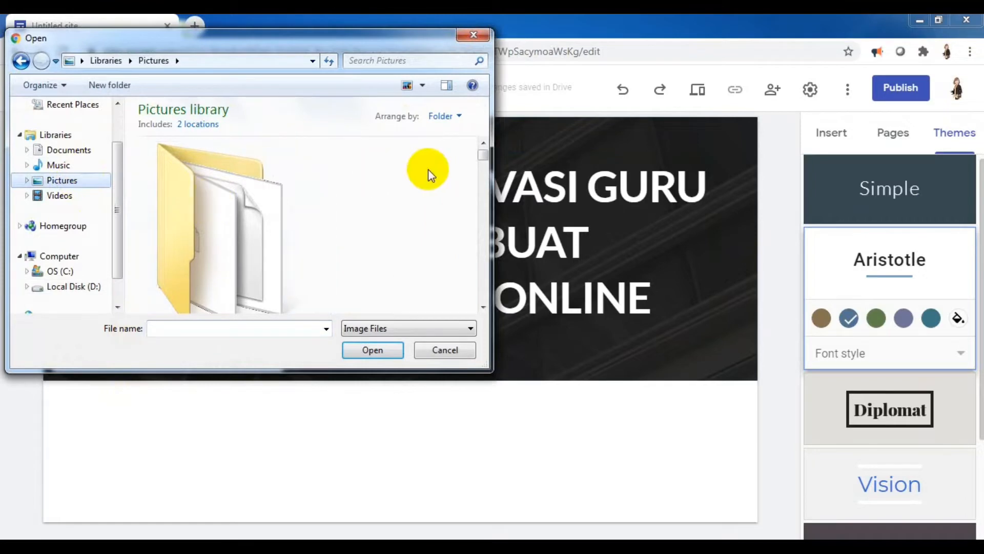
pyautogui.moveTo(483, 153); pyautogui.dragTo(483, 164)
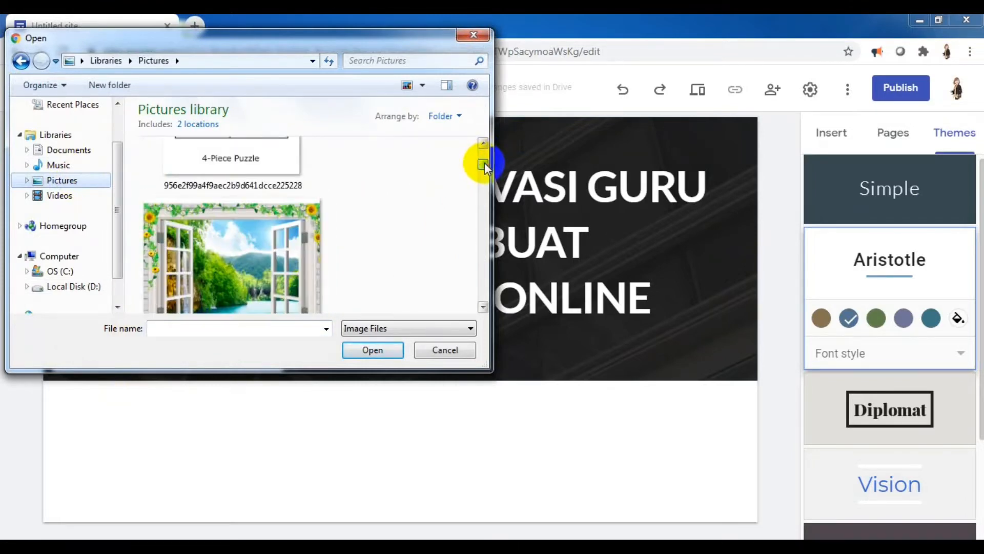
pyautogui.click(287, 239)
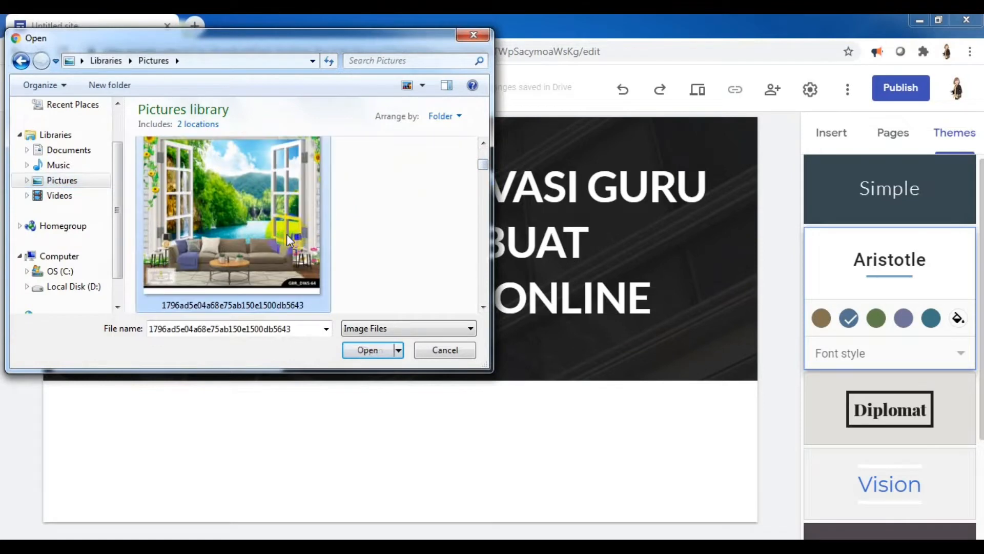
pyautogui.click(367, 350)
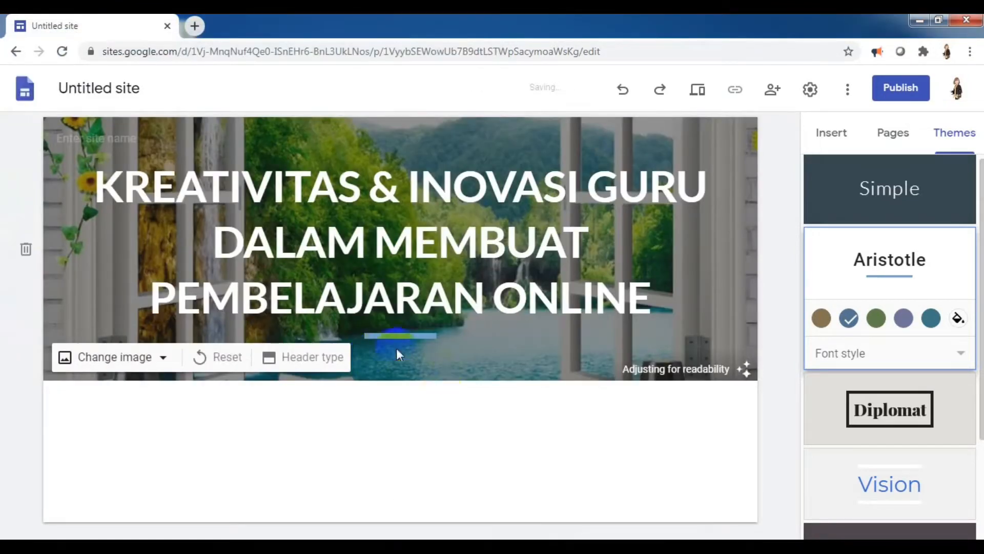
# Start replacing the header image with a selected one and search Google images for "kreatifitas".
pyautogui.click(162, 360)
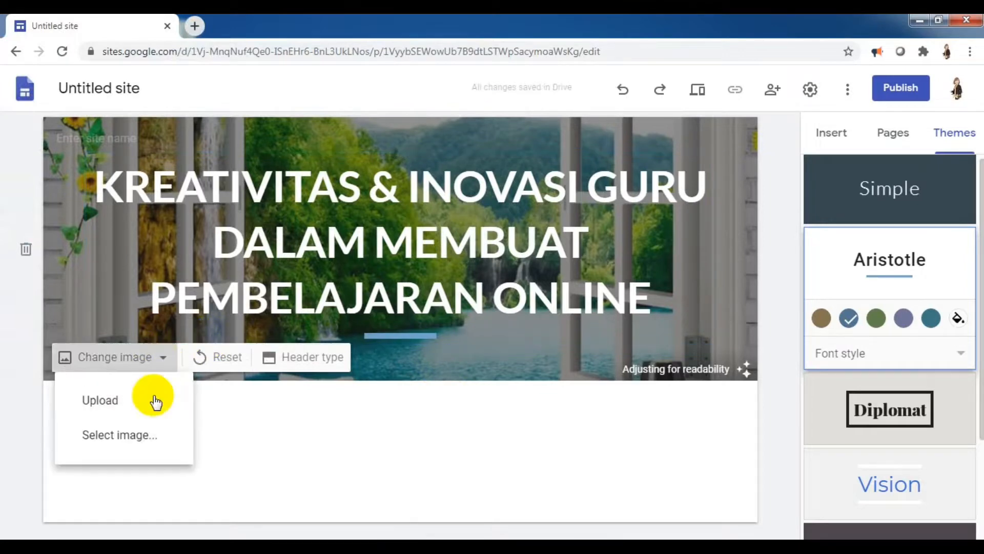
pyautogui.click(149, 434)
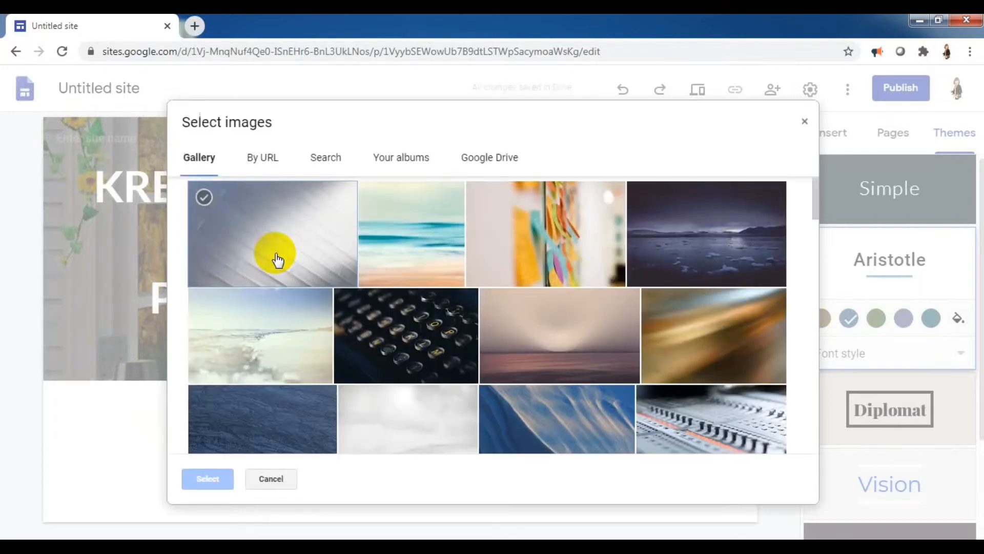
pyautogui.click(263, 157)
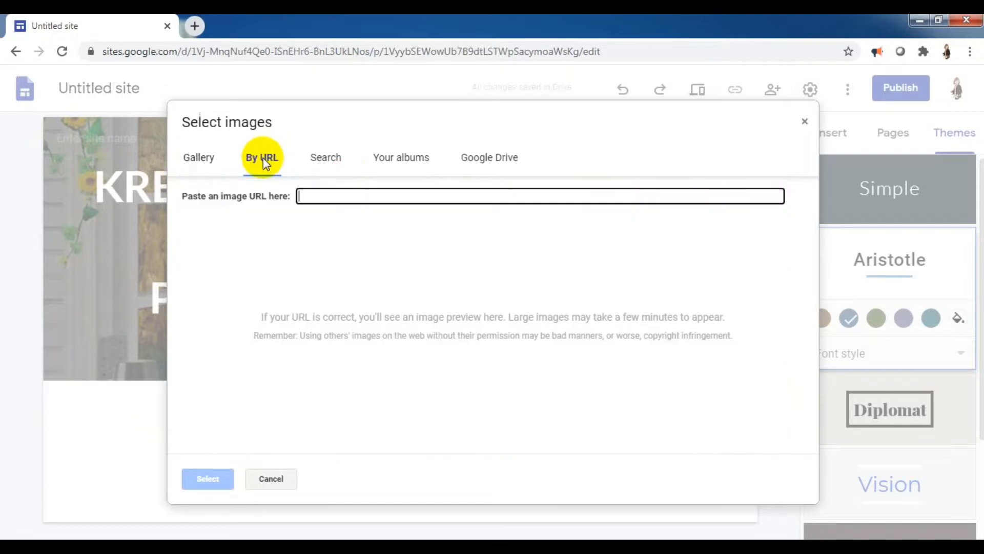
pyautogui.click(319, 163)
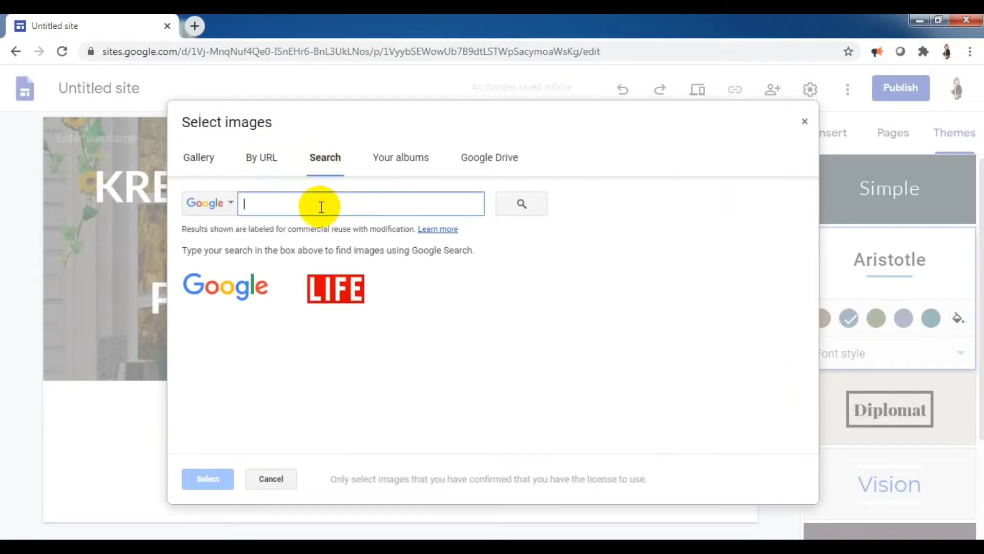
pyautogui.write('kre')
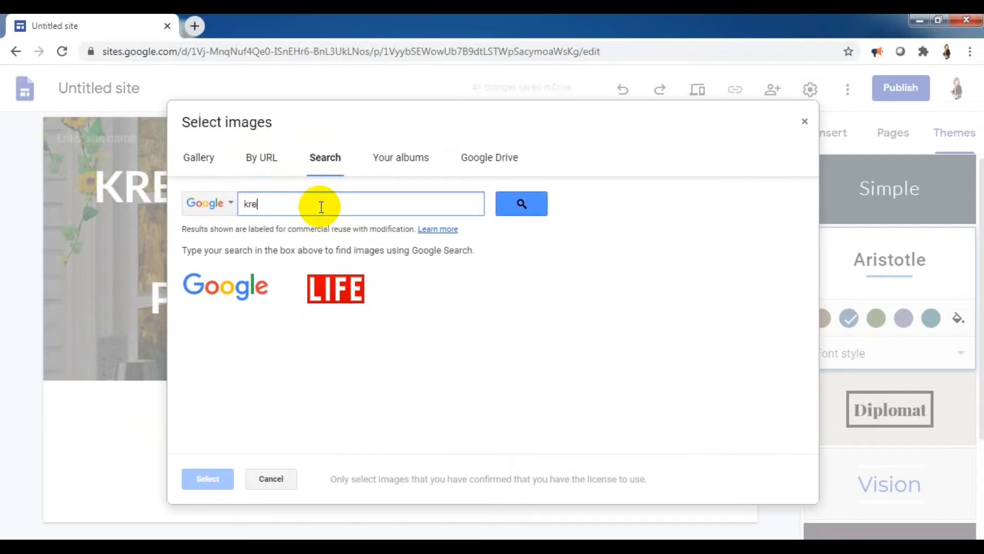
pyautogui.write('atifitas')
pyautogui.press('Return')
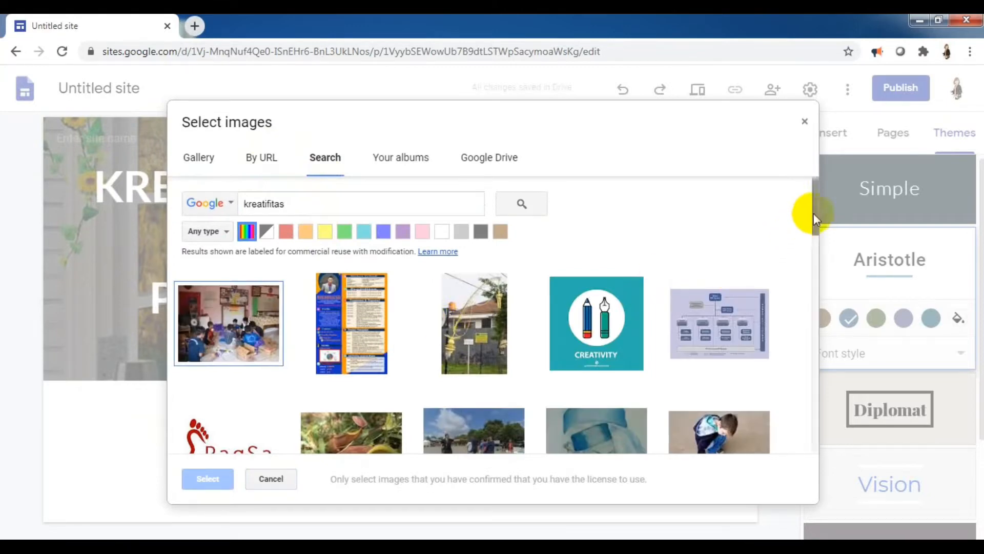
# Set the yellow picture with the pink and orange flowers and flying birds as the header background image.
pyautogui.moveTo(814, 213); pyautogui.dragTo(820, 252)
pyautogui.click(220, 402)
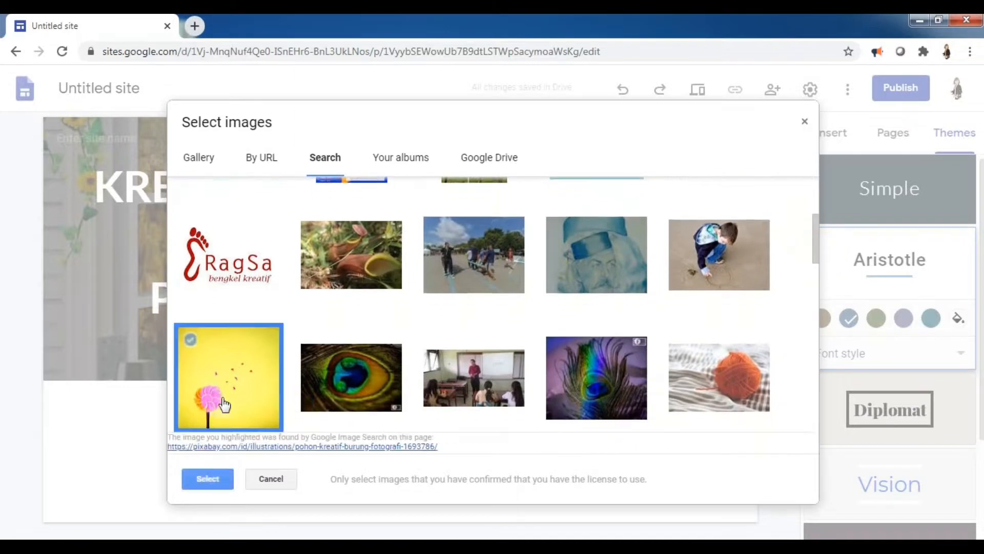
pyautogui.click(208, 479)
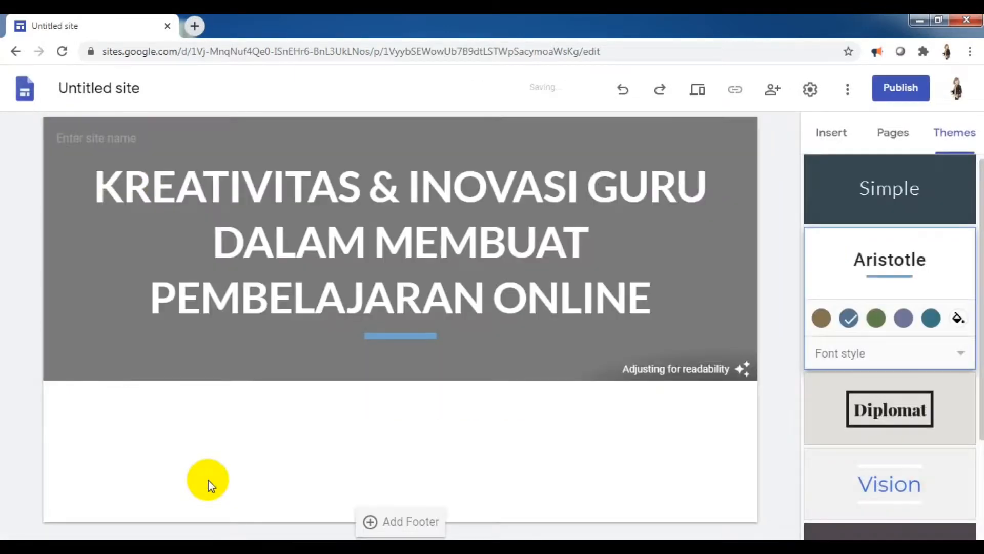
pyautogui.moveTo(274, 348)
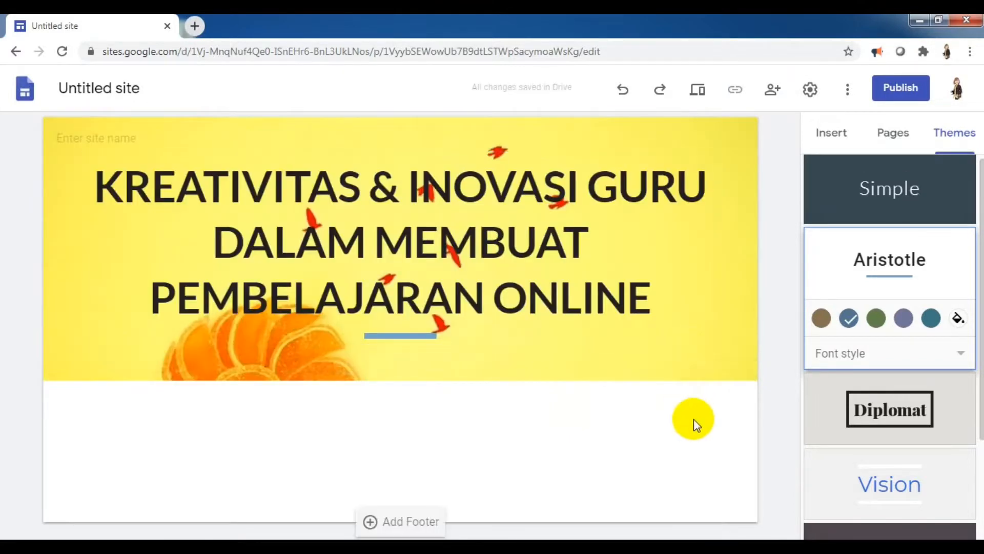
# Toggle the header image's readability adjustment off and on, leaving the adjustment removed.
pyautogui.moveTo(746, 374)
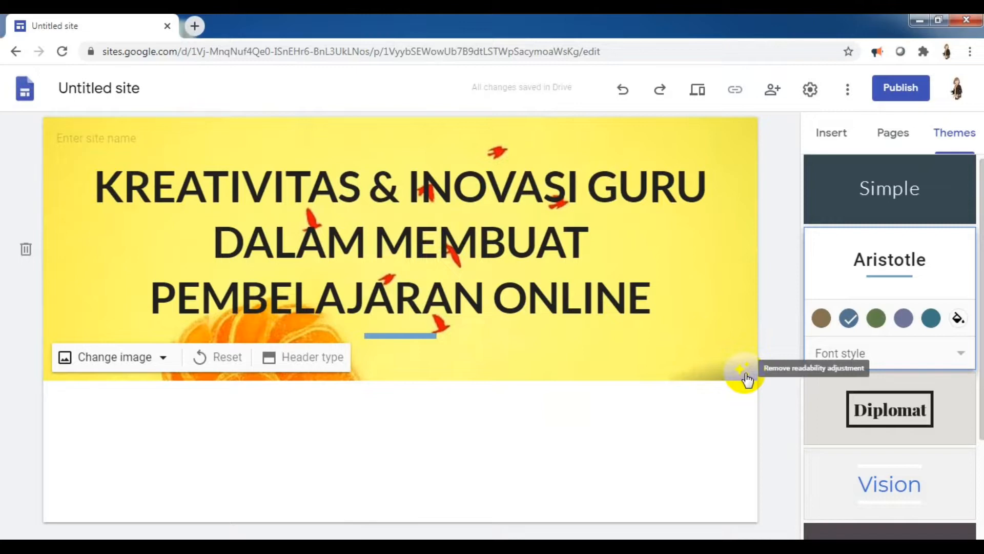
pyautogui.click(745, 374)
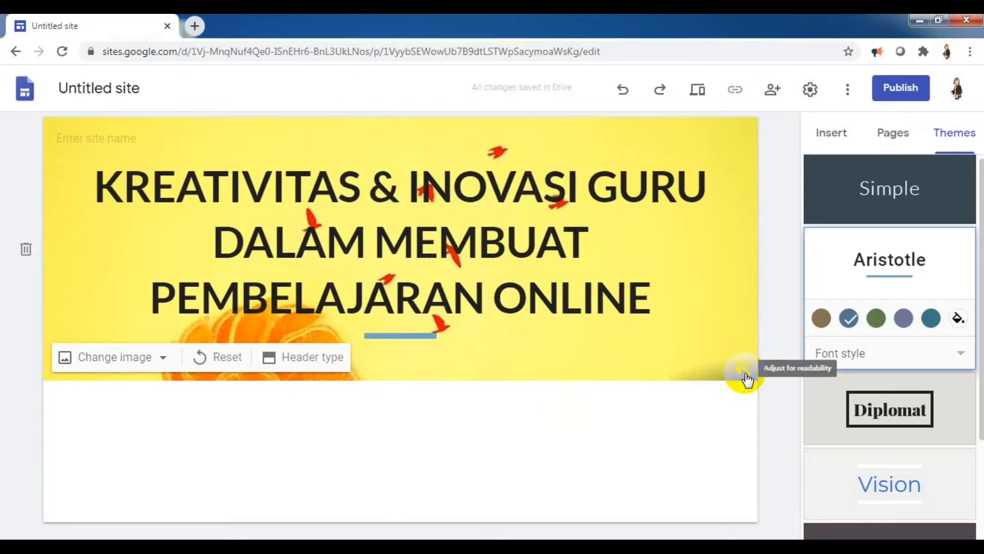
pyautogui.click(740, 367)
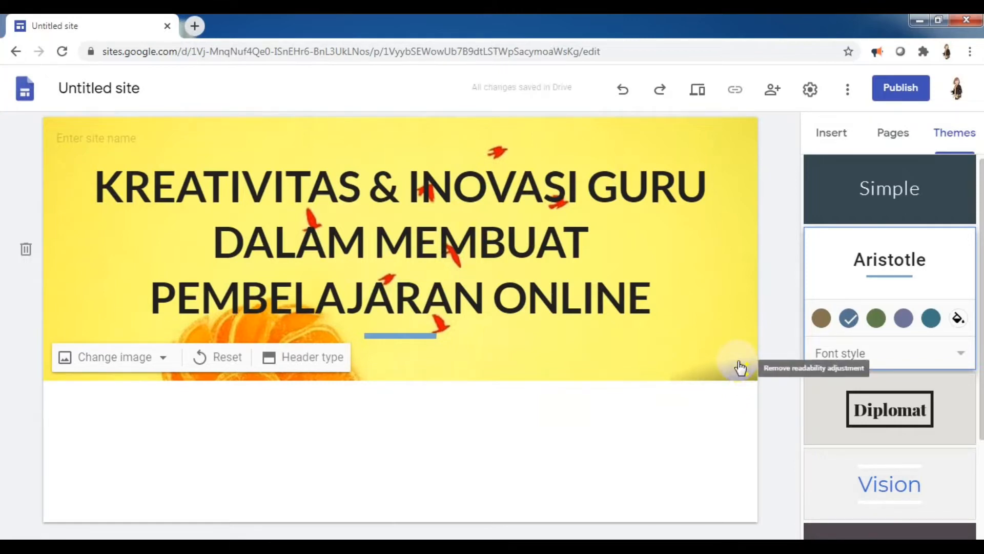
pyautogui.click(742, 370)
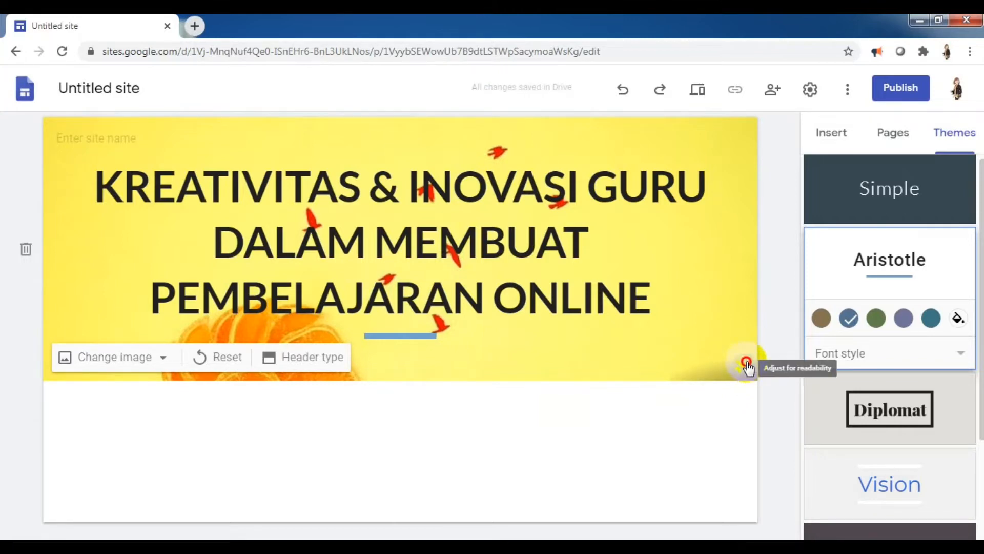
pyautogui.click(744, 370)
pyautogui.click(740, 378)
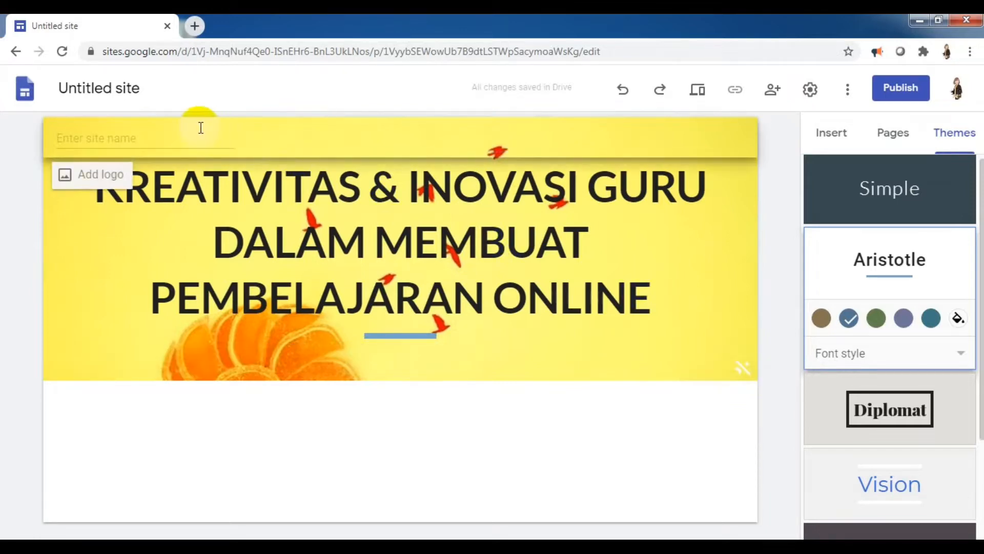
# Name the site MATERI KREATIVITAS and upload the "brand" picture from the Pictures library as its logo.
pyautogui.click(67, 133)
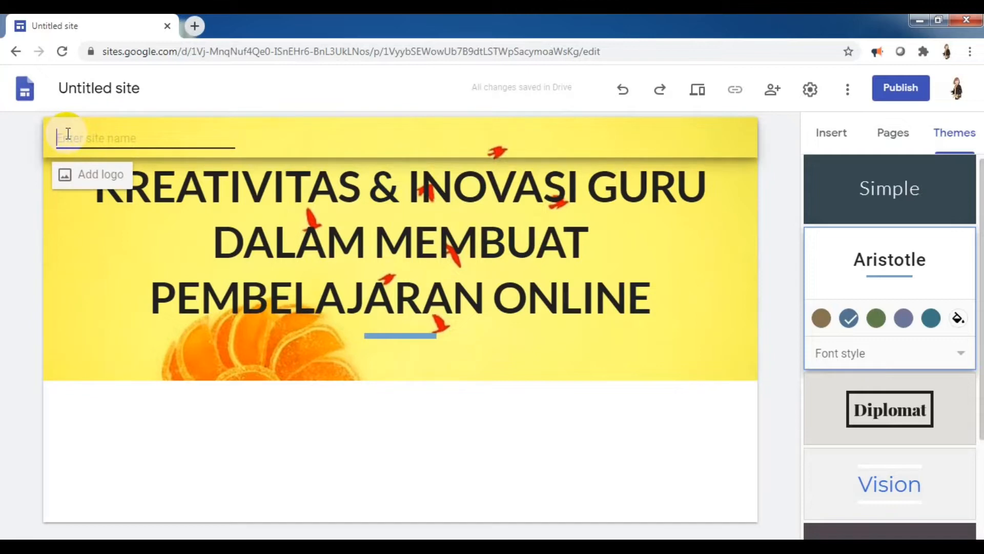
pyautogui.write('MATERI KREATIVITAS')
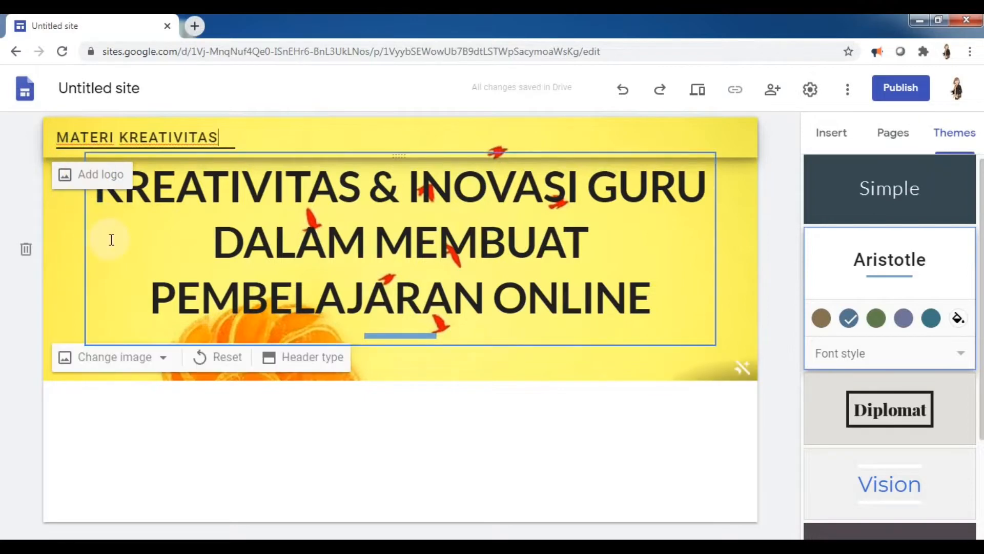
pyautogui.click(109, 182)
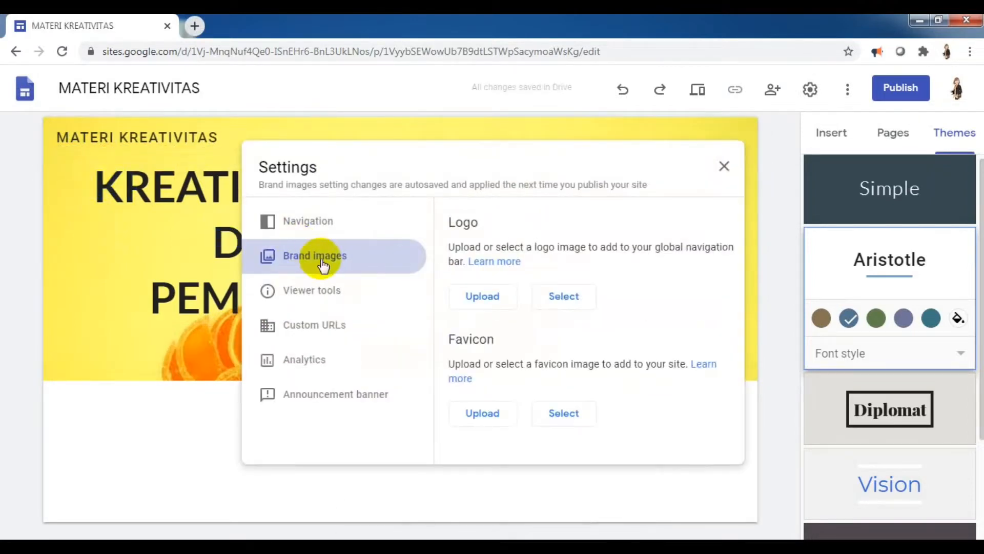
pyautogui.click(471, 295)
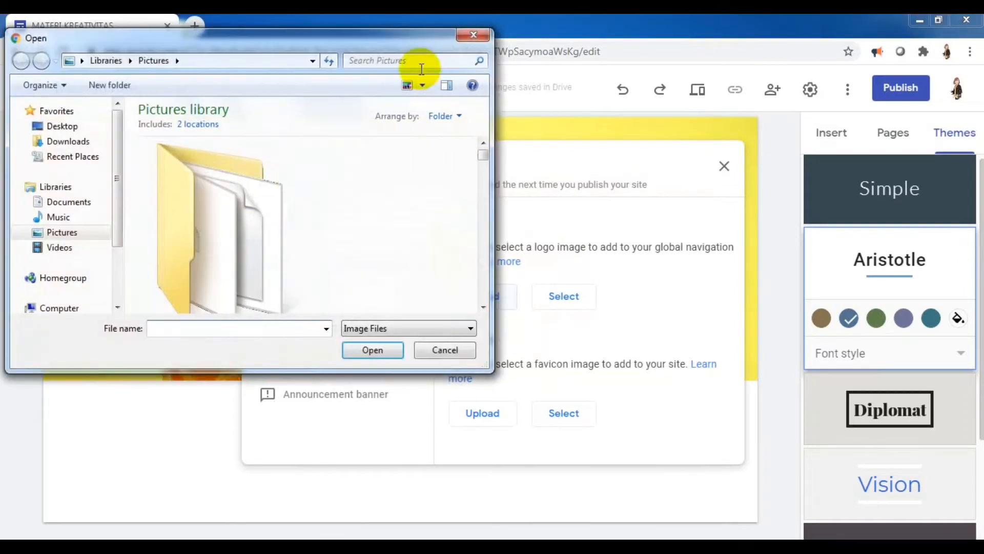
pyautogui.click(417, 61)
pyautogui.write('BRAND')
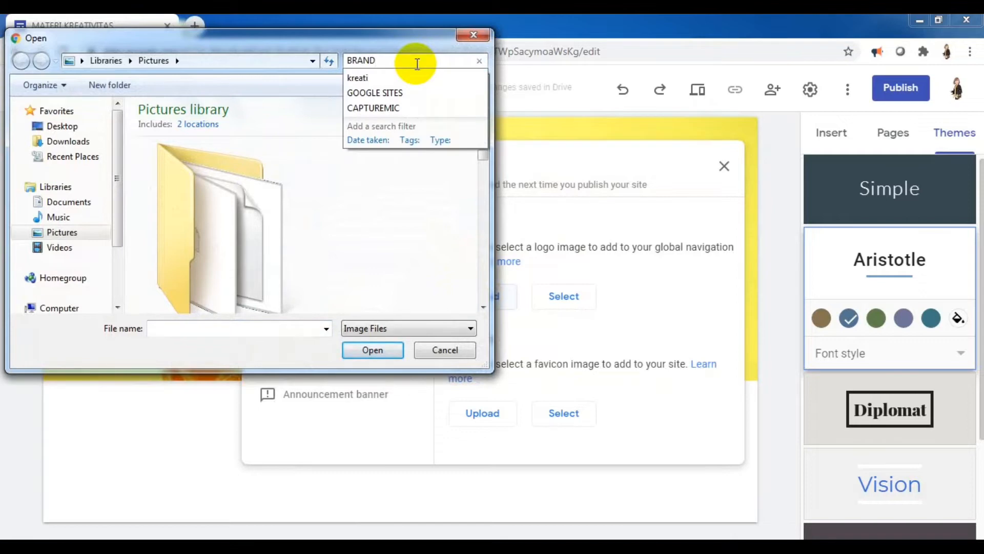
pyautogui.click(173, 177)
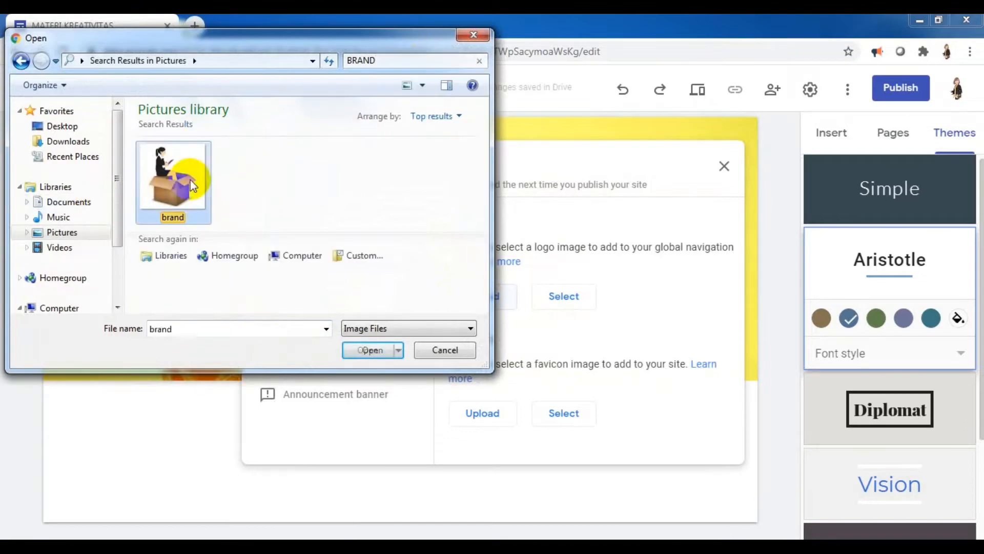
pyautogui.click(373, 350)
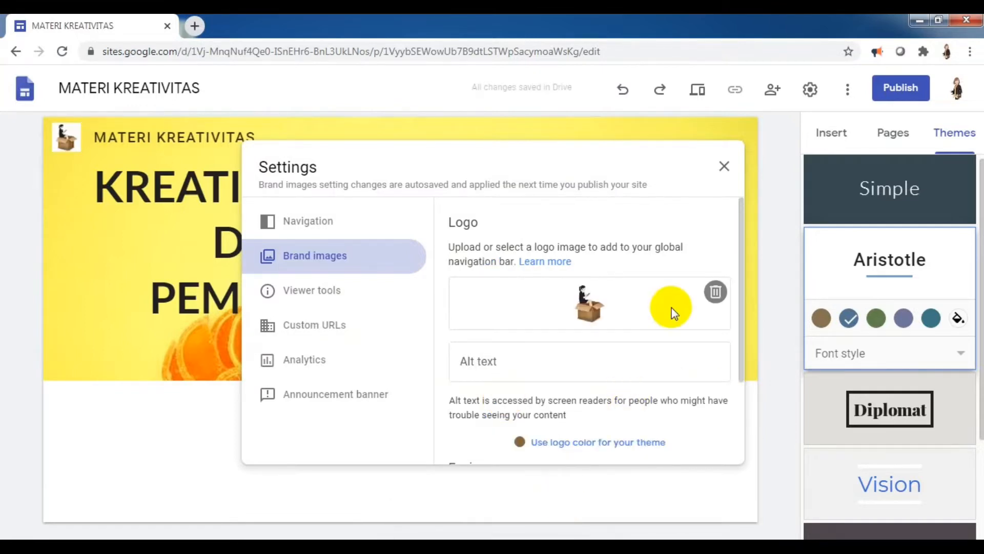
pyautogui.click(724, 167)
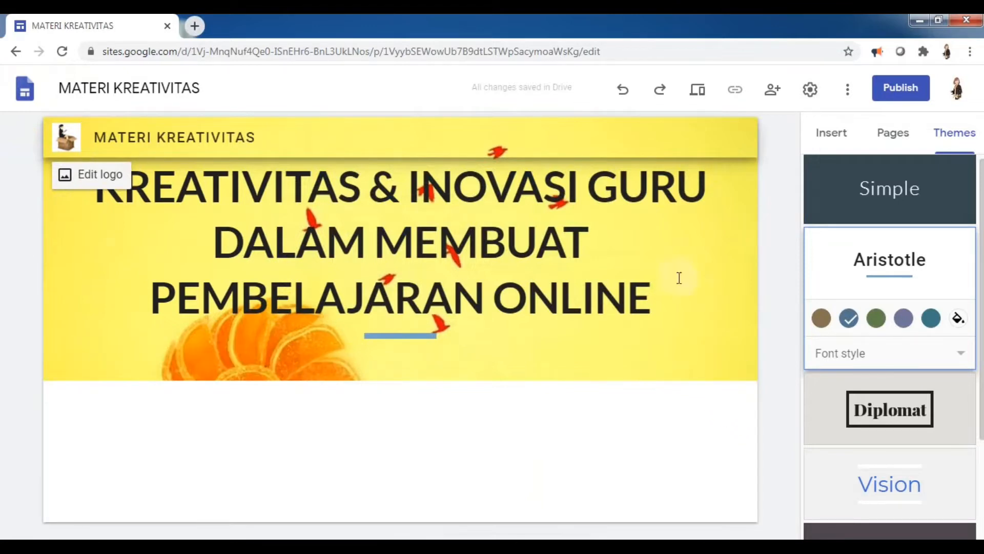
# Insert a collapsible text block below the header and start editing its heading.
pyautogui.click(828, 136)
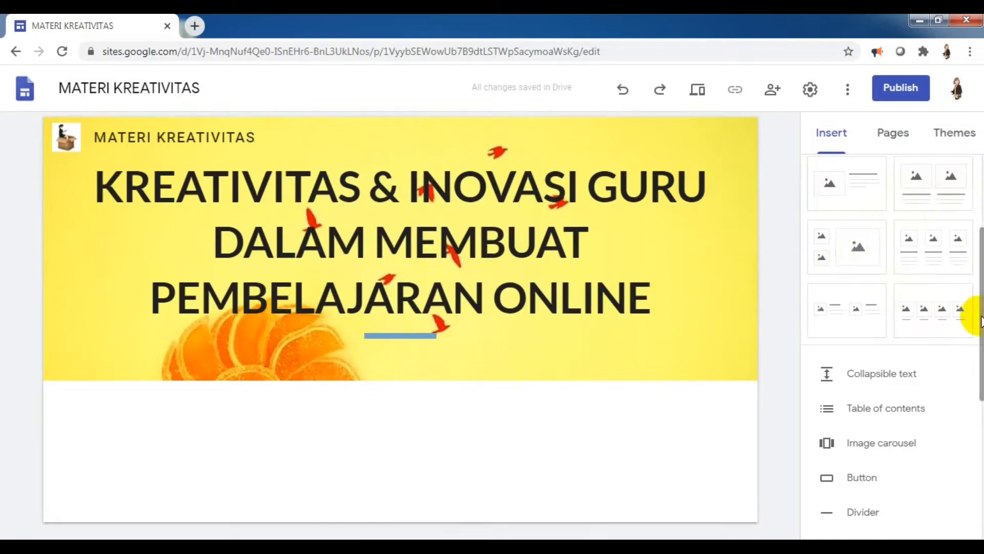
pyautogui.click(833, 139)
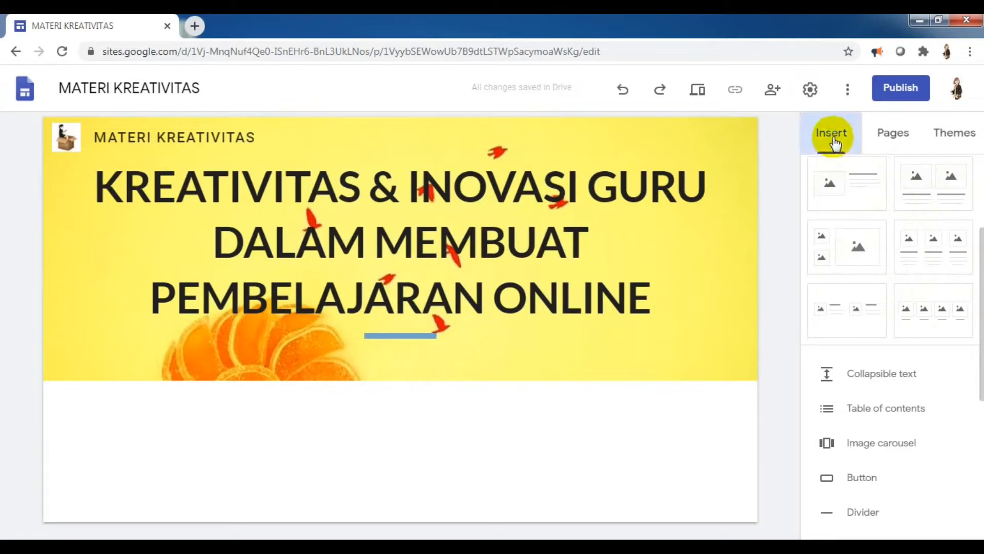
pyautogui.moveTo(979, 225); pyautogui.dragTo(981, 278)
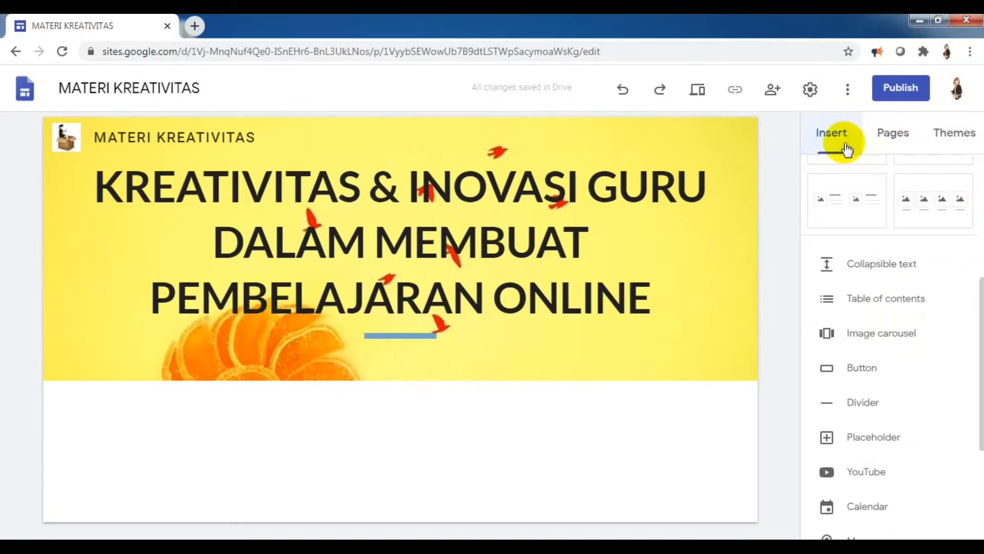
pyautogui.click(865, 270)
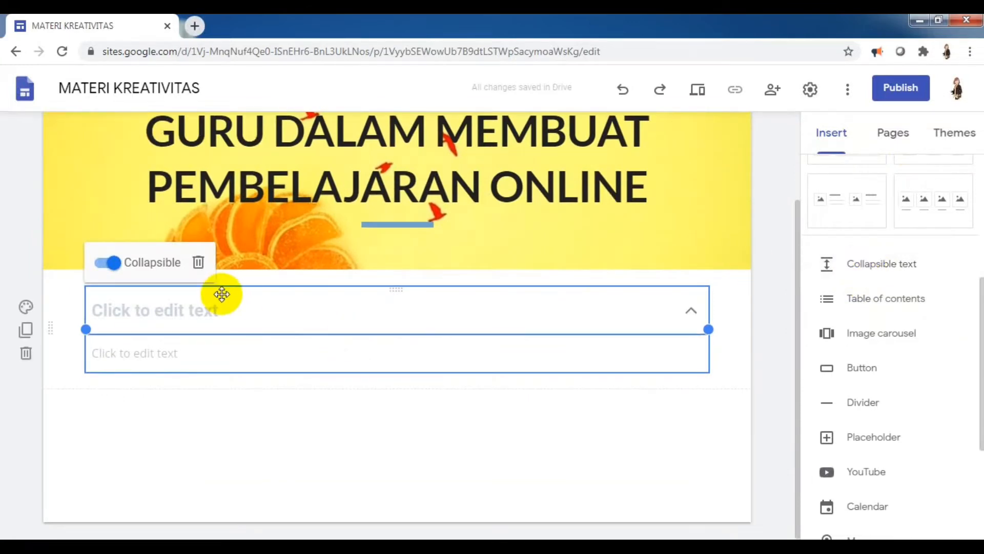
pyautogui.click(223, 306)
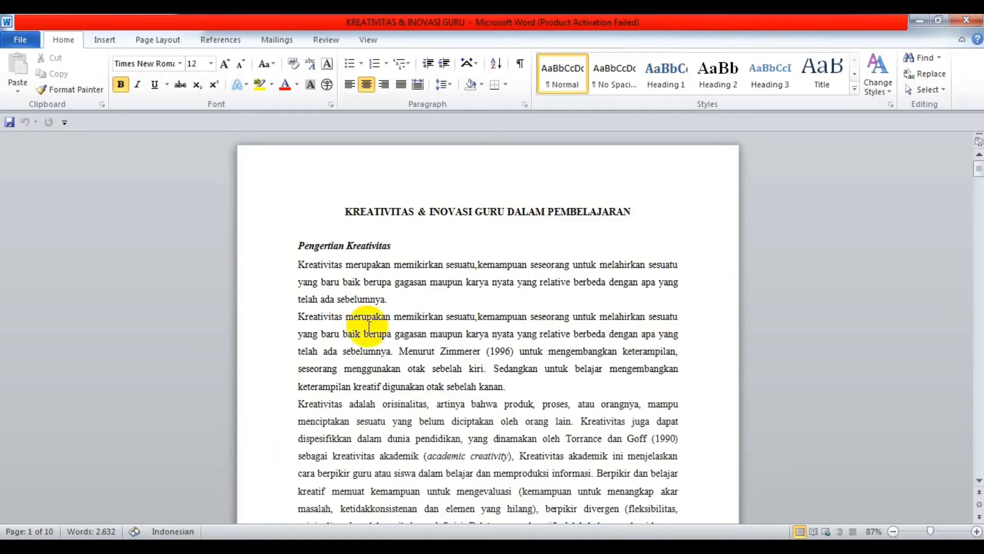
# Copy the title KREATIVITAS & INOVASI GURU DALAM PEMBELAJARAN from the Word document into the collapsible block's heading on the site.
pyautogui.moveTo(342, 210); pyautogui.dragTo(594, 201)
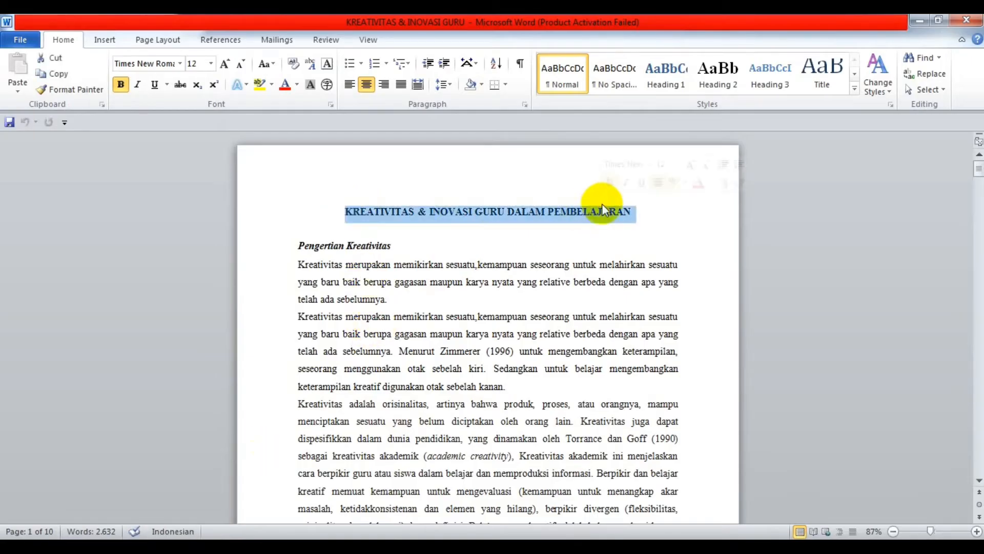
pyautogui.rightClick(598, 215)
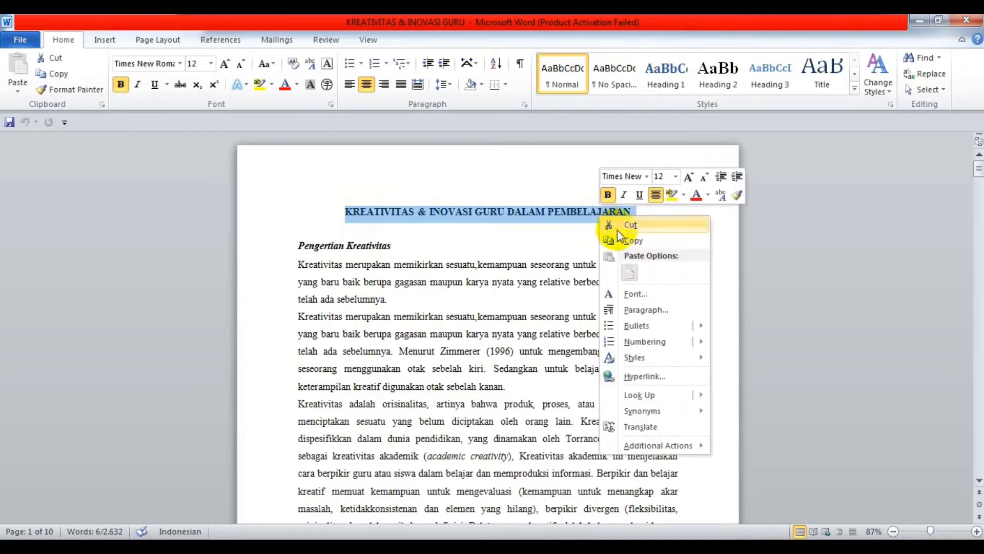
pyautogui.click(511, 238)
pyautogui.rightClick(408, 210)
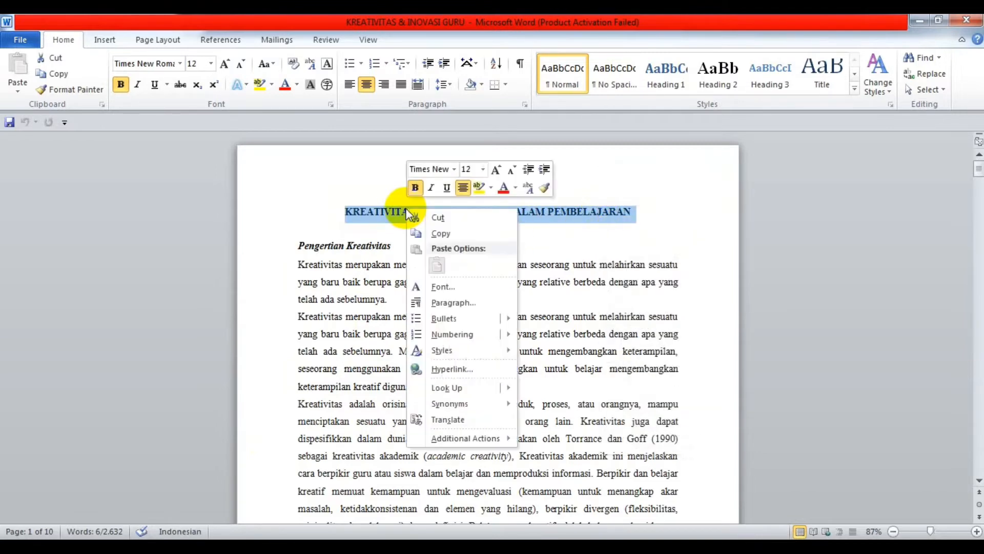
pyautogui.click(439, 234)
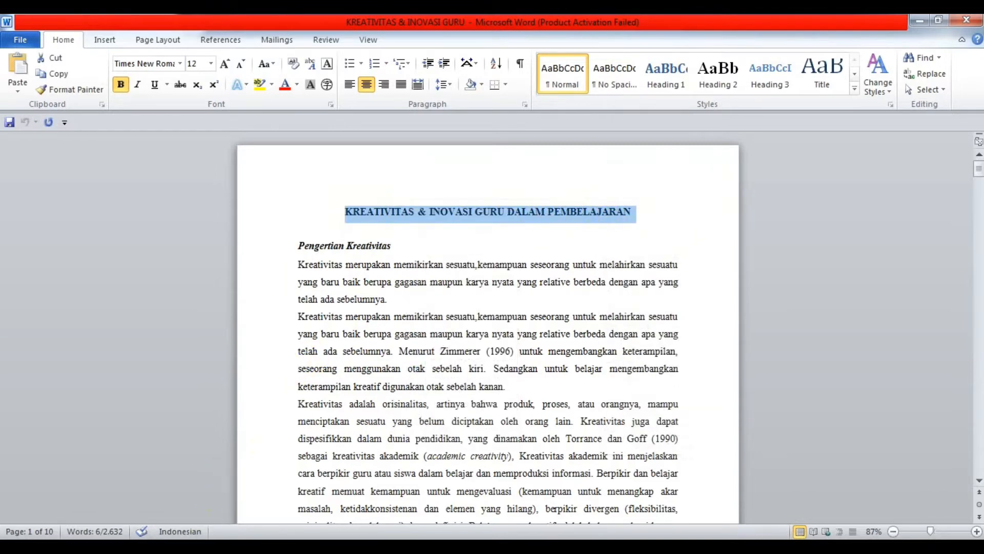
pyautogui.click(215, 545)
pyautogui.rightClick(177, 313)
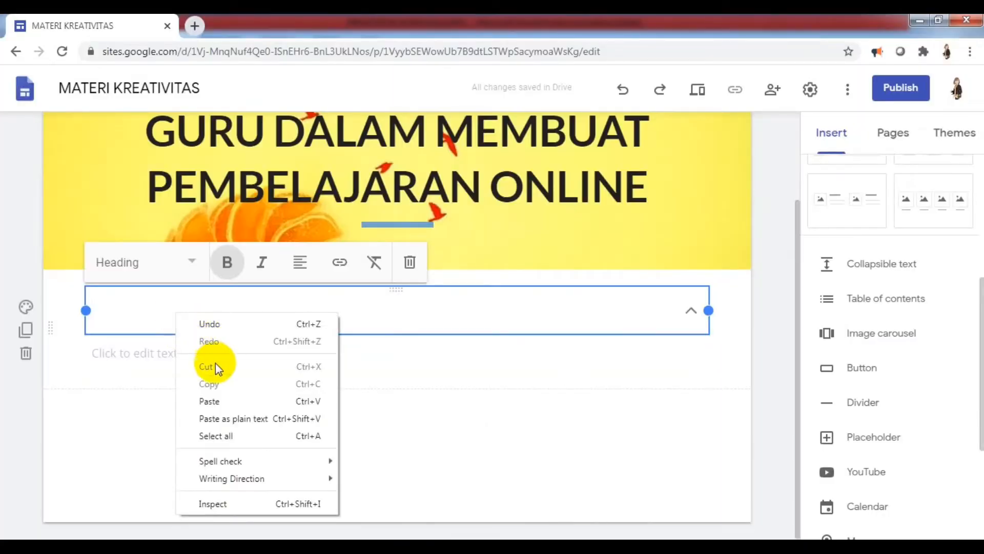
pyautogui.click(216, 397)
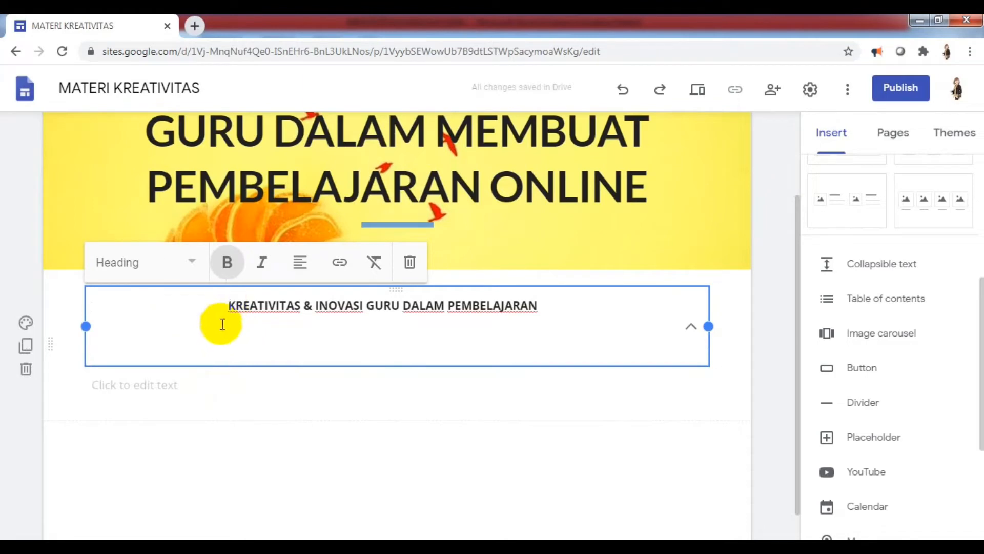
# Copy the subheading Pengertian Kreativitas from the Word document and use it as the collapsible block's heading on the site.
pyautogui.click(241, 398)
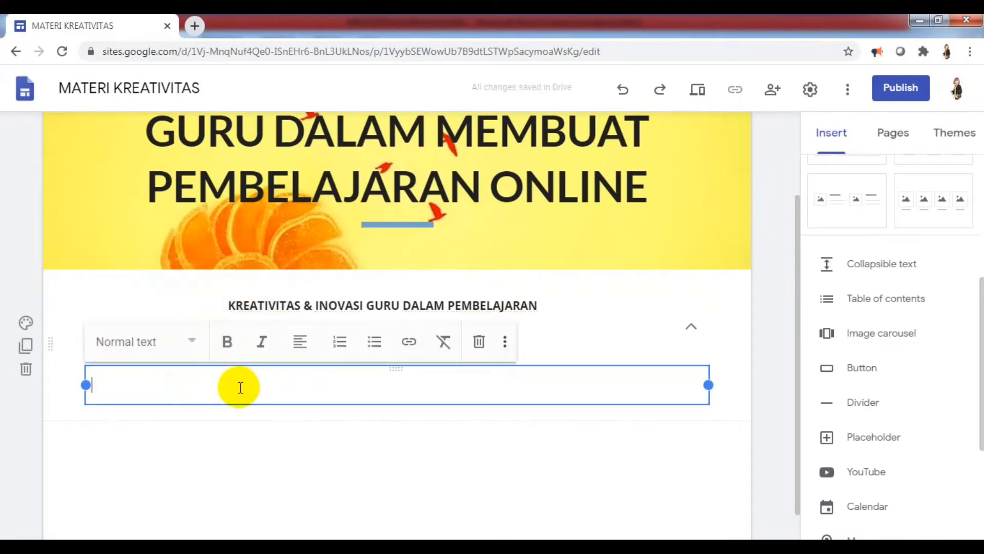
pyautogui.hotkey('alt', 'Tab')
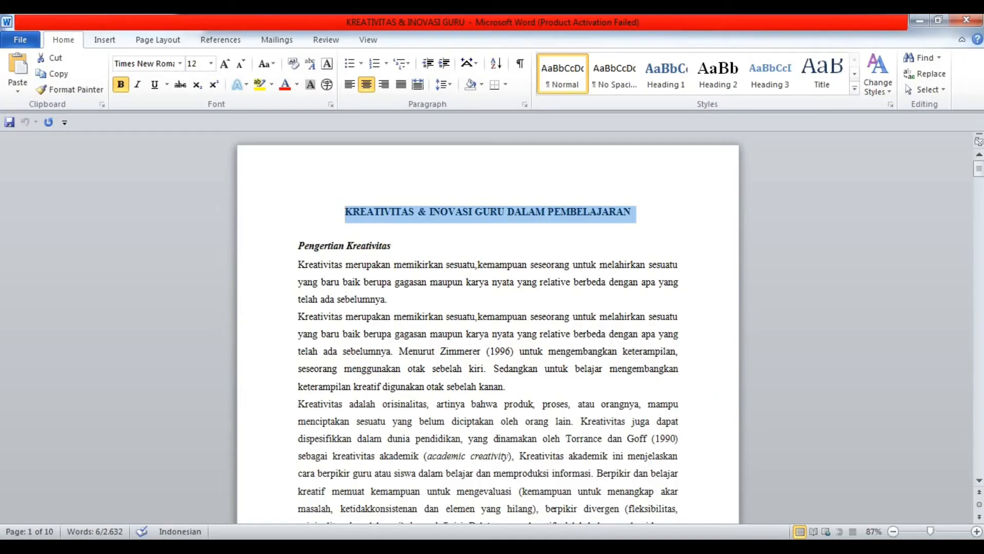
pyautogui.moveTo(297, 245); pyautogui.dragTo(395, 246)
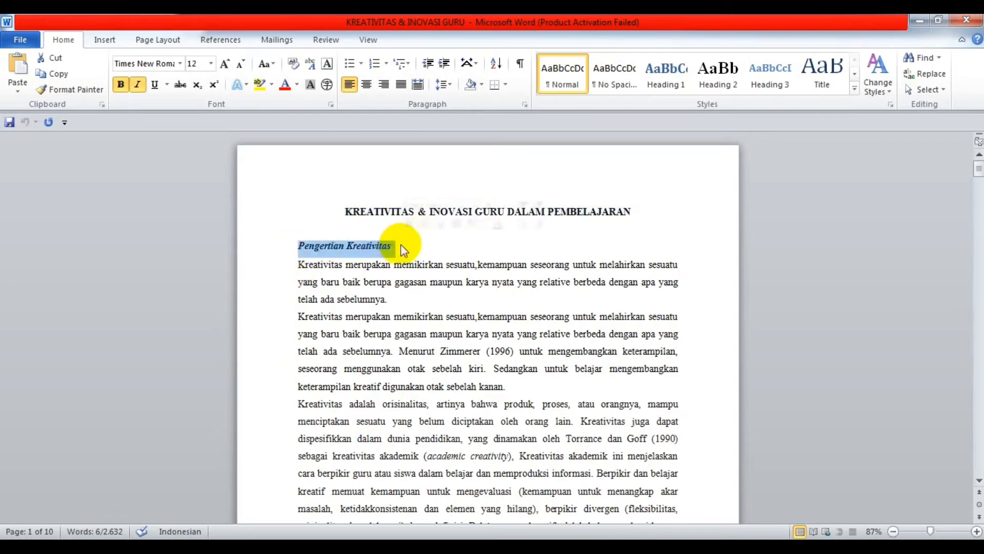
pyautogui.rightClick(377, 247)
pyautogui.click(410, 265)
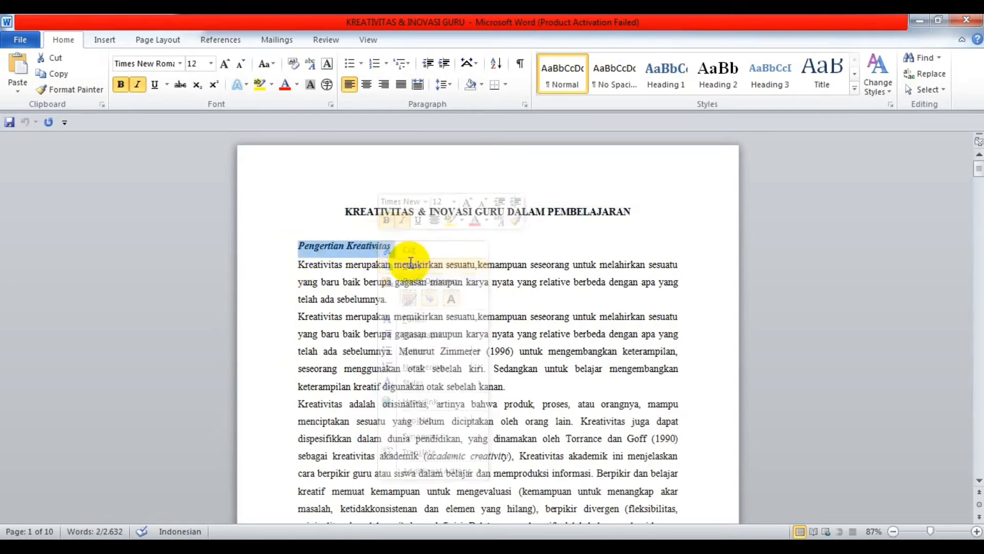
pyautogui.hotkey('alt', 'Tab')
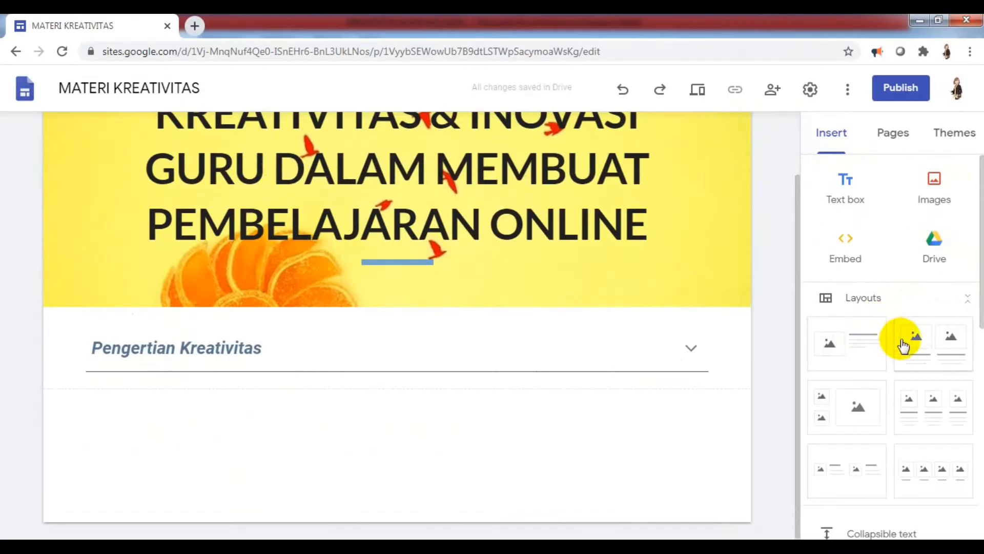
# Add a text box below the Pengertian Kreativitas heading and paste the paragraphs defining creativity from the Word document.
pyautogui.click(845, 193)
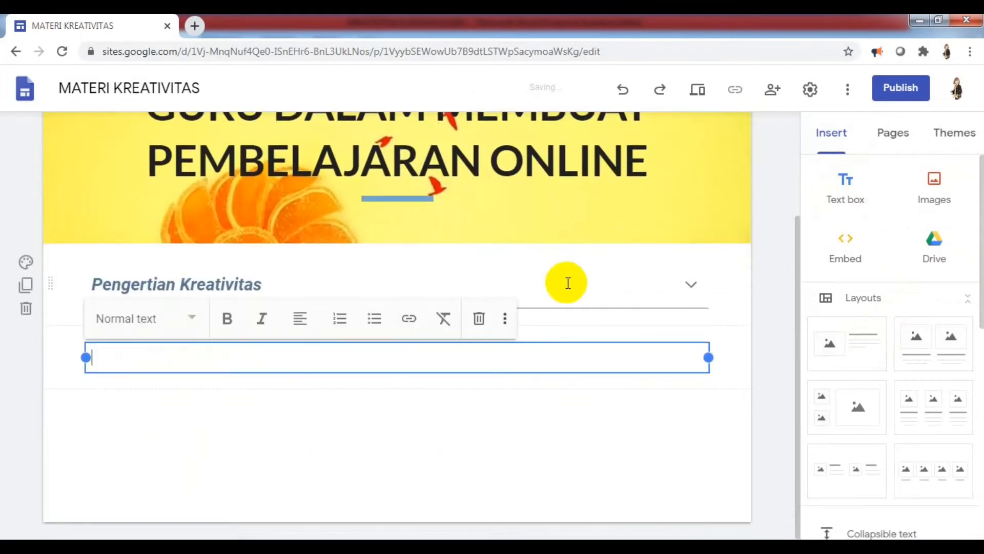
pyautogui.click(448, 368)
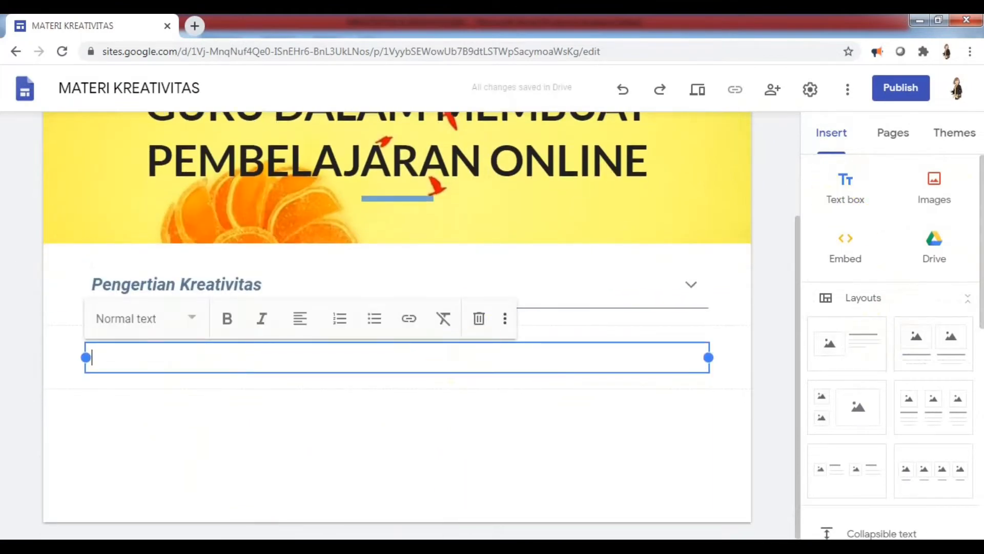
pyautogui.click(217, 468)
pyautogui.click(206, 350)
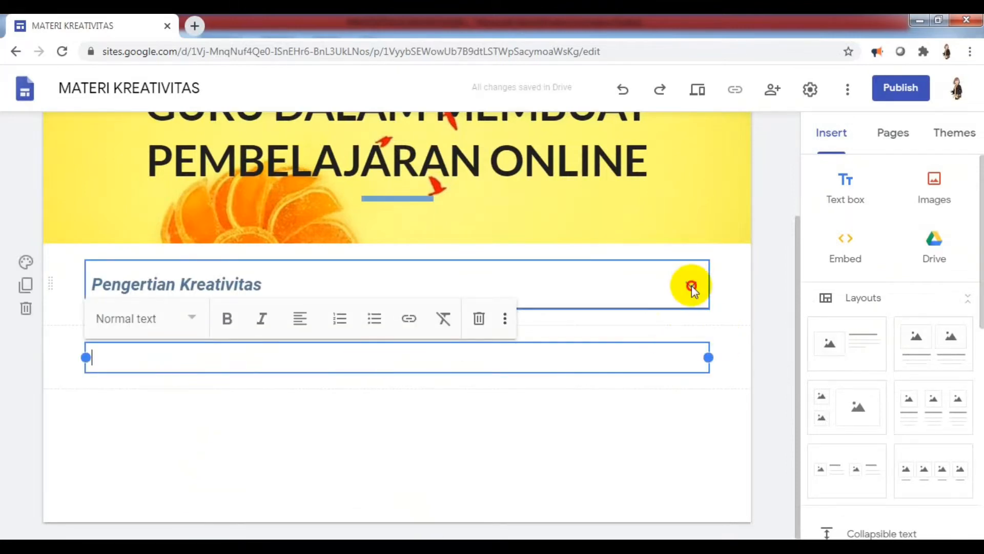
pyautogui.hotkey('ctrl', 'v')
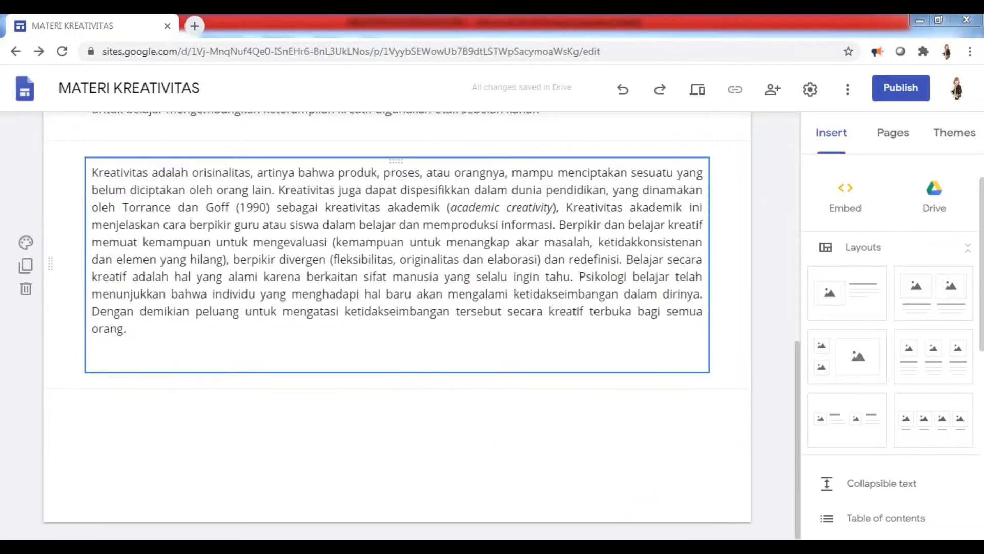
# Insert the layout with one image beside a heading and text below the pasted creativity paragraphs.
pyautogui.click(743, 246)
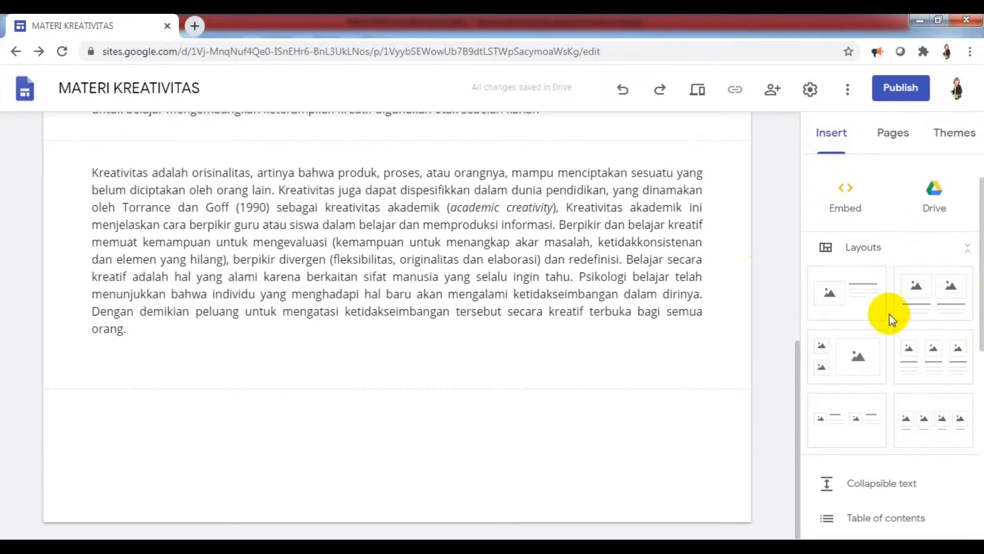
pyautogui.click(854, 306)
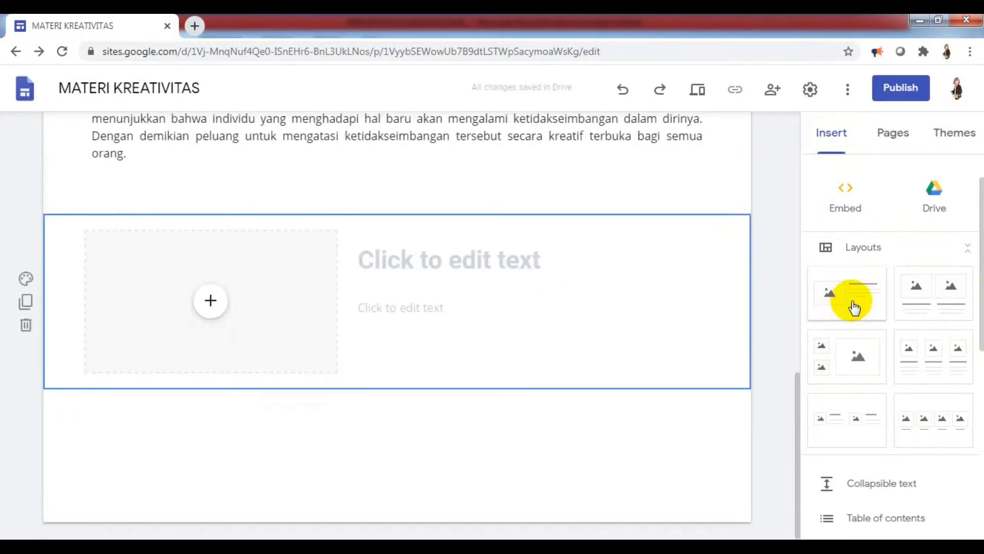
# Upload the sewing woman picture 7551946cc6964ca0af66aa90fb66c33c from the Pictures library into the layout's image placeholder.
pyautogui.click(219, 307)
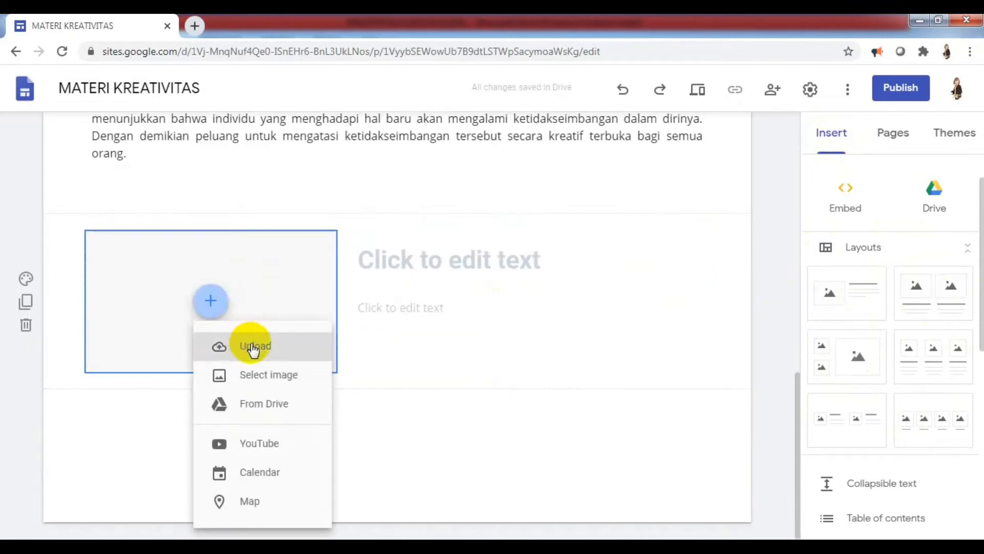
pyautogui.click(252, 349)
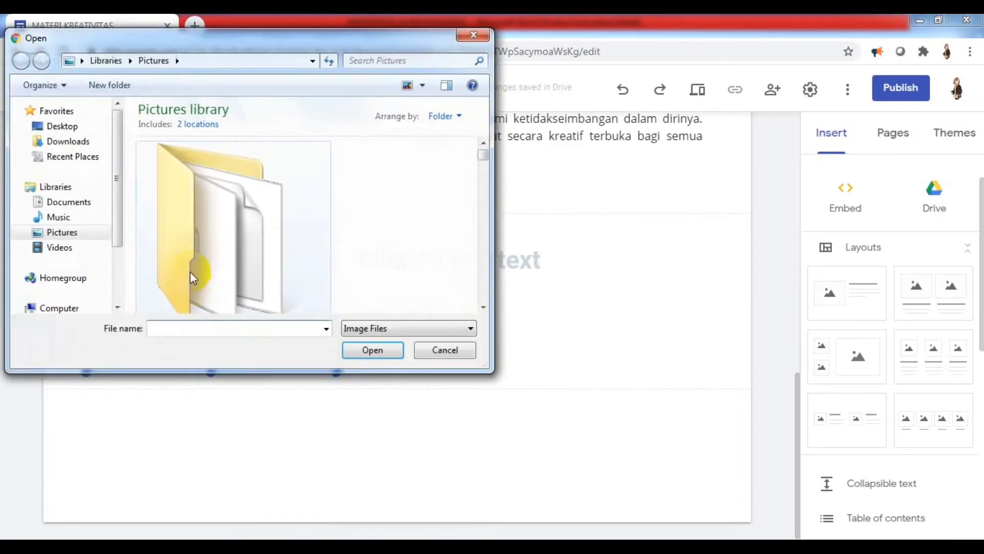
pyautogui.moveTo(484, 153); pyautogui.dragTo(486, 164)
pyautogui.click(292, 226)
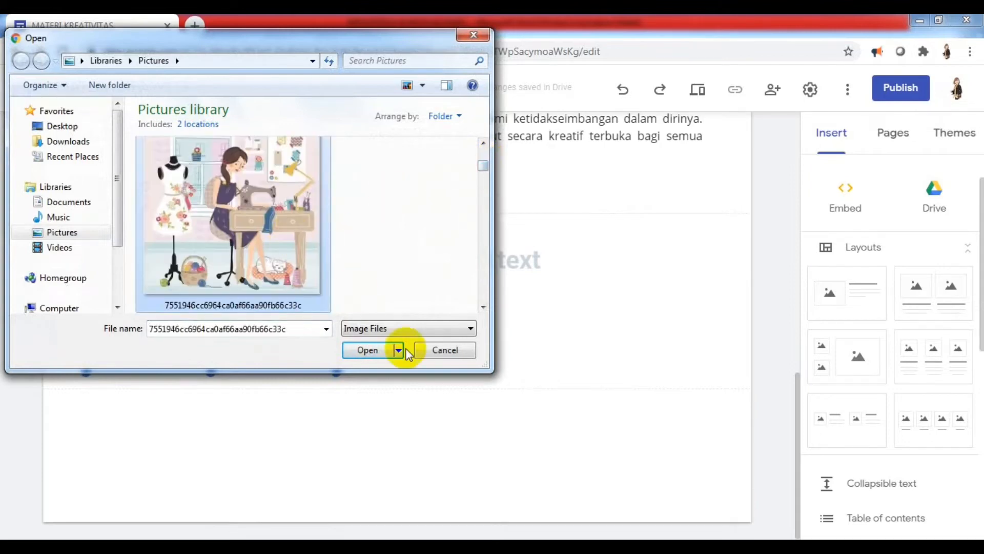
pyautogui.click(368, 350)
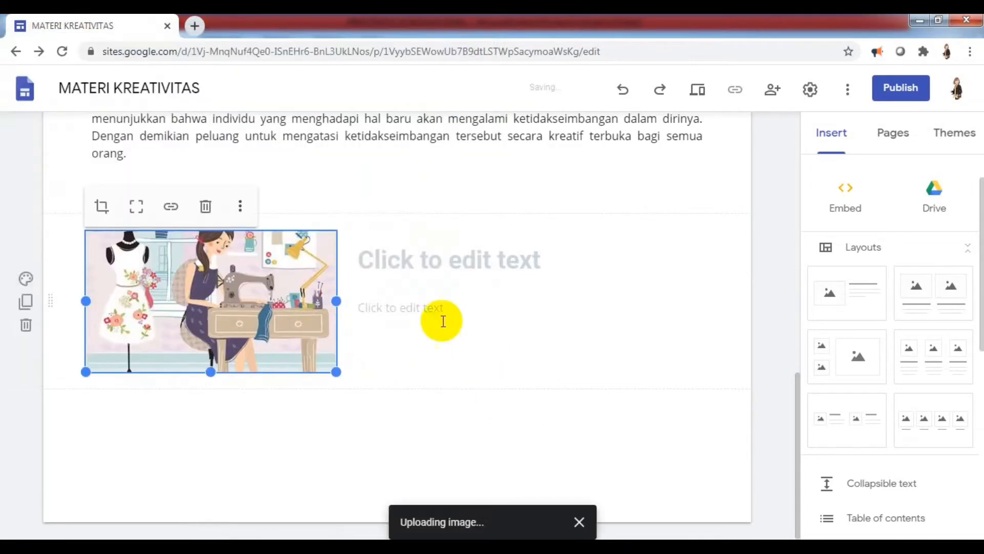
# Copy the "Kreativitas adalah kombinasi dari tiga hal" passage with its three bullets from the Word document into the heading beside the image.
pyautogui.click(411, 269)
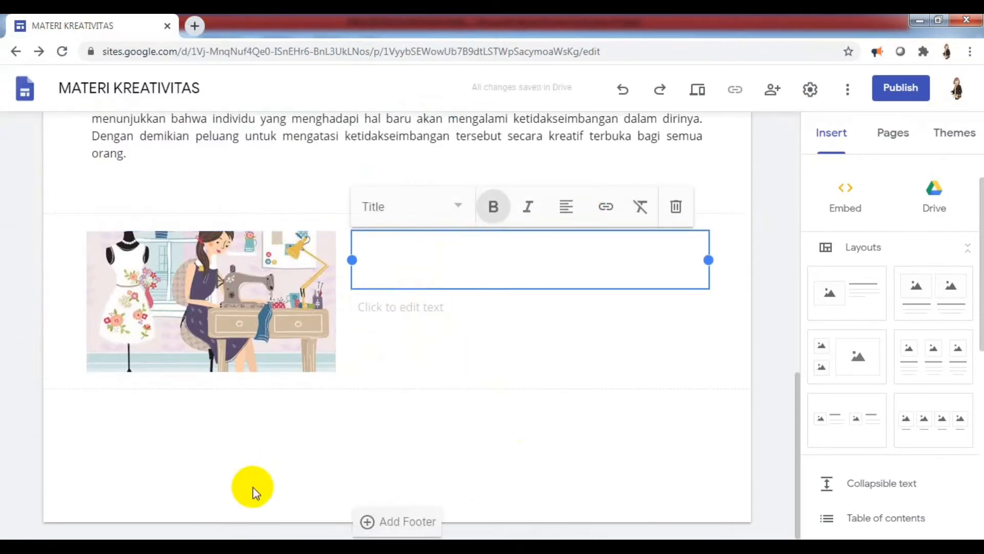
pyautogui.hotkey('alt', 'Tab')
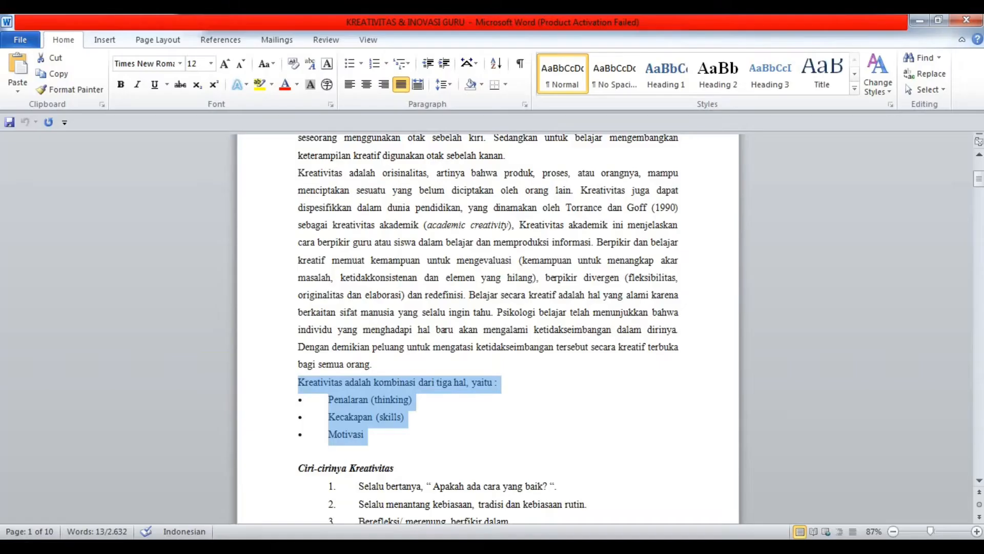
pyautogui.rightClick(353, 401)
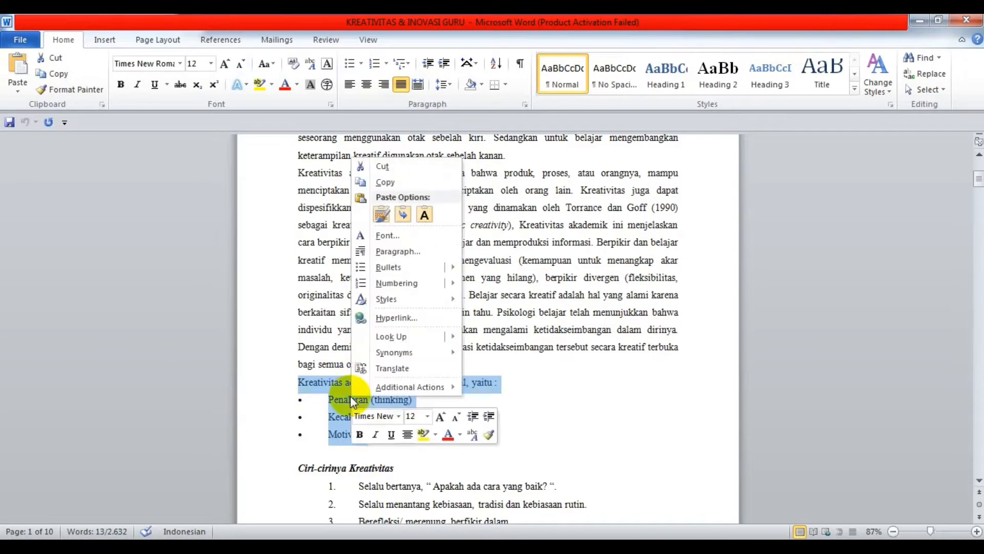
pyautogui.click(394, 184)
pyautogui.hotkey('alt', 'Tab')
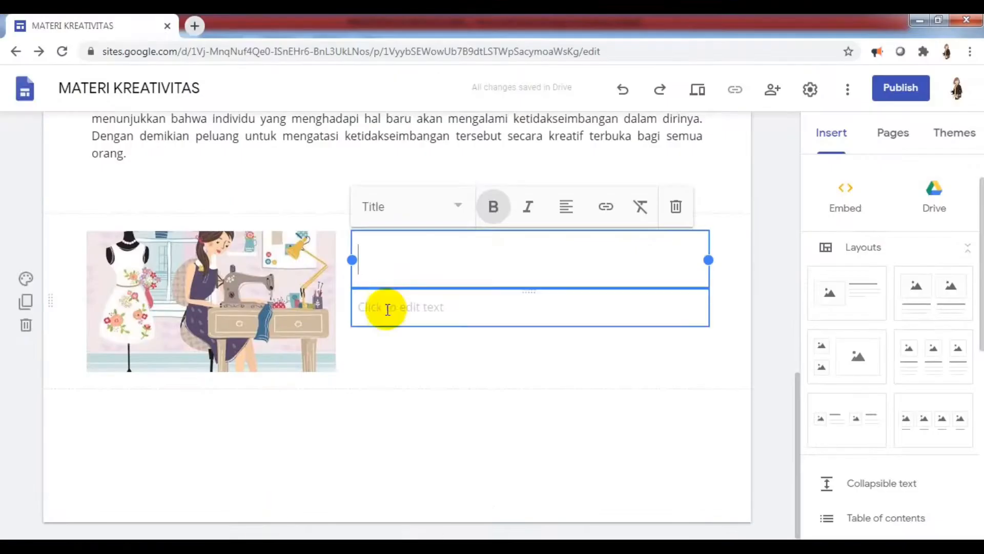
pyautogui.rightClick(408, 263)
pyautogui.click(442, 346)
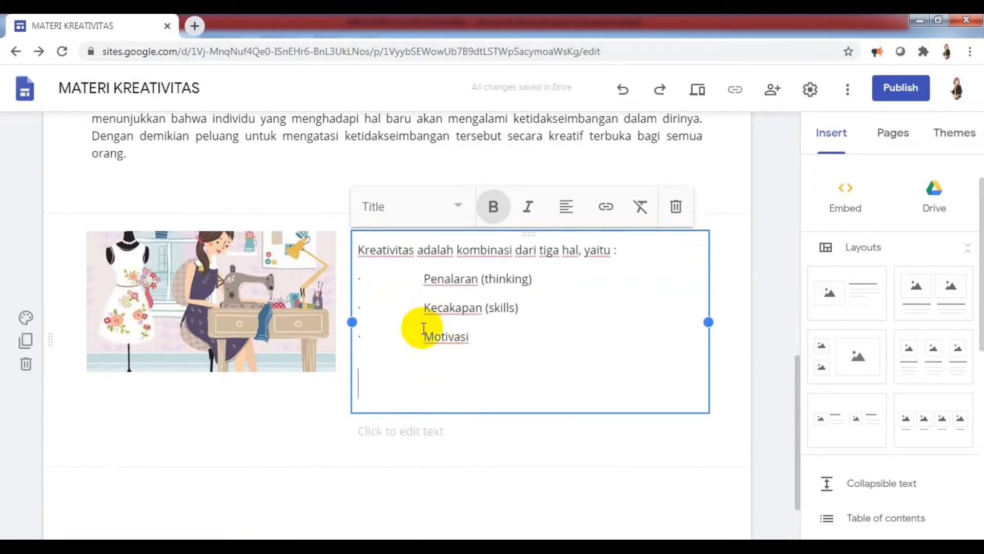
# Delete the empty text box under the pasted list and insert the layout with four captioned images below the section.
pyautogui.click(416, 431)
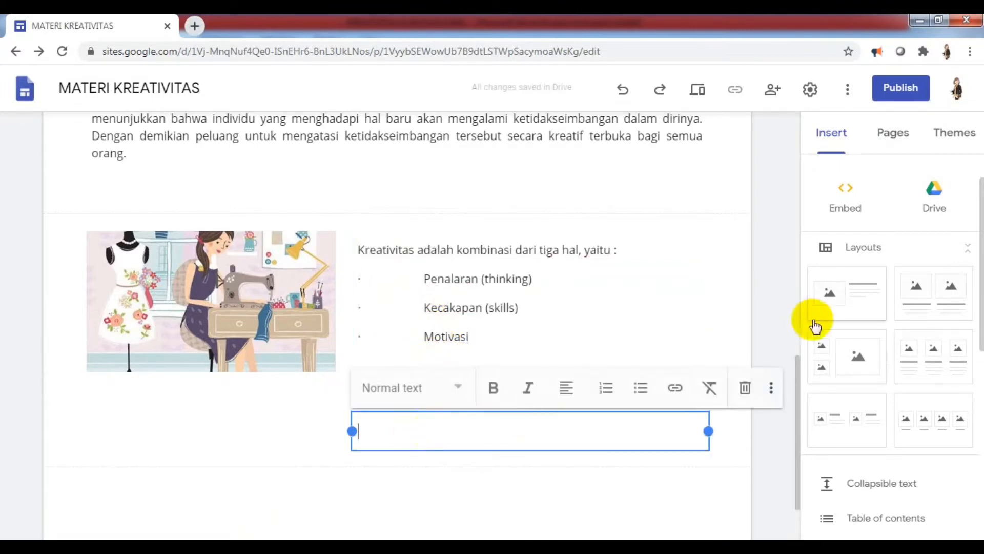
pyautogui.click(745, 387)
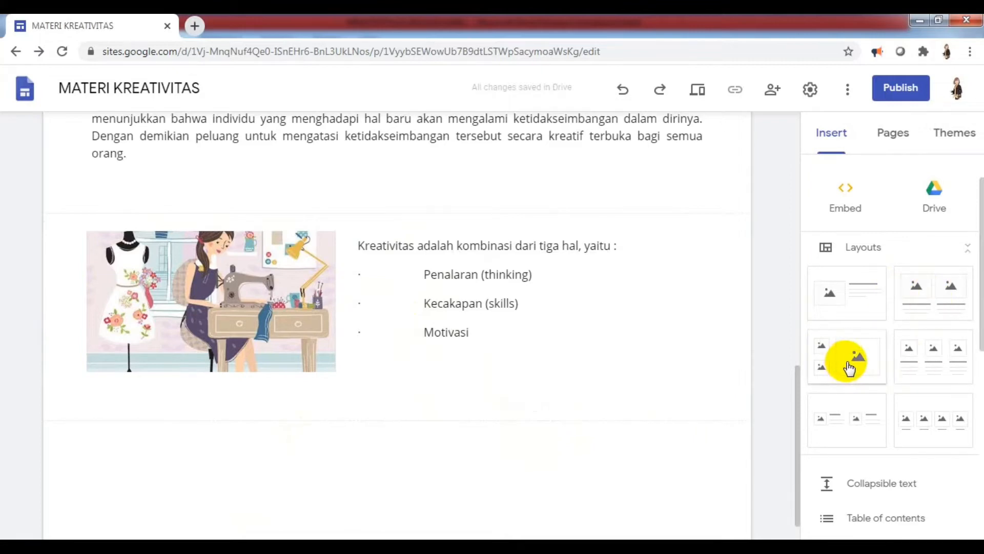
pyautogui.click(927, 417)
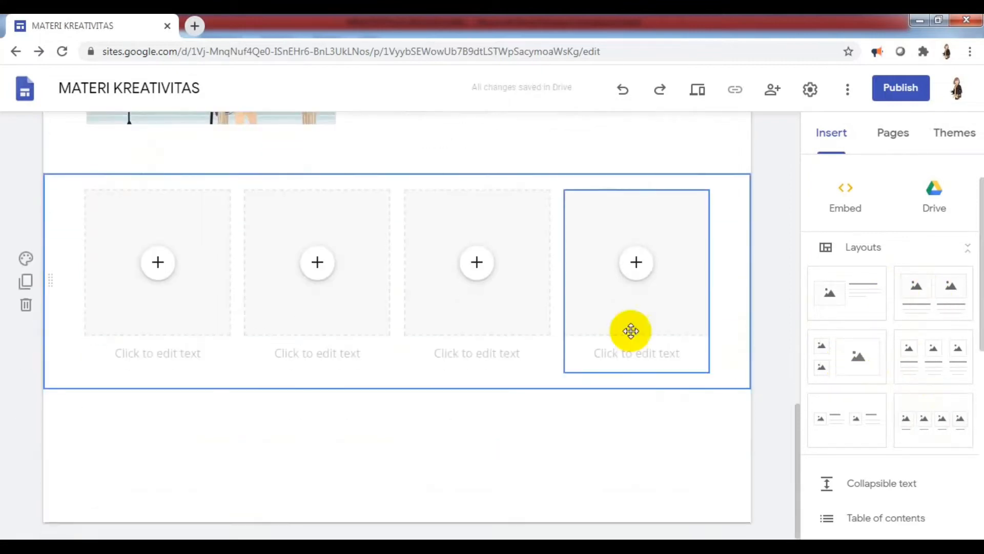
pyautogui.click(159, 261)
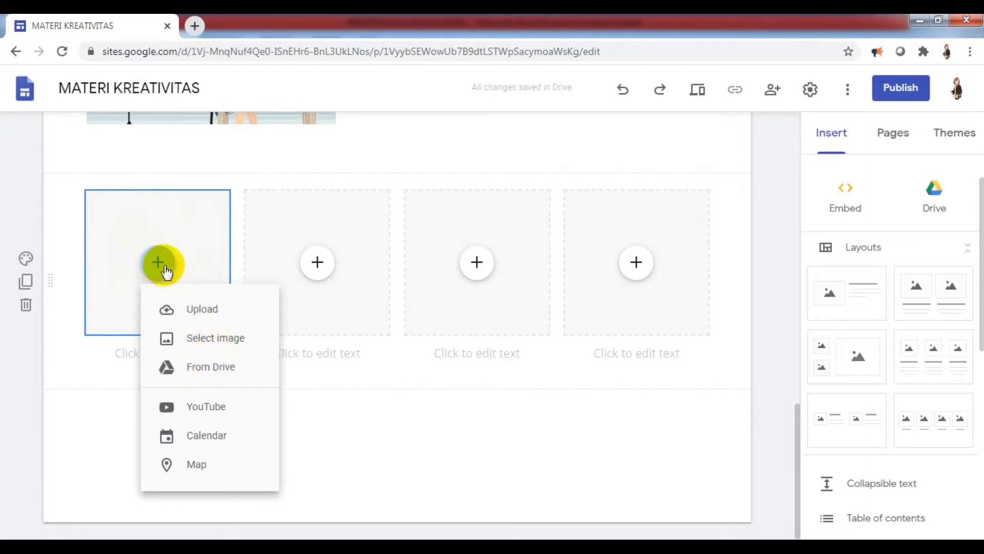
pyautogui.click(208, 346)
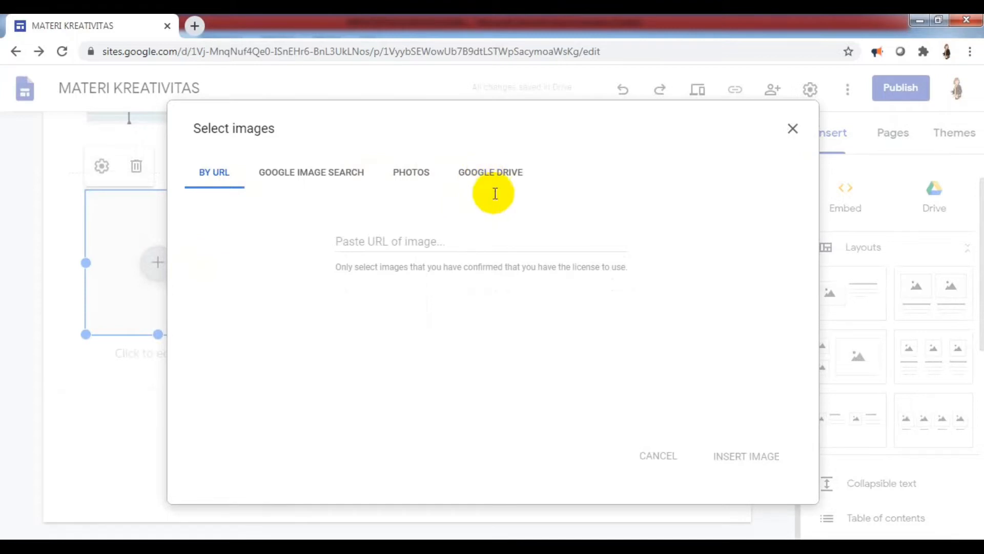
pyautogui.click(798, 127)
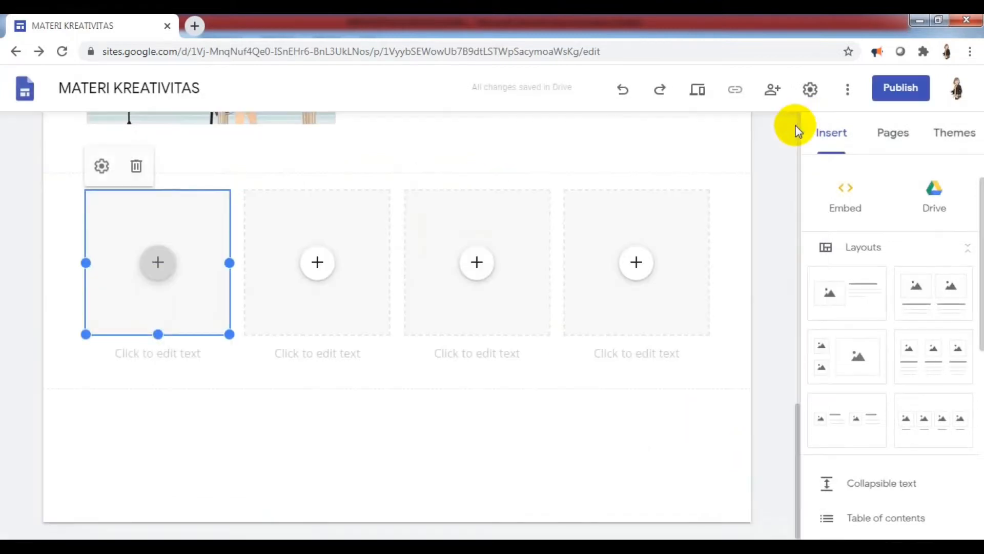
# Insert Car-Letter.pdf from the Drive folder BAHAN MATERI TK B into the first placeholder of the four-image layout.
pyautogui.click(157, 272)
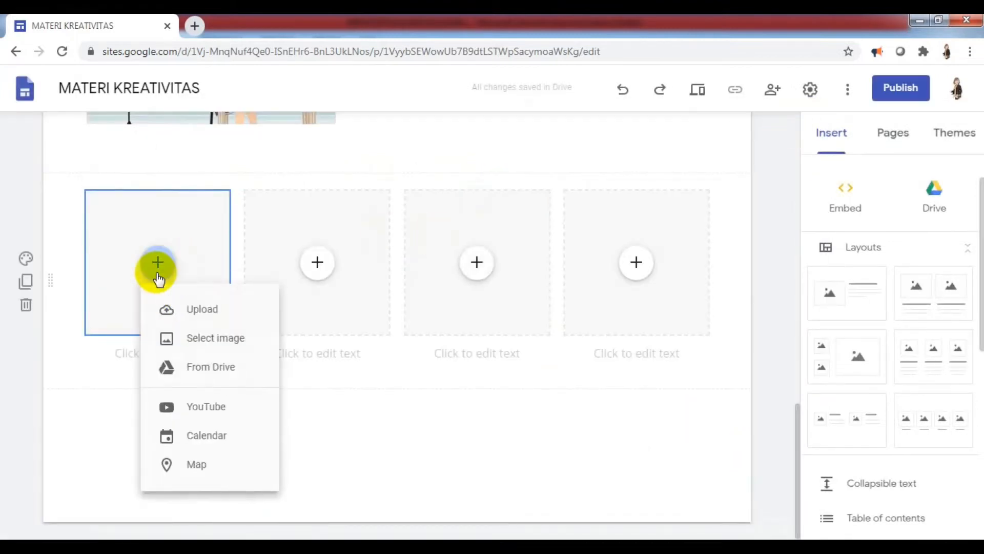
pyautogui.click(207, 377)
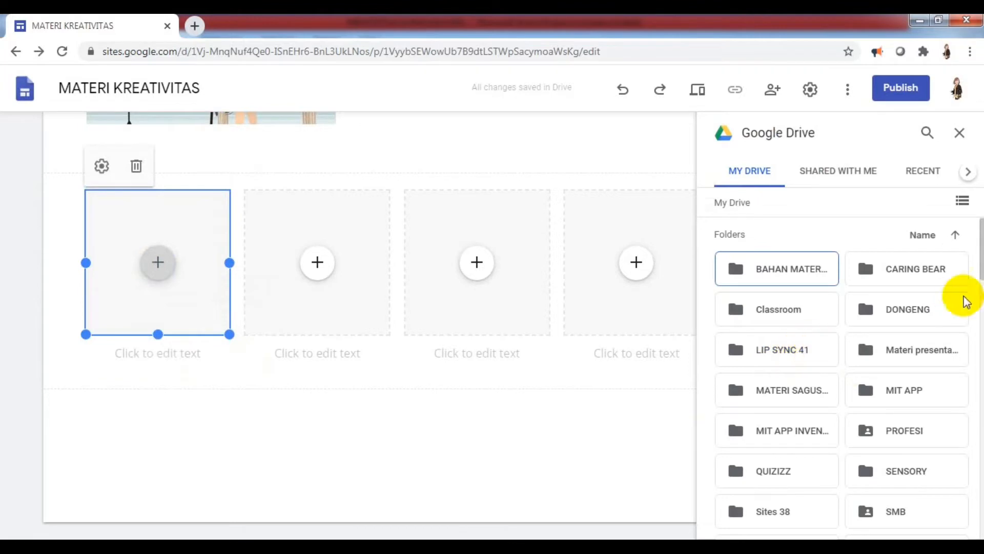
pyautogui.doubleClick(780, 275)
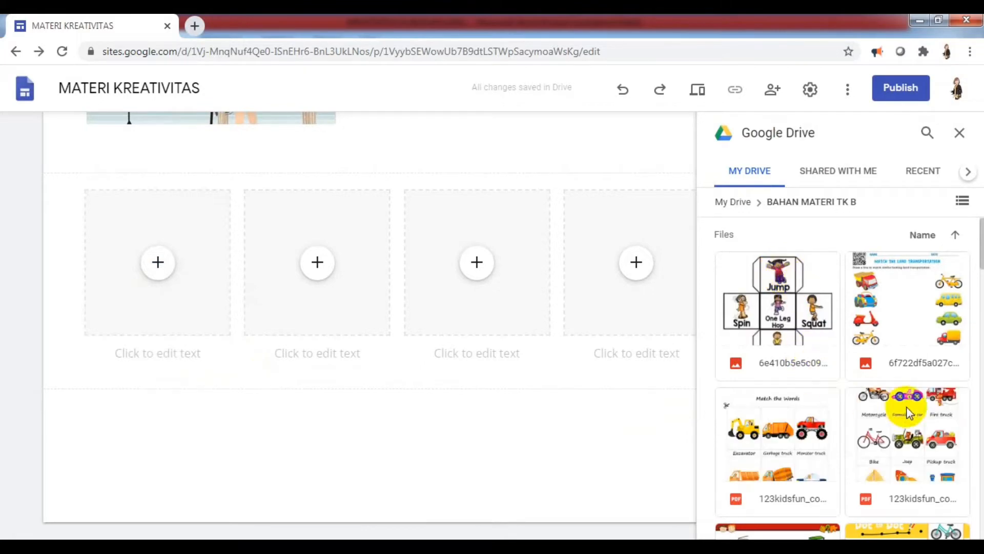
pyautogui.scroll(-5, 968, 245)
pyautogui.scroll(-3, 854, 295)
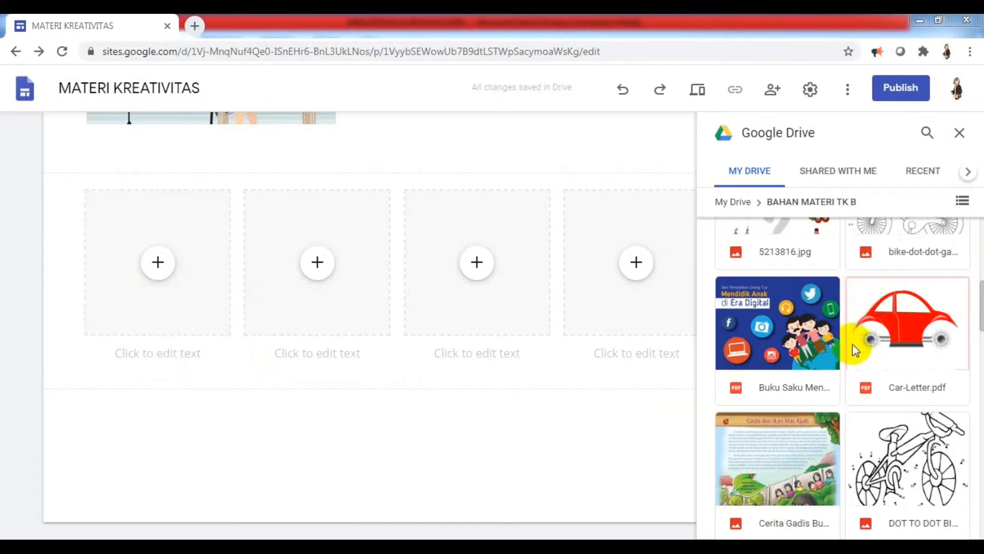
pyautogui.click(908, 315)
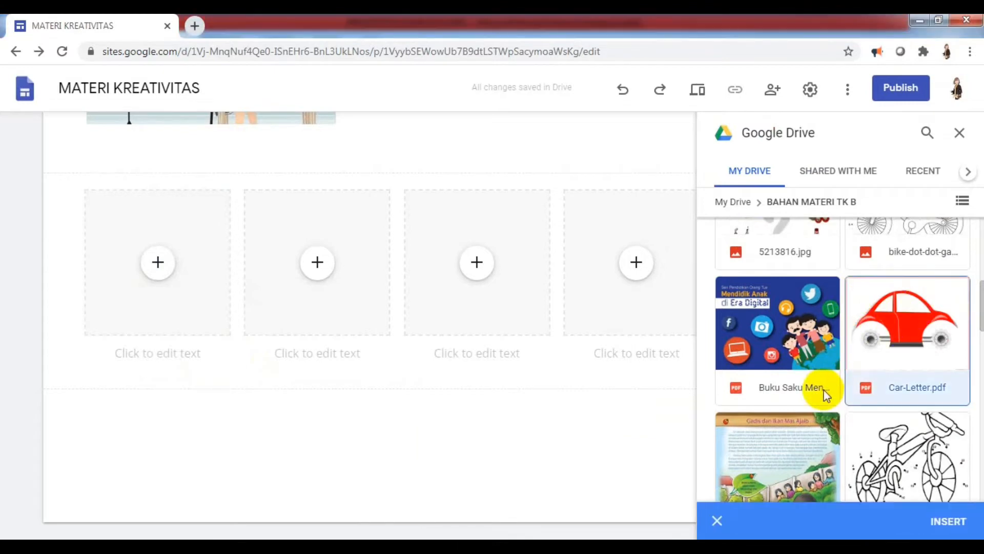
pyautogui.moveTo(980, 307)
pyautogui.mouseDown()
pyautogui.moveTo(980, 336)
pyautogui.moveTo(980, 318)
pyautogui.mouseUp()
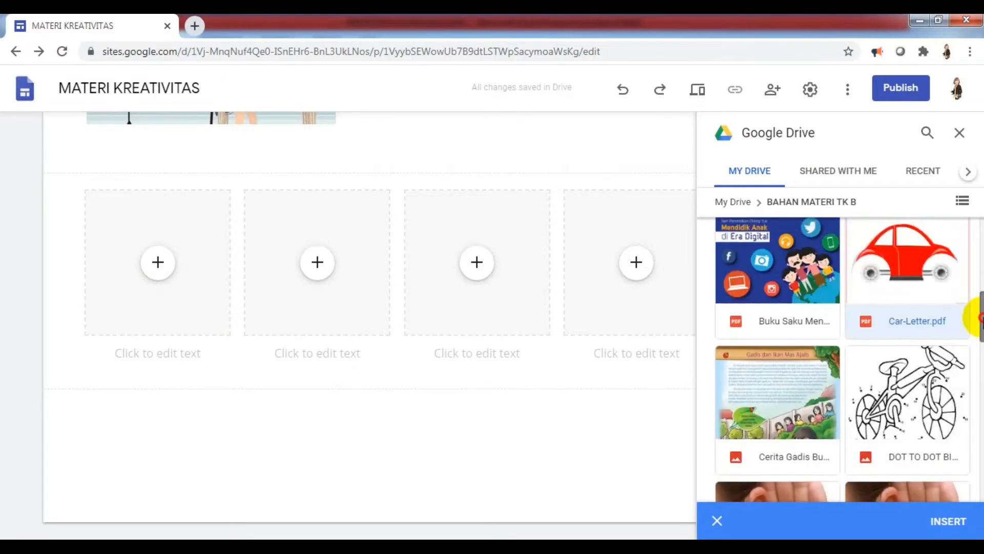
pyautogui.click(919, 291)
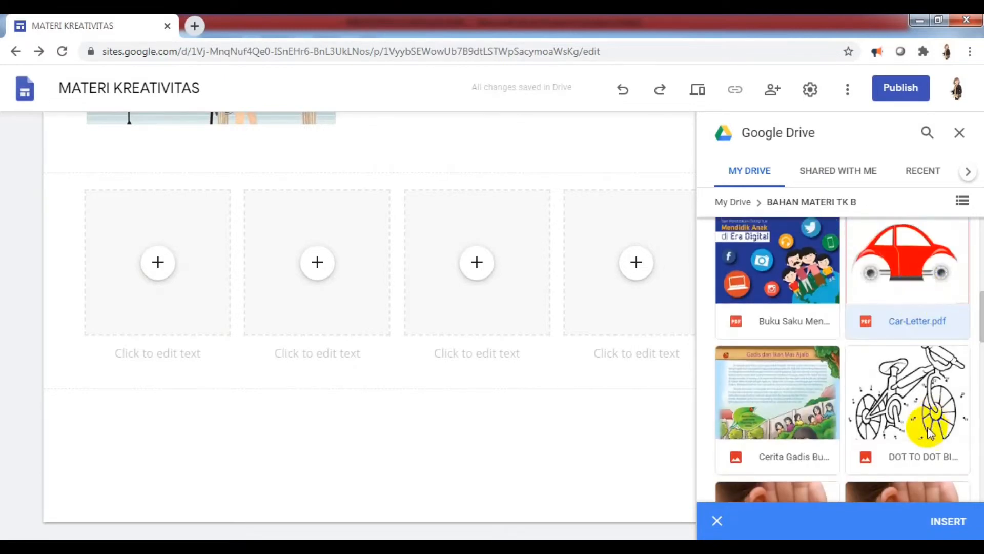
pyautogui.click(948, 521)
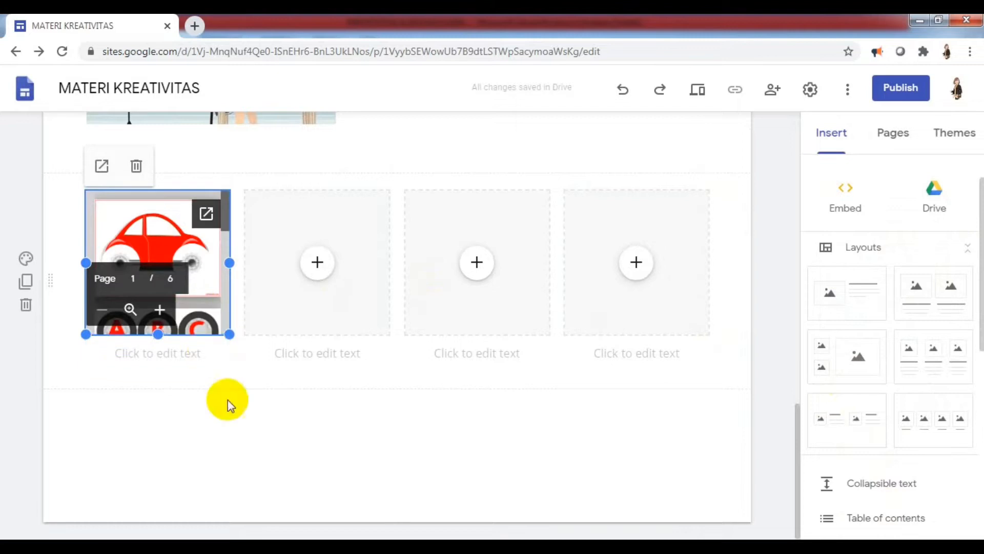
pyautogui.click(235, 423)
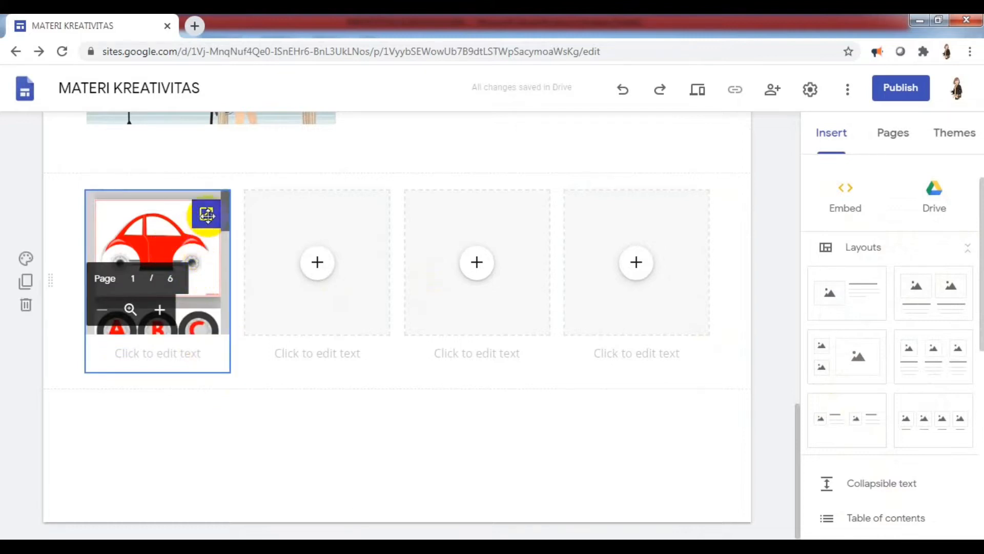
pyautogui.click(207, 214)
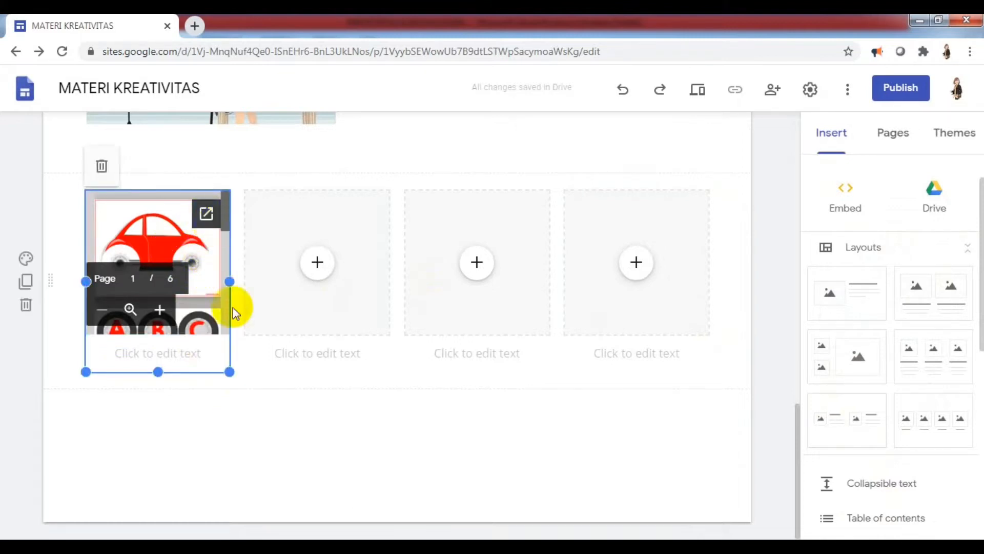
# Upload the Recycle, Reuse, Reduce picture from the Pictures library into the second placeholder of the four-image layout.
pyautogui.click(310, 267)
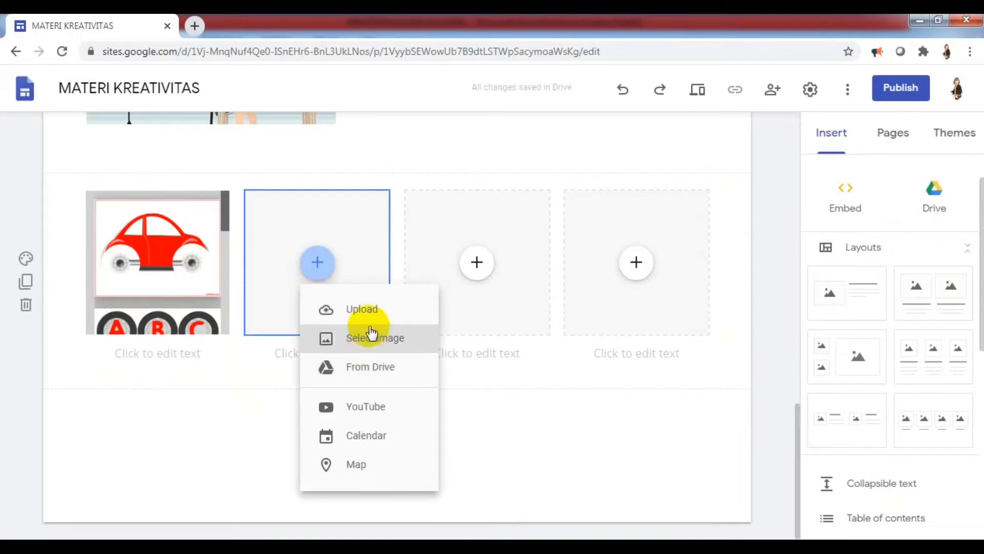
pyautogui.click(367, 309)
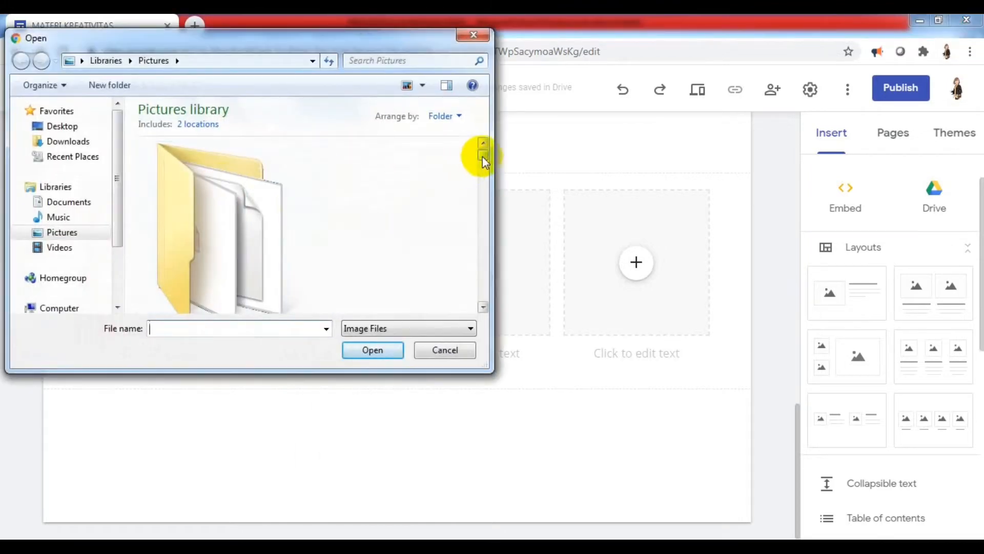
pyautogui.moveTo(483, 156); pyautogui.dragTo(485, 172)
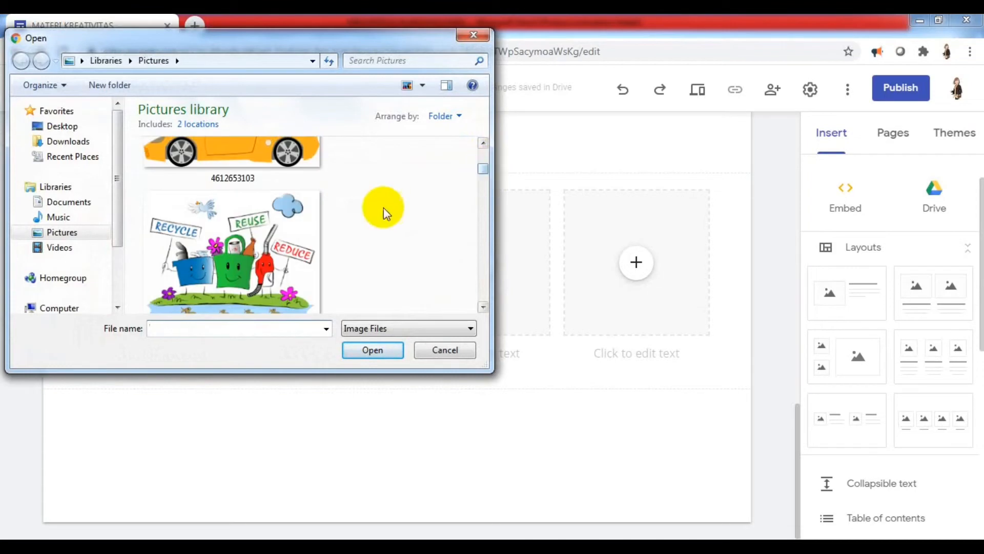
pyautogui.click(235, 248)
pyautogui.click(372, 350)
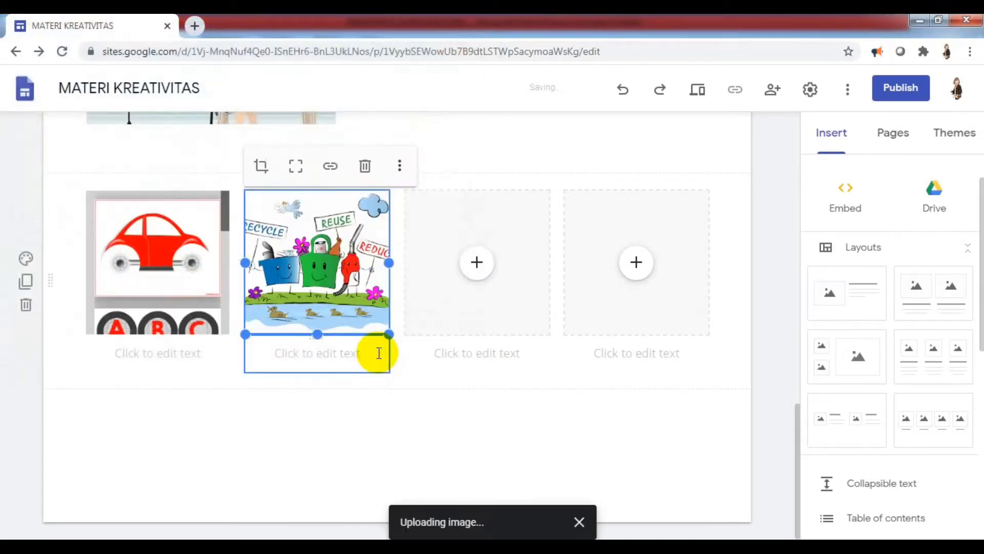
# Insert the "Cerita Gadis Bu..." story image from the Drive folder BAHAN MATERI TK B into the third placeholder of the four-image layout.
pyautogui.click(477, 262)
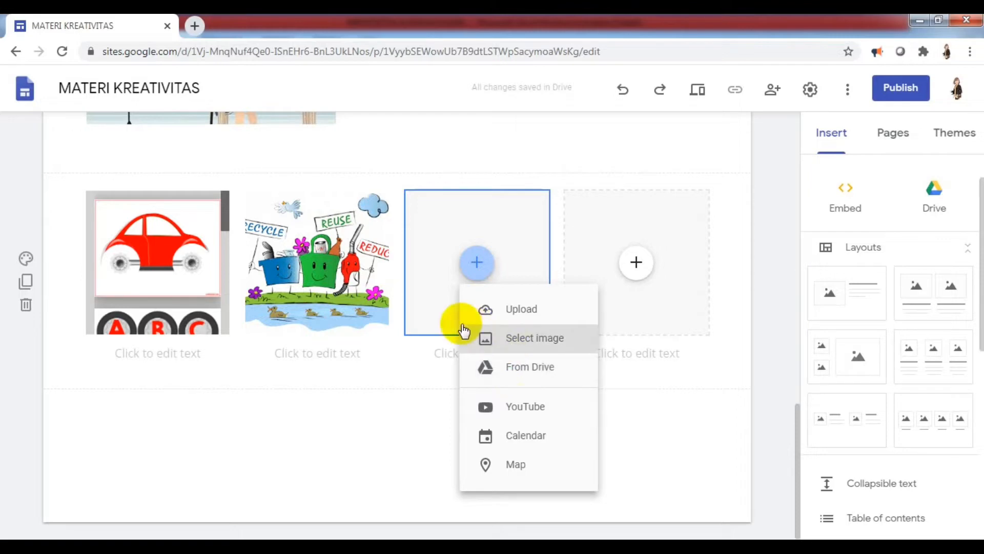
pyautogui.click(183, 271)
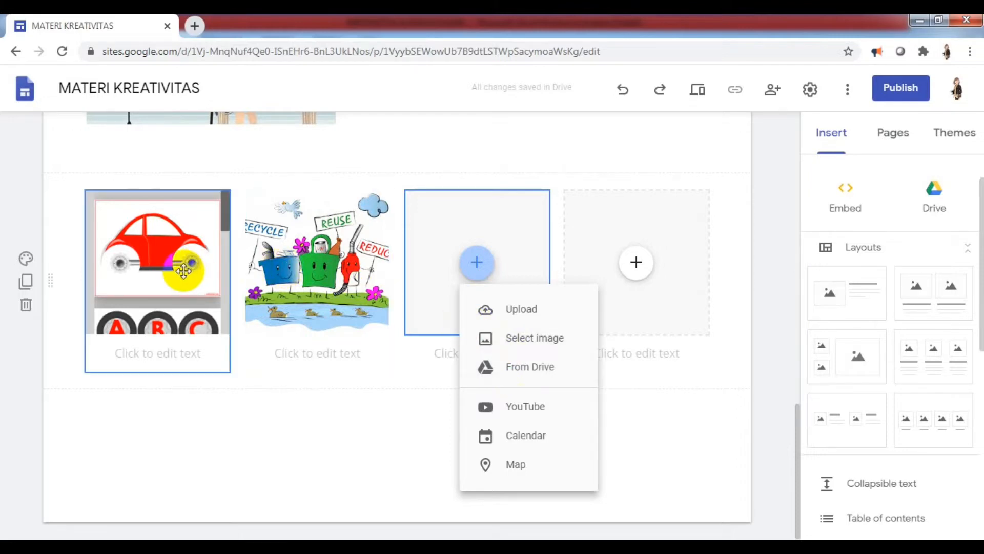
pyautogui.click(528, 365)
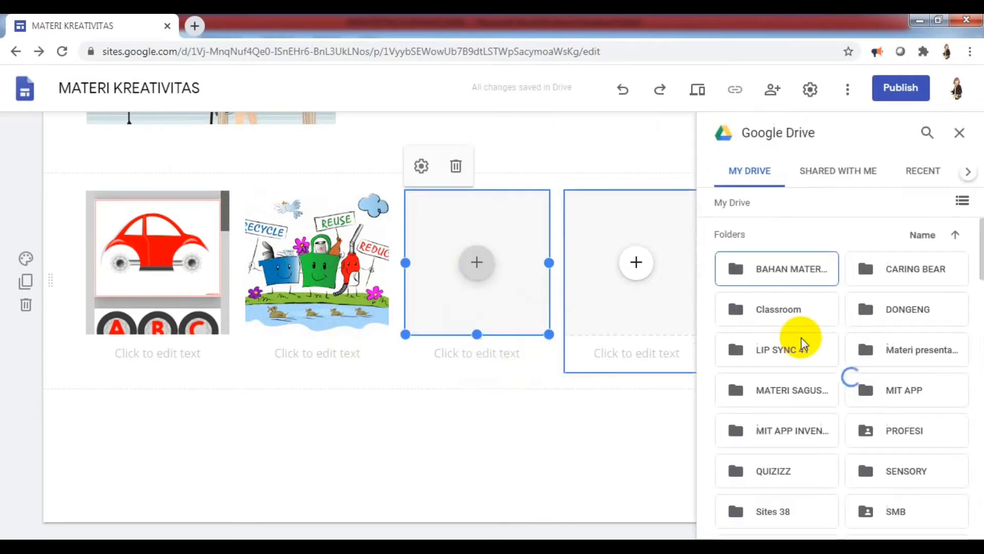
pyautogui.doubleClick(815, 270)
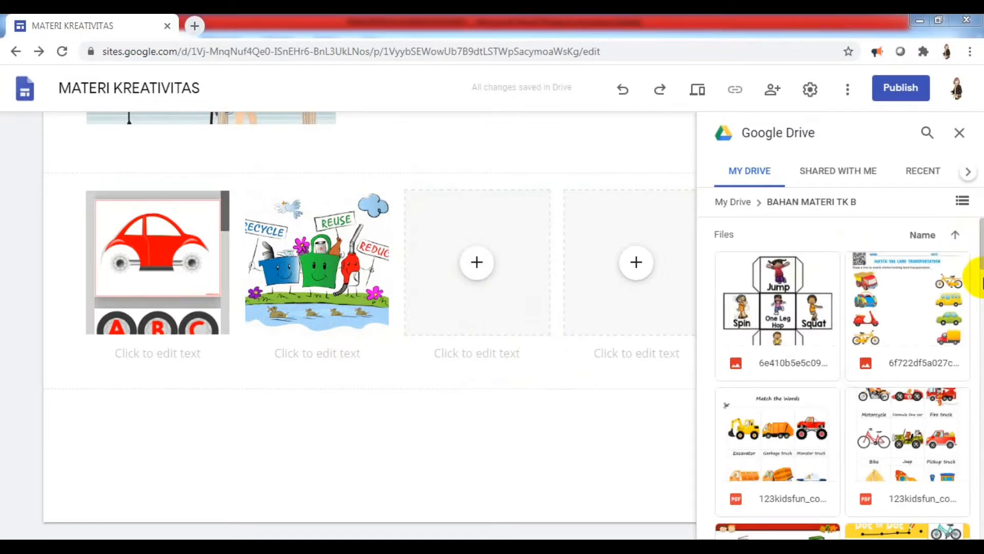
pyautogui.scroll(-3, 967, 264)
pyautogui.scroll(-4, 843, 378)
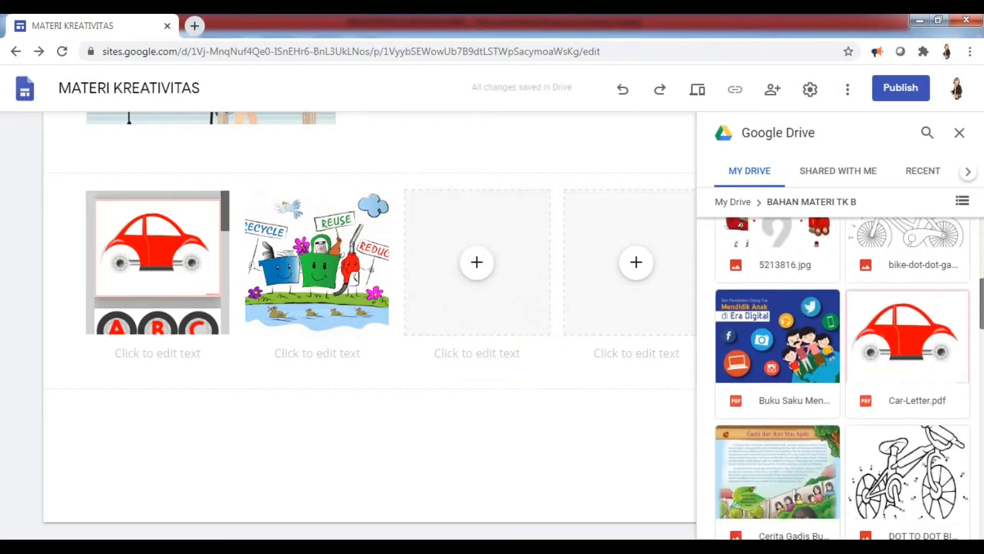
pyautogui.scroll(2, 843, 378)
pyautogui.scroll(-3, 843, 378)
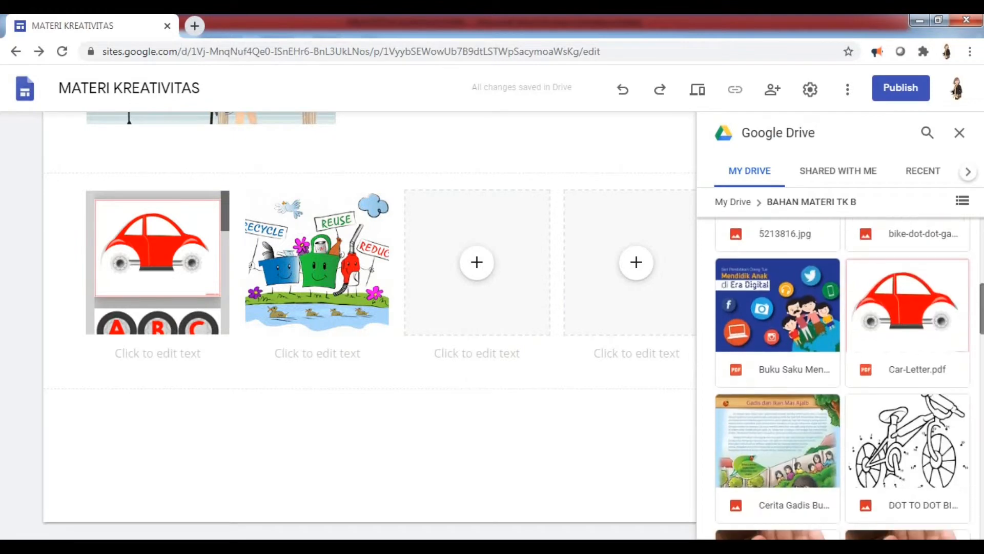
pyautogui.scroll(-3, 842, 378)
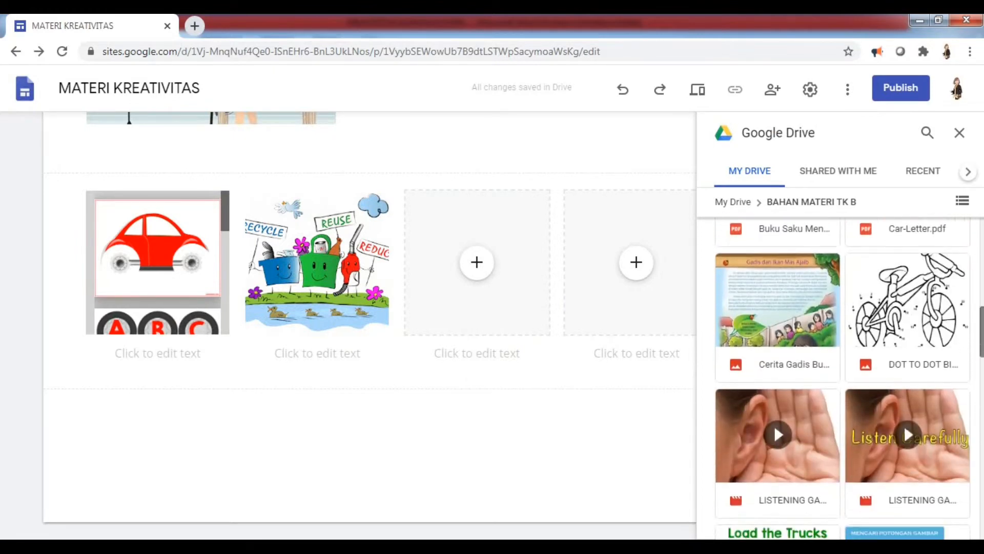
pyautogui.scroll(-1, 842, 378)
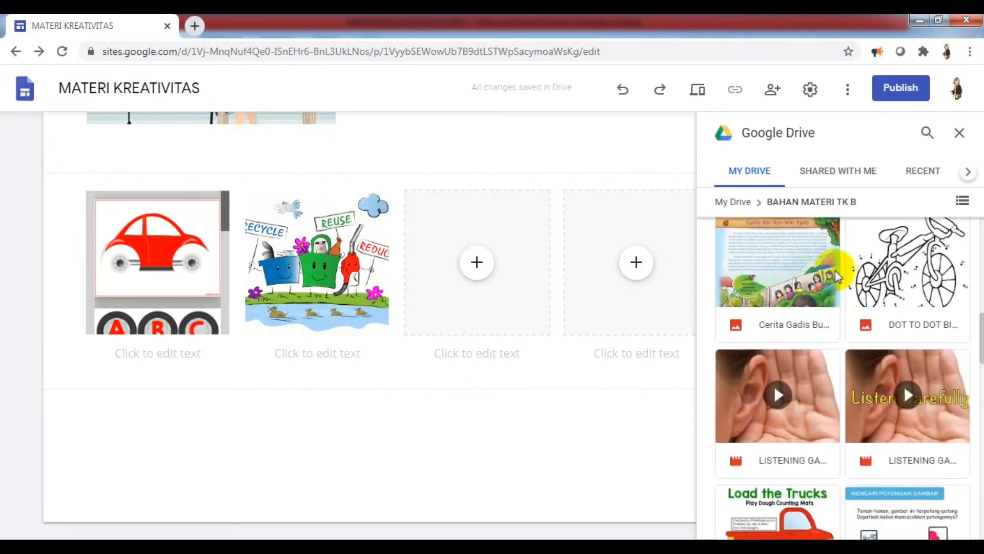
pyautogui.click(734, 263)
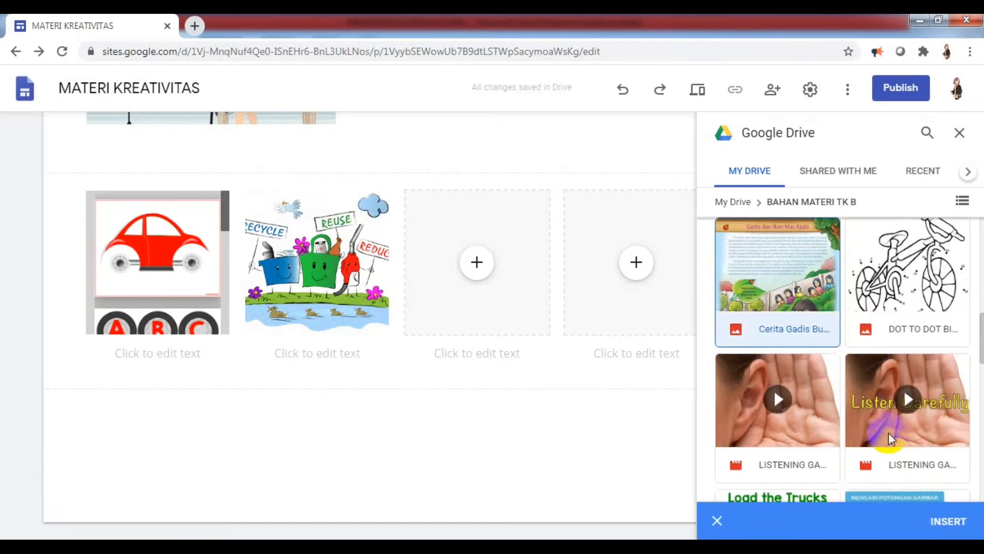
pyautogui.click(948, 521)
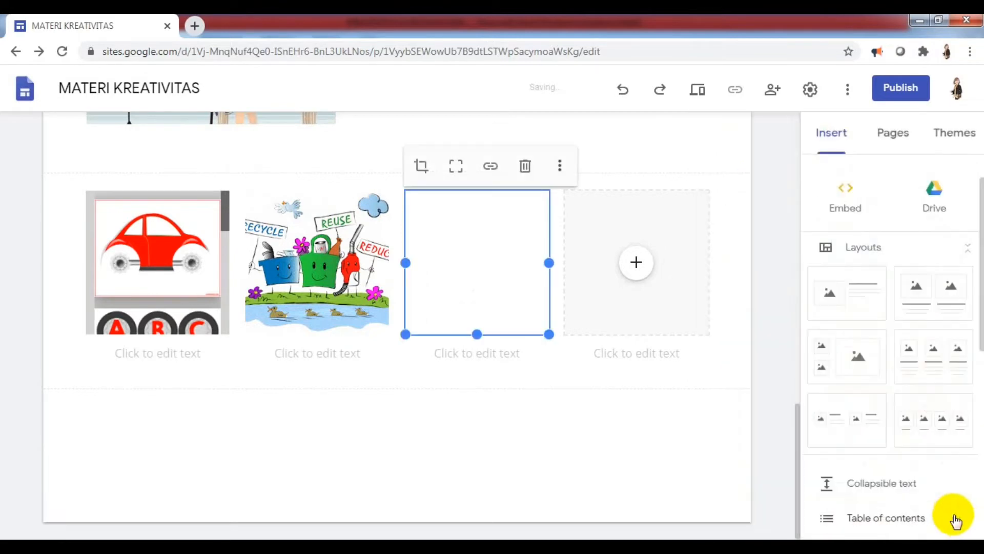
# Insert the first "LISTENING GA..." video from the Drive folder BAHAN MATERI TK B into the fourth placeholder of the four-image layout.
pyautogui.click(636, 264)
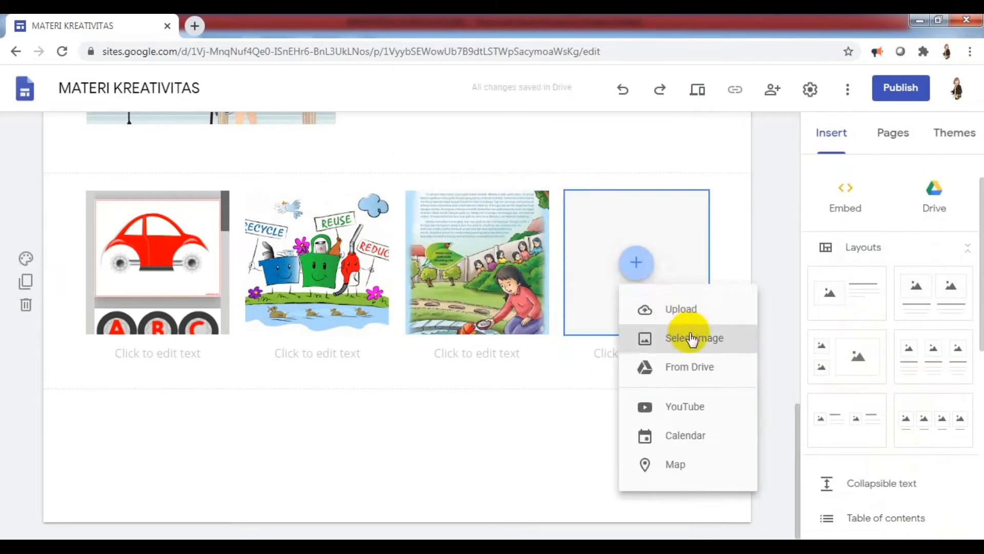
pyautogui.click(698, 367)
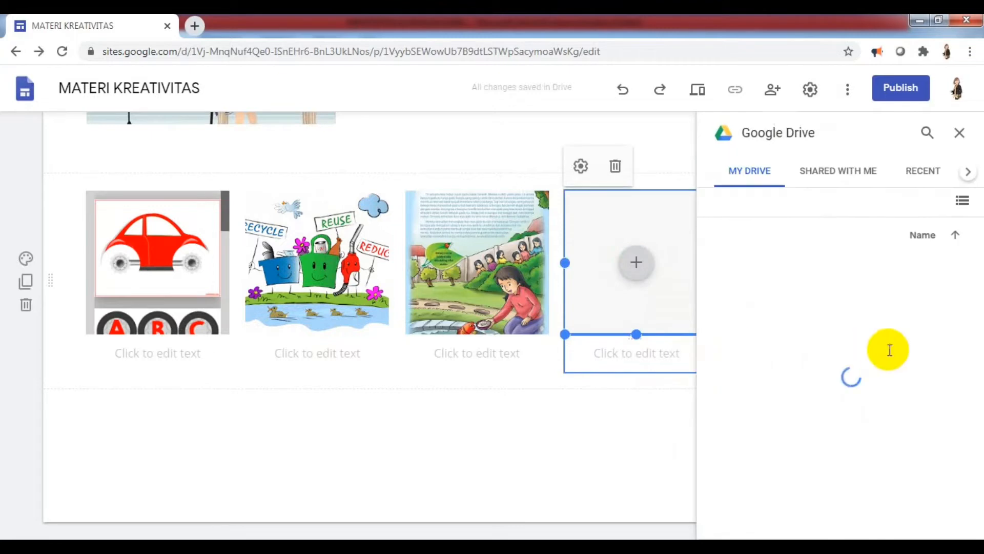
pyautogui.doubleClick(796, 271)
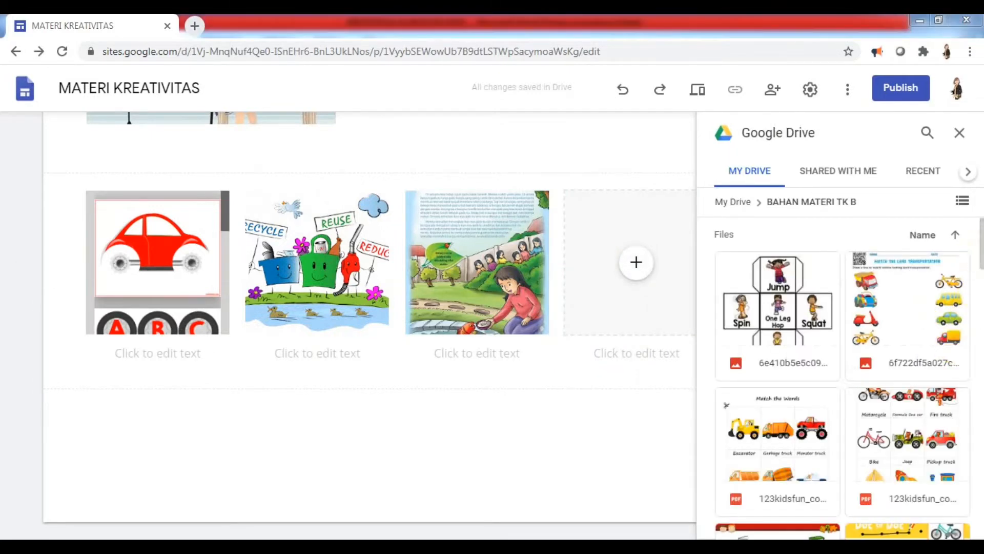
pyautogui.moveTo(982, 253); pyautogui.dragTo(982, 365)
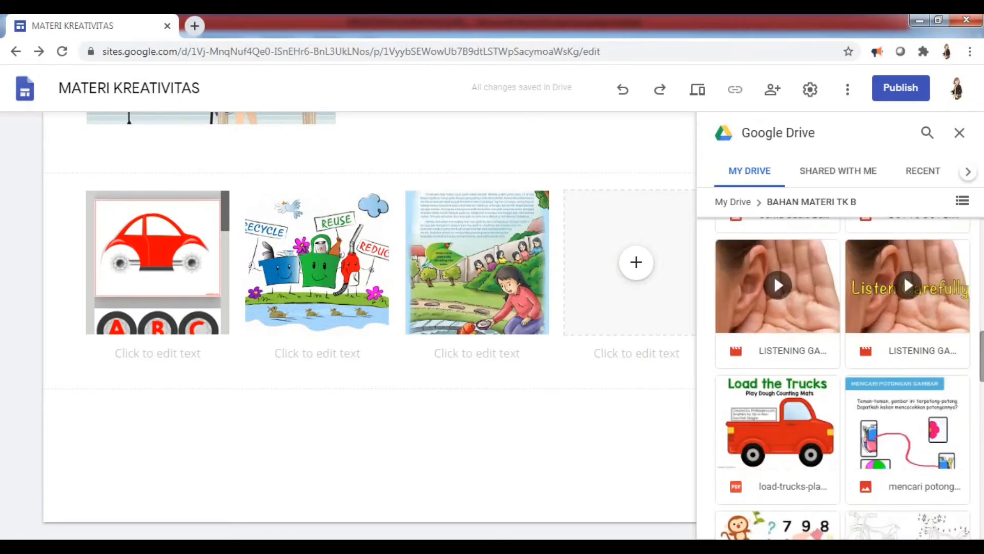
pyautogui.click(777, 302)
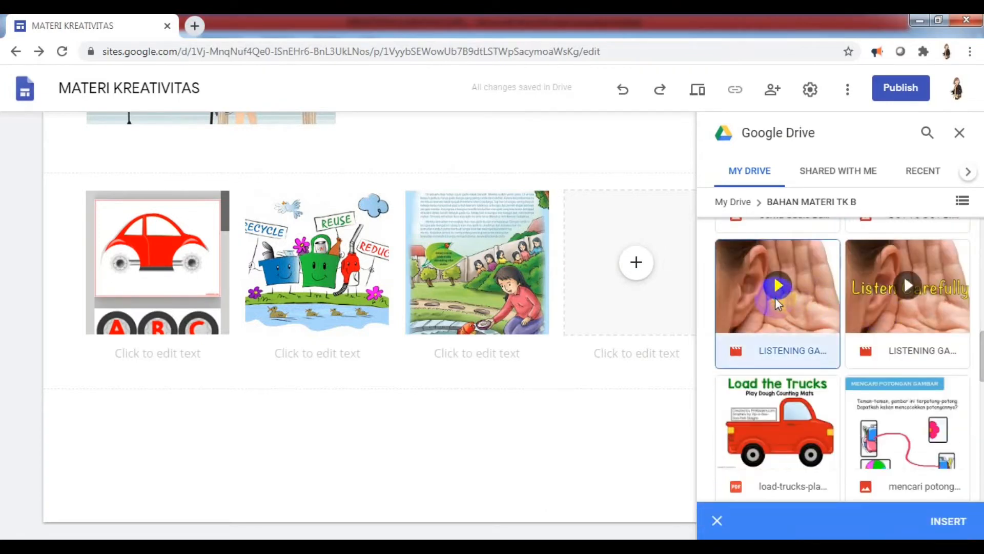
pyautogui.click(936, 521)
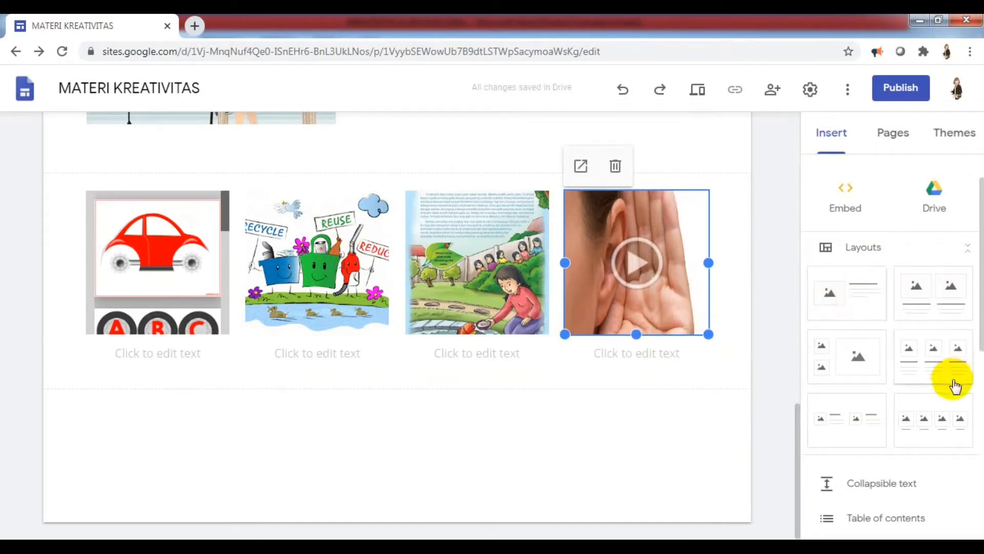
# Insert the layout with two captioned images and fill its first placeholder with the YouTube video SOLUSI KASUS KREATIVITAS, found by the creator's name.
pyautogui.moveTo(979, 263); pyautogui.dragTo(979, 221)
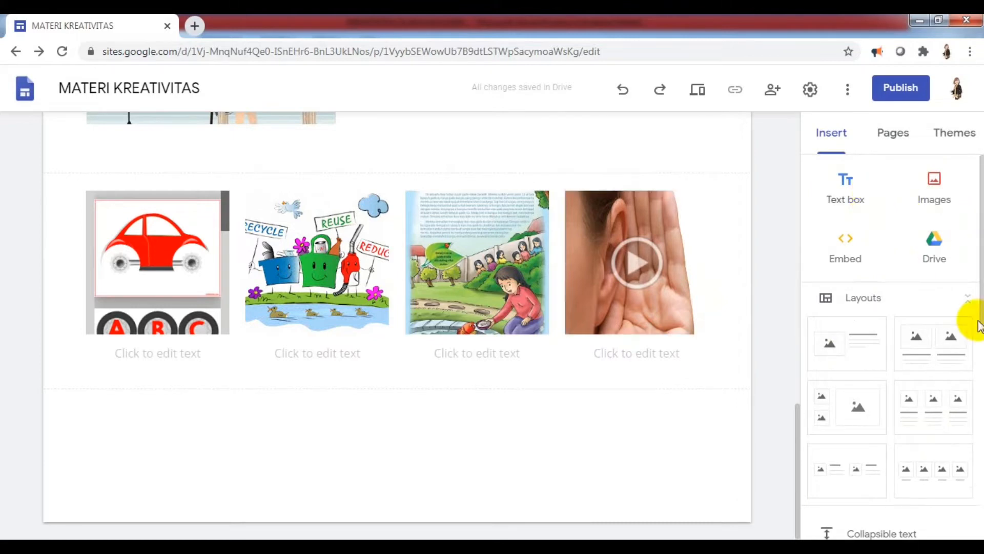
pyautogui.click(927, 341)
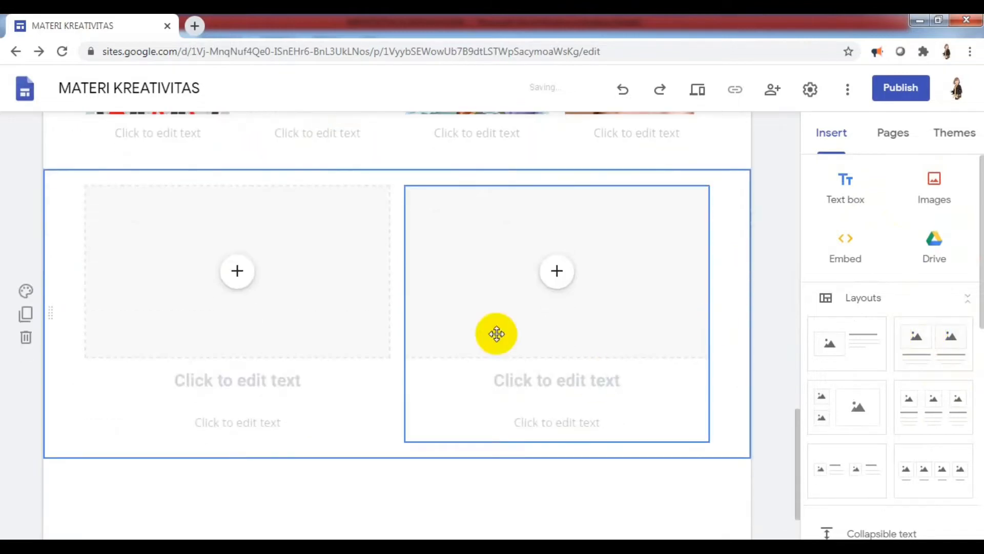
pyautogui.click(235, 279)
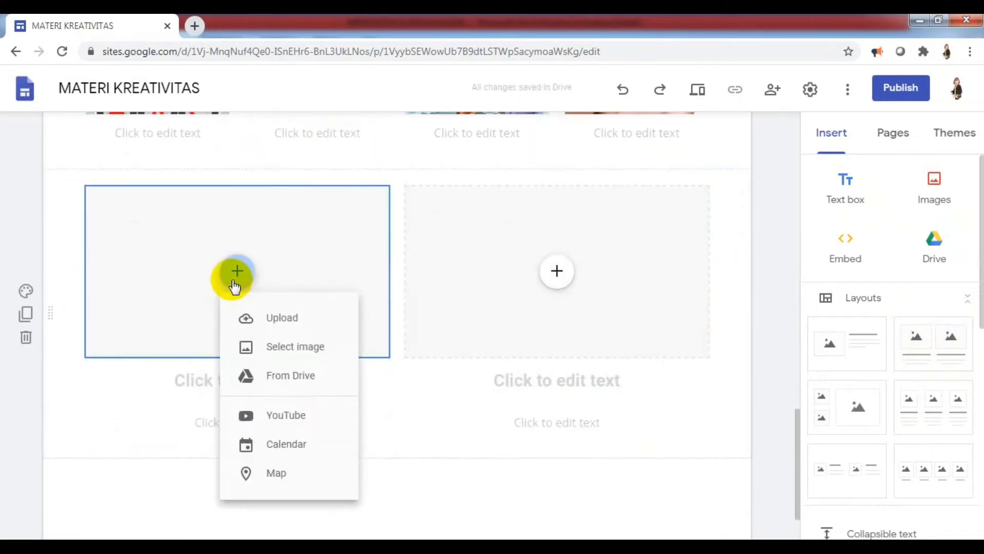
pyautogui.click(287, 416)
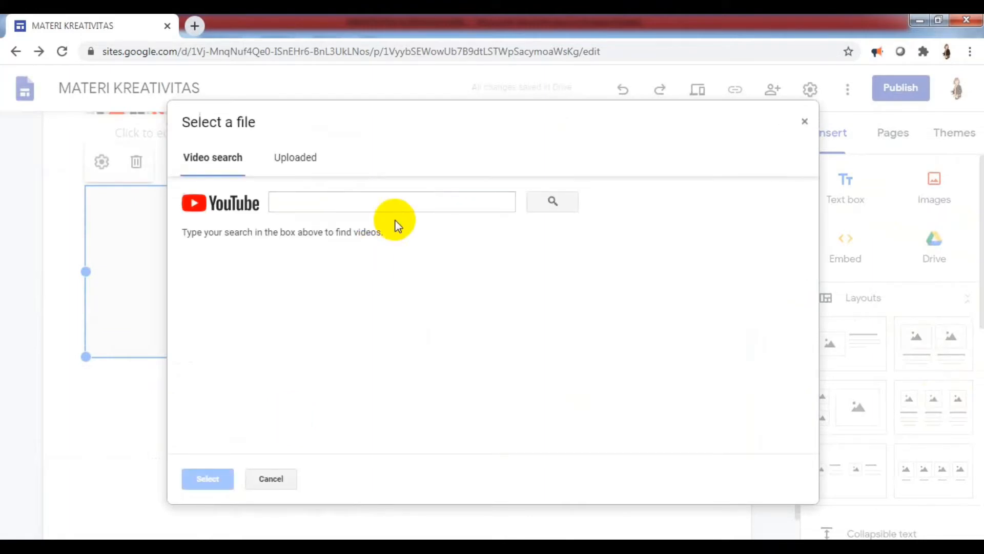
pyautogui.click(391, 205)
pyautogui.write('JANE MERLYN')
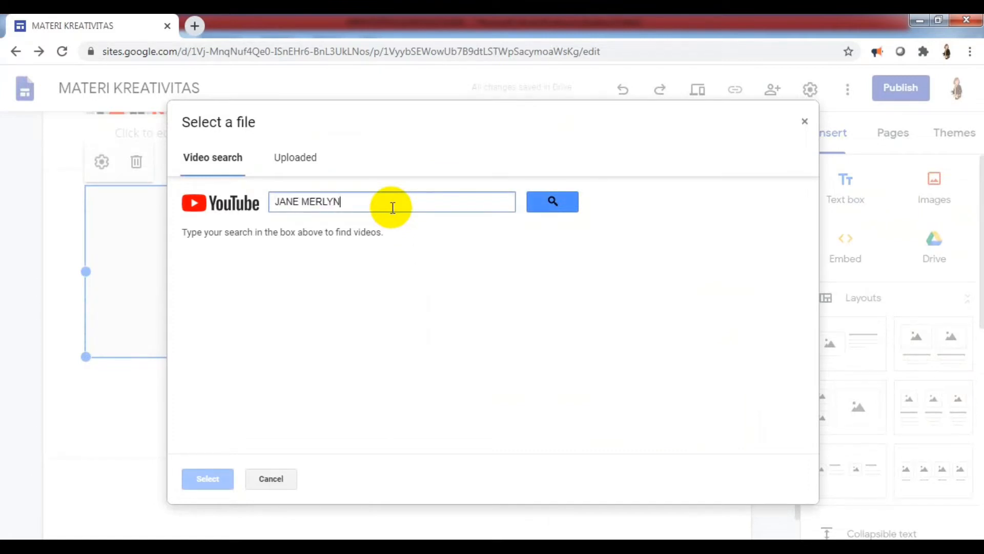
pyautogui.click(542, 208)
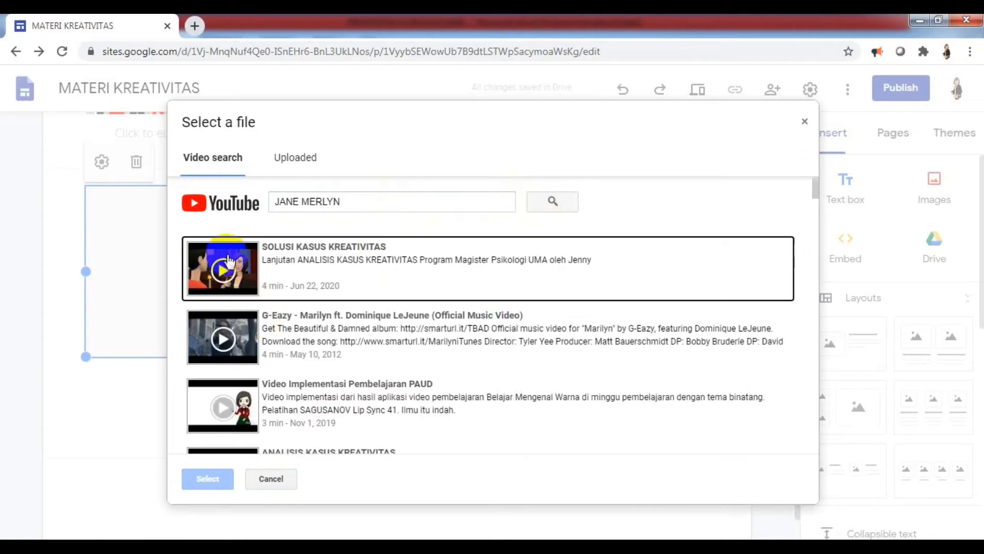
pyautogui.click(229, 270)
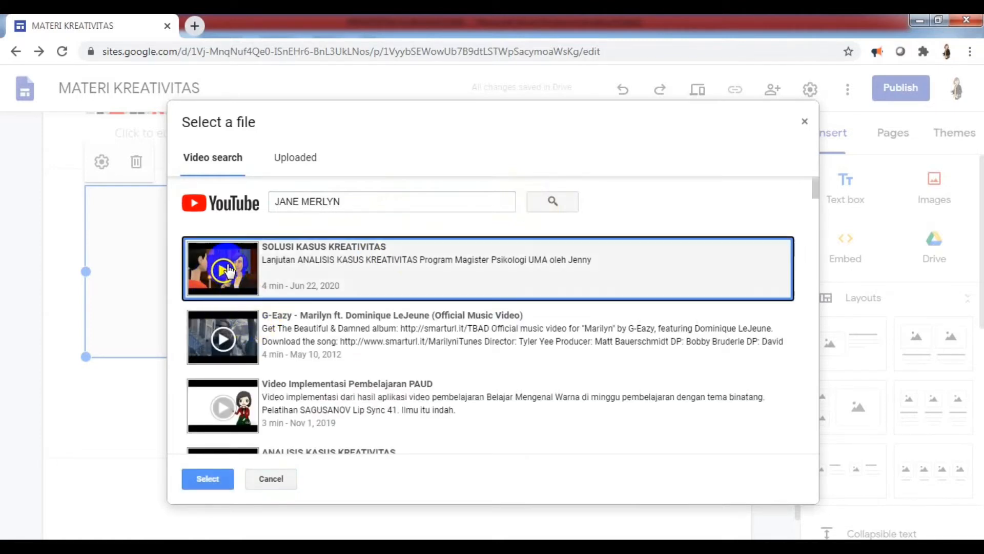
pyautogui.click(217, 474)
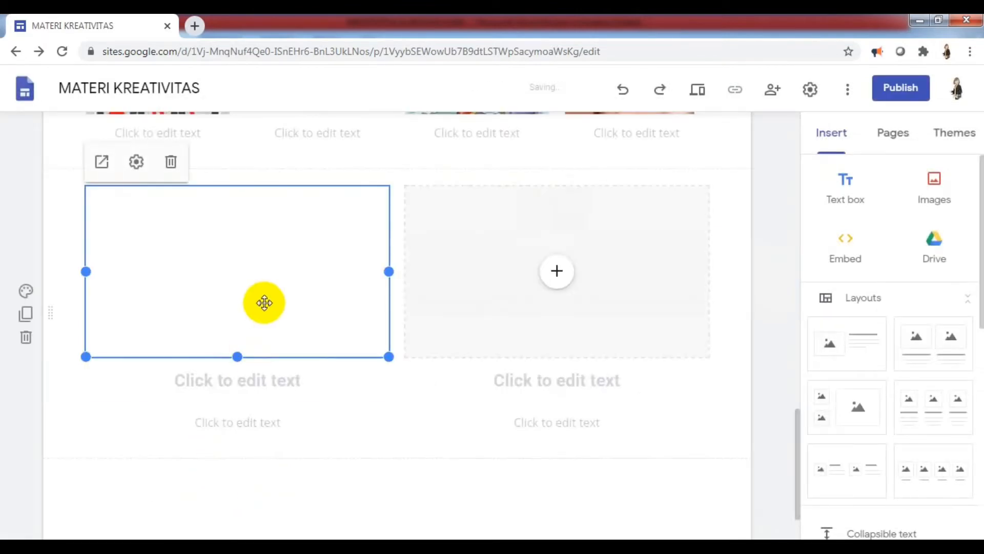
# Enter the heading "SOLUSI KASUS KREATIVITAS" under the embedded YouTube video.
pyautogui.click(338, 388)
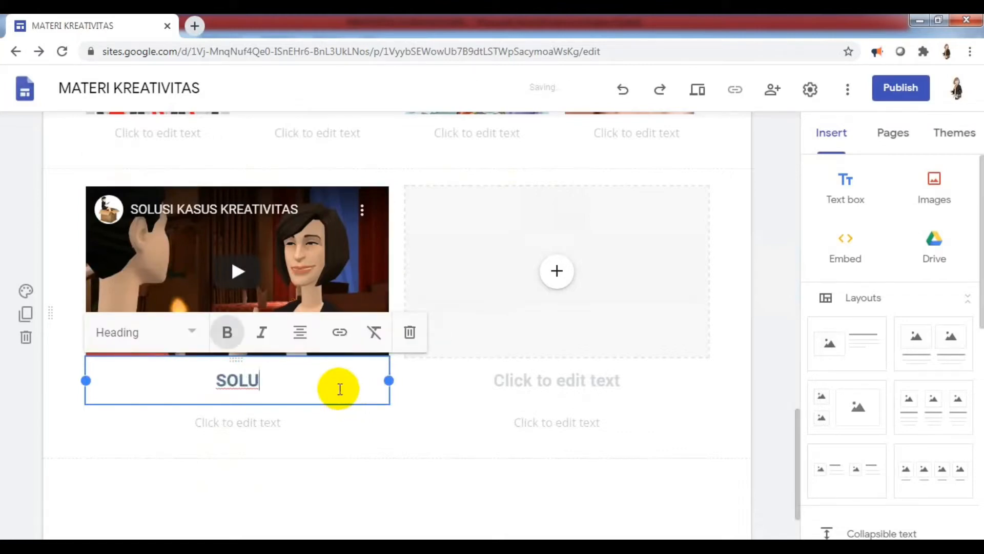
pyautogui.write('SOLUSI KASUS KERA')
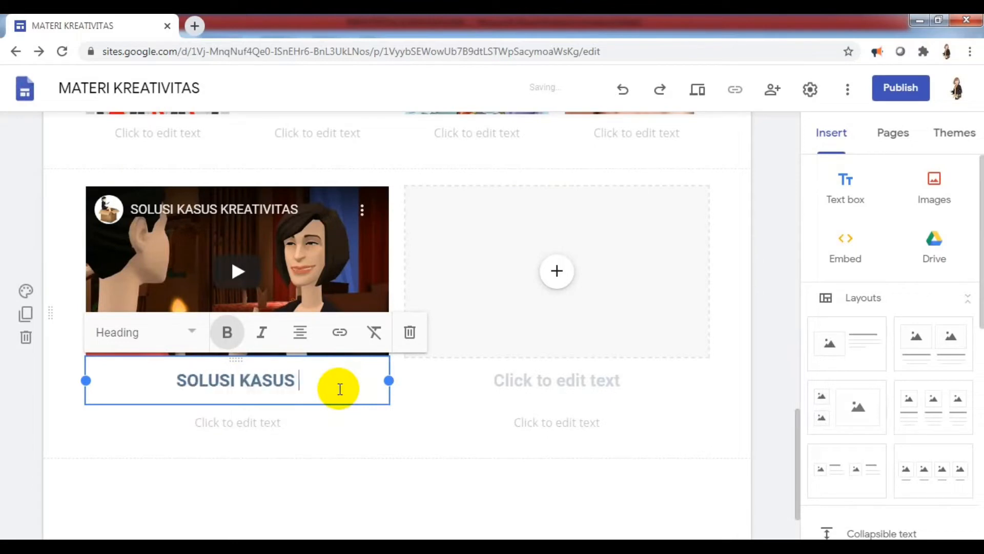
pyautogui.press('BackSpace')
pyautogui.press('BackSpace')
pyautogui.write('REATIF')
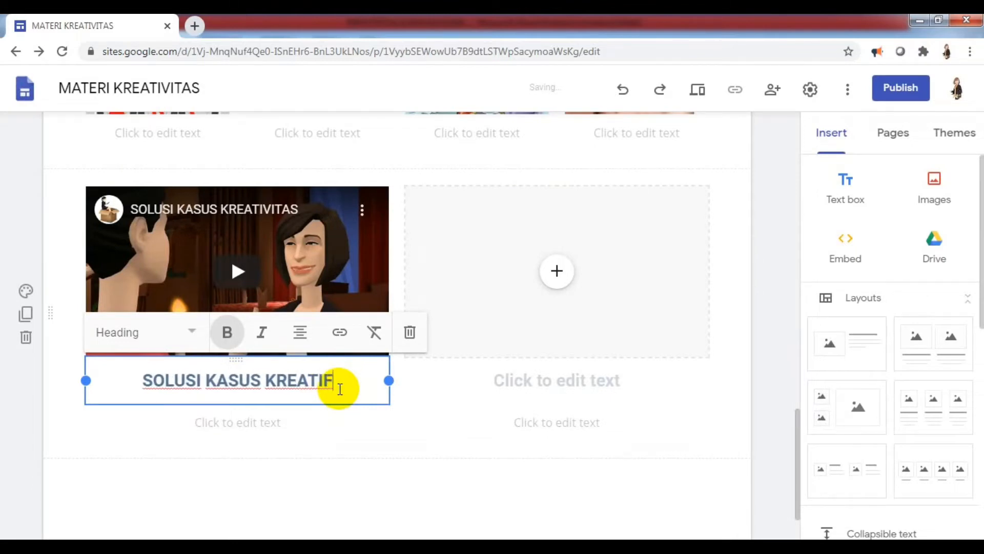
pyautogui.press('BackSpace')
pyautogui.write('VITAS')
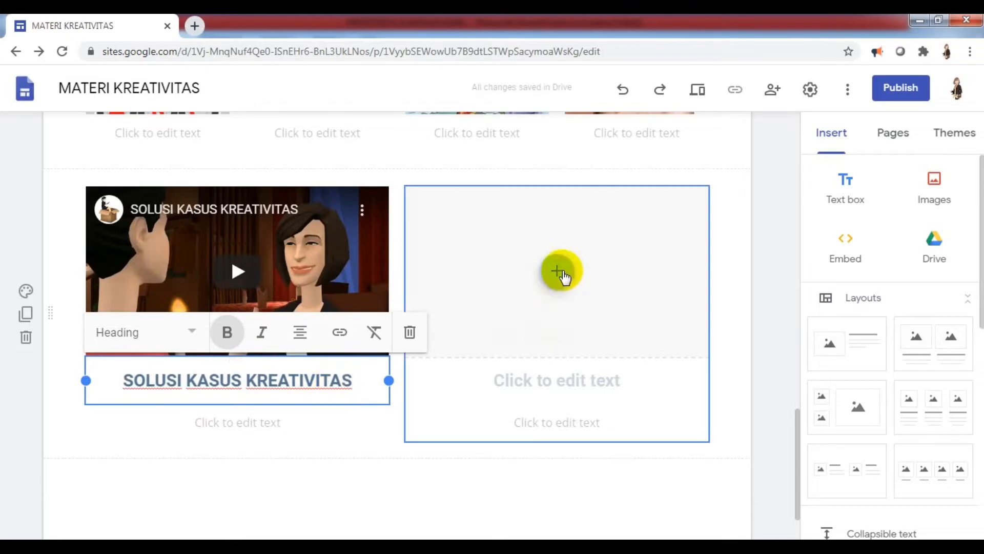
# Fill the second placeholder of the two-column layout with the YouTube video ANALISIS KASUS KREATIVITAS, found by searching for the creator's name.
pyautogui.click(562, 275)
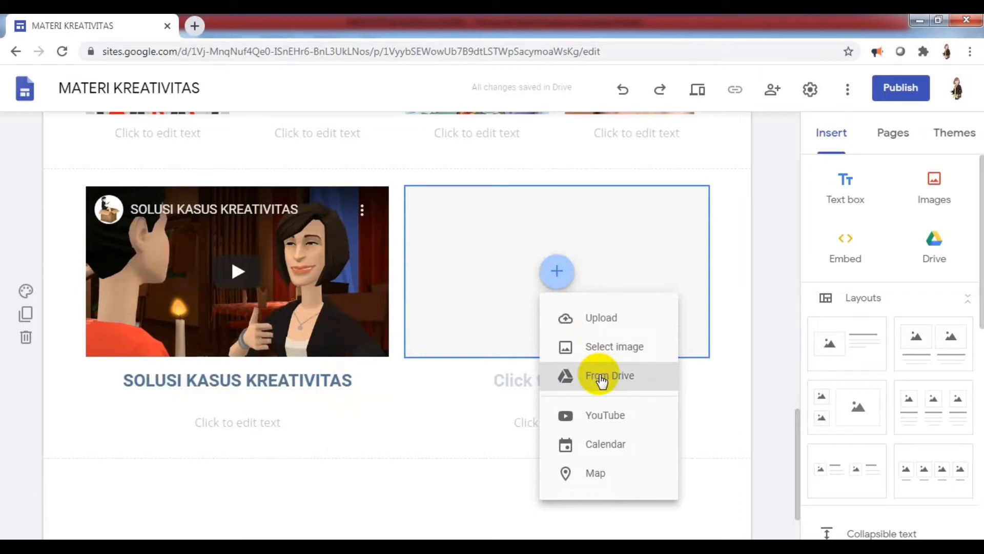
pyautogui.click(607, 417)
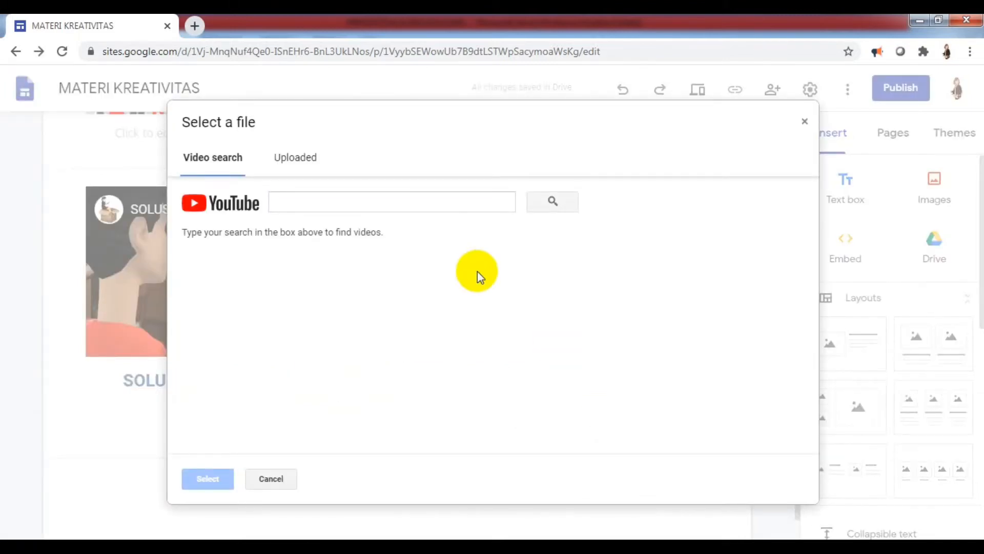
pyautogui.click(331, 209)
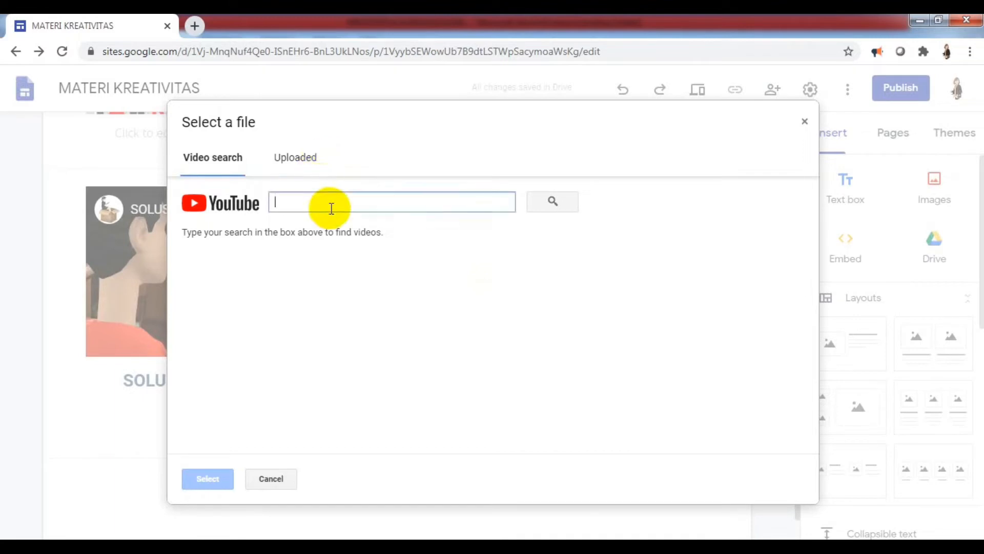
pyautogui.write('JANE MERL')
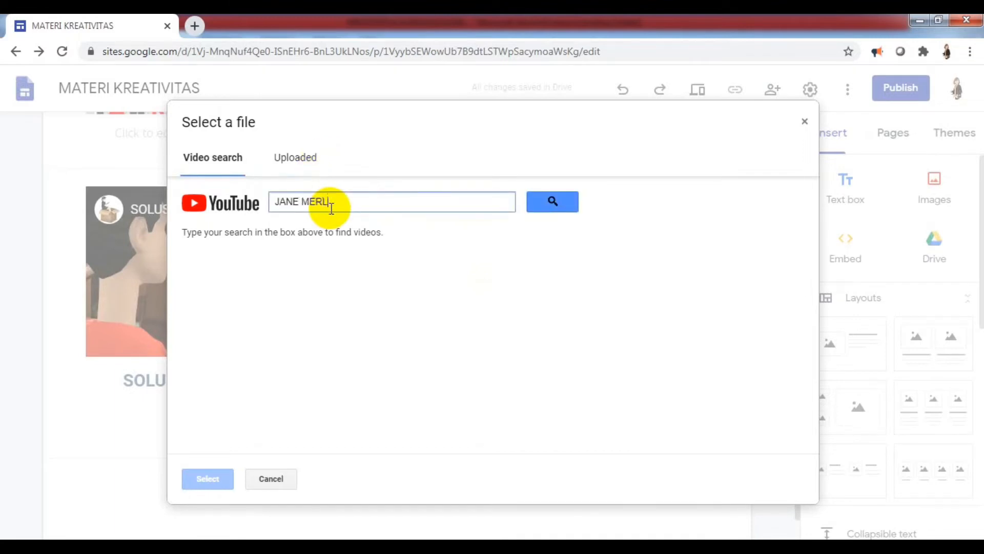
pyautogui.write('YN')
pyautogui.click(559, 202)
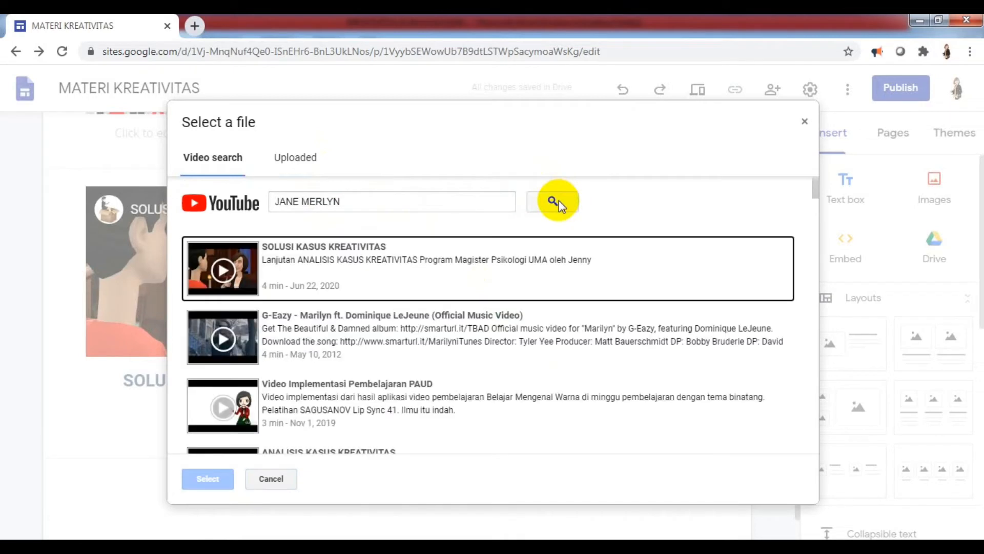
pyautogui.scroll(-3, 816, 191)
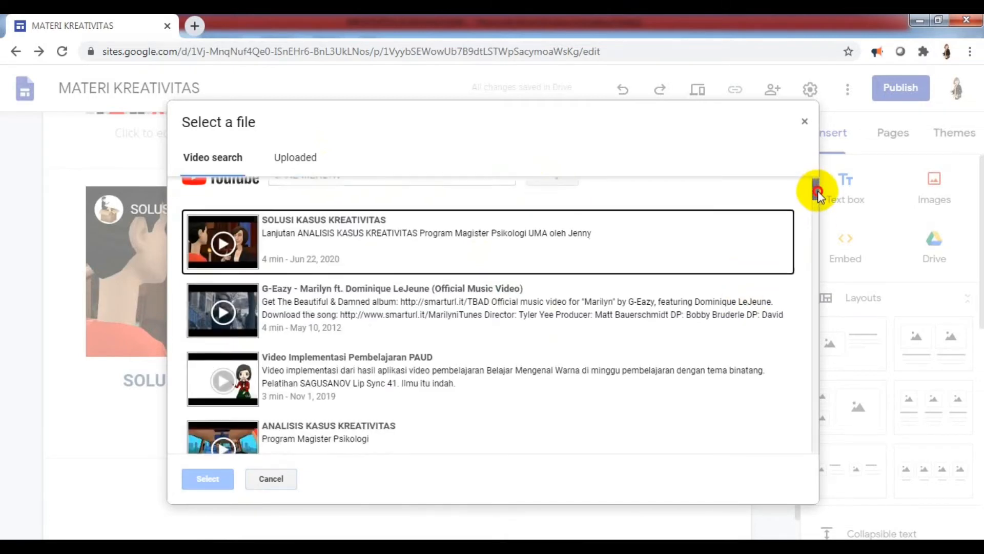
pyautogui.scroll(-3, 819, 197)
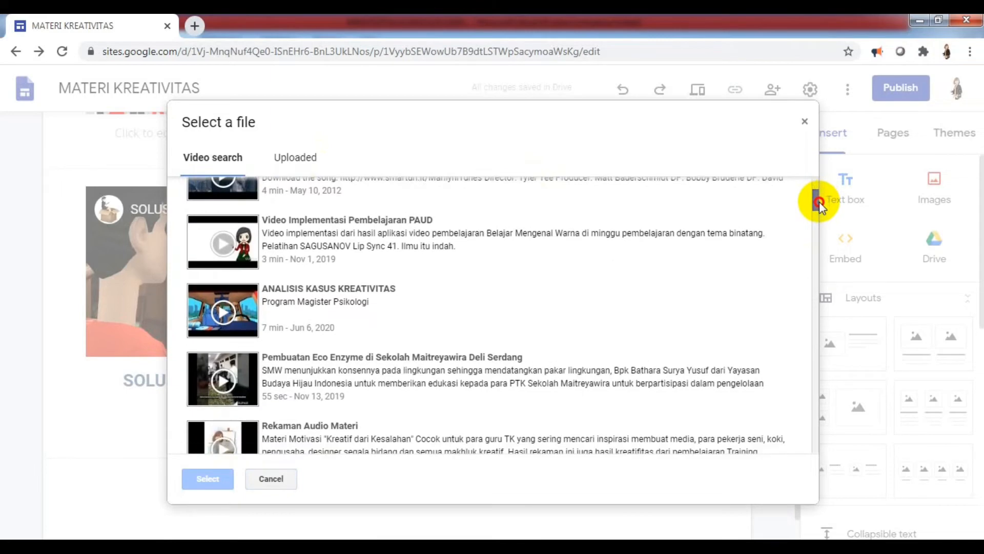
pyautogui.click(225, 317)
pyautogui.click(207, 479)
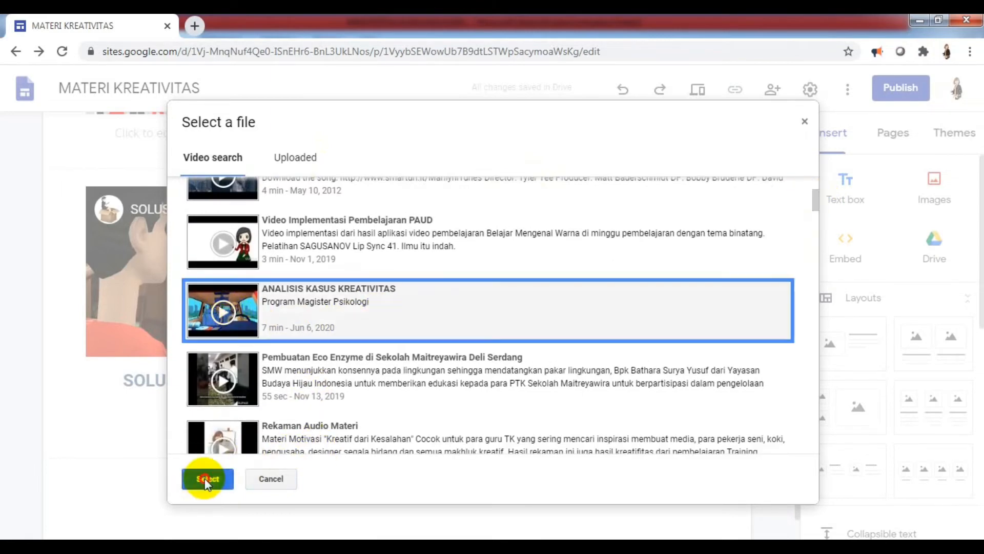
# Enter the heading "ANALISIS KASUS KREATIVITAS" under the second embedded YouTube video.
pyautogui.click(549, 379)
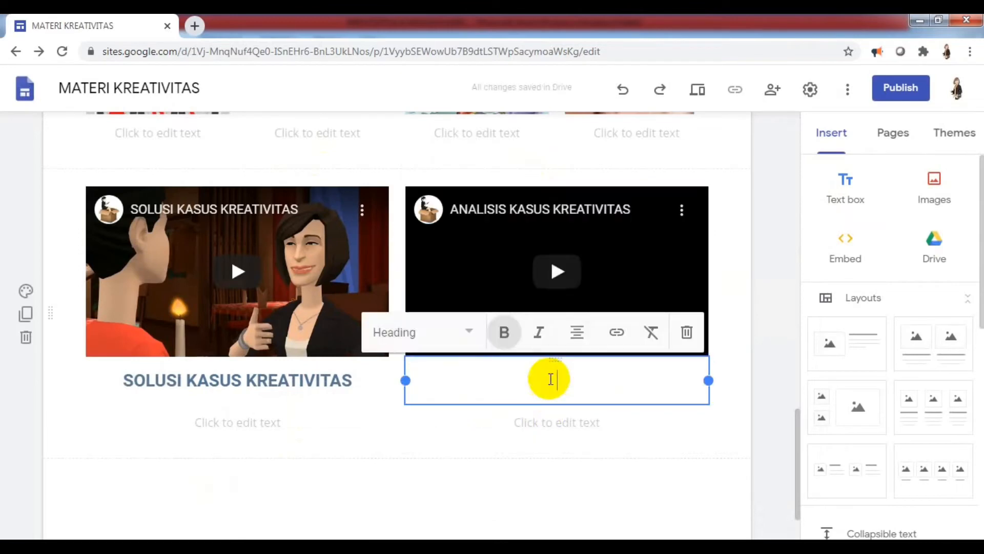
pyautogui.write('ANALISIS')
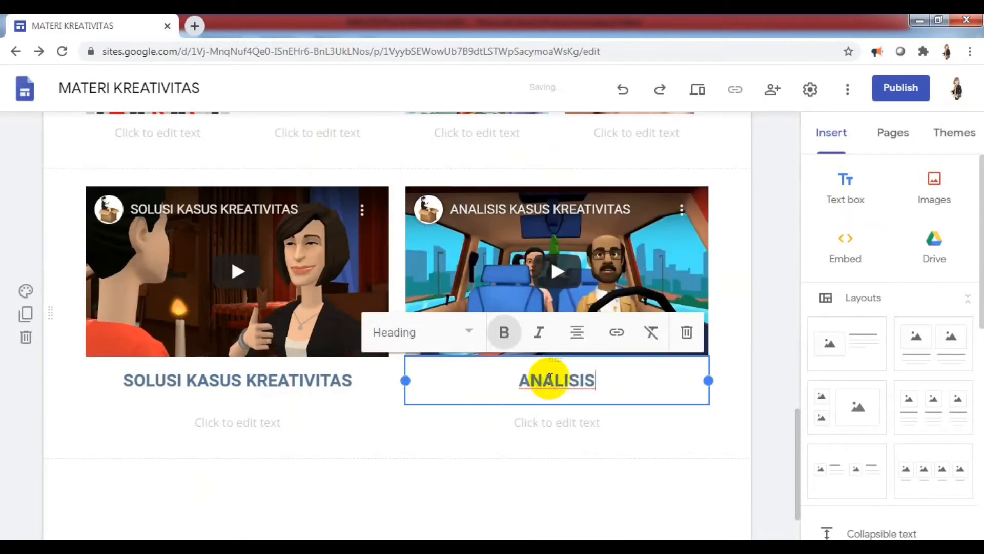
pyautogui.write(' KASUS KREATIVITAS')
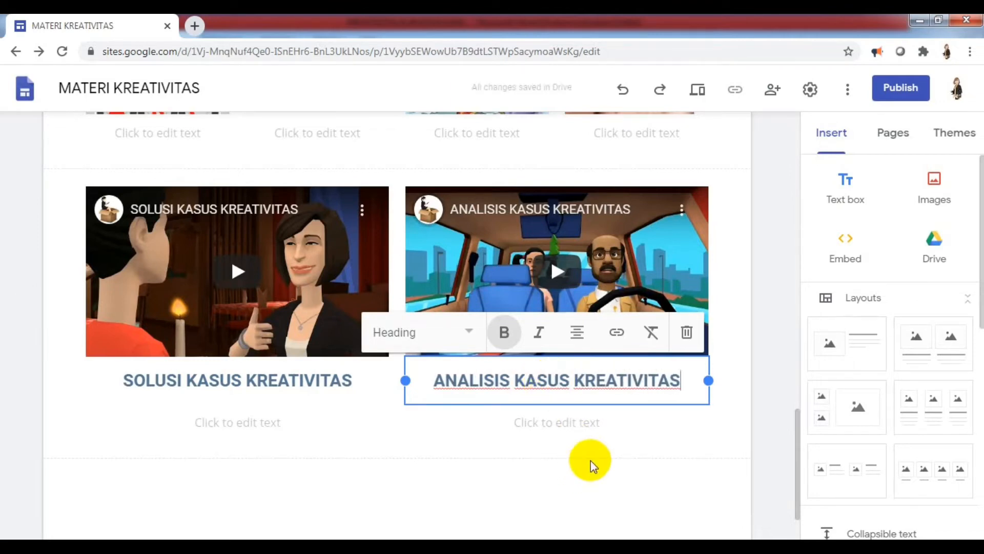
# Enter the description "Analisis kasus kreativitas yang berhubungan dengan pola asuh" below the ANALISIS KASUS KREATIVITAS heading.
pyautogui.click(584, 432)
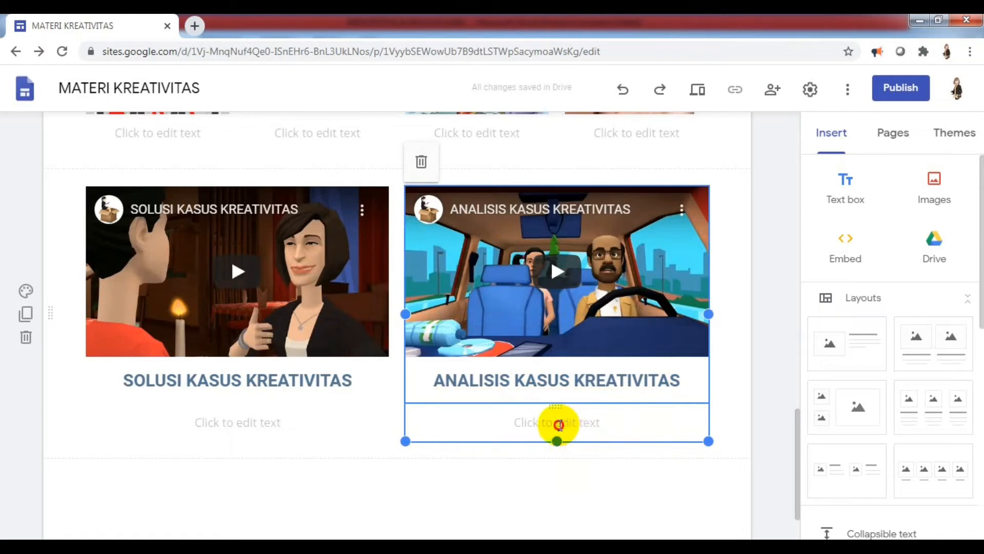
pyautogui.click(558, 426)
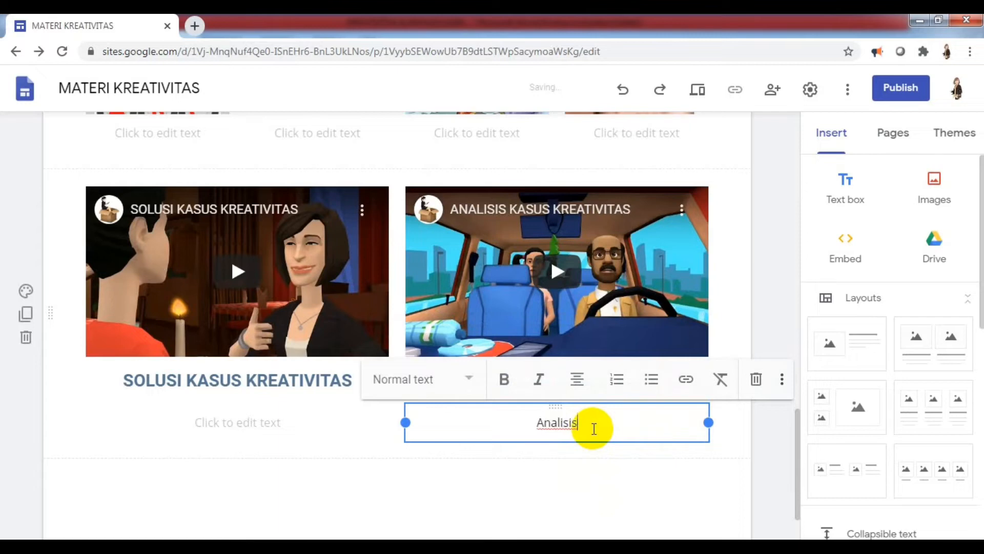
pyautogui.write('Analisis kasus')
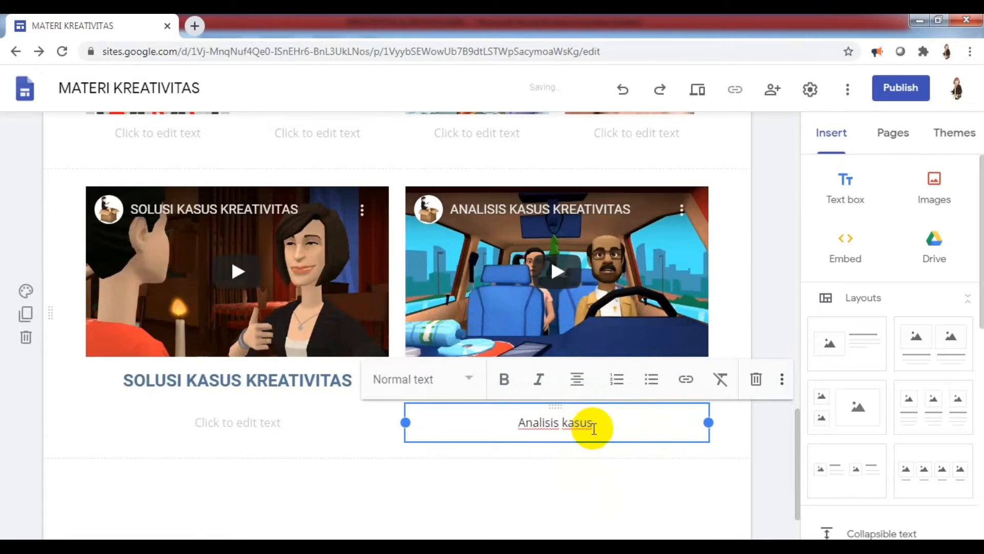
pyautogui.write(' kreativitas ')
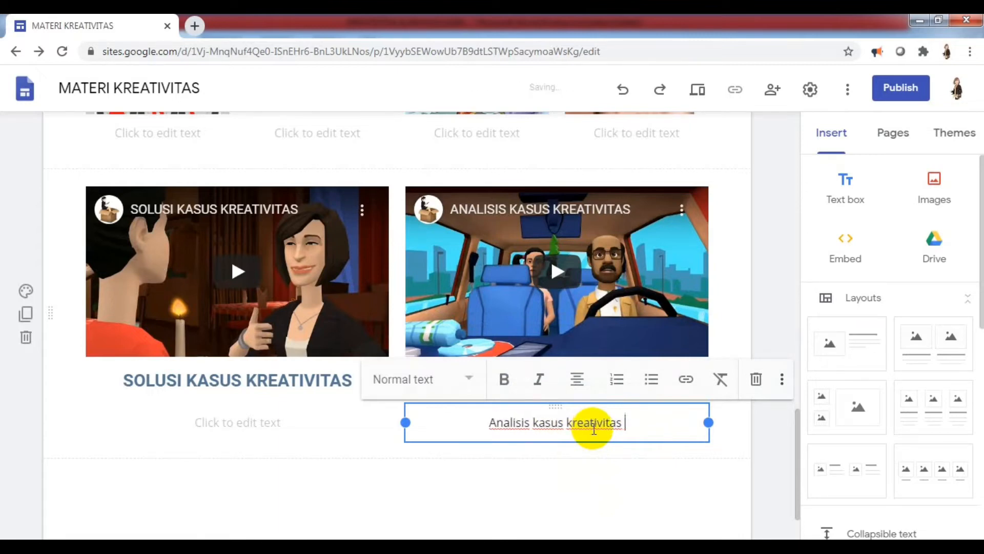
pyautogui.write('yang ter')
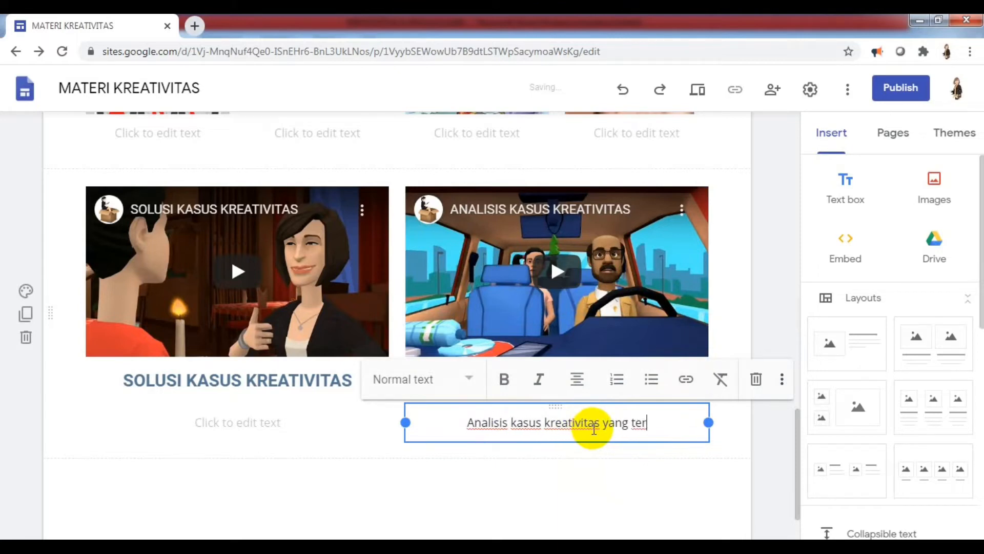
pyautogui.write('betny')
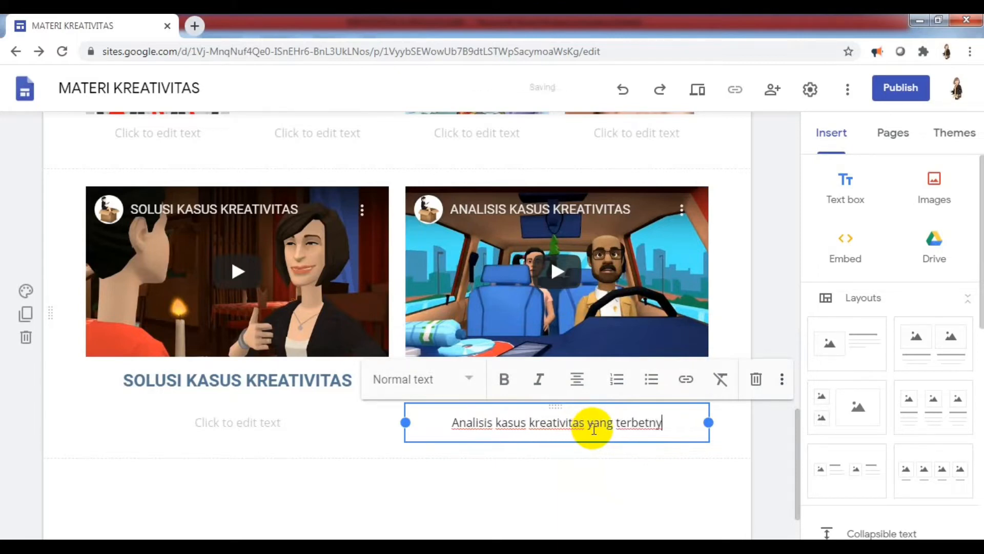
pyautogui.press('BackSpace')
pyautogui.press('BackSpace')
pyautogui.press('BackSpace')
pyautogui.press('BackSpace')
pyautogui.press('BackSpace')
pyautogui.press('BackSpace')
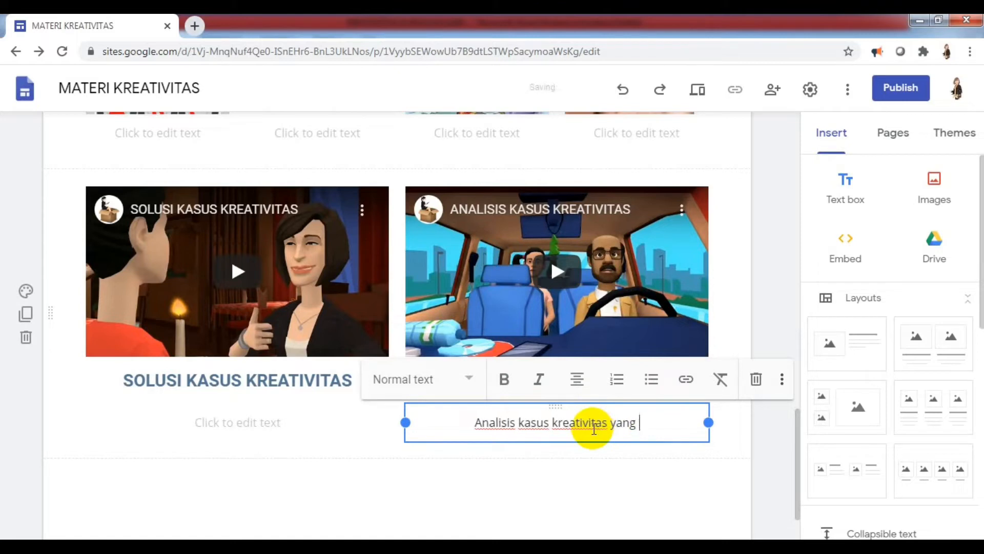
pyautogui.write('berhubungan dengan pola a')
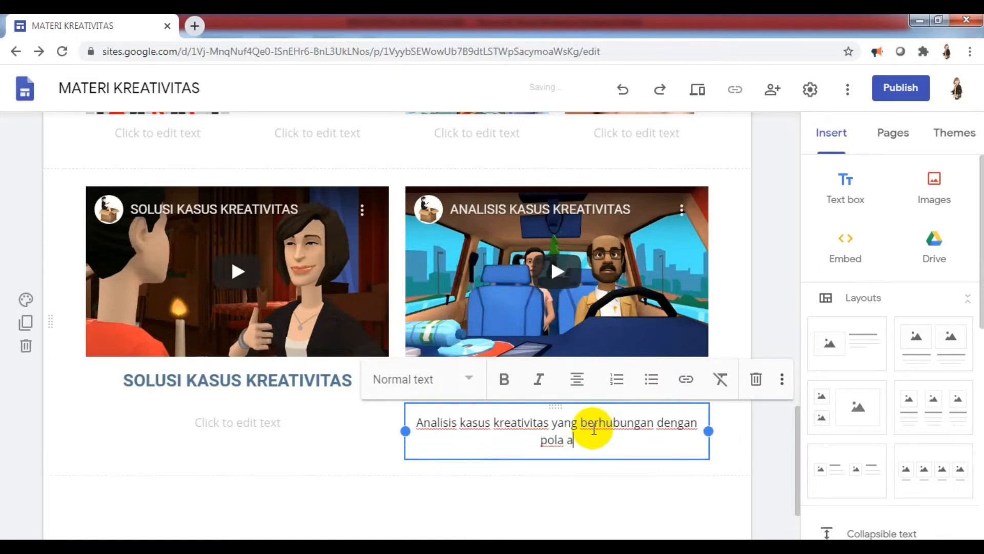
pyautogui.write('suh')
pyautogui.click(594, 485)
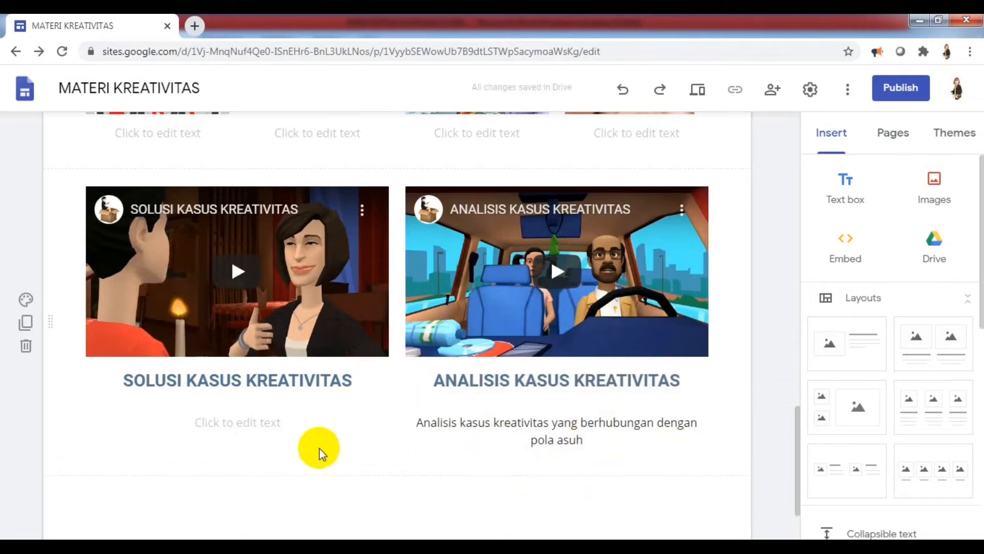
# Examine the YouTube video settings of the embedded SOLUSI KASUS KREATIVITAS video and dismiss them without changes.
pyautogui.click(286, 420)
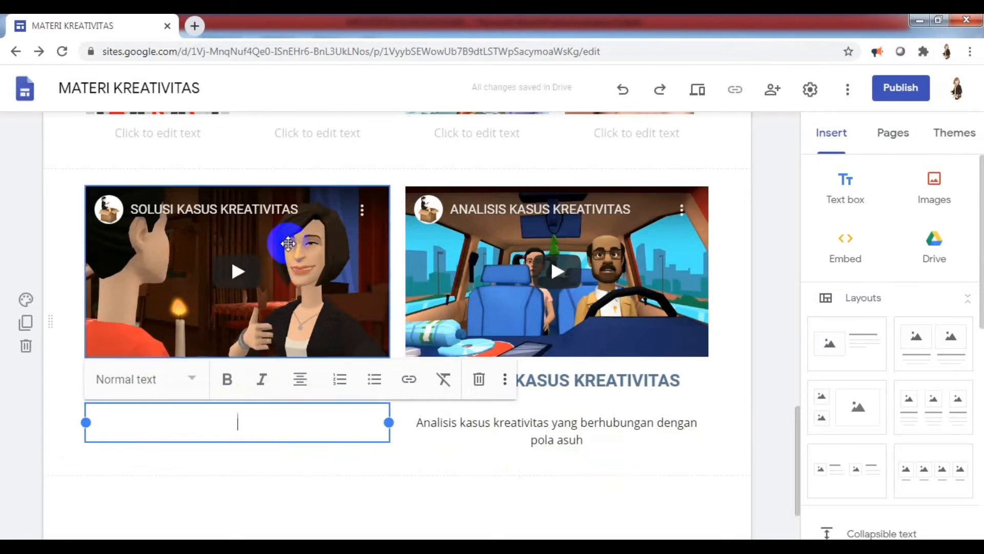
pyautogui.click(363, 213)
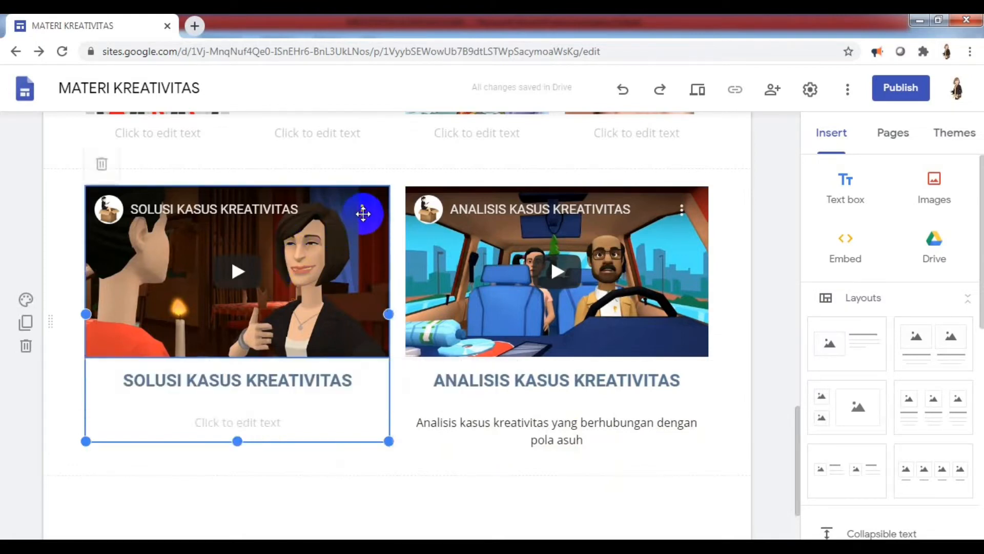
pyautogui.doubleClick(318, 239)
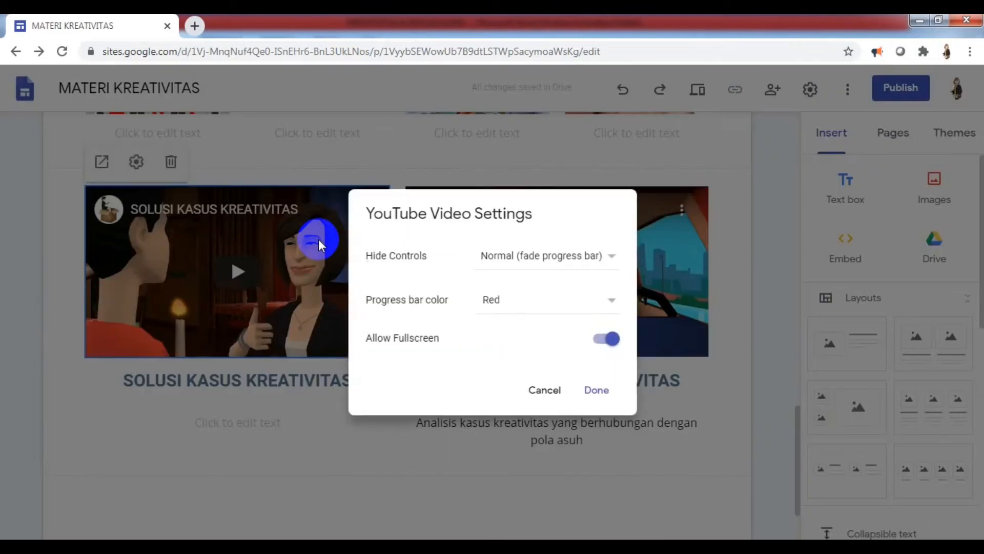
pyautogui.click(543, 391)
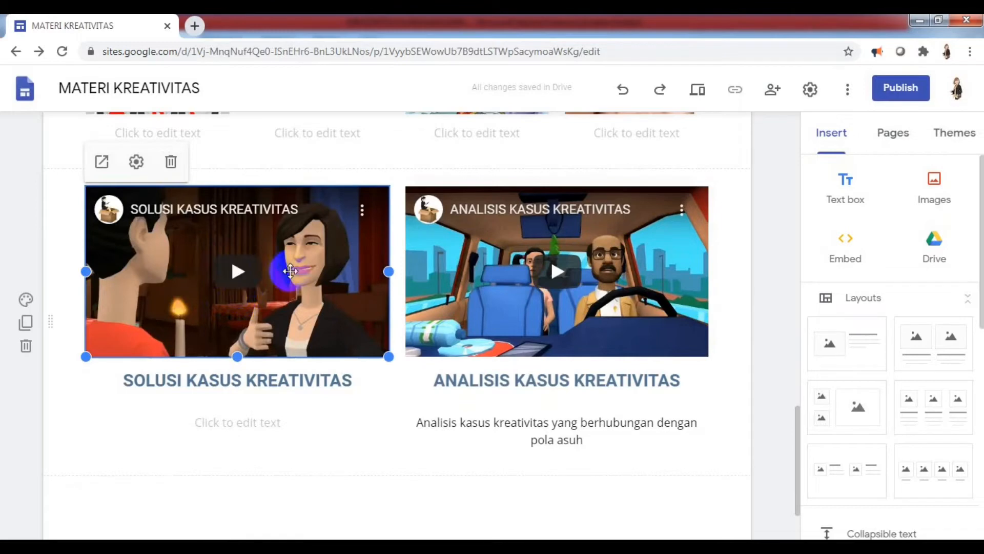
pyautogui.rightClick(363, 210)
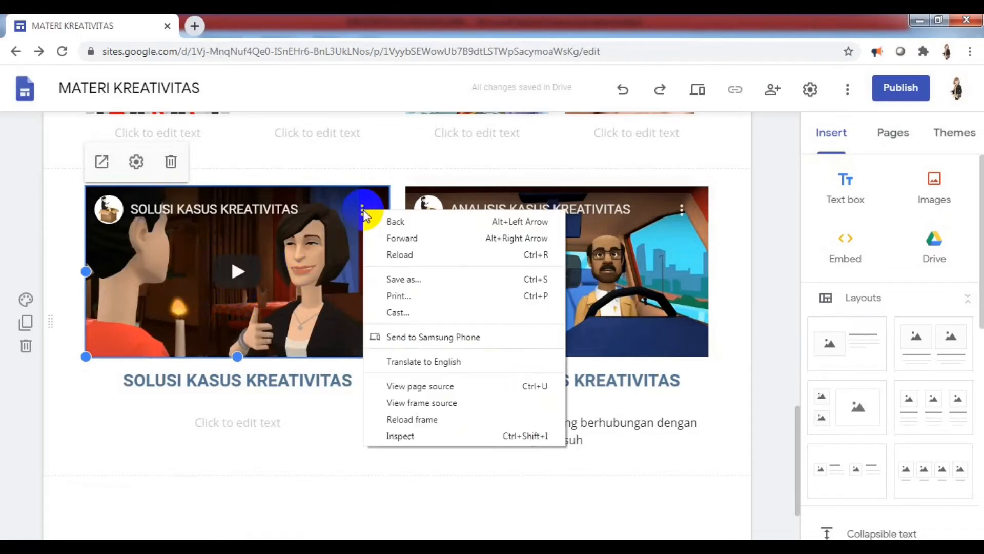
pyautogui.click(323, 232)
pyautogui.click(292, 413)
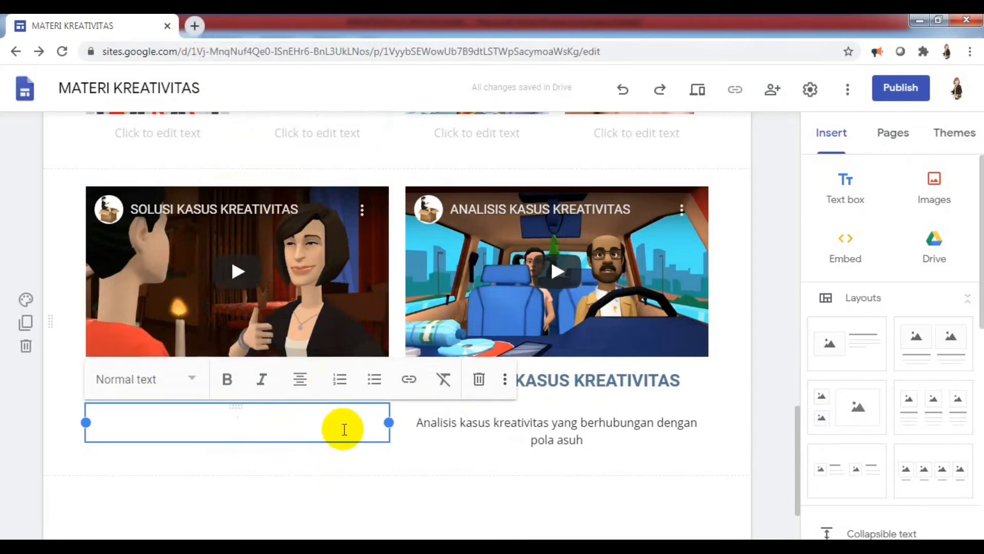
pyautogui.click(297, 273)
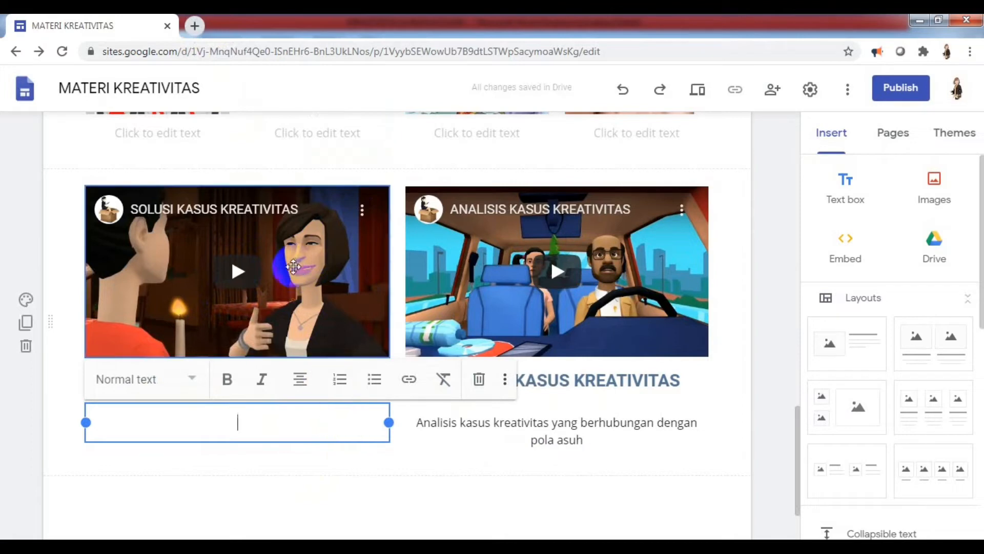
pyautogui.click(217, 434)
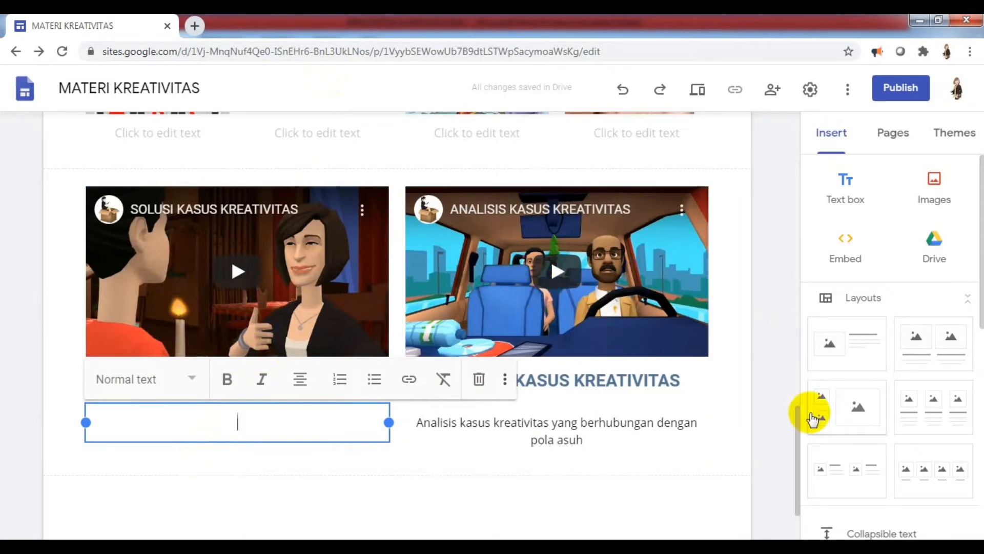
# Insert an empty text box below the two YouTube video columns and open the options for adding an image.
pyautogui.moveTo(799, 417)
pyautogui.mouseDown()
pyautogui.moveTo(797, 352)
pyautogui.moveTo(797, 402)
pyautogui.mouseUp()
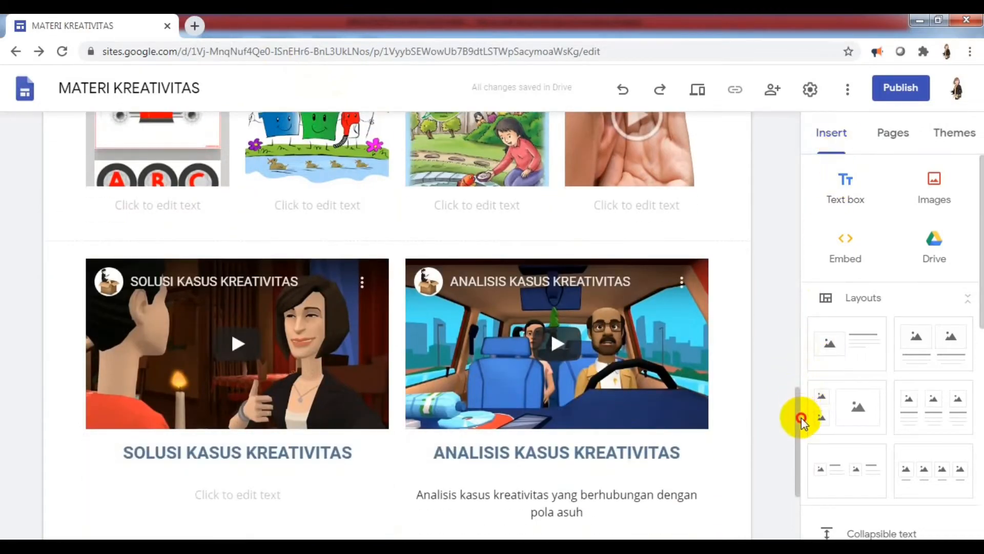
pyautogui.scroll(-1, 799, 410)
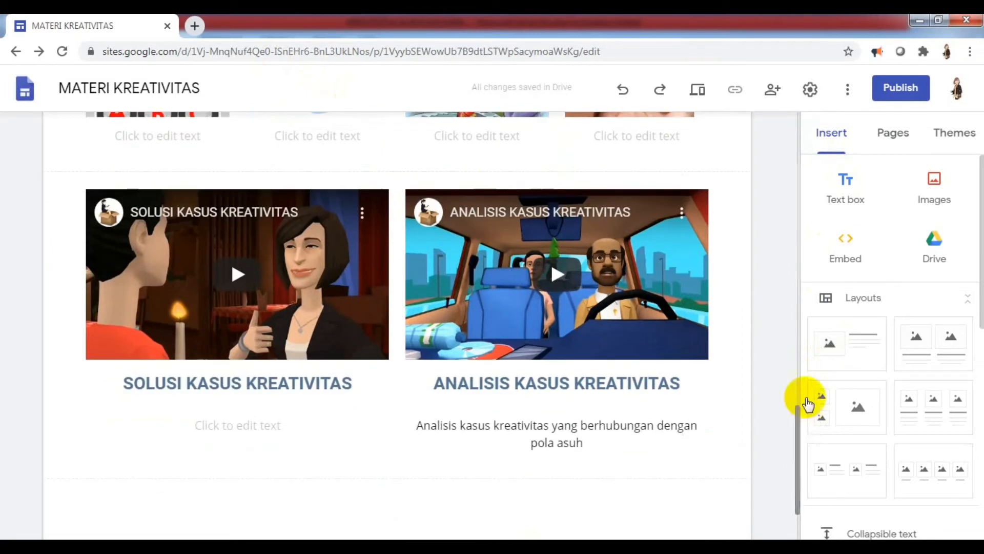
pyautogui.click(933, 185)
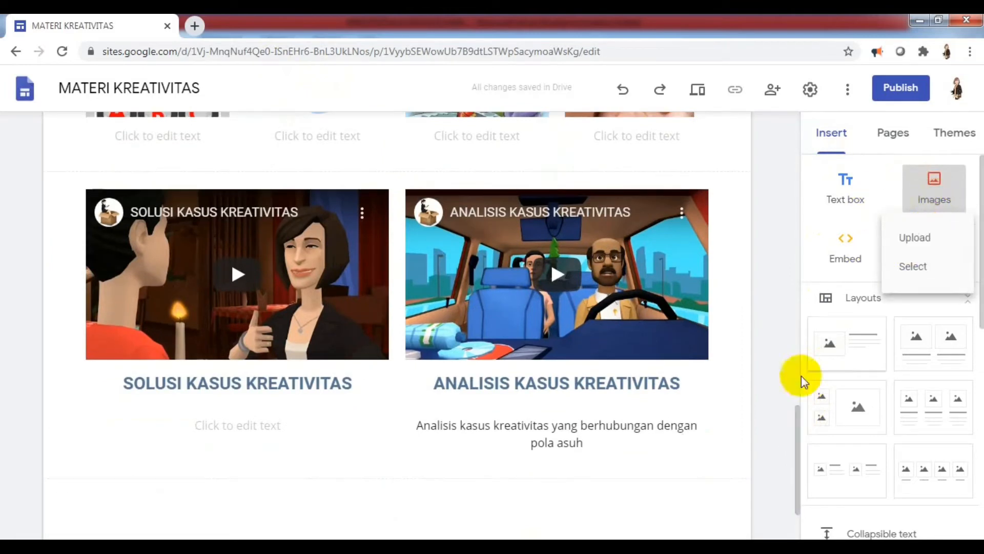
pyautogui.moveTo(798, 413); pyautogui.dragTo(795, 446)
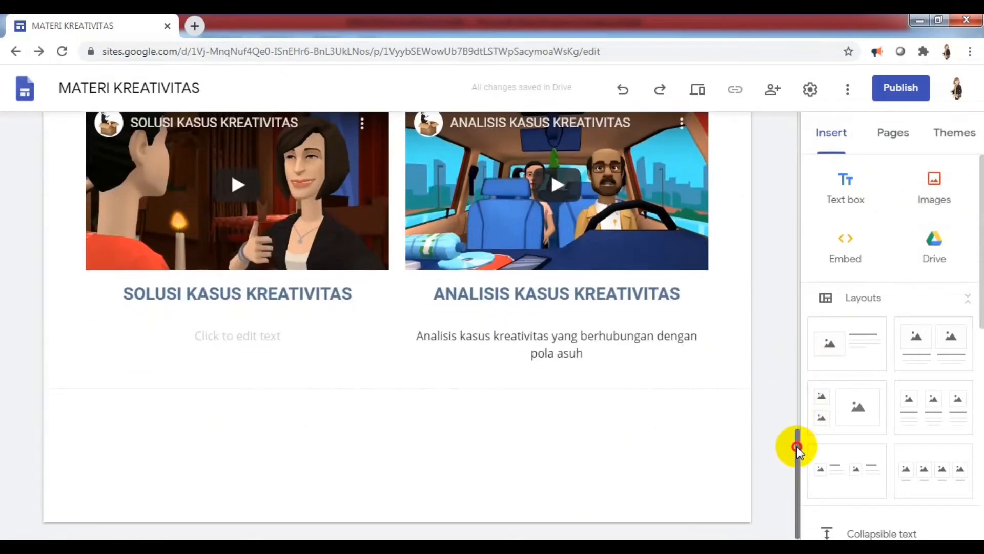
pyautogui.click(666, 349)
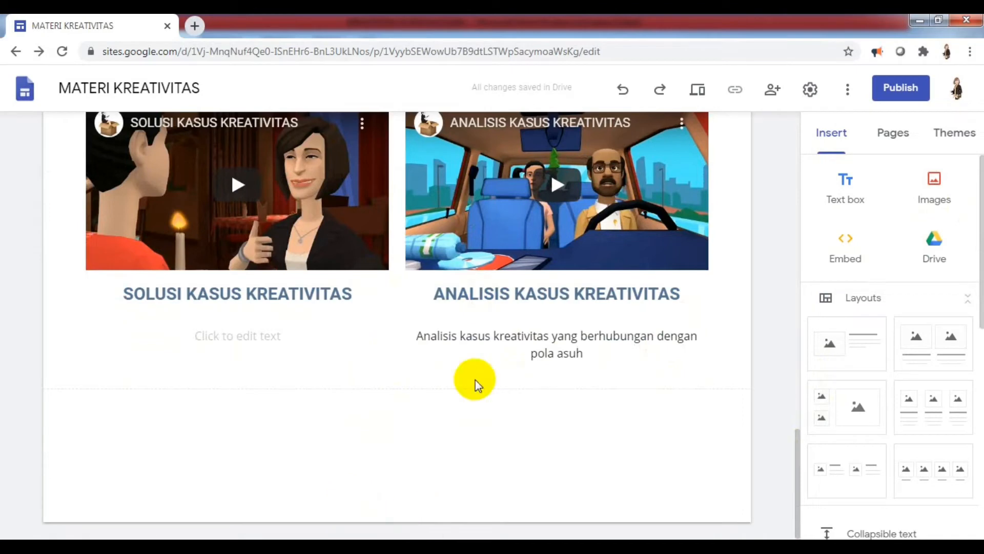
pyautogui.click(847, 184)
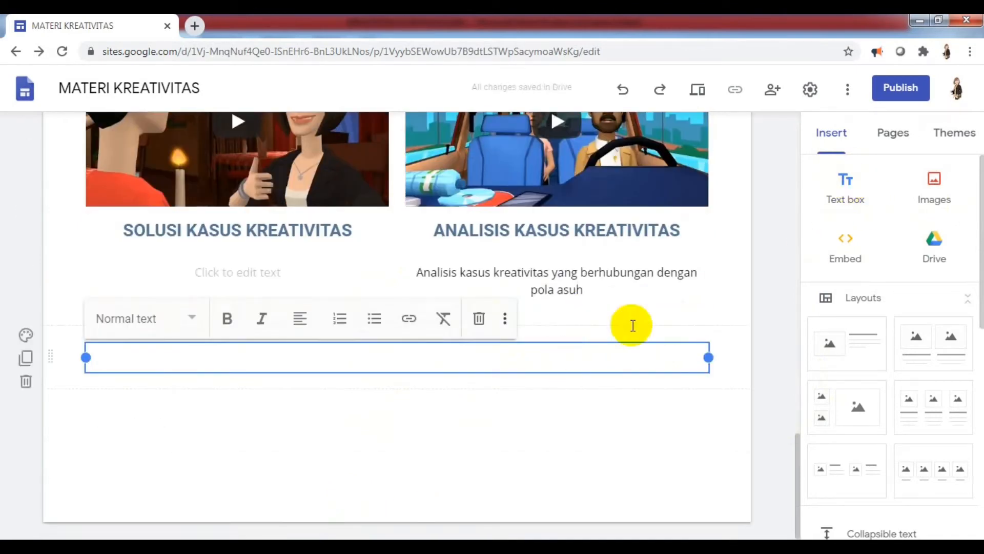
pyautogui.click(934, 187)
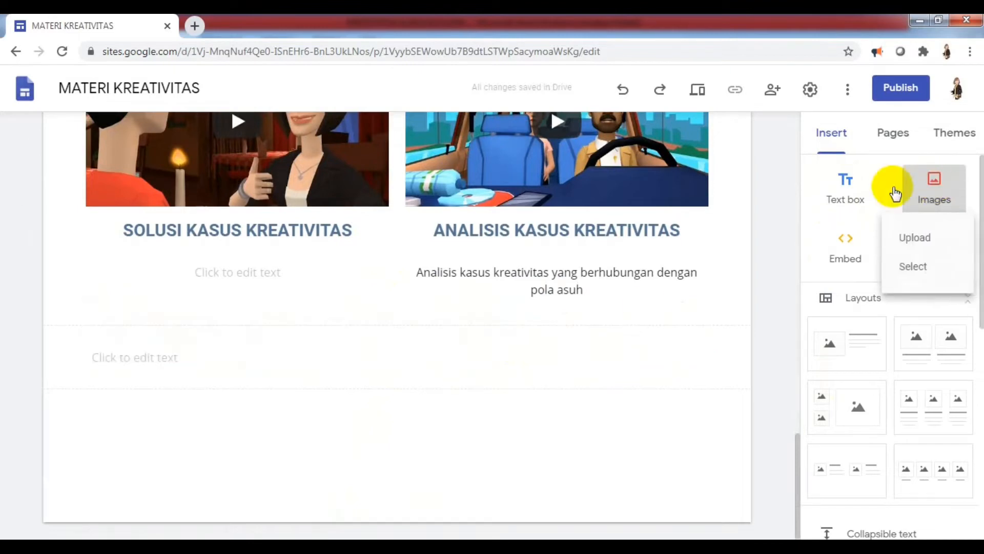
# Upload the illustration of children in a playground from the Pictures library to the page.
pyautogui.click(918, 241)
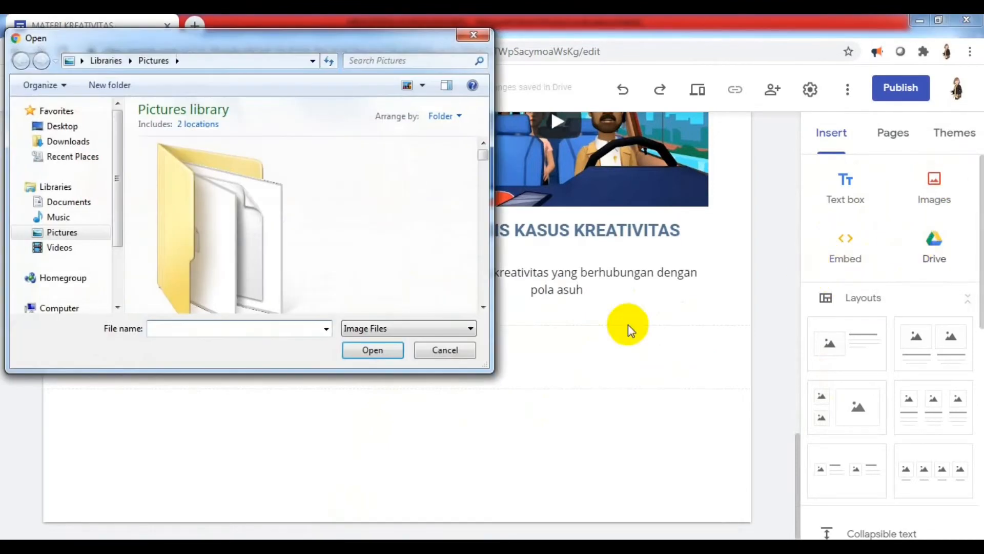
pyautogui.moveTo(486, 156); pyautogui.dragTo(488, 168)
pyautogui.moveTo(488, 168); pyautogui.dragTo(489, 169)
pyautogui.click(271, 200)
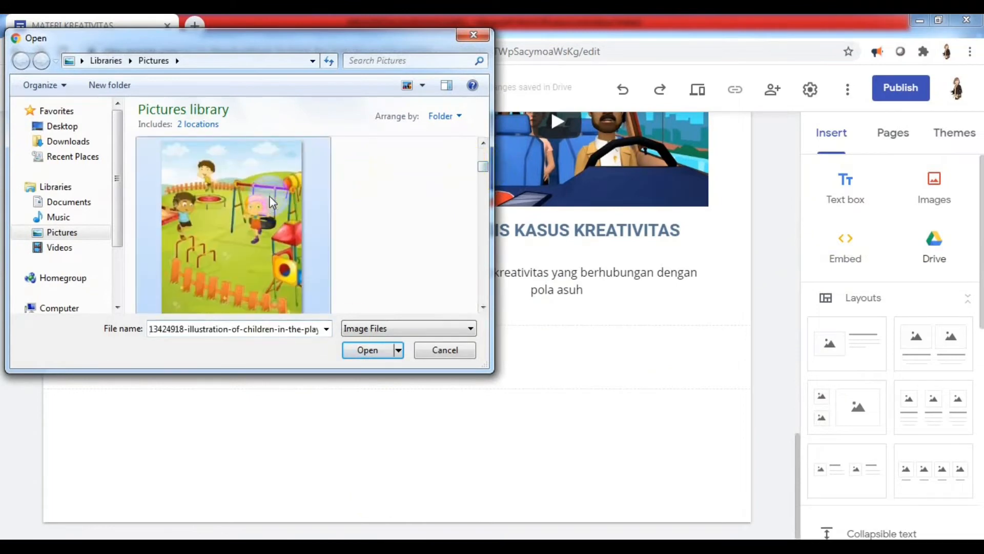
pyautogui.click(373, 349)
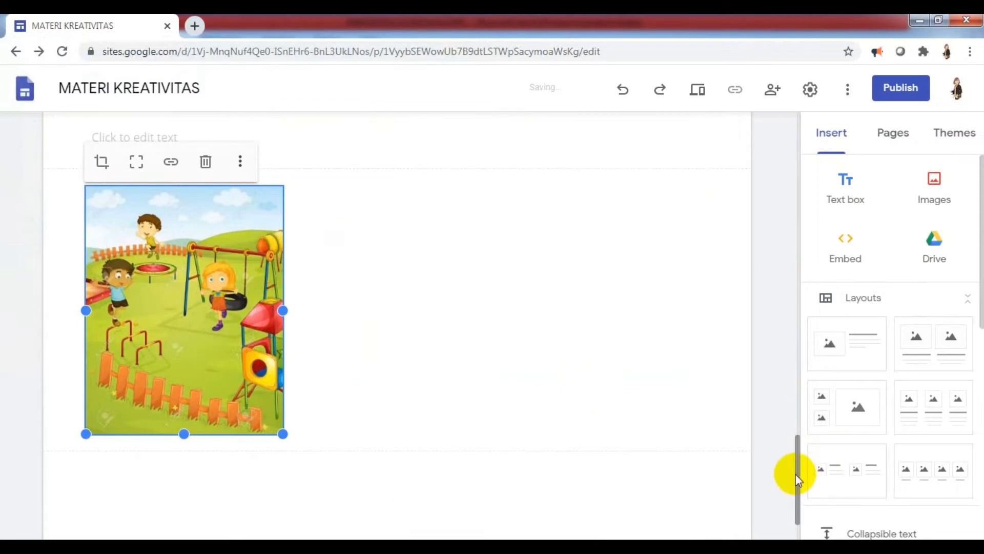
# Stack the playground image above the empty text box in one column and shrink the pair to about a third of the content width.
pyautogui.moveTo(793, 472)
pyautogui.mouseDown()
pyautogui.moveTo(795, 426)
pyautogui.moveTo(798, 454)
pyautogui.mouseUp()
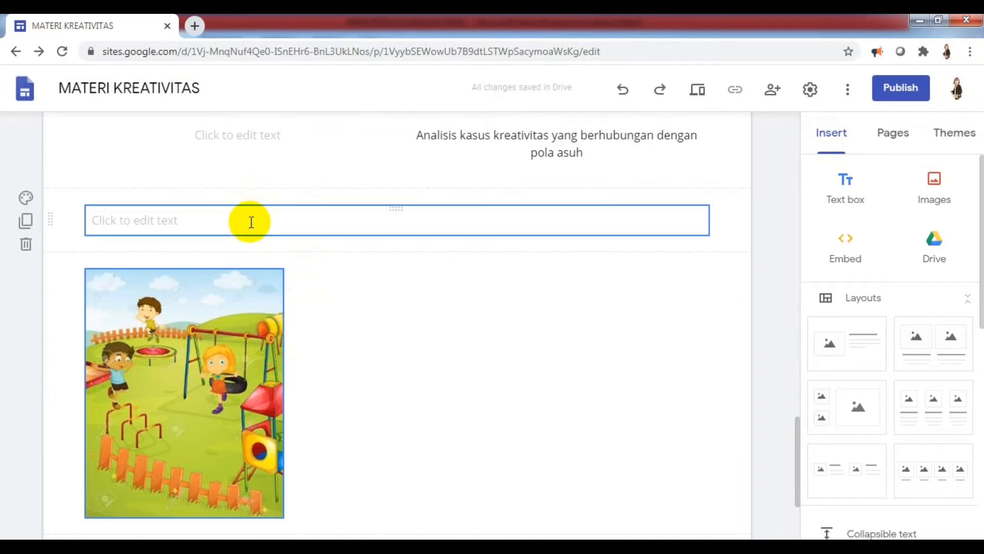
pyautogui.moveTo(227, 362); pyautogui.dragTo(263, 206)
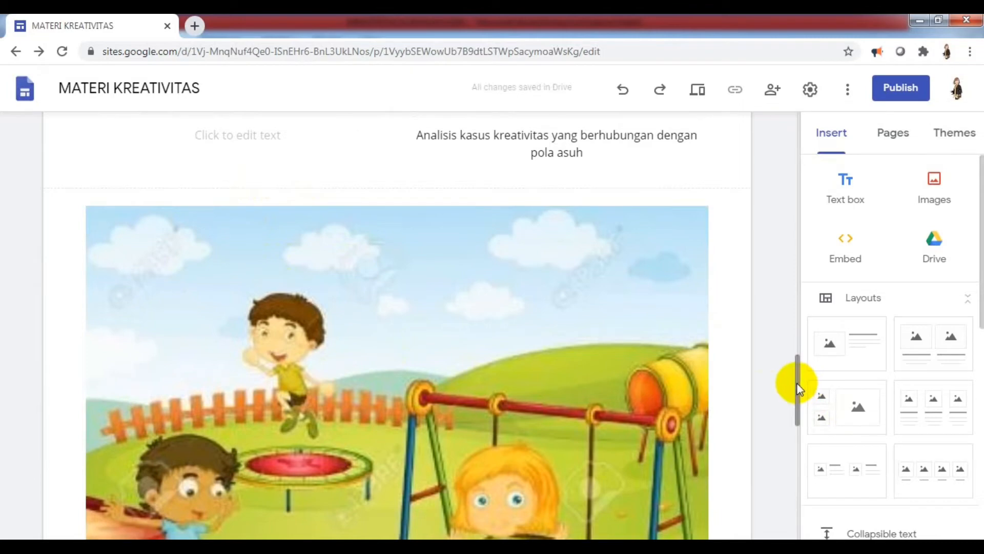
pyautogui.moveTo(795, 384); pyautogui.dragTo(806, 492)
pyautogui.click(637, 333)
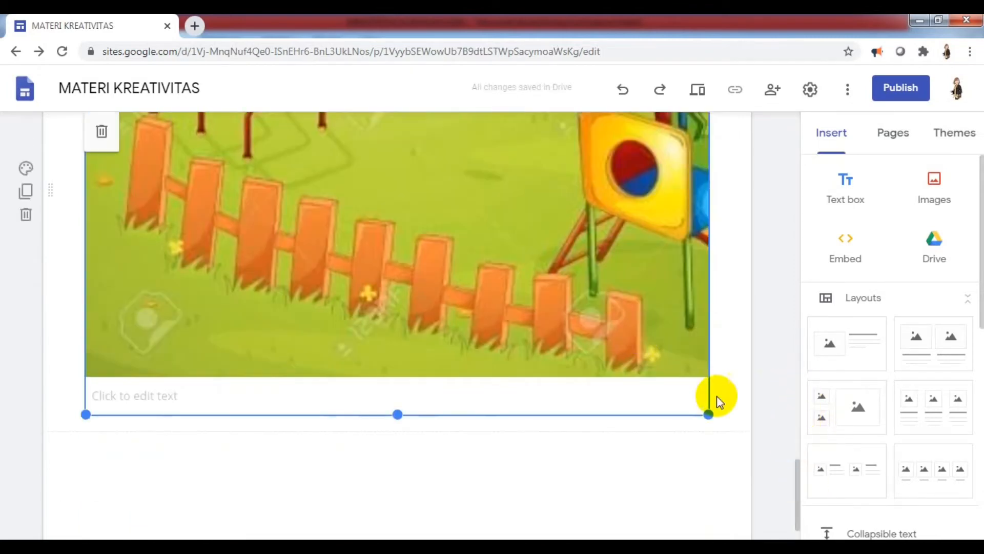
pyautogui.moveTo(707, 414); pyautogui.dragTo(494, 412)
pyautogui.moveTo(289, 413); pyautogui.dragTo(285, 282)
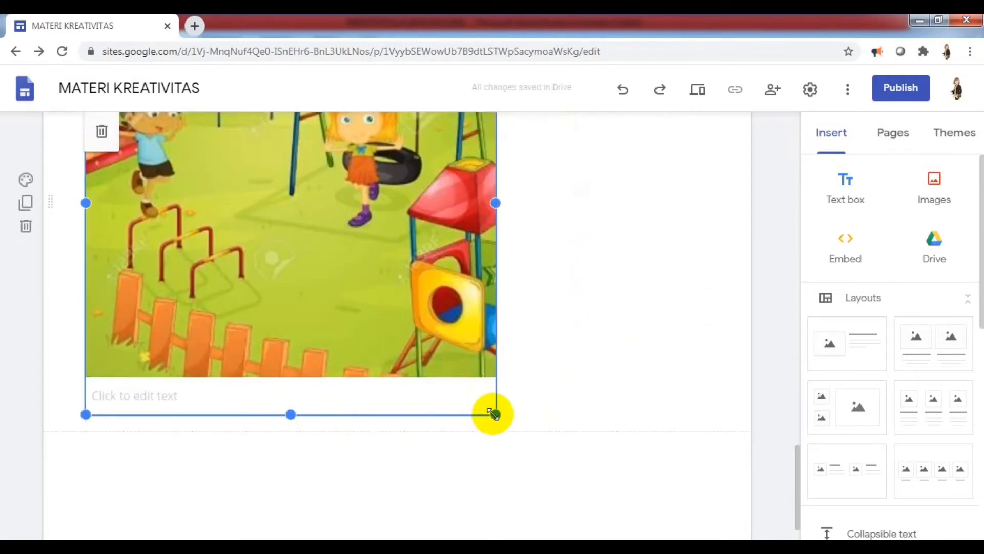
pyautogui.moveTo(495, 414); pyautogui.dragTo(296, 354)
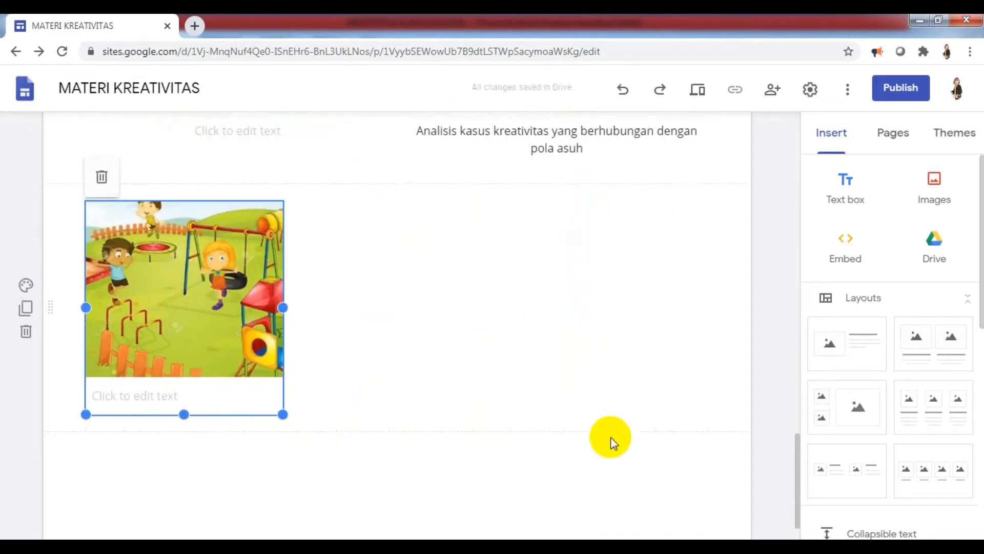
# Enter the caption "Kreativitas taman bermain" in the text box under the playground image.
pyautogui.moveTo(797, 456); pyautogui.dragTo(793, 439)
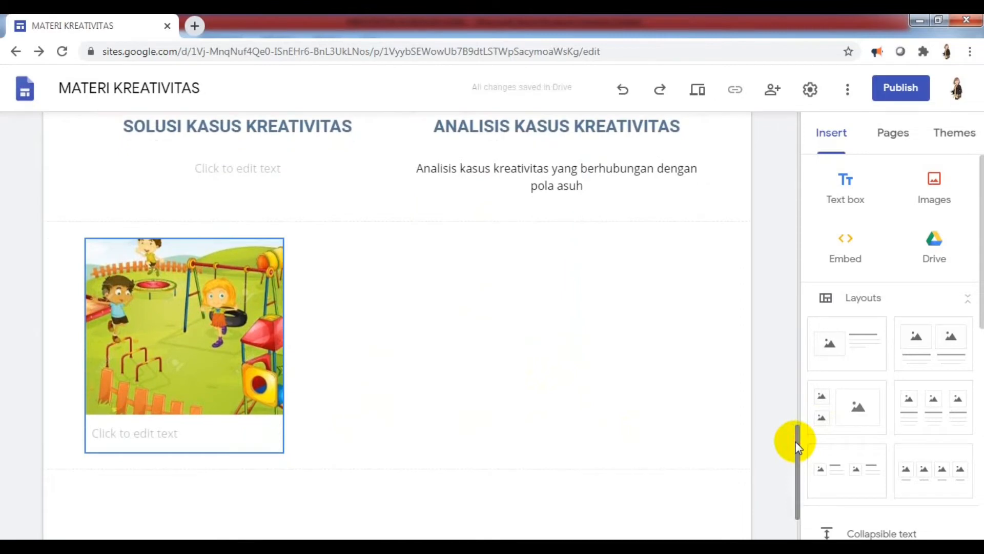
pyautogui.click(214, 435)
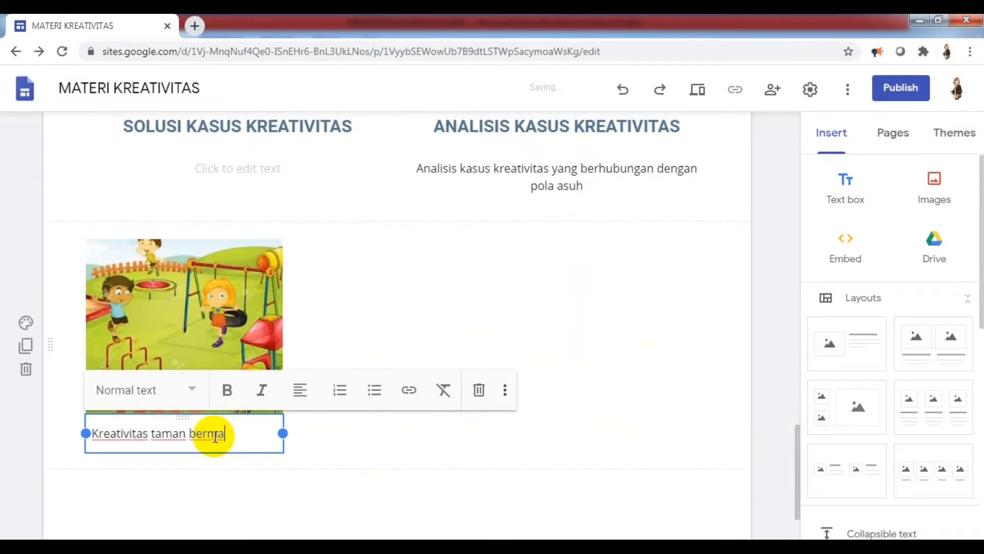
pyautogui.click(365, 447)
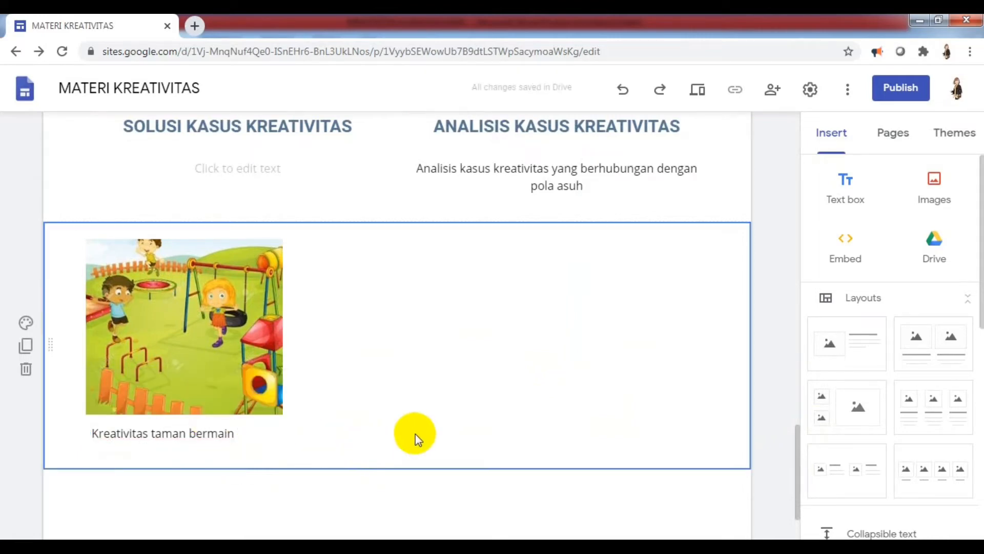
pyautogui.click(466, 318)
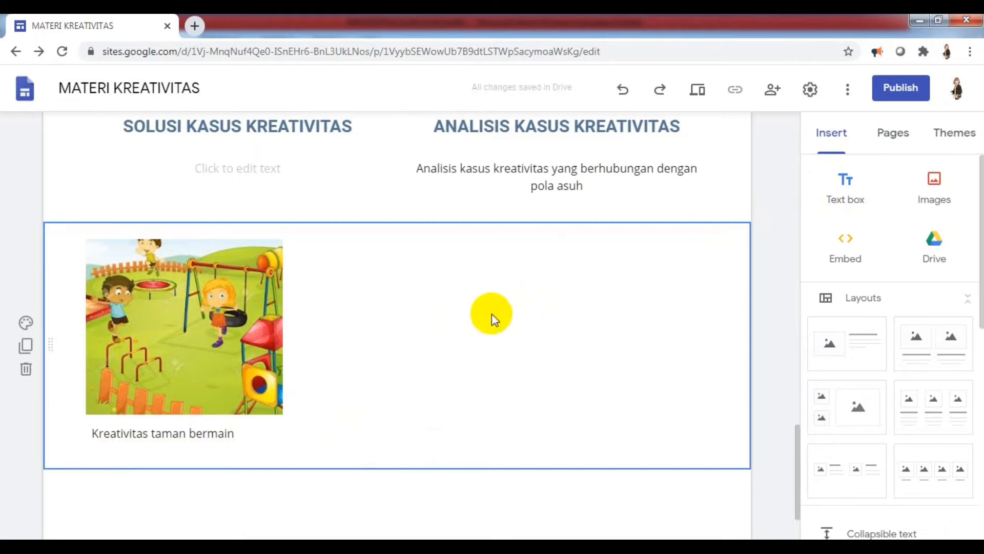
pyautogui.rightClick(444, 316)
pyautogui.click(313, 341)
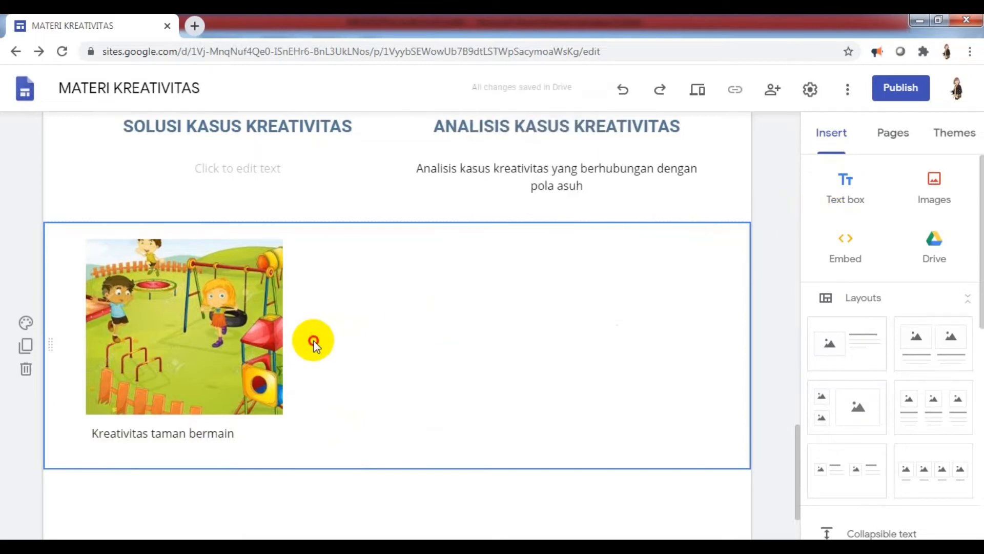
pyautogui.click(314, 341)
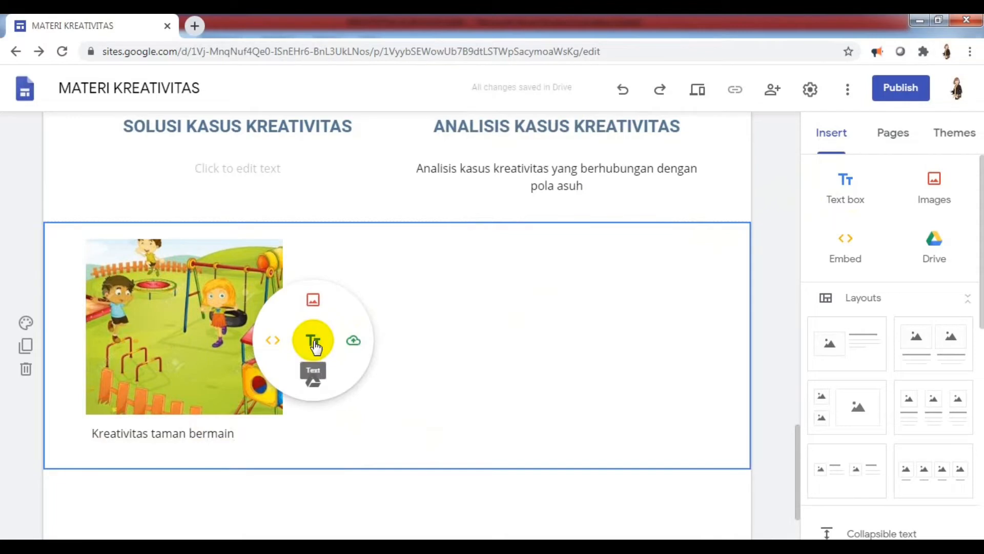
pyautogui.click(313, 341)
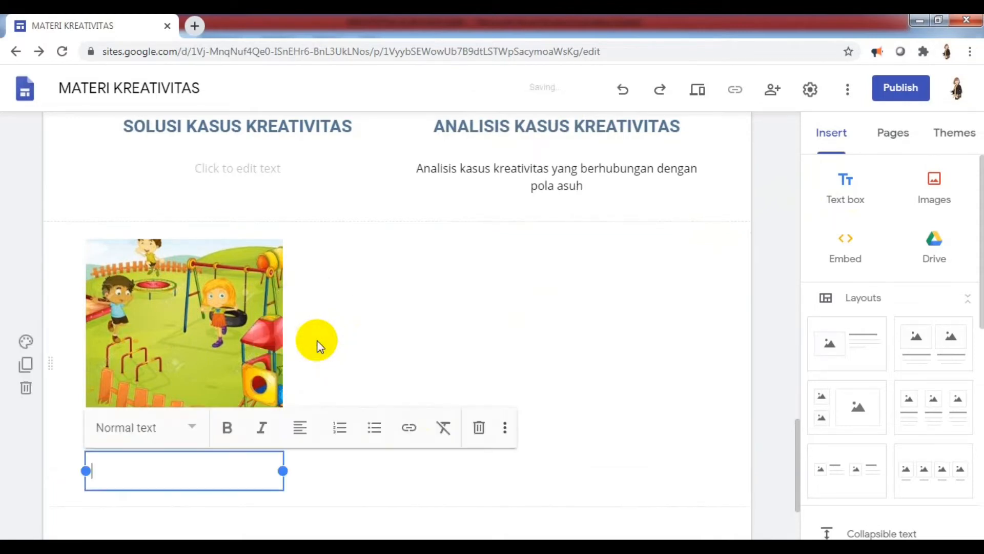
pyautogui.click(240, 470)
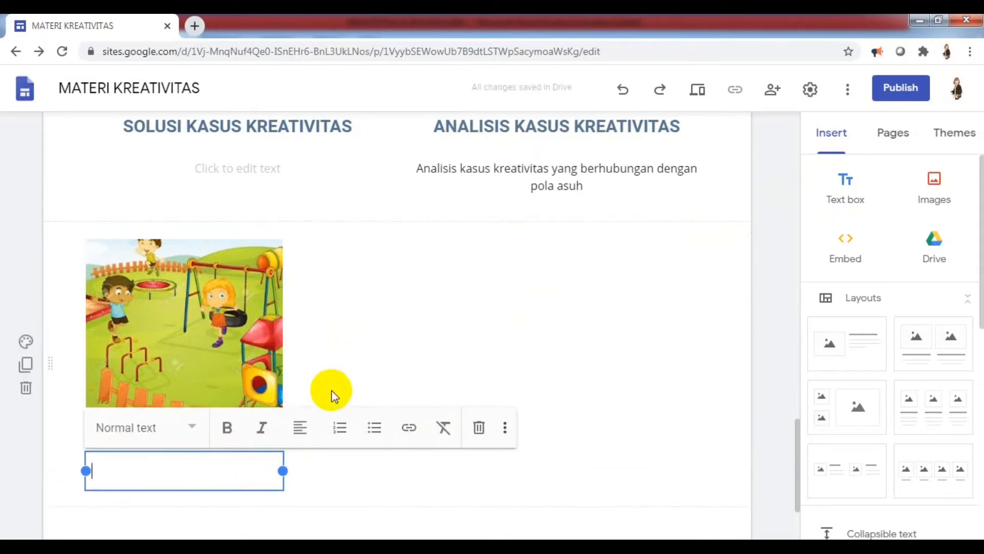
pyautogui.click(479, 428)
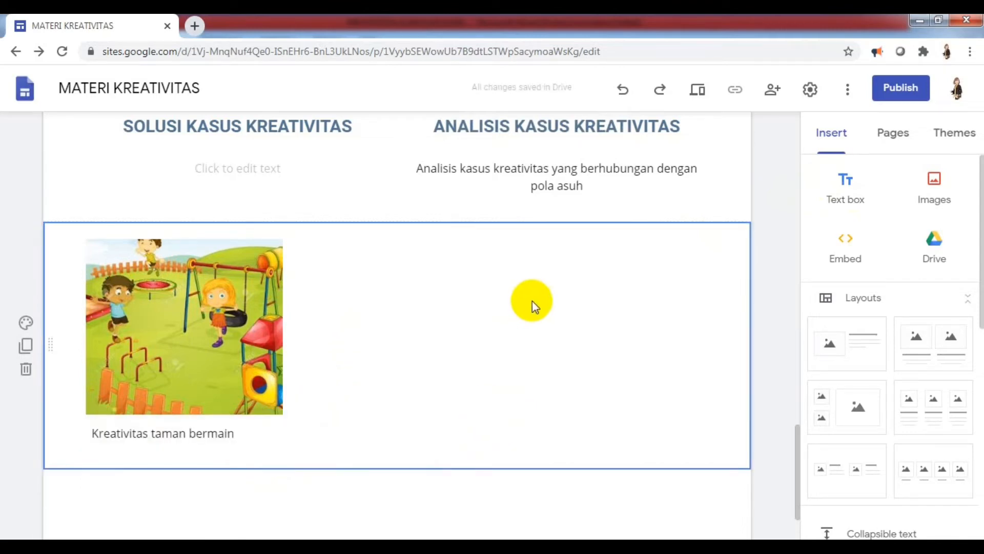
# Insert a text box beside the playground image and fill it with the heading "Ciri-cirinya Kreativitas" copied from the KREATIVITAS & INOVASI GURU Word document.
pyautogui.doubleClick(518, 293)
pyautogui.click(518, 293)
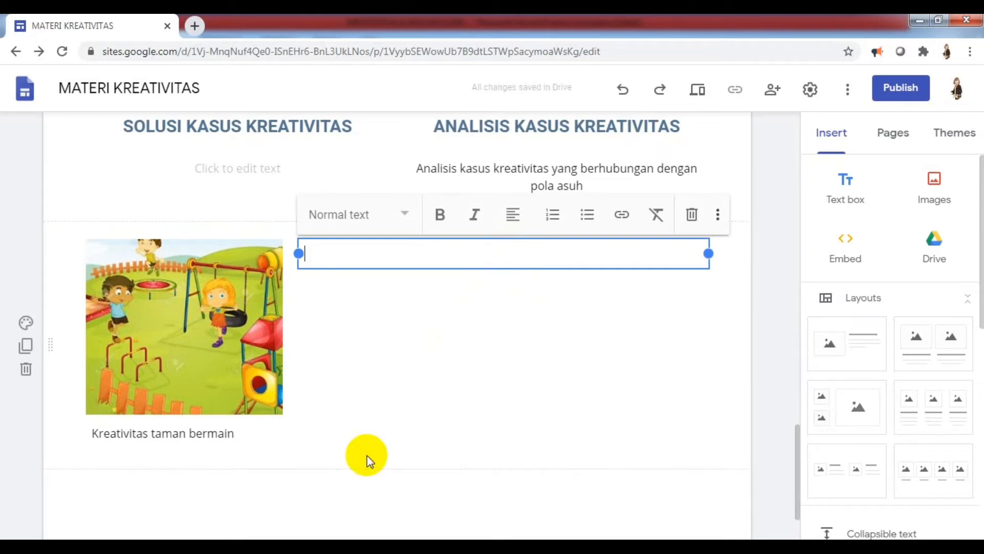
pyautogui.click(323, 546)
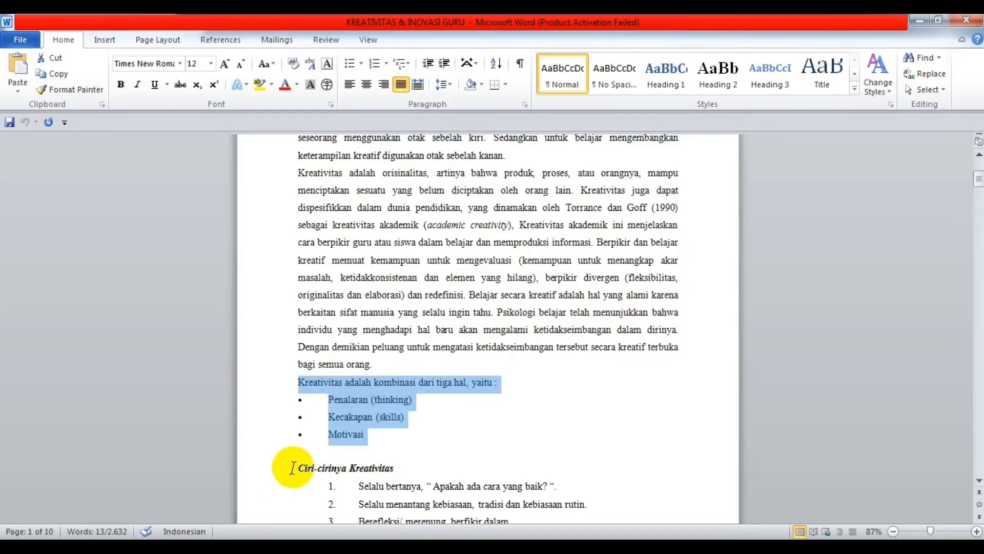
pyautogui.moveTo(295, 467); pyautogui.dragTo(395, 467)
pyautogui.rightClick(373, 474)
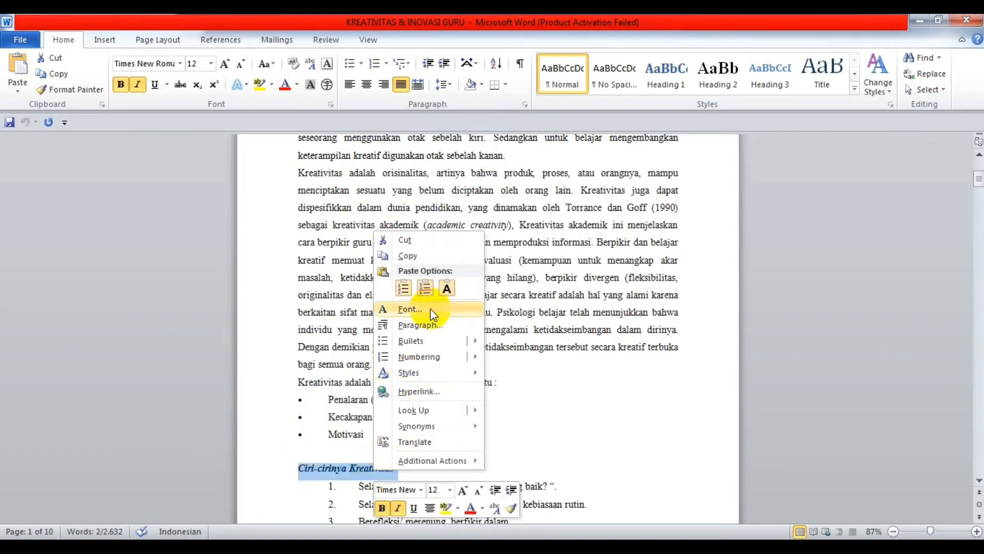
pyautogui.click(436, 251)
pyautogui.click(248, 546)
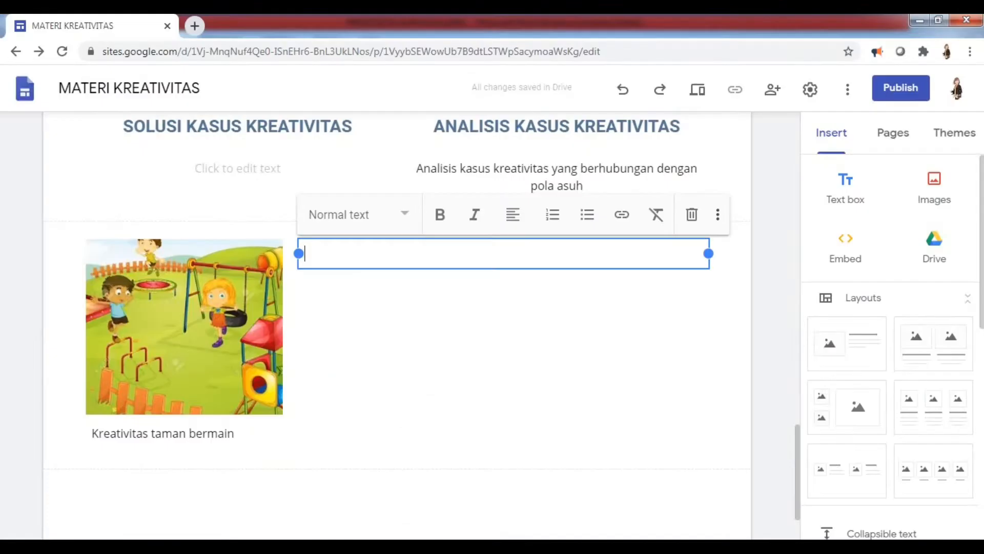
pyautogui.rightClick(372, 256)
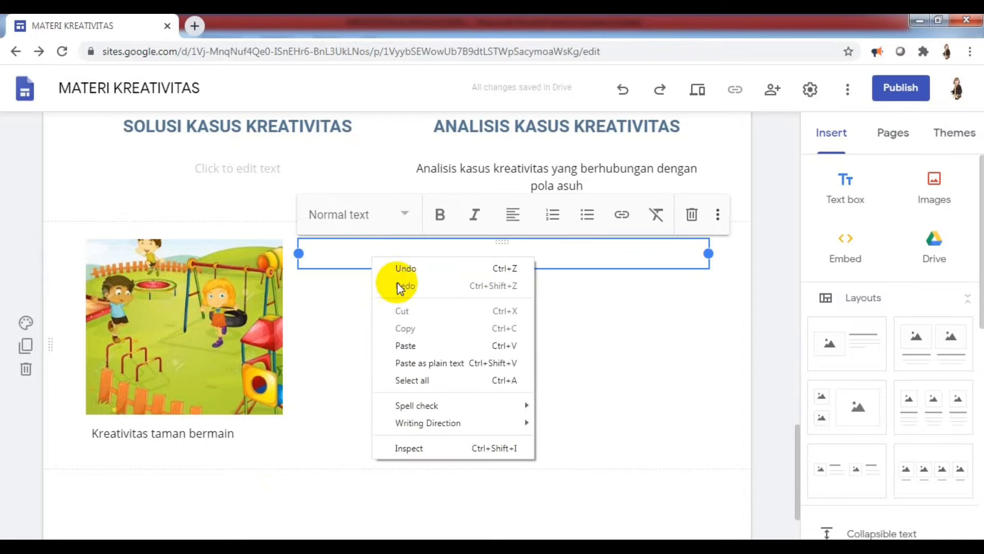
pyautogui.click(408, 344)
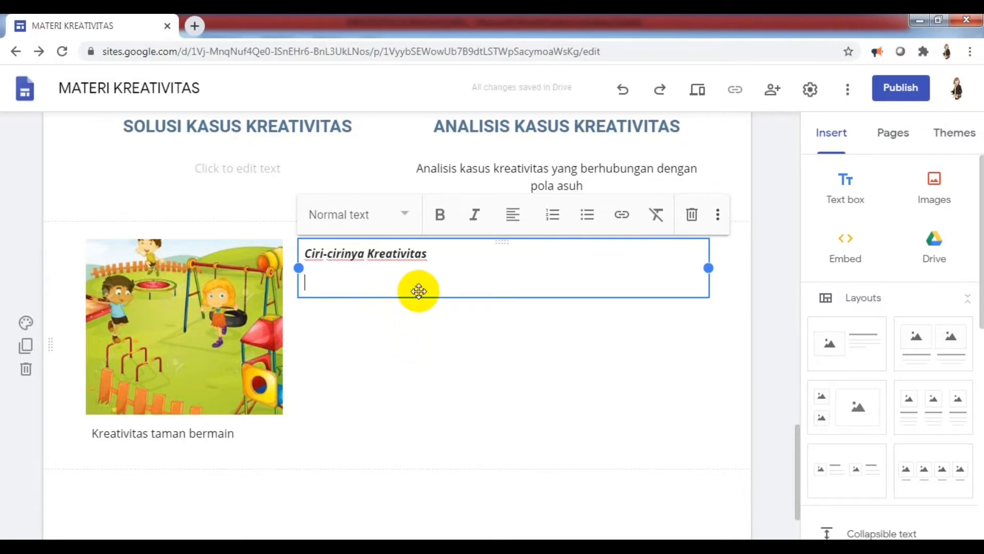
pyautogui.press('BackSpace')
pyautogui.click(421, 298)
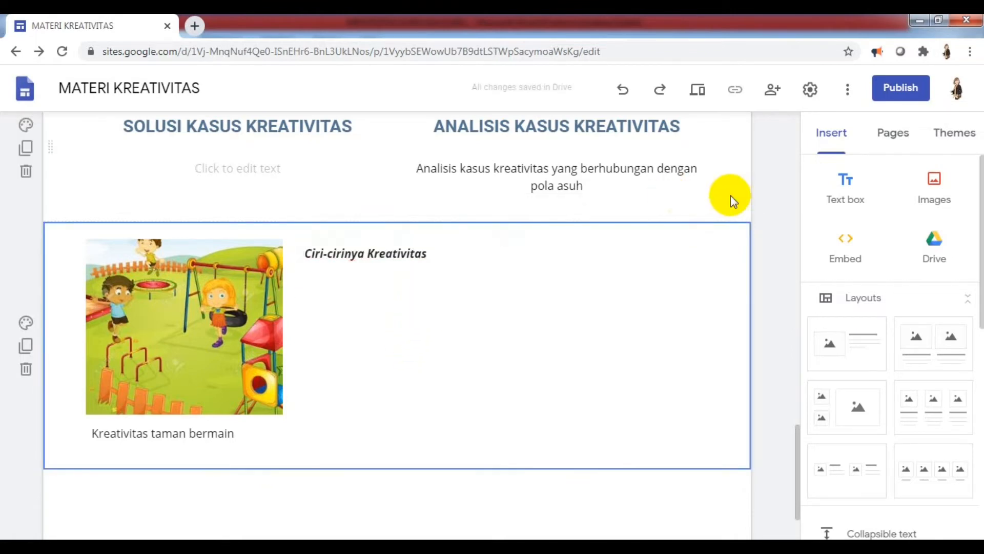
# Insert a text box below the Ciri-cirinya Kreativitas heading and paste the seven numbered creativity traits copied from the Word document.
pyautogui.doubleClick(383, 297)
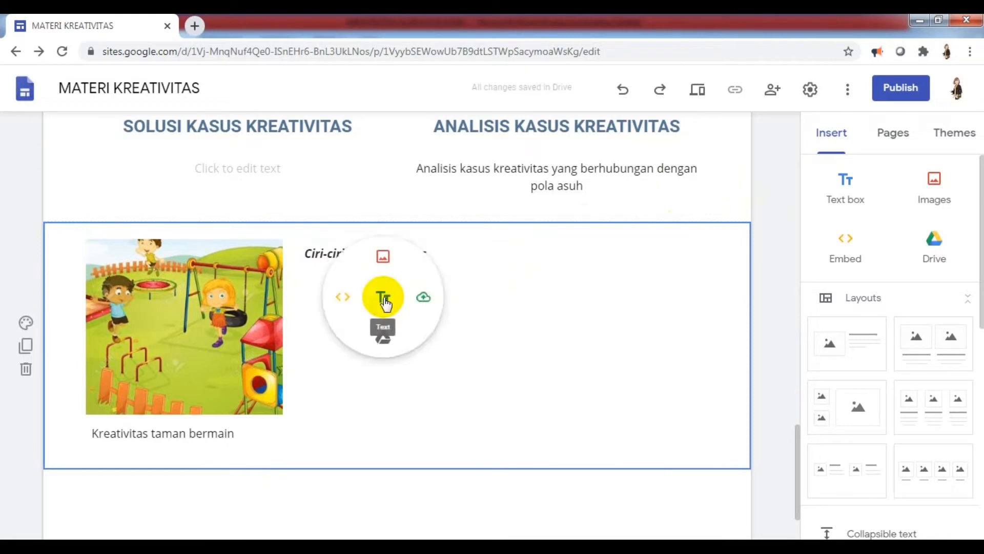
pyautogui.click(384, 297)
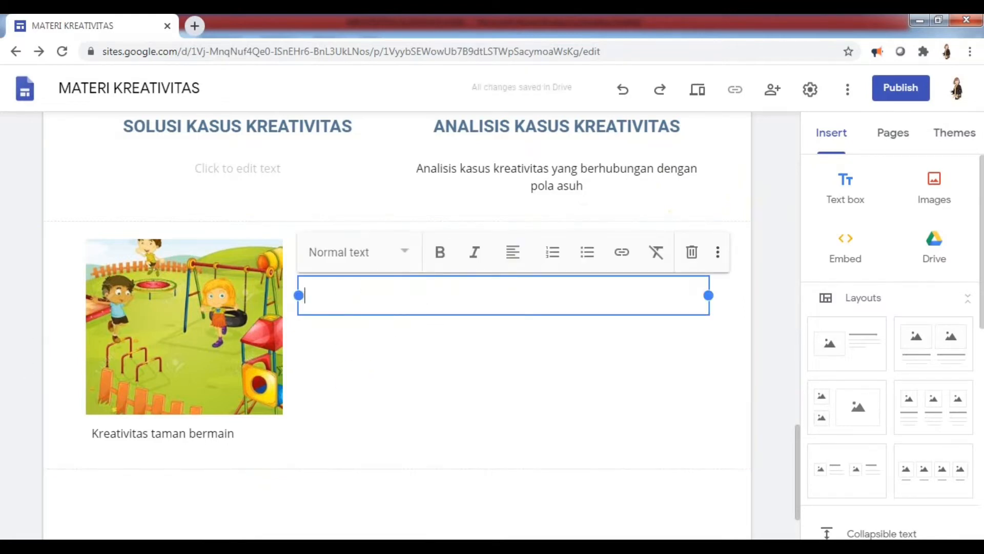
pyautogui.hotkey('alt', 'Tab')
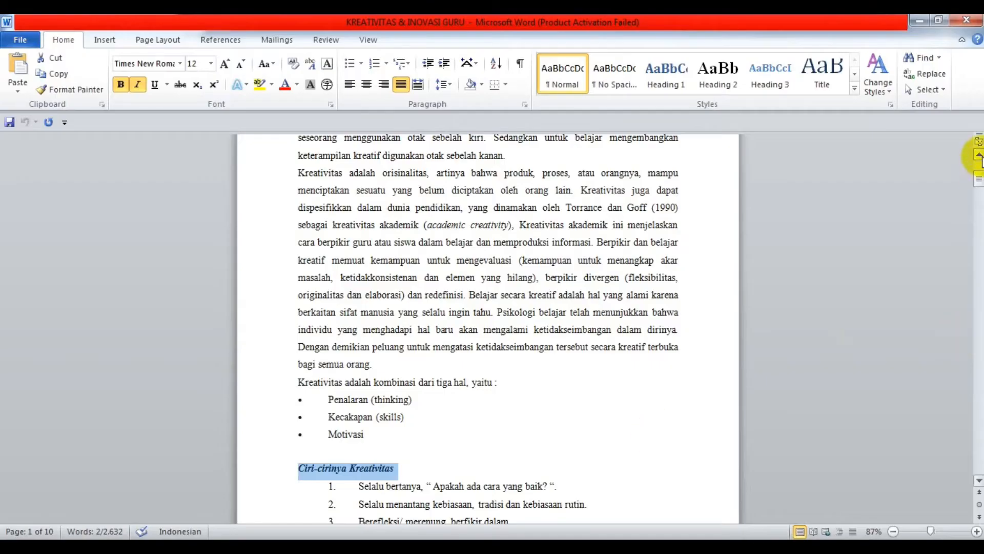
pyautogui.moveTo(979, 158); pyautogui.dragTo(974, 188)
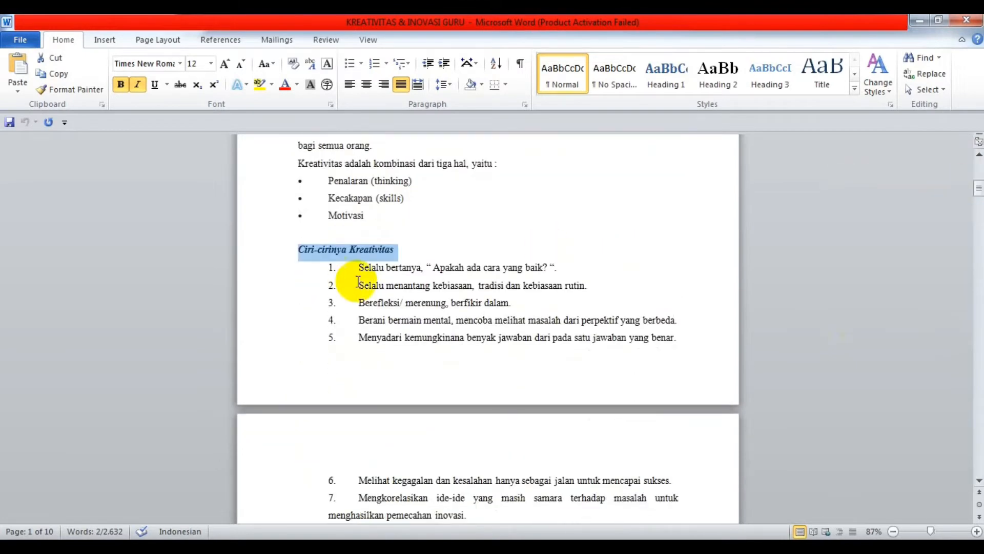
pyautogui.moveTo(323, 270); pyautogui.dragTo(547, 514)
pyautogui.rightClick(458, 314)
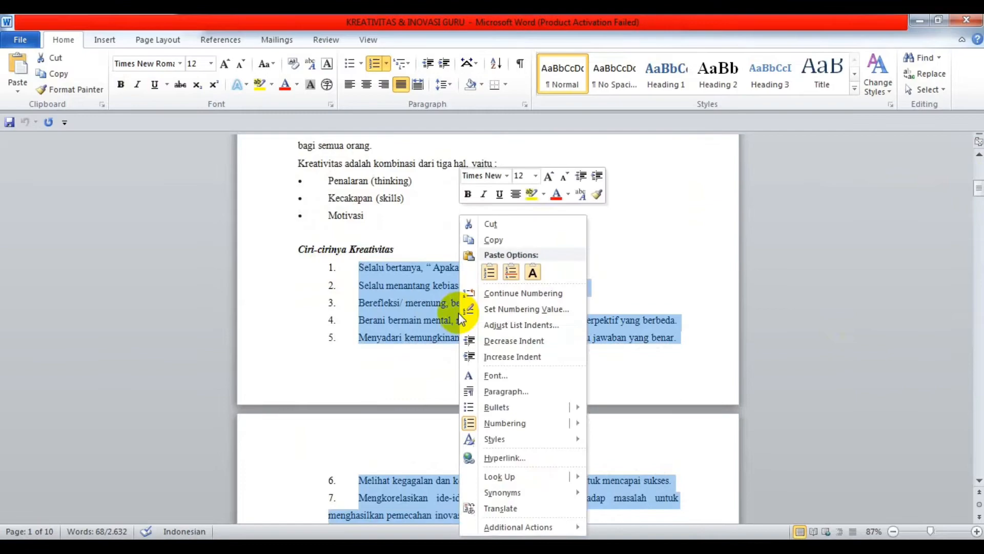
pyautogui.click(500, 238)
pyautogui.click(171, 532)
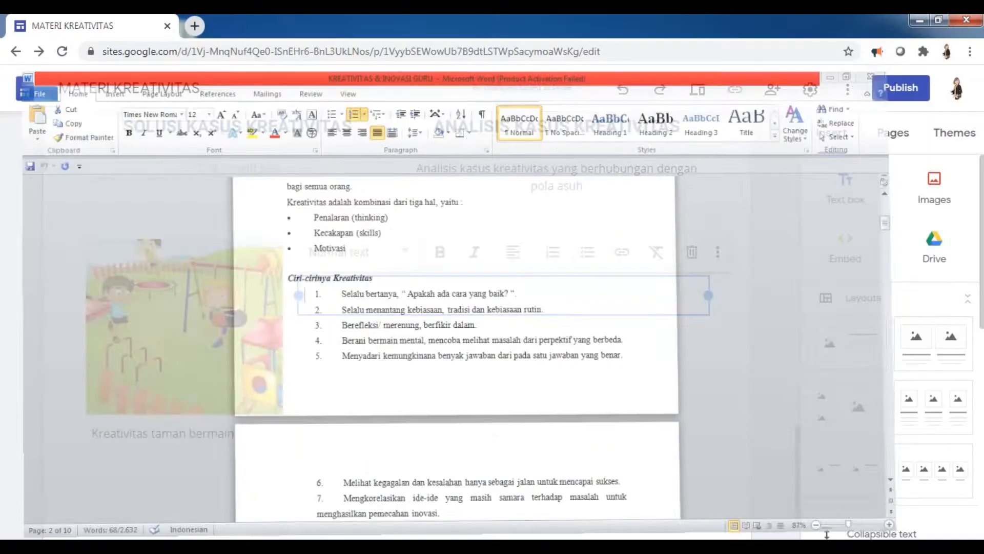
pyautogui.rightClick(354, 298)
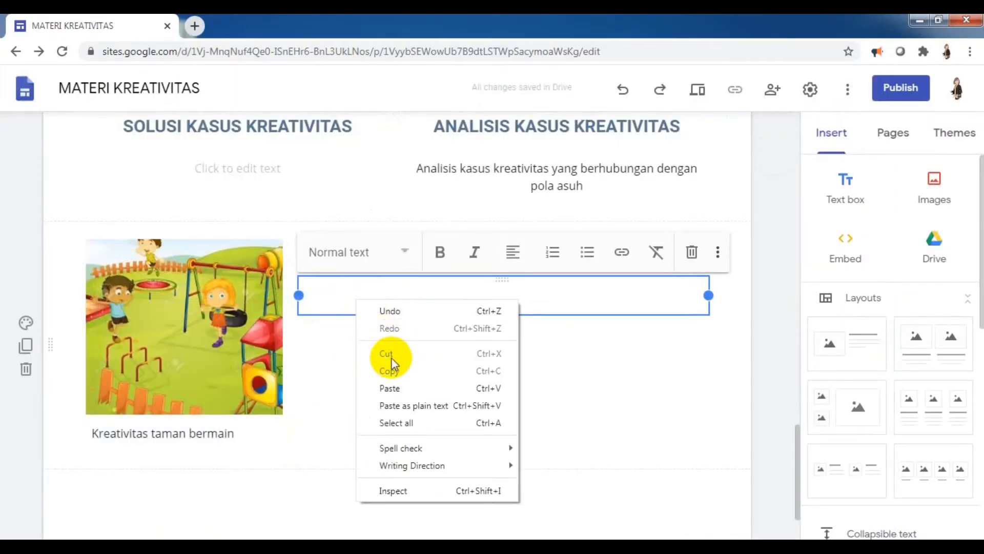
pyautogui.click(391, 388)
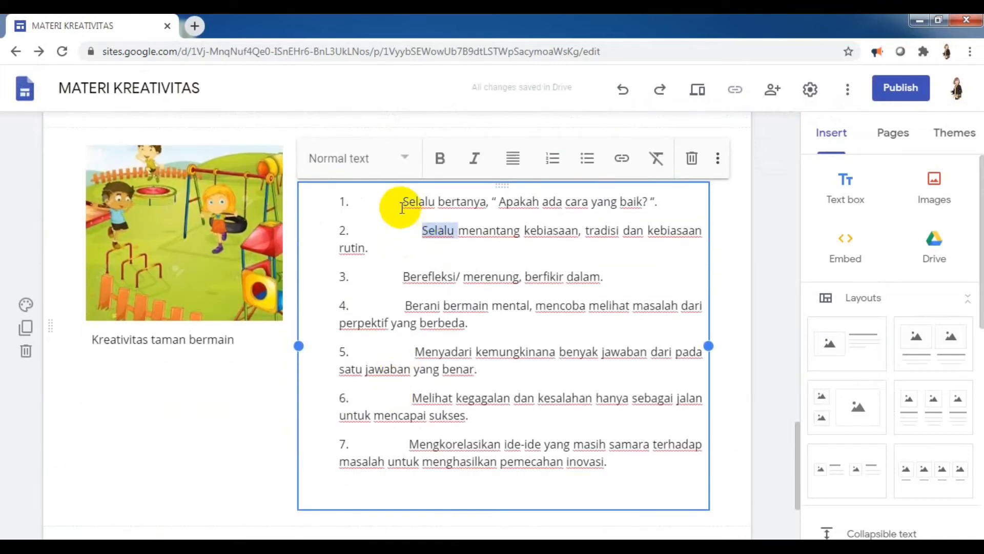
# Remove the pasted numbers and the gaps after them from all seven creativity traits in the text box.
pyautogui.moveTo(392, 202); pyautogui.dragTo(300, 197)
pyautogui.press('BackSpace')
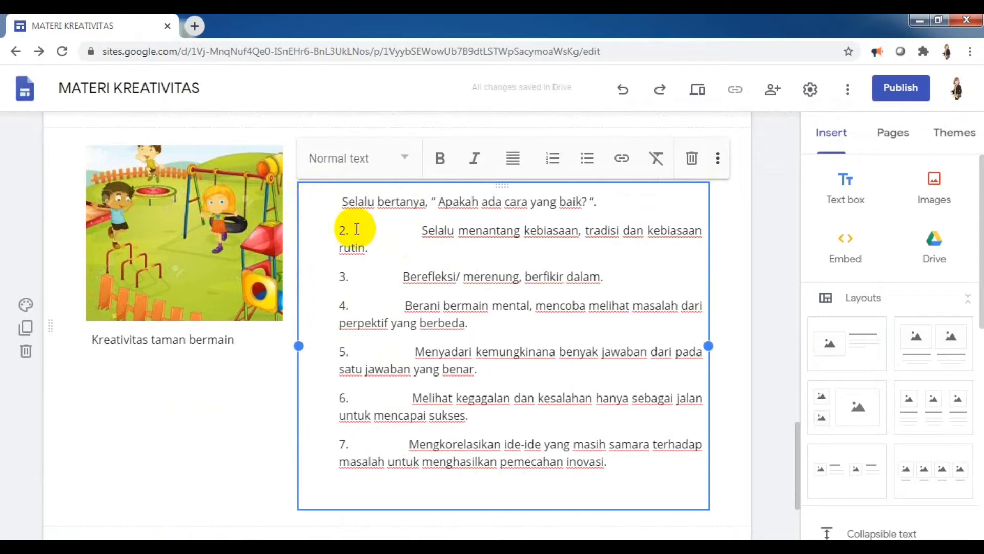
pyautogui.moveTo(419, 235); pyautogui.dragTo(315, 225)
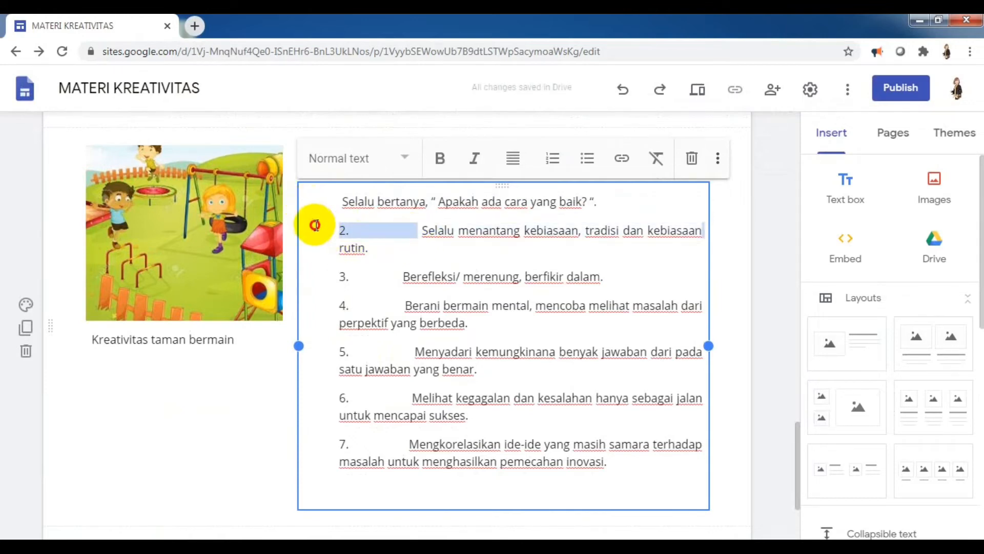
pyautogui.press('BackSpace')
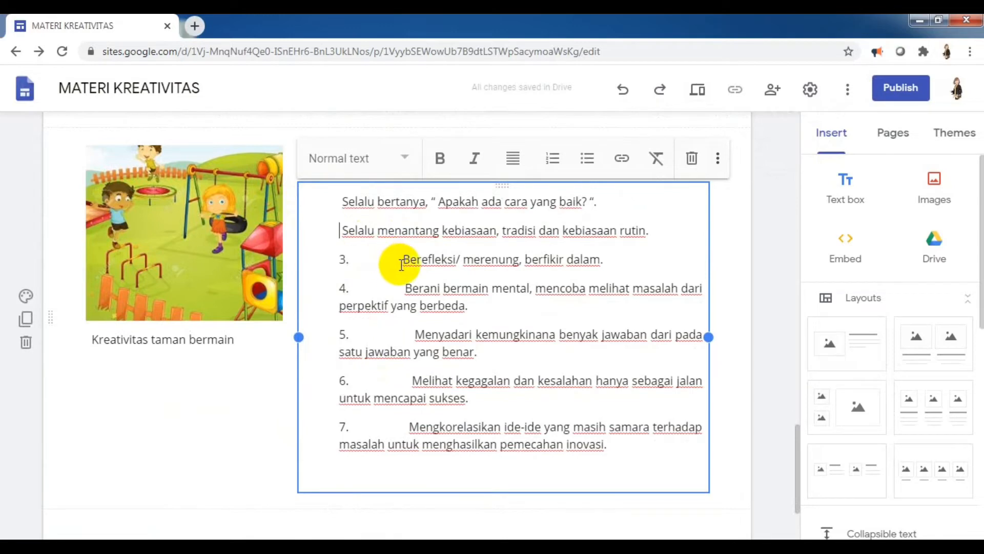
pyautogui.moveTo(402, 260); pyautogui.dragTo(329, 259)
pyautogui.press('BackSpace')
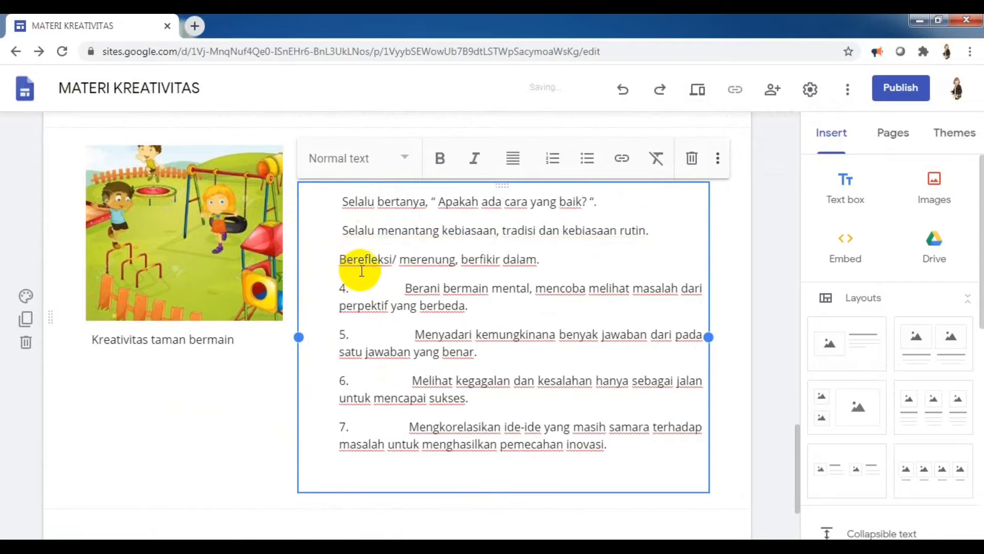
pyautogui.moveTo(405, 289); pyautogui.dragTo(339, 290)
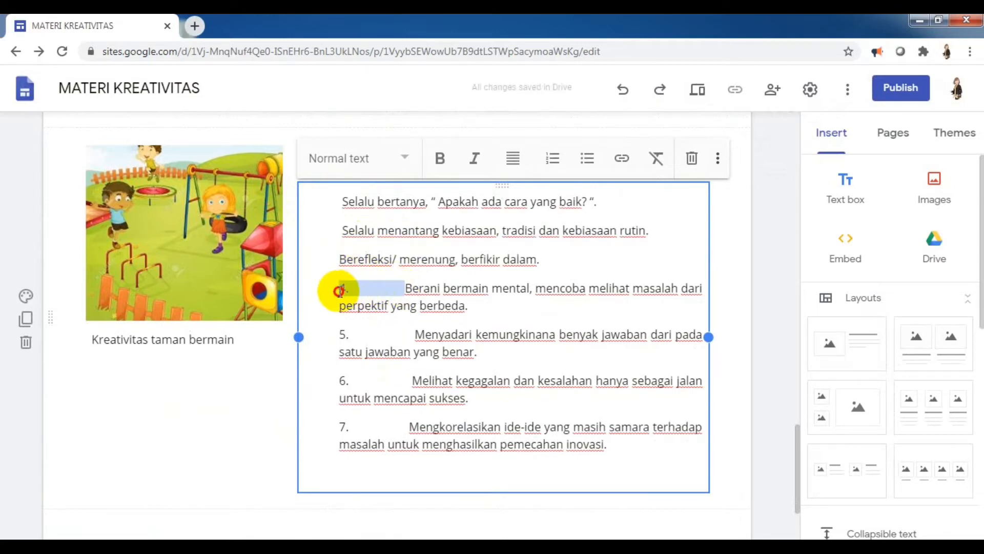
pyautogui.press('BackSpace')
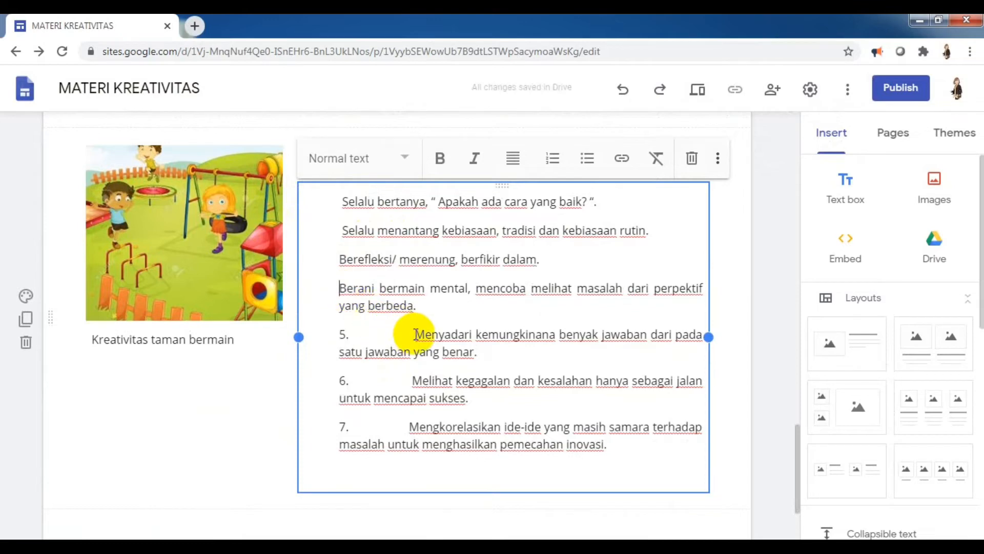
pyautogui.moveTo(416, 334); pyautogui.dragTo(339, 335)
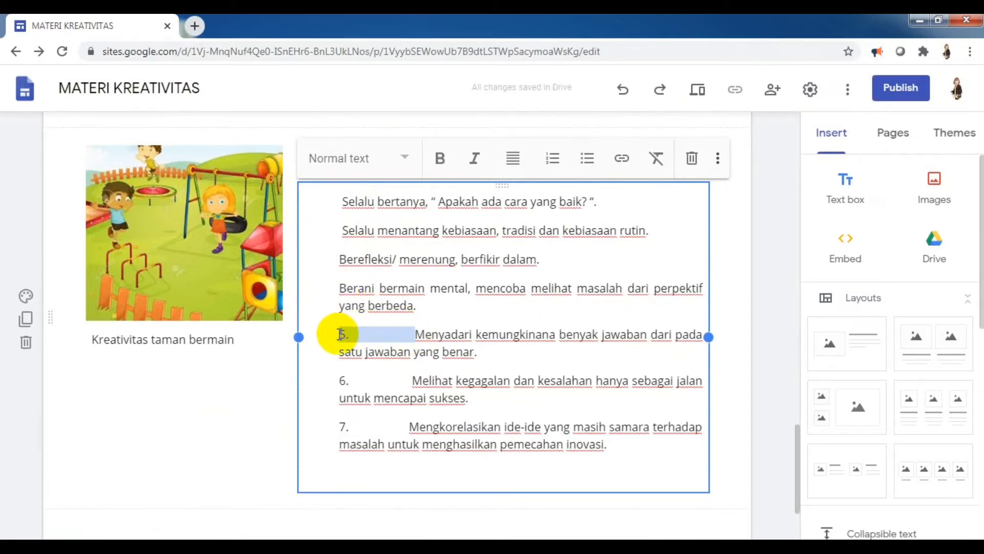
pyautogui.press('BackSpace')
pyautogui.moveTo(412, 380); pyautogui.dragTo(339, 377)
pyautogui.press('BackSpace')
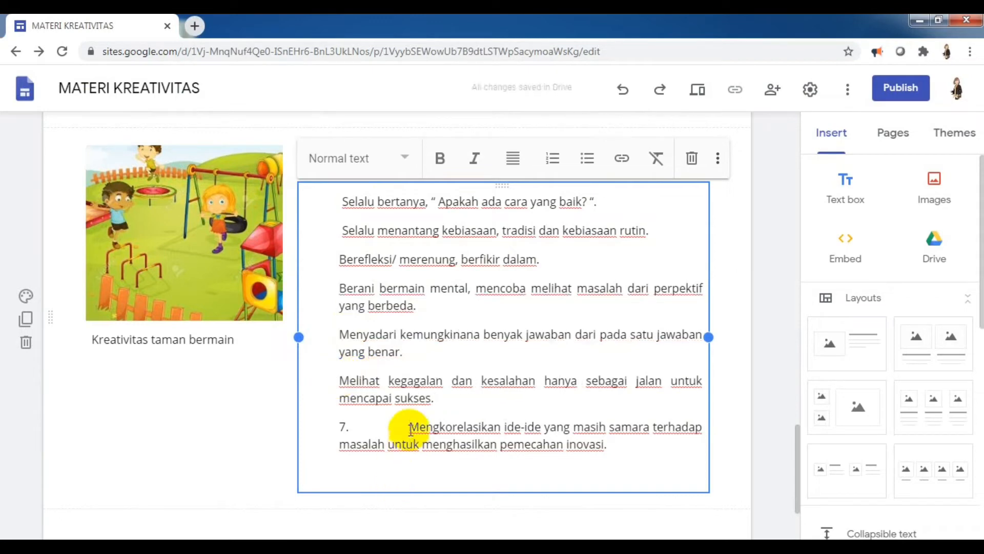
pyautogui.moveTo(408, 426); pyautogui.dragTo(341, 427)
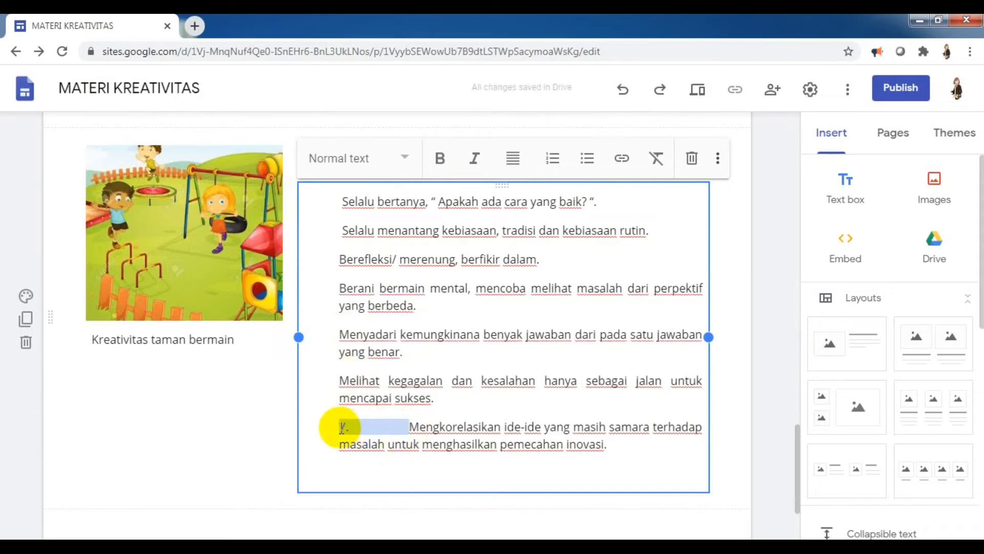
pyautogui.press('BackSpace')
# Format the seven creativity traits under Ciri-cirinya Kreativitas as an automatic numbered list.
pyautogui.click(344, 203)
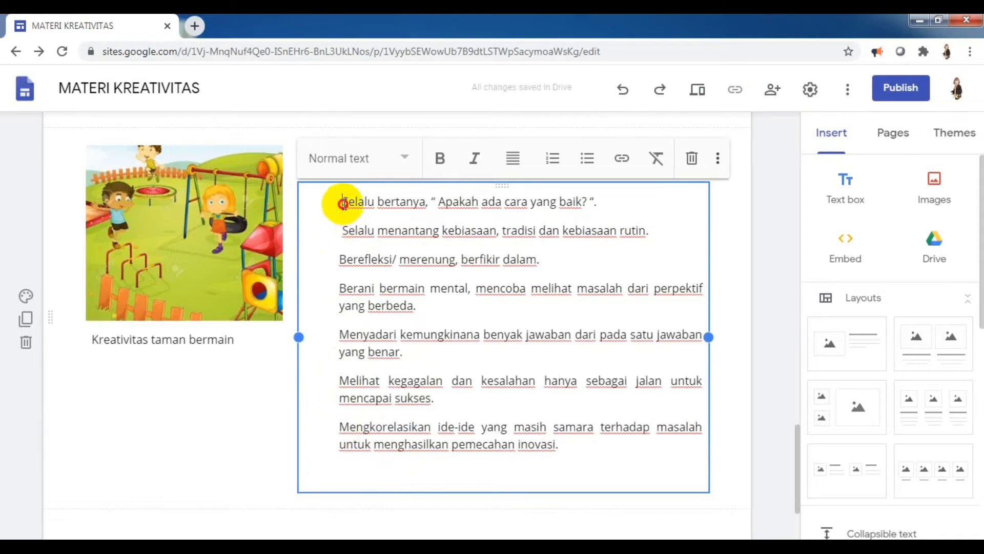
pyautogui.moveTo(344, 203); pyautogui.dragTo(560, 450)
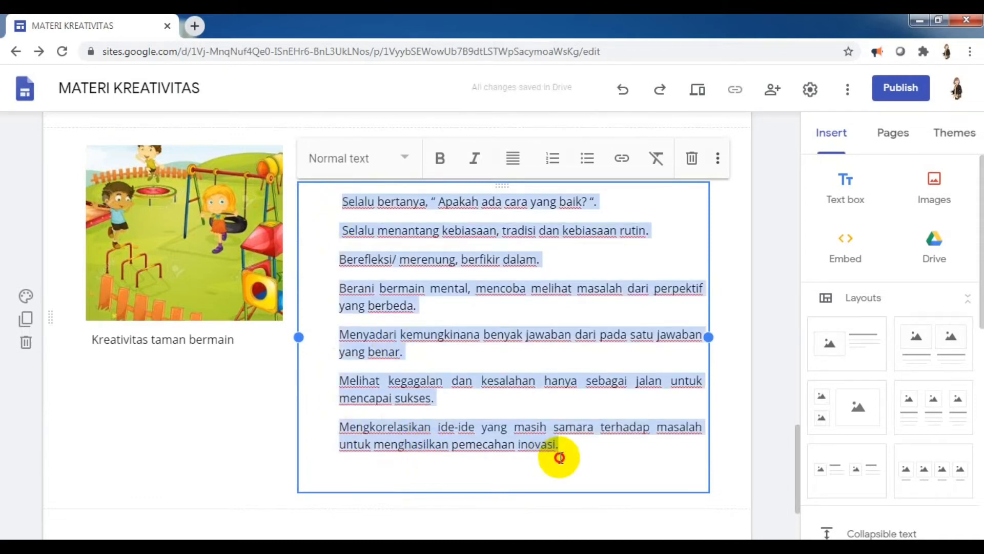
pyautogui.click(558, 155)
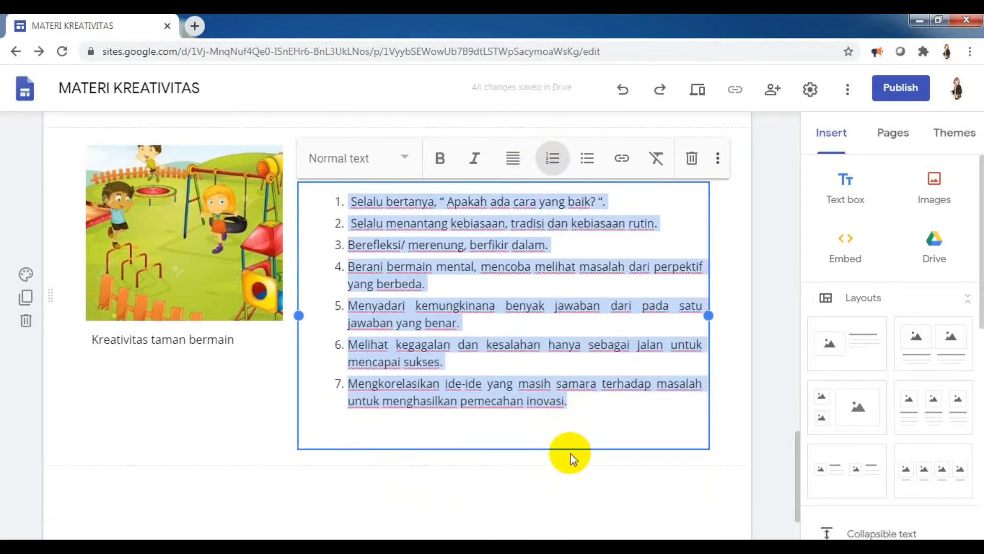
pyautogui.click(570, 458)
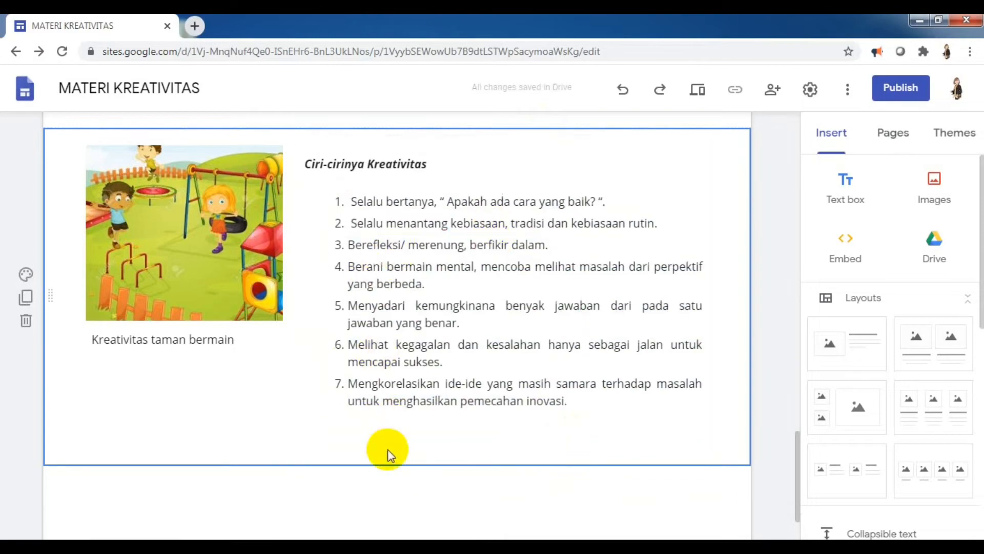
# Review the row of four images and the two YouTube videos, SOLUSI KASUS KREATIVITAS and ANALISIS KASUS KREATIVITAS, placed higher on the page.
pyautogui.moveTo(796, 464); pyautogui.dragTo(798, 322)
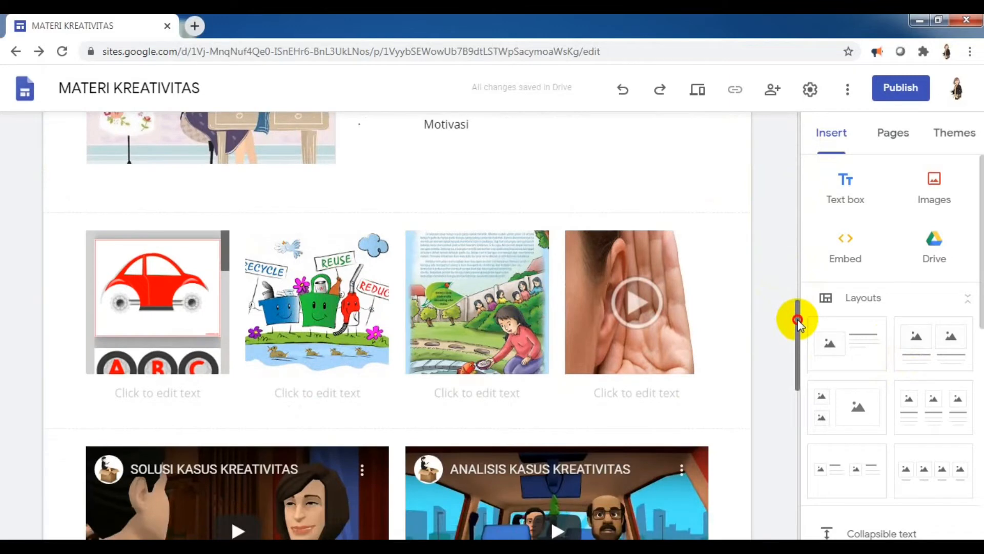
pyautogui.moveTo(798, 321); pyautogui.dragTo(796, 328)
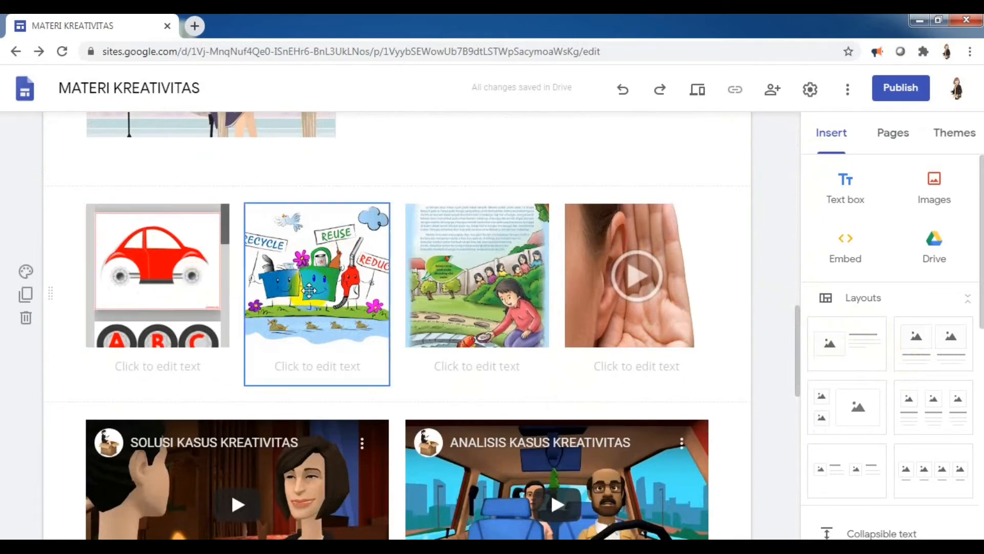
pyautogui.click(230, 274)
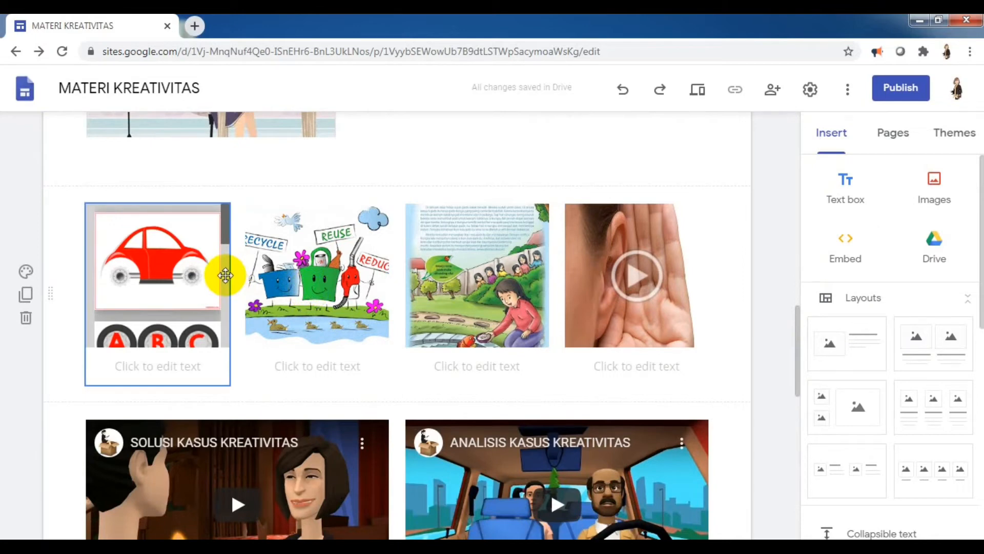
pyautogui.click(340, 289)
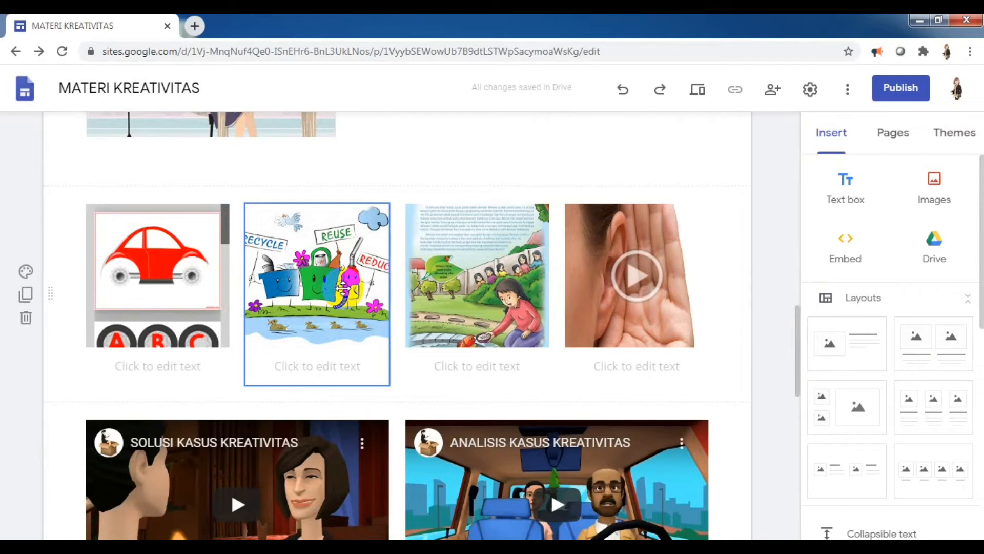
pyautogui.click(483, 308)
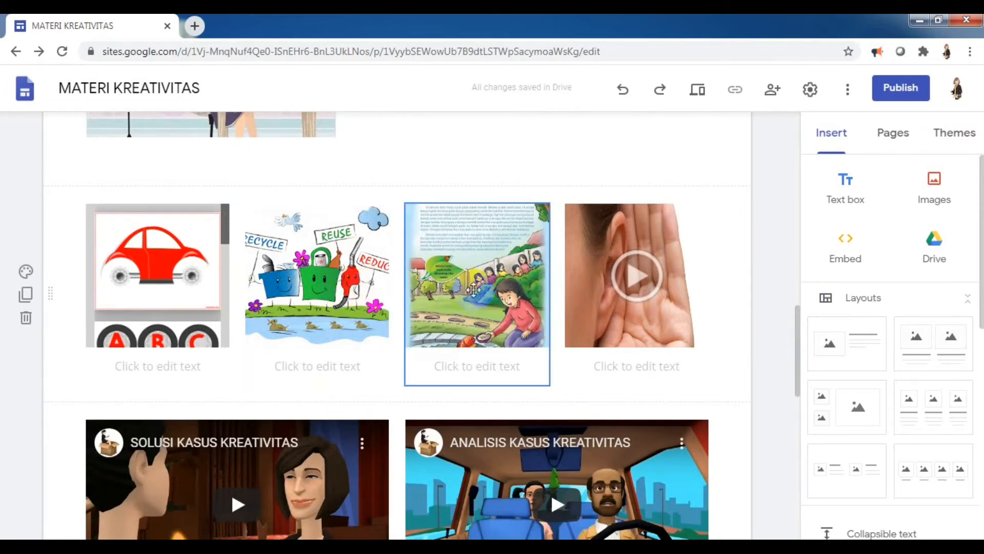
pyautogui.click(646, 312)
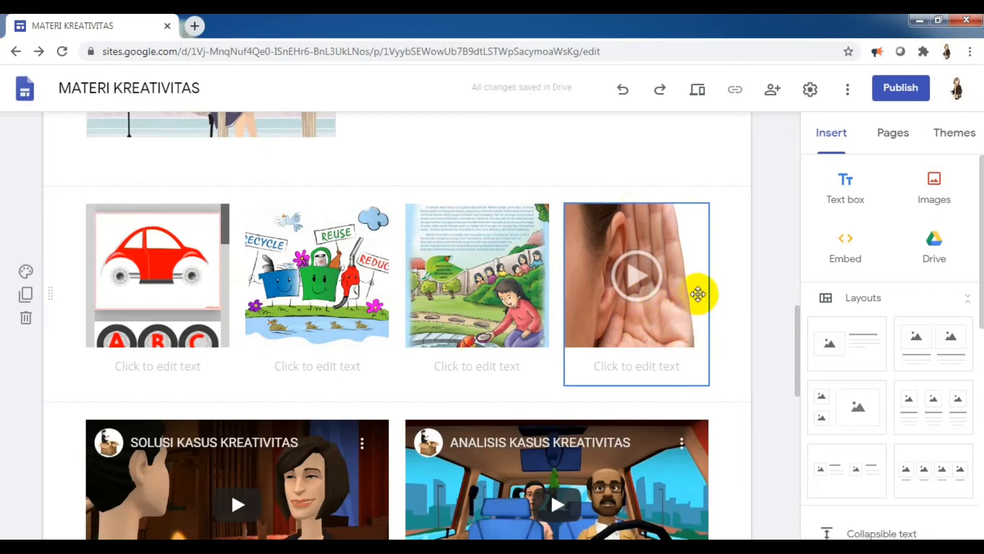
pyautogui.click(788, 353)
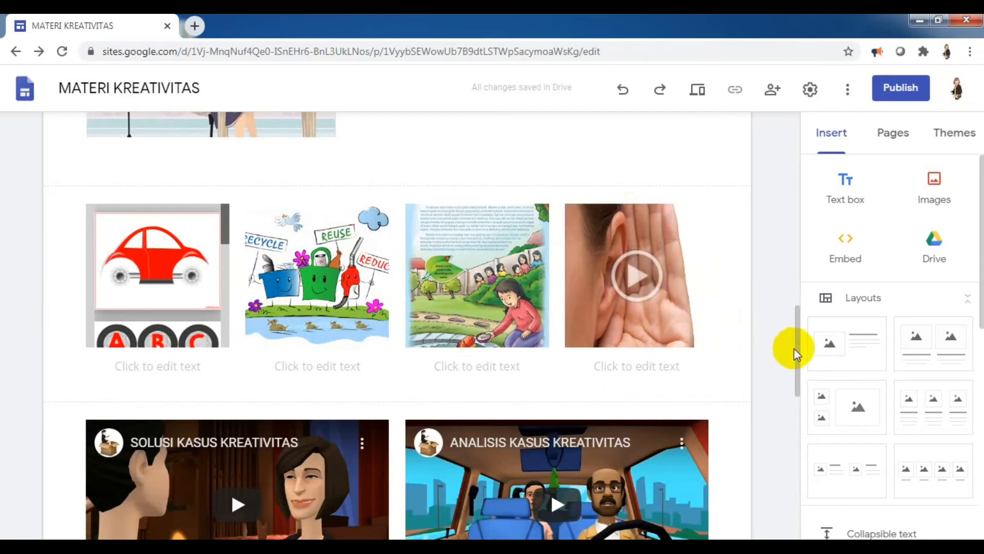
pyautogui.moveTo(795, 353); pyautogui.dragTo(795, 386)
pyautogui.click(276, 330)
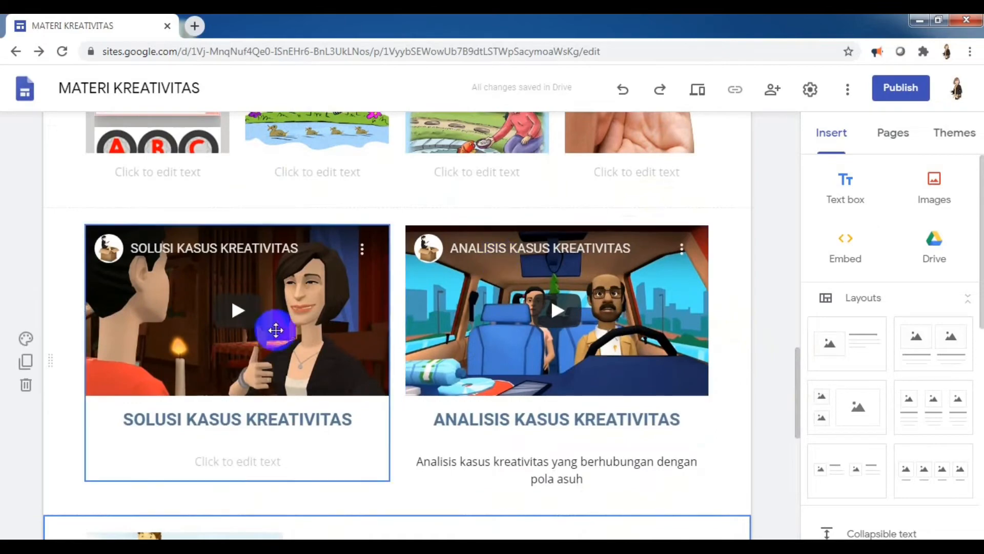
pyautogui.click(541, 360)
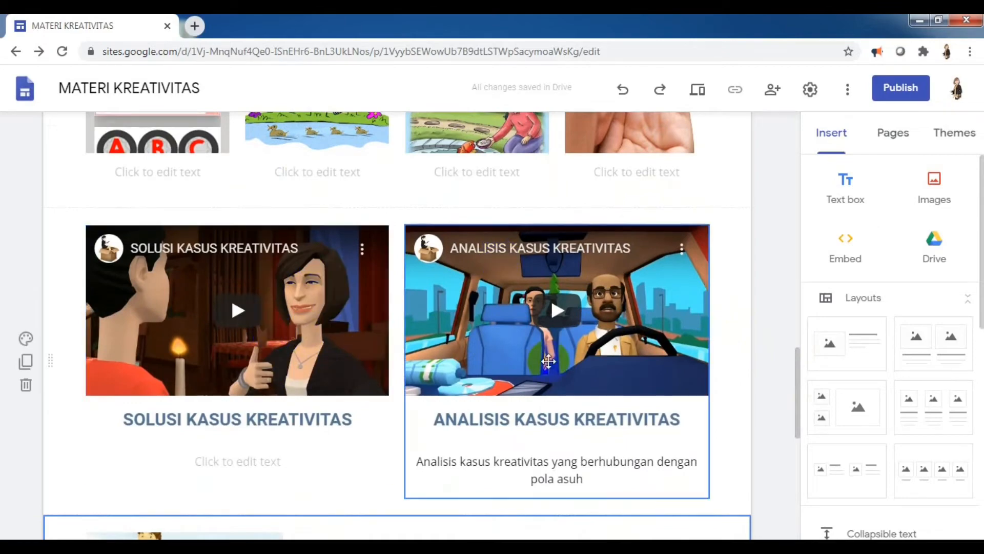
pyautogui.click(753, 398)
# Start a by-URL web embed at the end of the page and copy the address of the RENUNGAN BAGI GURU blog post.
pyautogui.moveTo(794, 385); pyautogui.dragTo(803, 456)
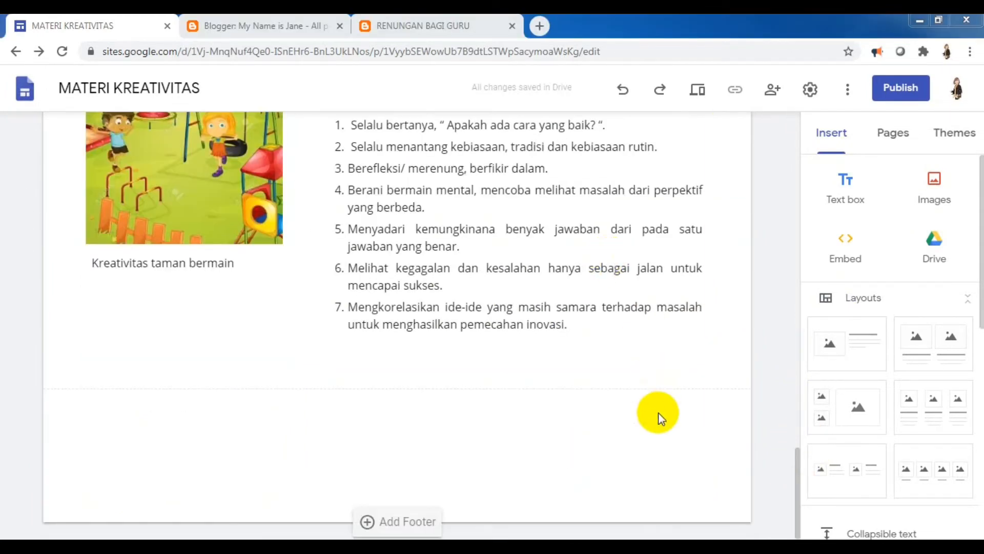
pyautogui.click(849, 245)
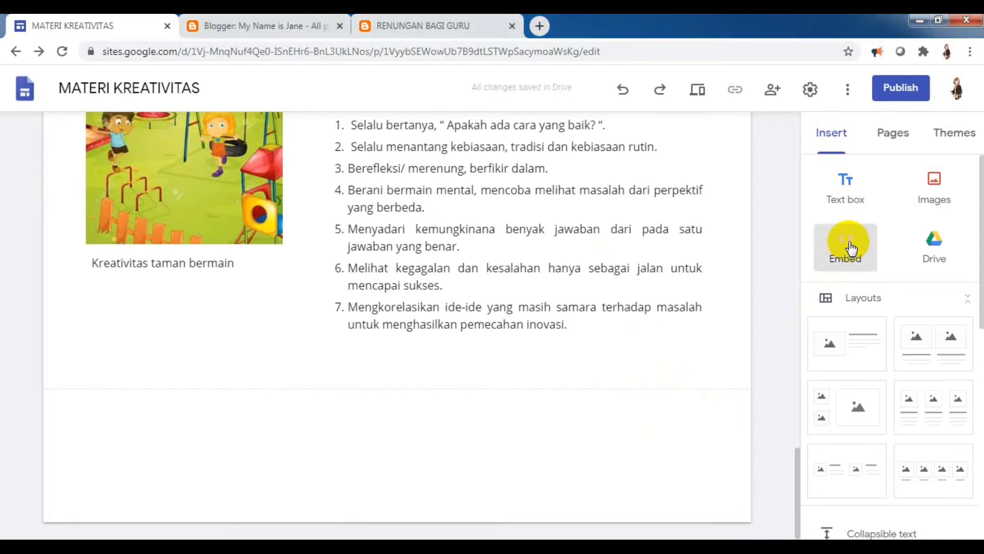
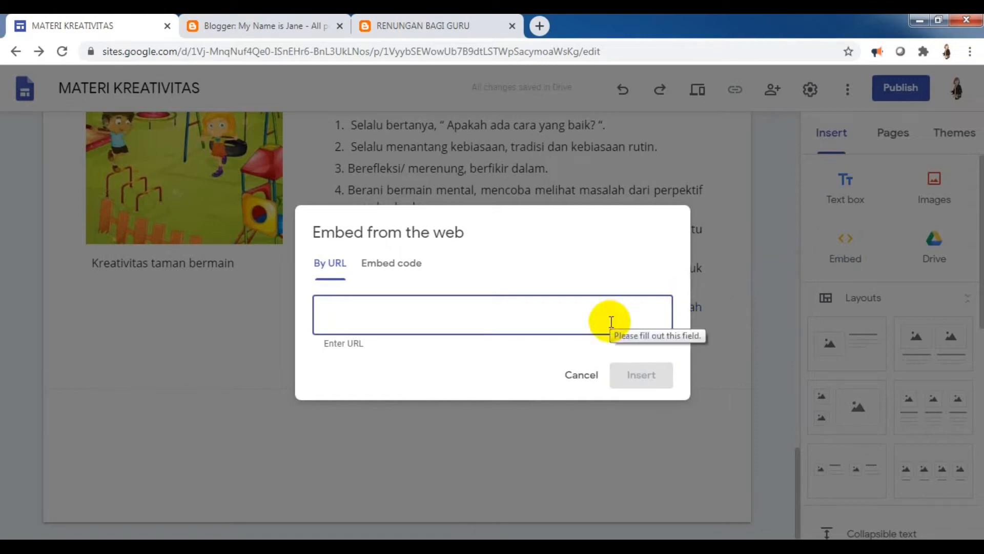
pyautogui.click(389, 28)
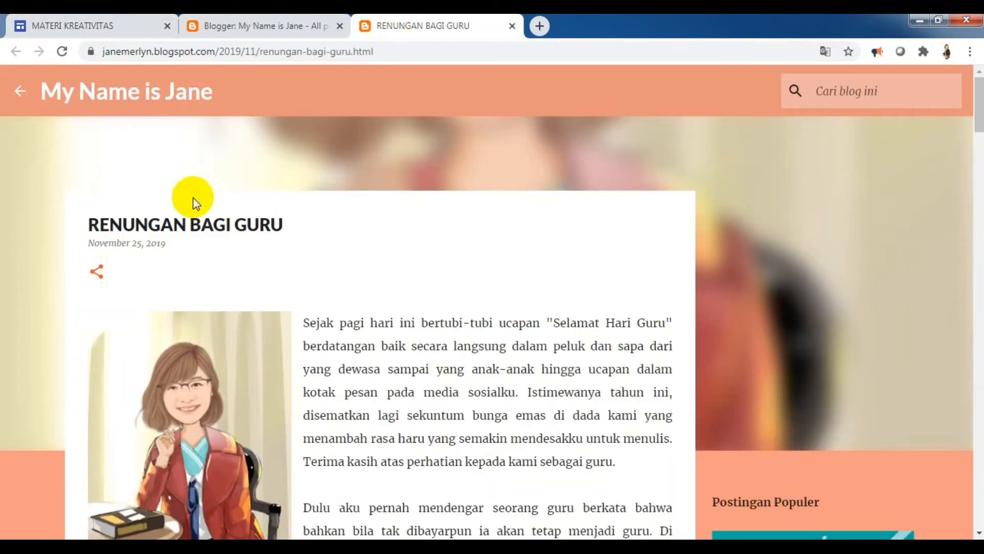
pyautogui.moveTo(102, 51); pyautogui.dragTo(402, 53)
pyautogui.rightClick(357, 55)
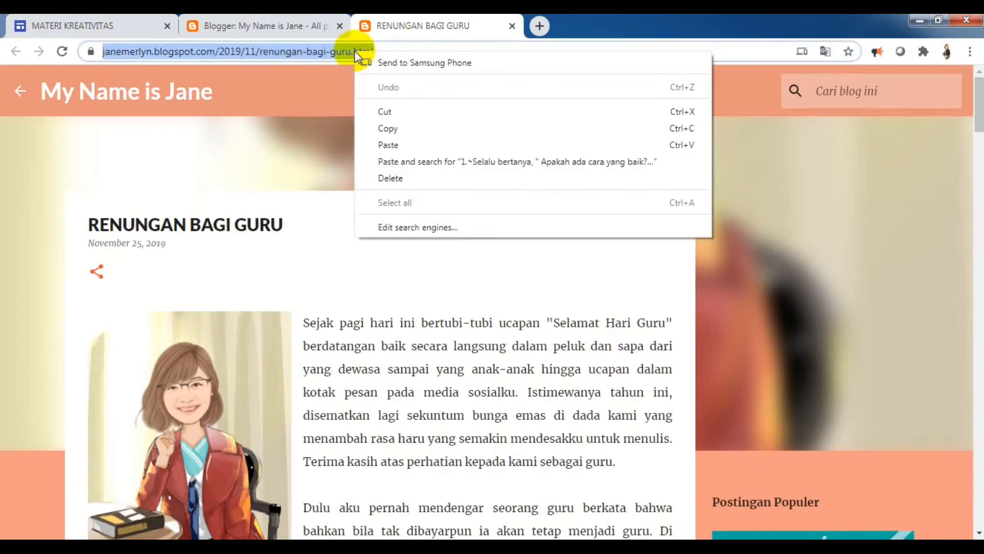
pyautogui.click(406, 127)
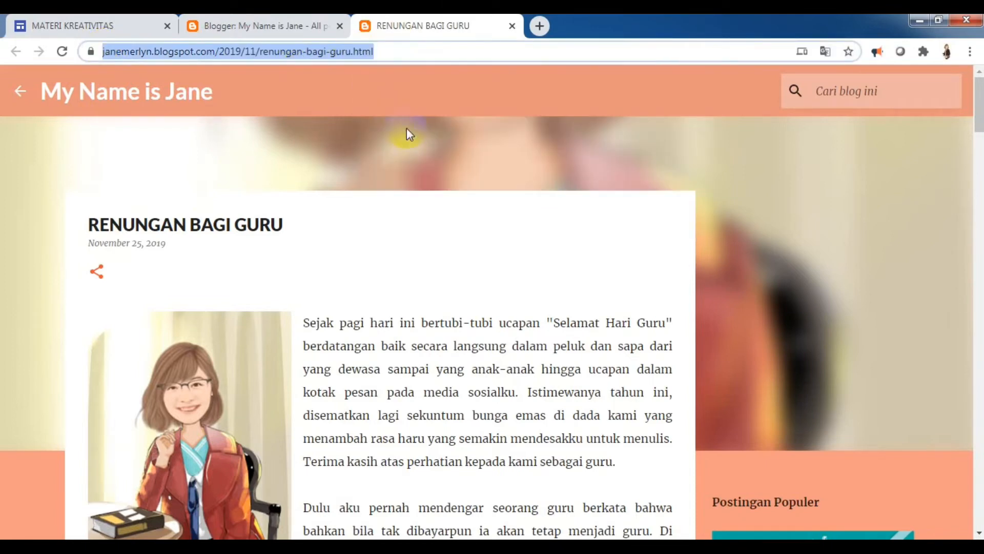
# Paste the copied blog post address into the web embed and insert it as a Preview rather than the whole page.
pyautogui.click(95, 21)
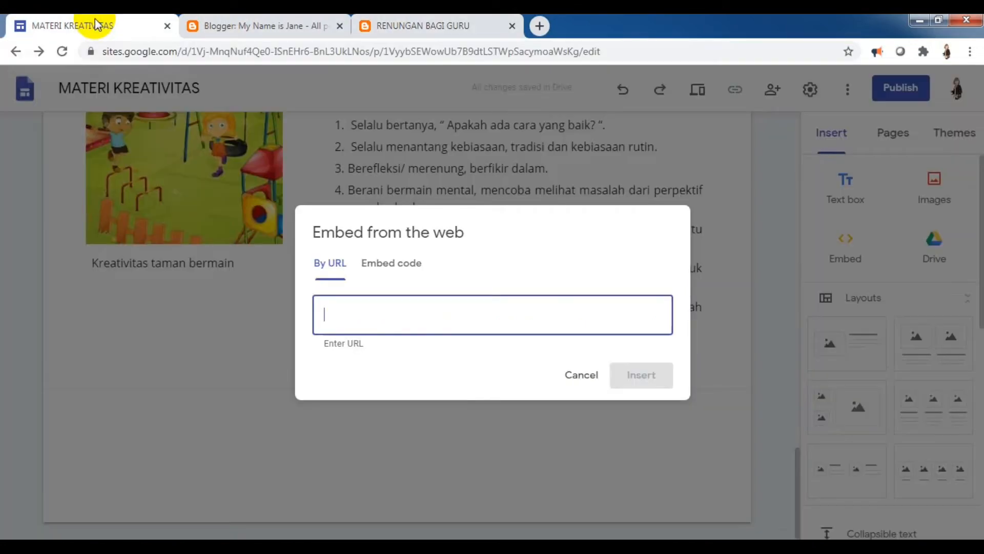
pyautogui.rightClick(363, 316)
pyautogui.click(405, 404)
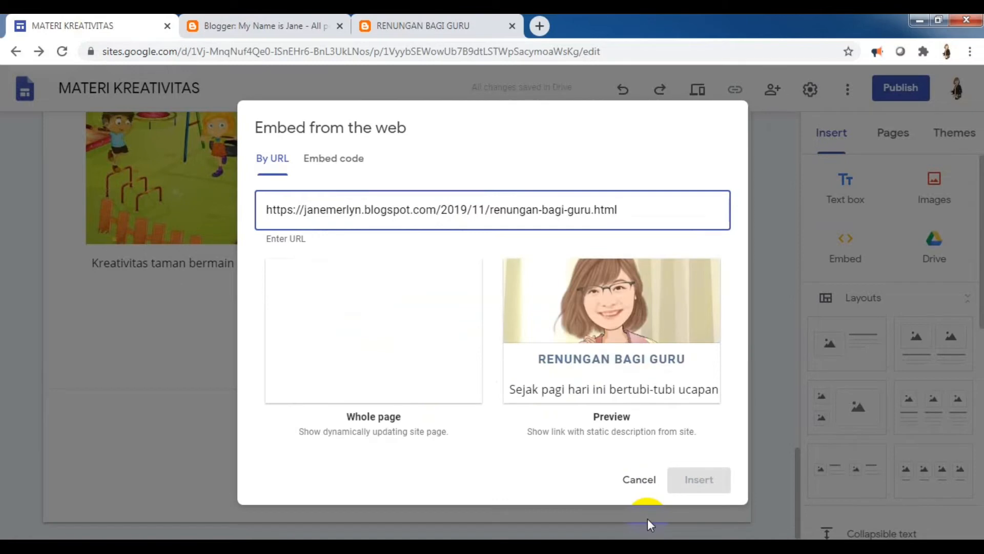
pyautogui.click(623, 371)
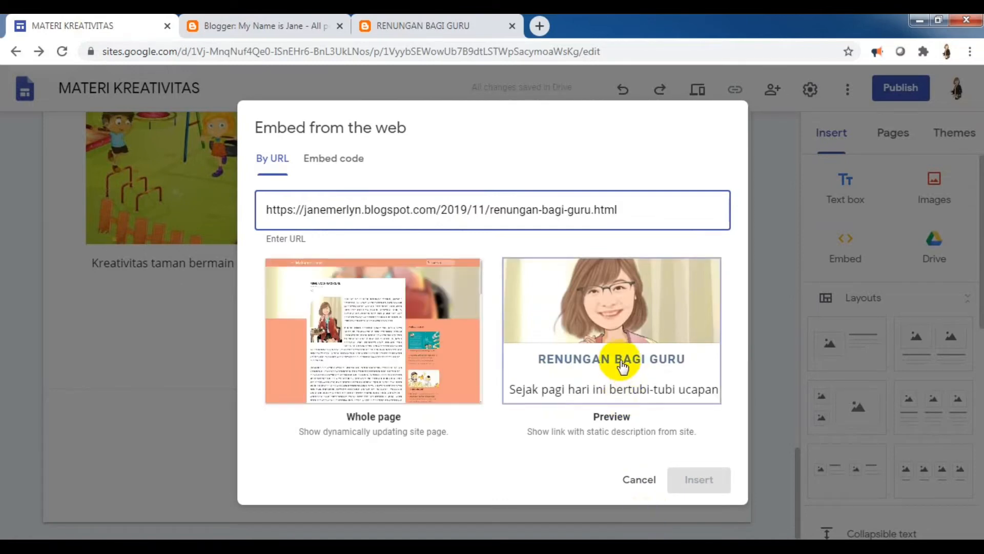
pyautogui.click(621, 363)
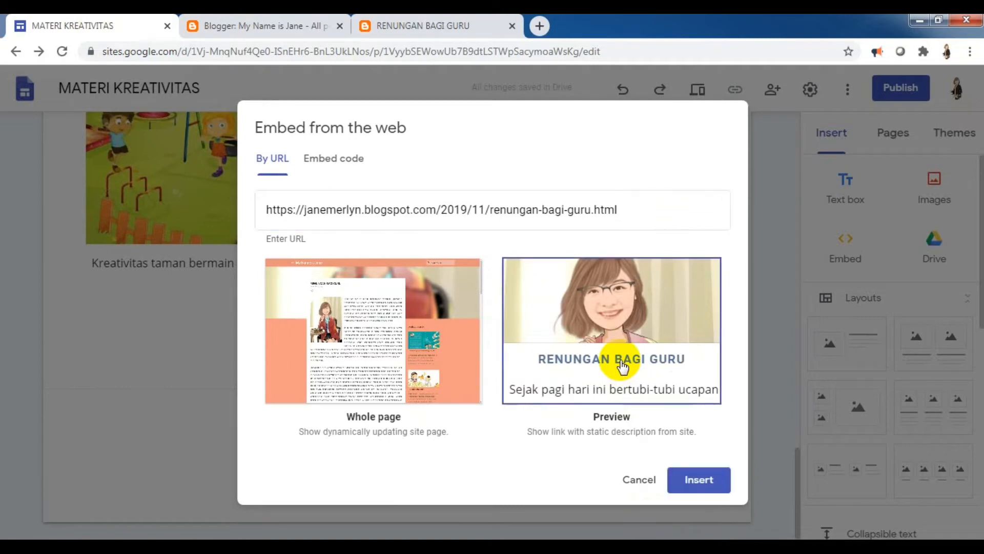
pyautogui.click(703, 481)
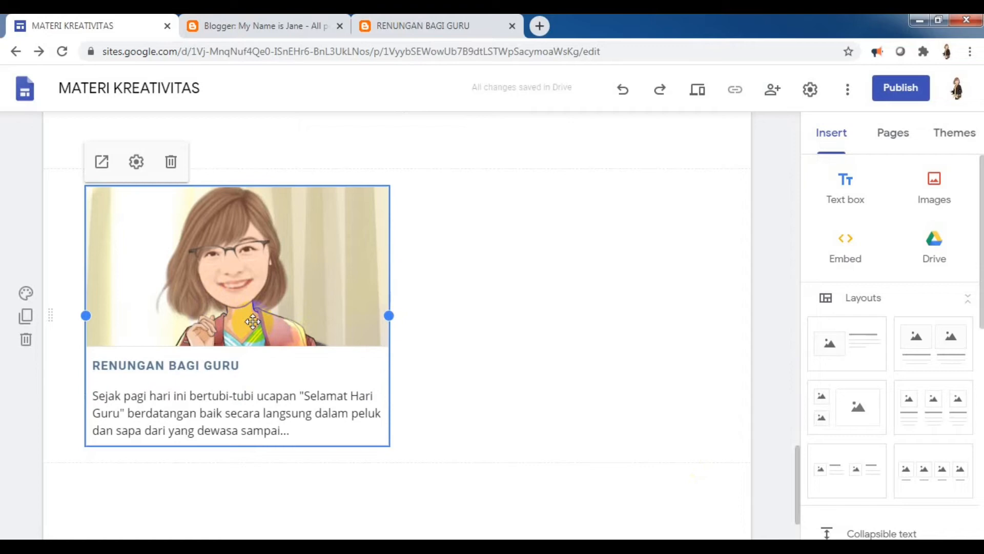
# Return the blog from the RENUNGAN BAGI GURU post to its home page, and switch back to the site editor.
pyautogui.click(394, 26)
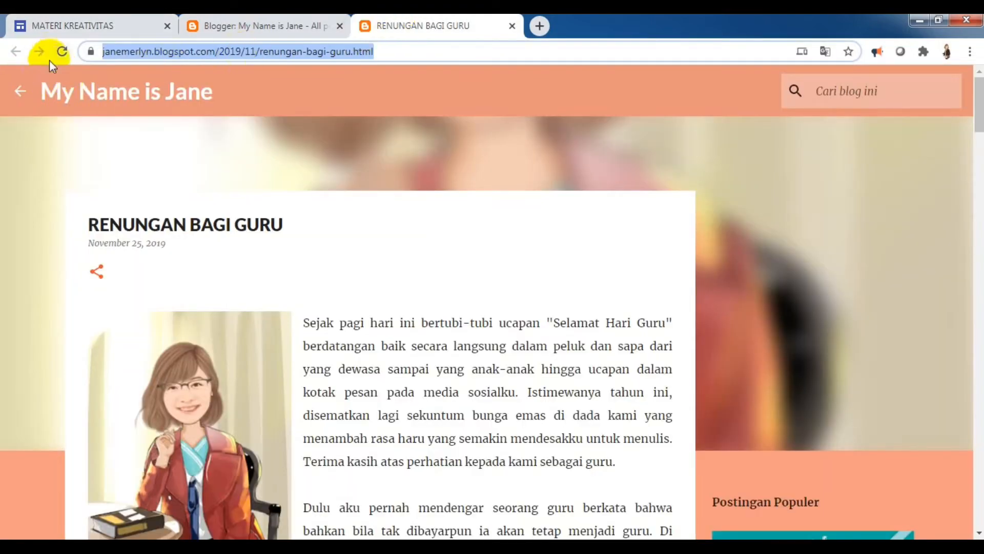
pyautogui.click(20, 92)
pyautogui.click(86, 31)
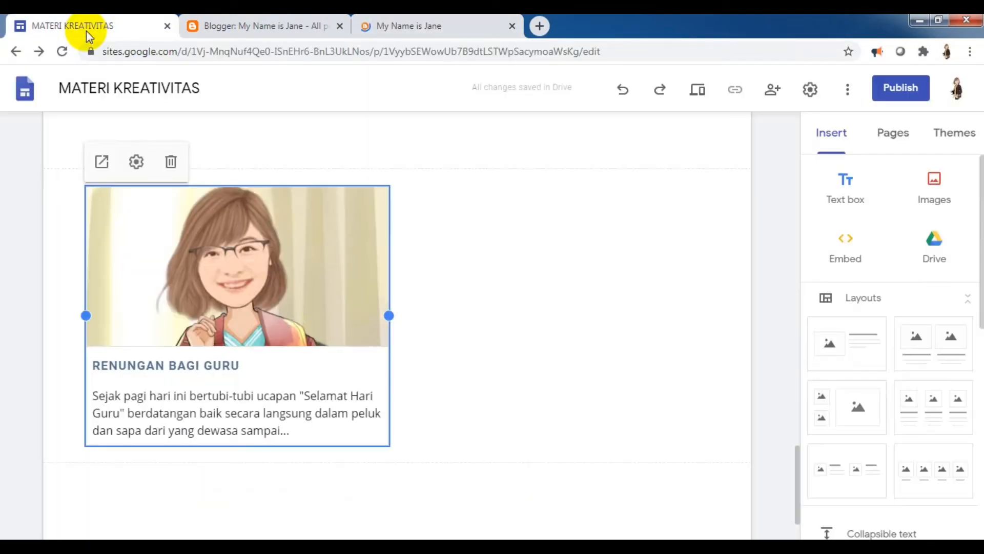
# Preview the site and compare its tablet, phone and large-screen layouts, finishing in the large-screen view.
pyautogui.click(700, 93)
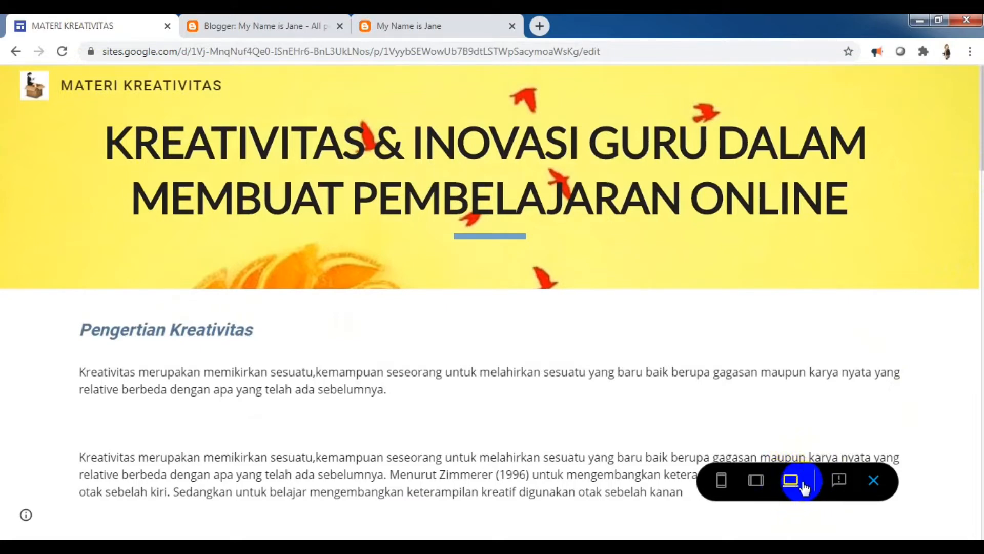
pyautogui.click(761, 485)
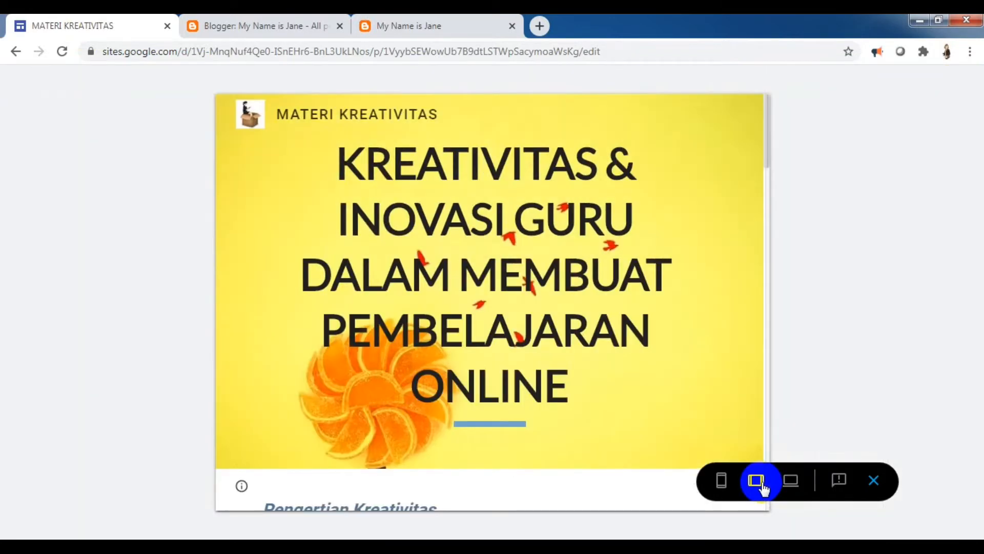
pyautogui.click(723, 484)
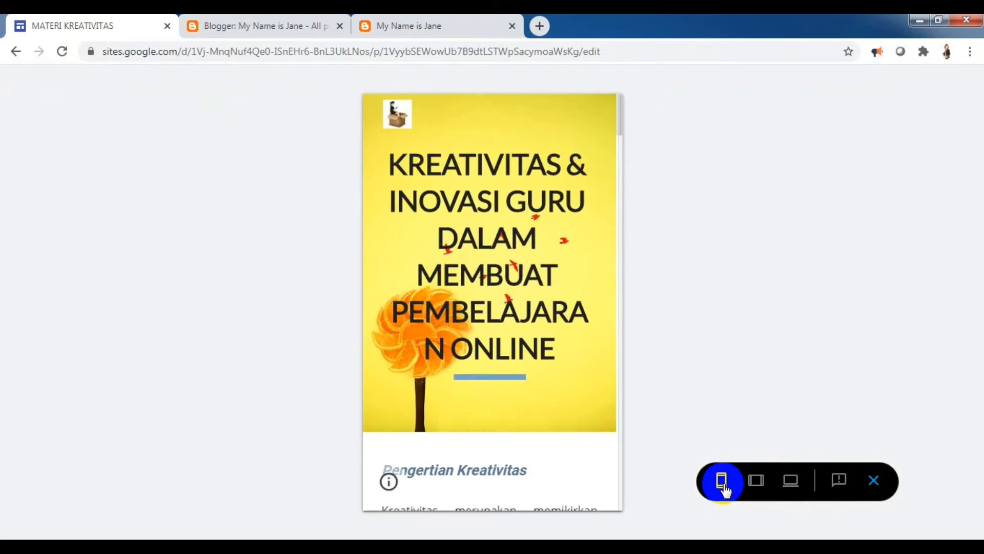
pyautogui.click(757, 482)
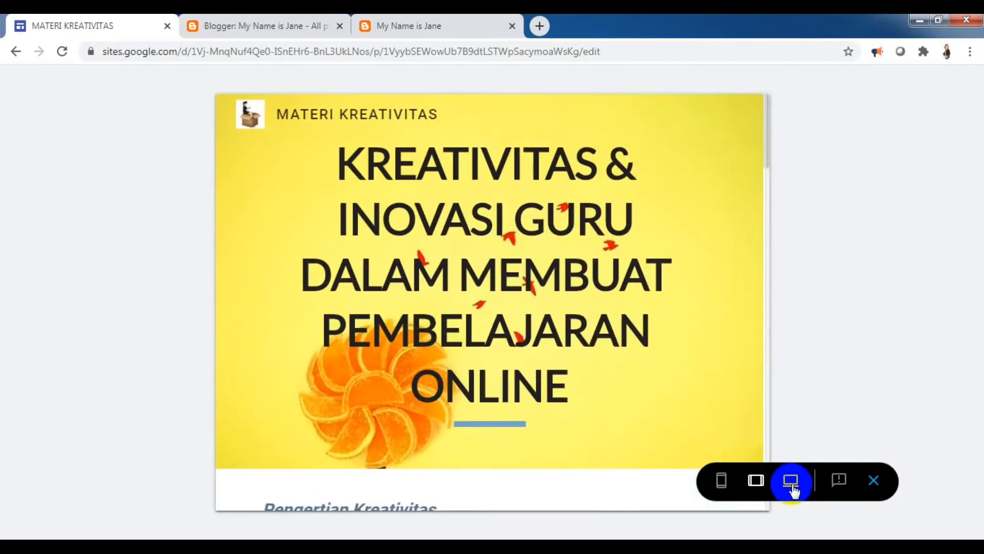
pyautogui.click(793, 490)
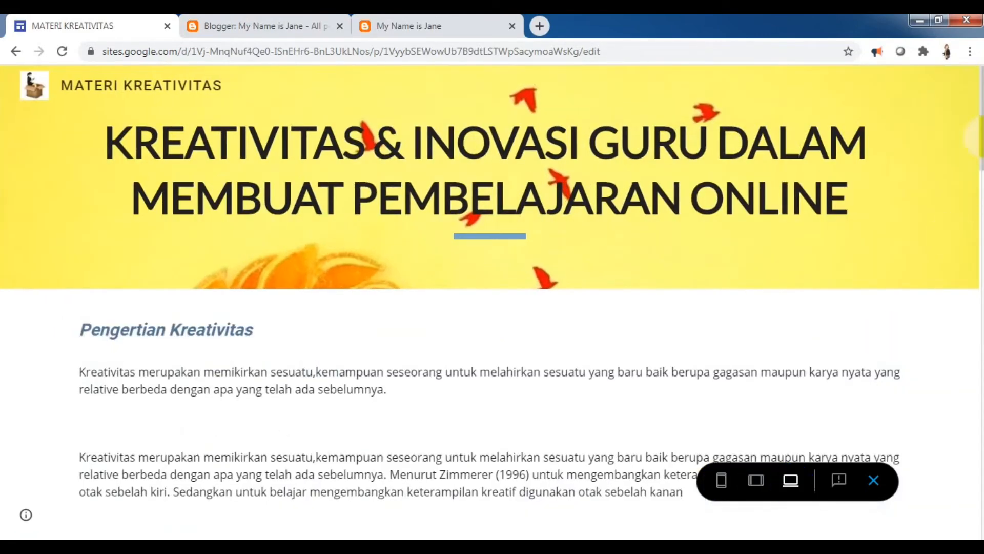
# Review the previewed page from the Pengertian Kreativitas text to the row of four media items.
pyautogui.scroll(-4, 492, 303)
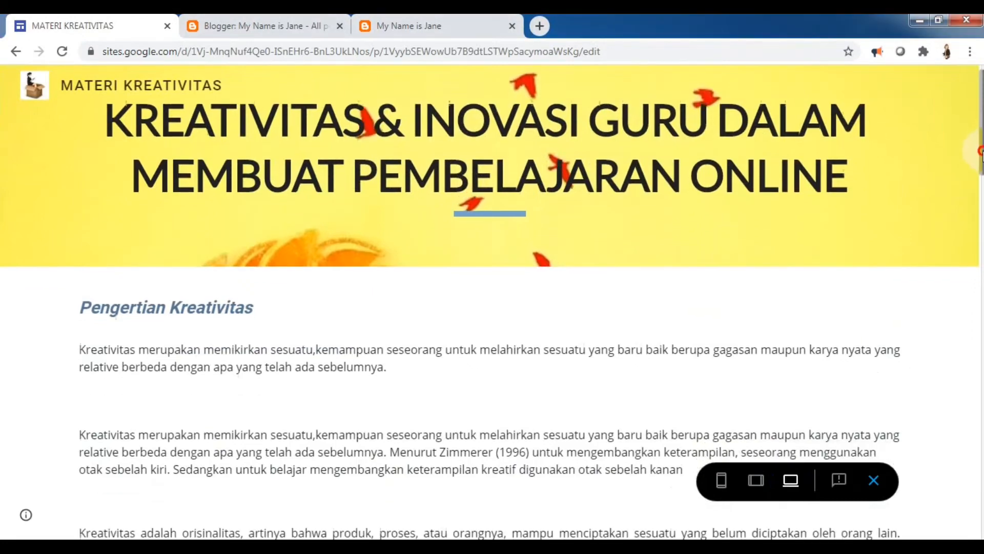
pyautogui.scroll(-7, 492, 303)
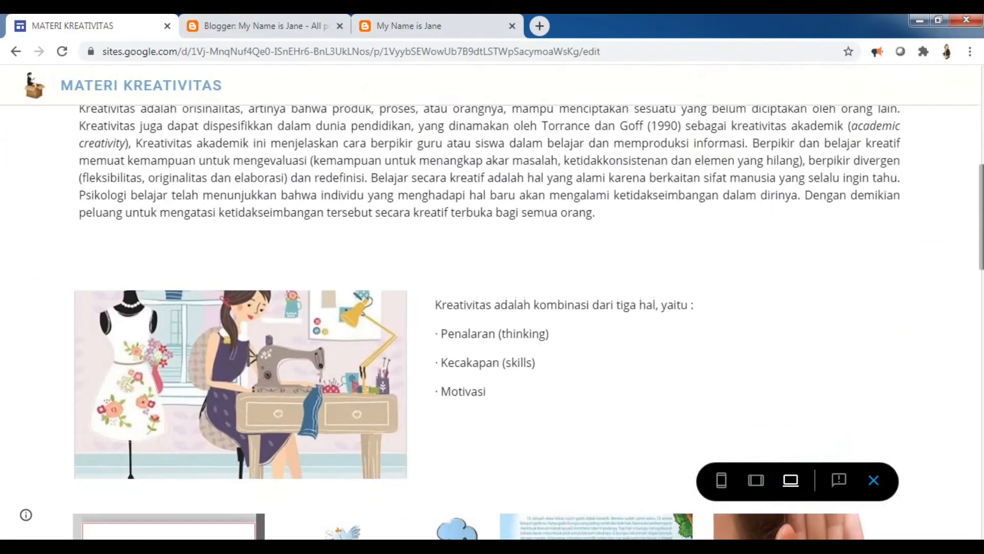
pyautogui.scroll(3, 492, 302)
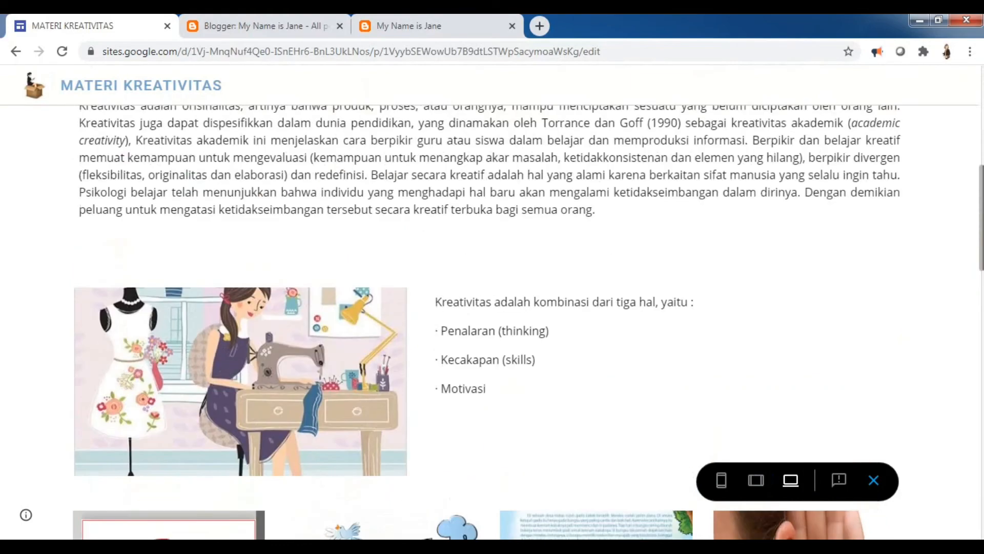
pyautogui.scroll(-2, 492, 302)
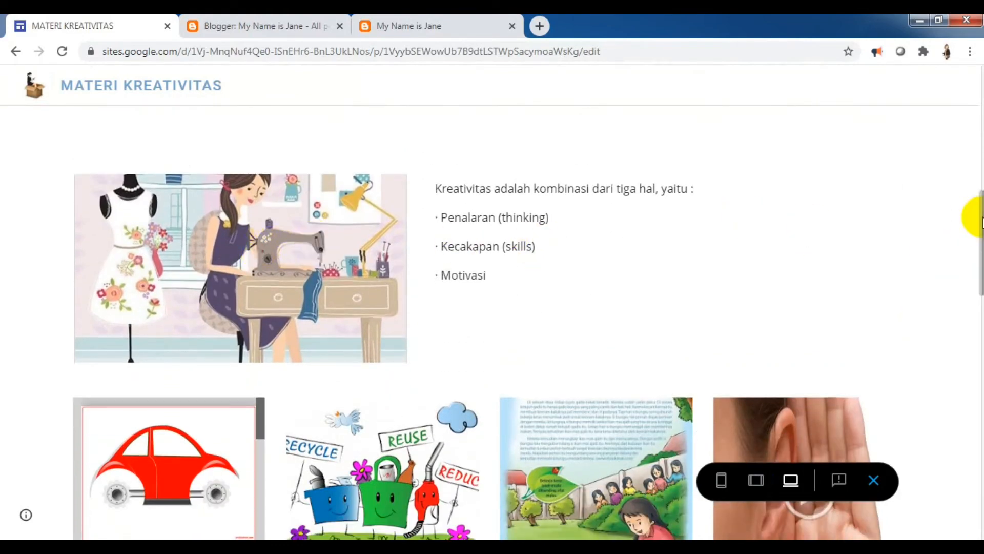
pyautogui.scroll(-4, 973, 213)
pyautogui.moveTo(981, 258); pyautogui.dragTo(981, 262)
# Open the embedded Car-Letter.pdf in its own Drive tab, examine its first page and download option, and close it.
pyautogui.moveTo(219, 233)
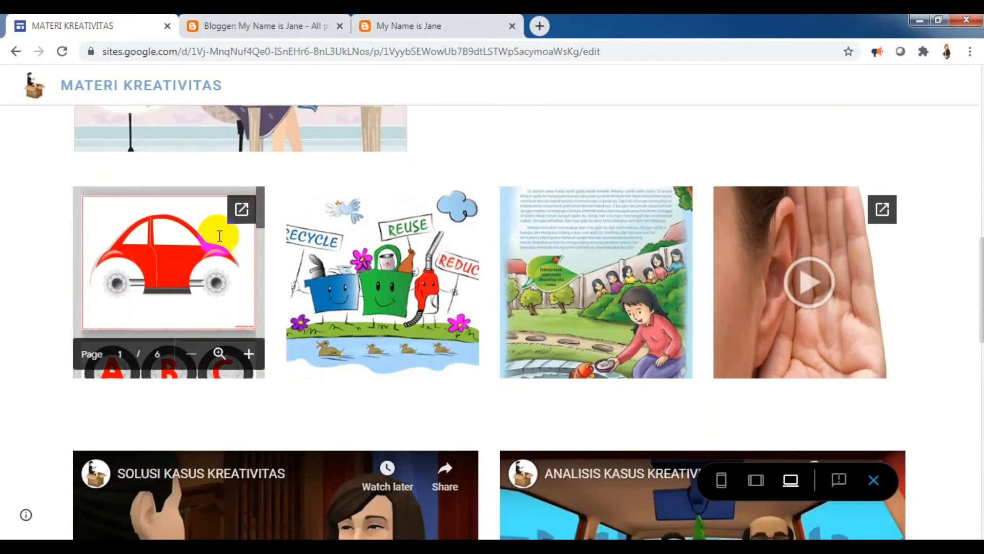
pyautogui.click(243, 209)
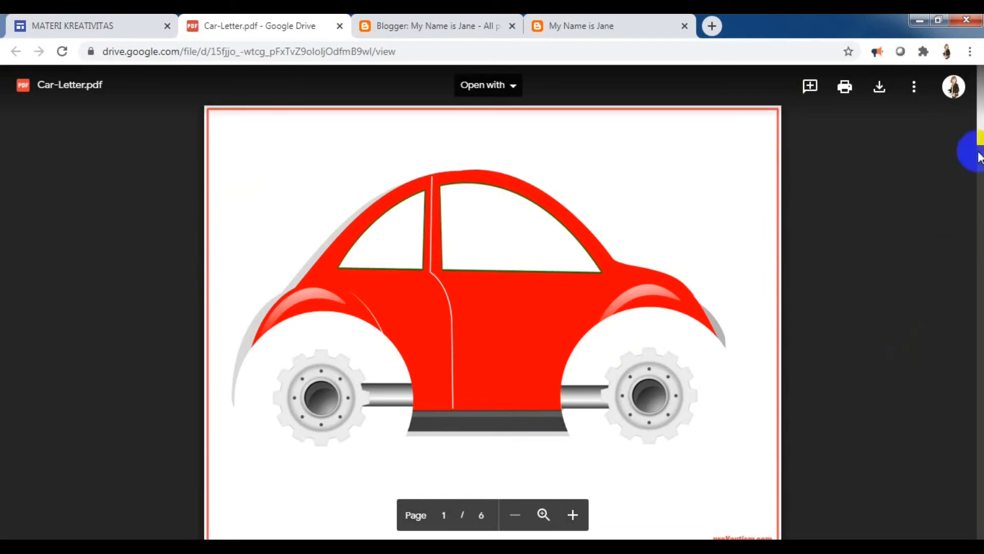
pyautogui.moveTo(980, 123)
pyautogui.mouseDown()
pyautogui.moveTo(983, 359)
pyautogui.moveTo(981, 125)
pyautogui.mouseUp()
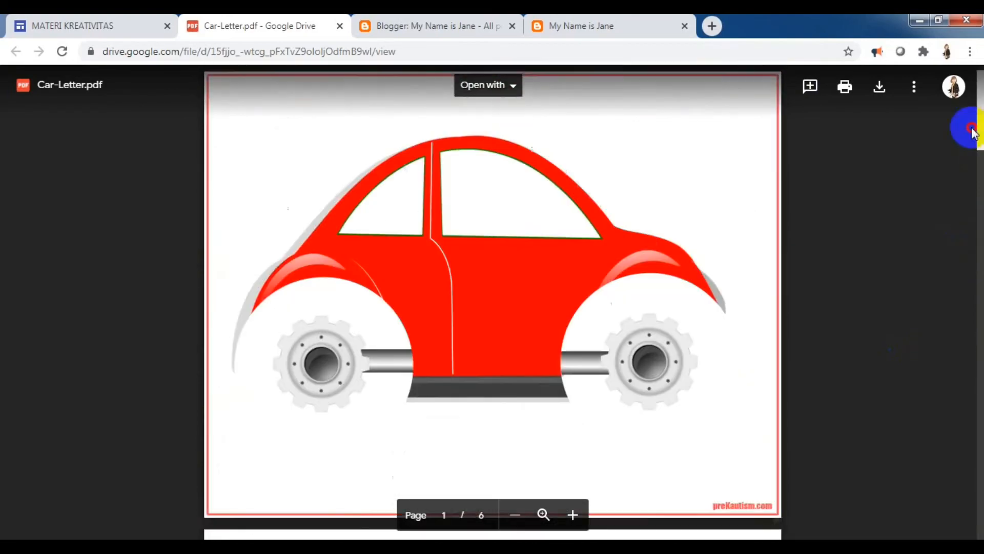
pyautogui.click(880, 94)
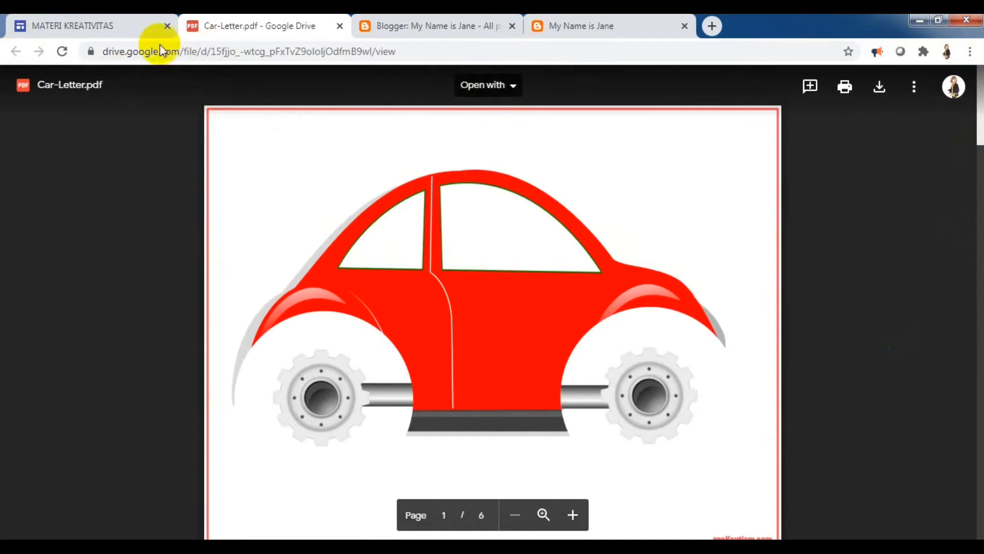
pyautogui.click(339, 25)
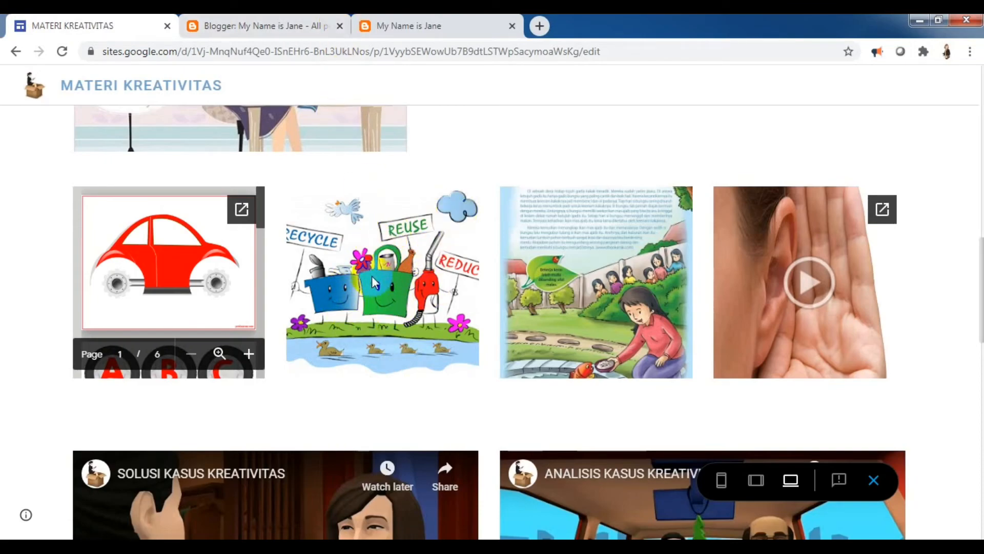
# Test whether the recycling and garden images respond, and open the embedded ear video in a separate tab.
pyautogui.click(386, 254)
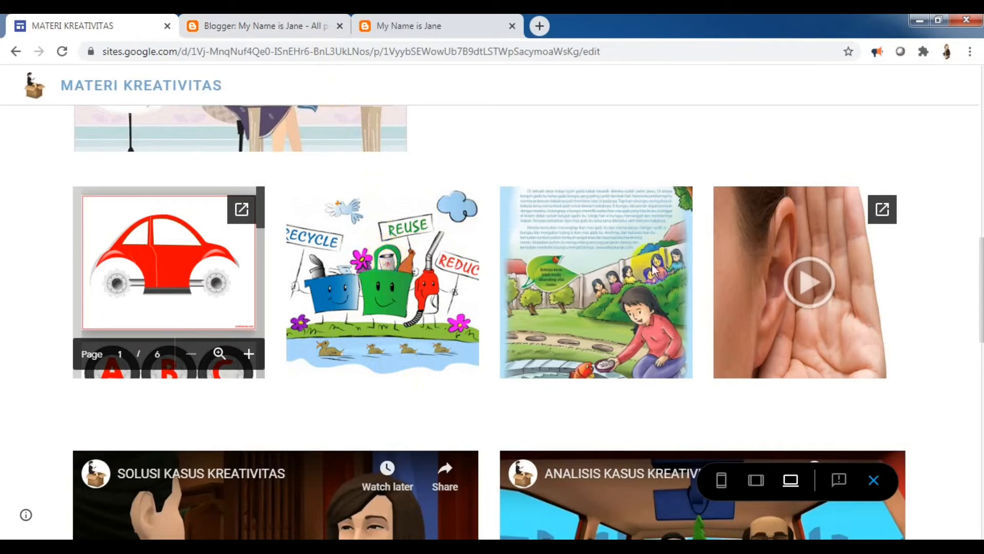
pyautogui.click(593, 263)
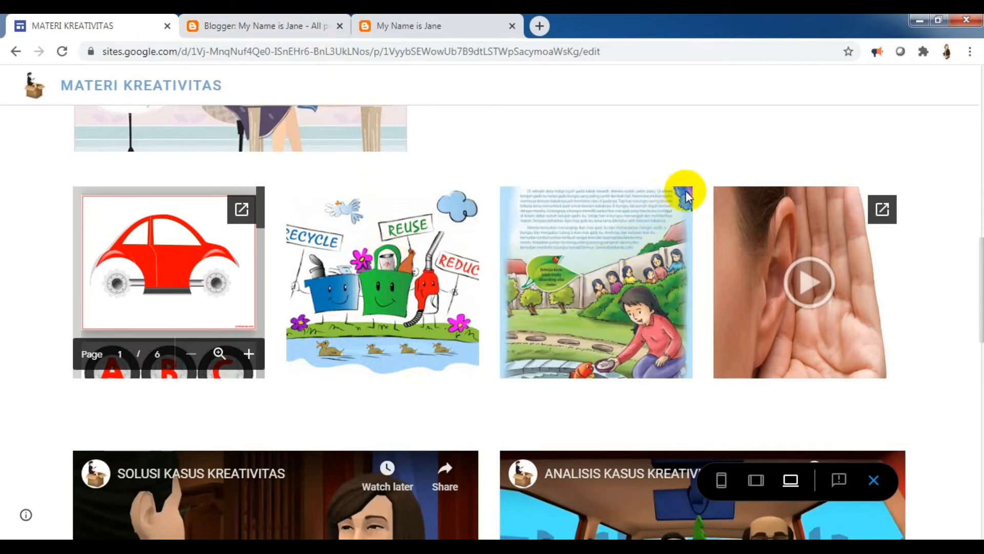
pyautogui.click(631, 312)
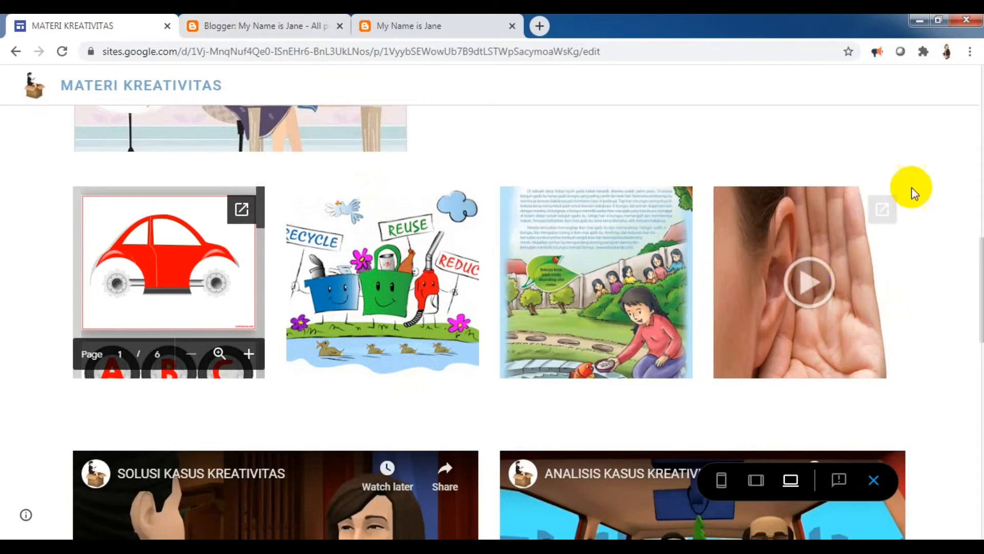
pyautogui.click(881, 208)
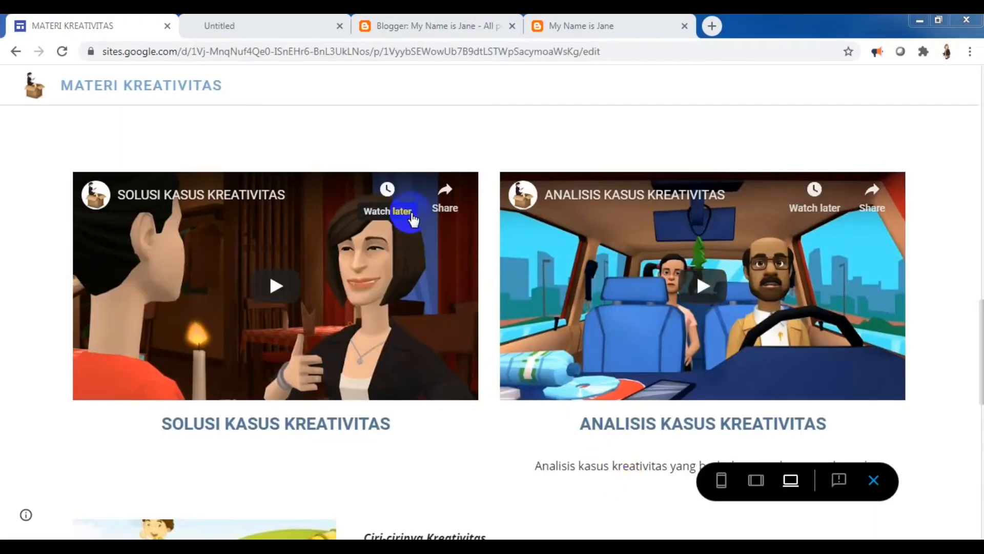
# Play the SOLUSI KASUS KREATIVITAS video, check its share link, and pause playback.
pyautogui.click(273, 285)
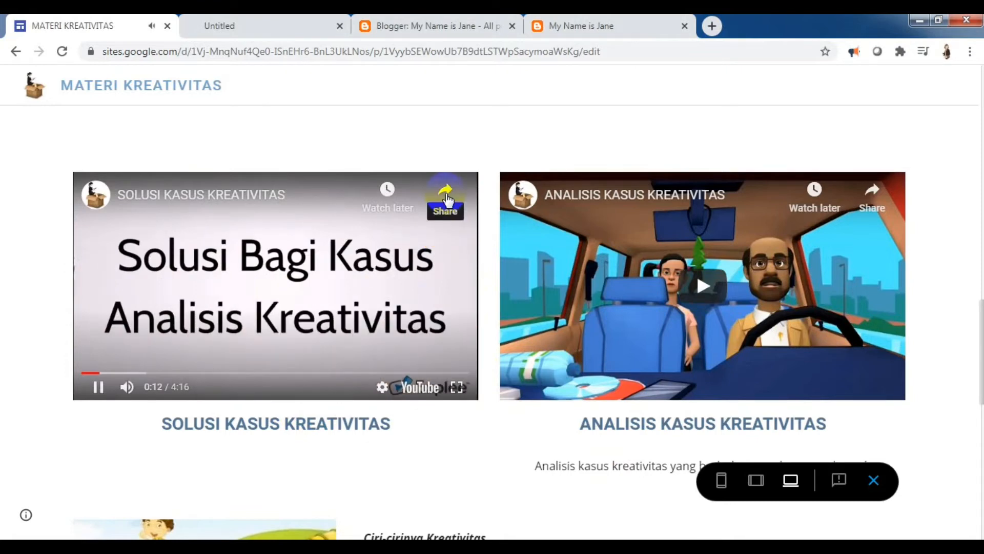
pyautogui.click(446, 199)
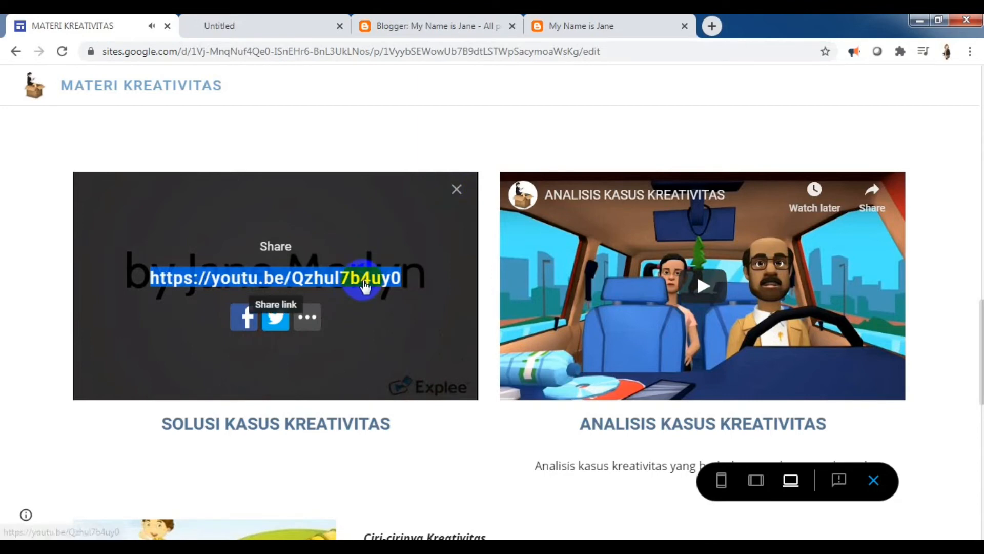
pyautogui.click(458, 192)
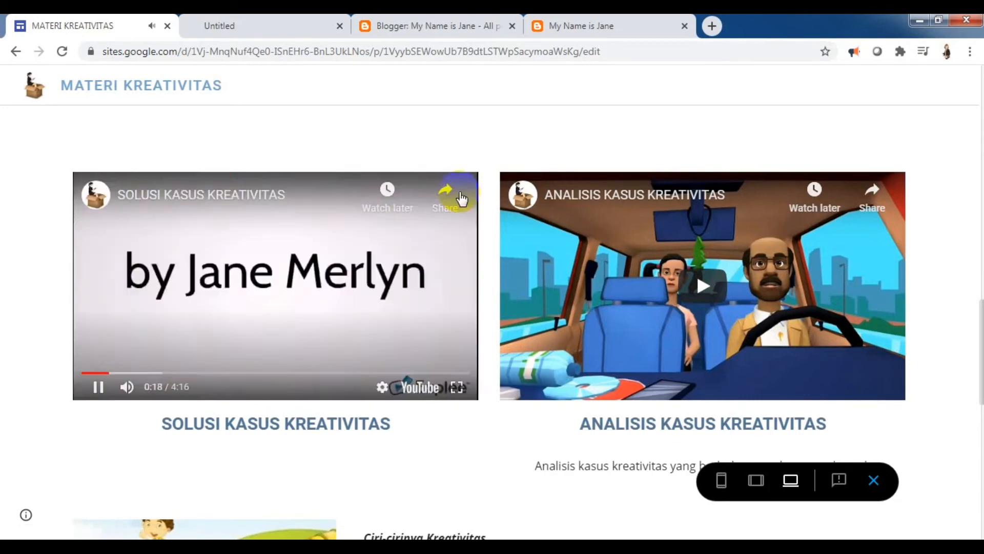
pyautogui.click(302, 295)
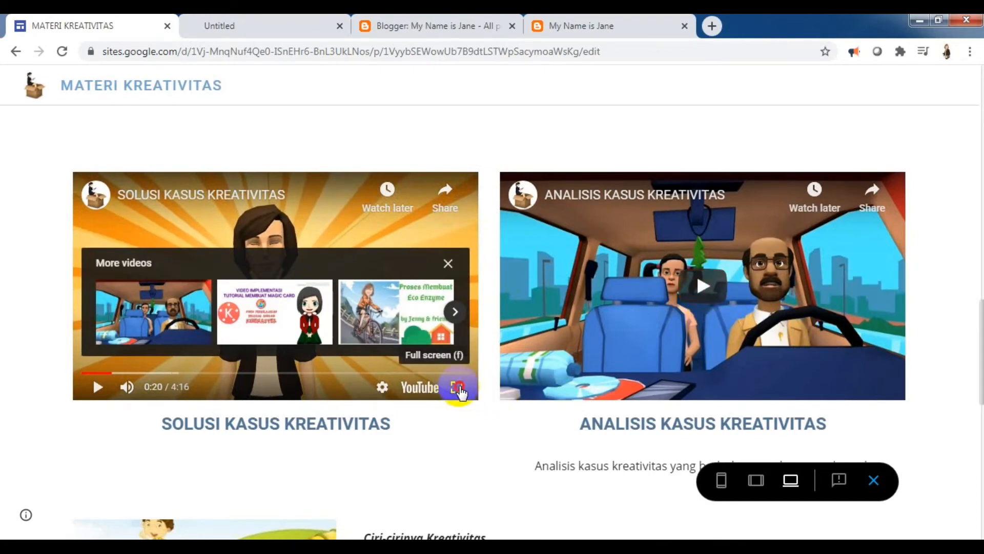
# View the SOLUSI KASUS KREATIVITAS video full screen and on YouTube, and return to the preview with its video suggestions dismissed.
pyautogui.click(458, 389)
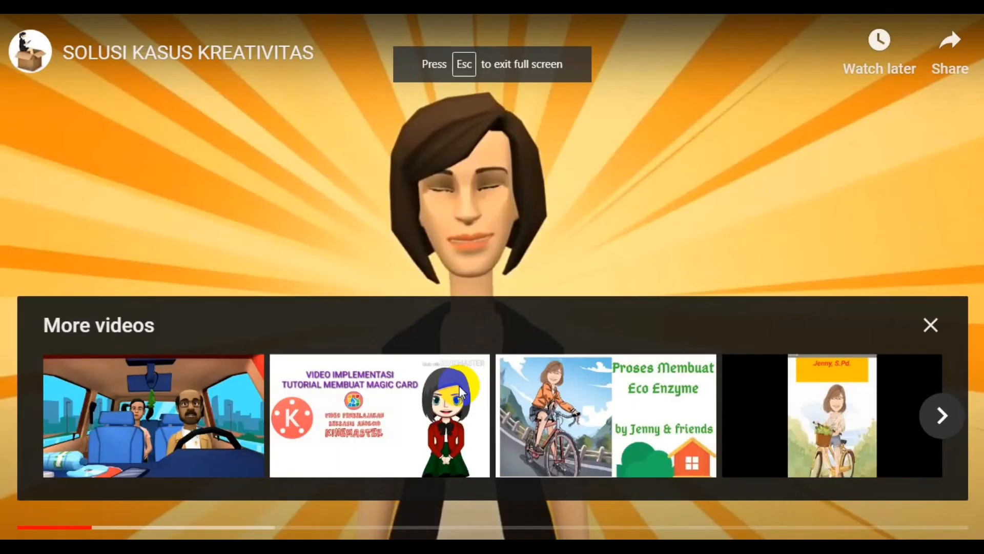
pyautogui.click(560, 126)
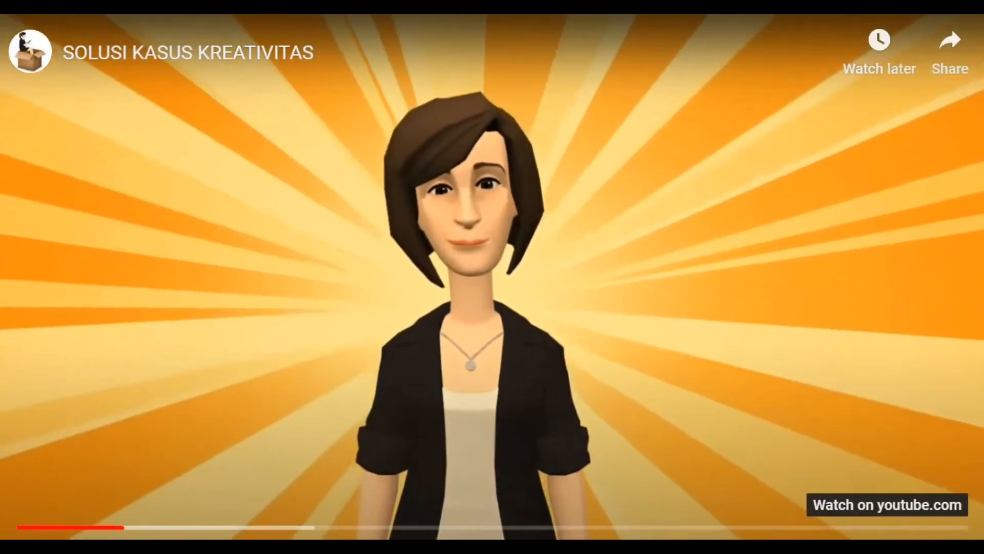
pyautogui.click(890, 546)
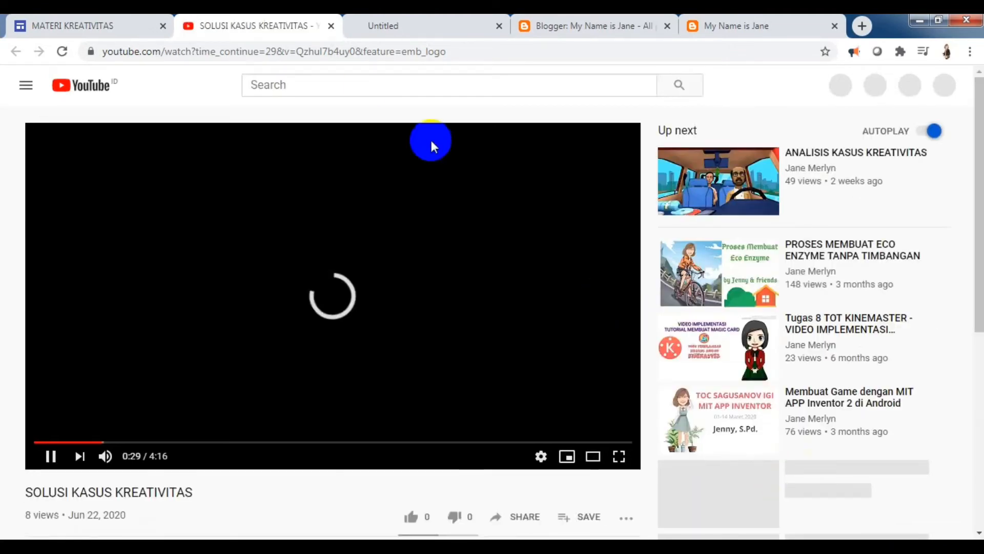
pyautogui.click(333, 27)
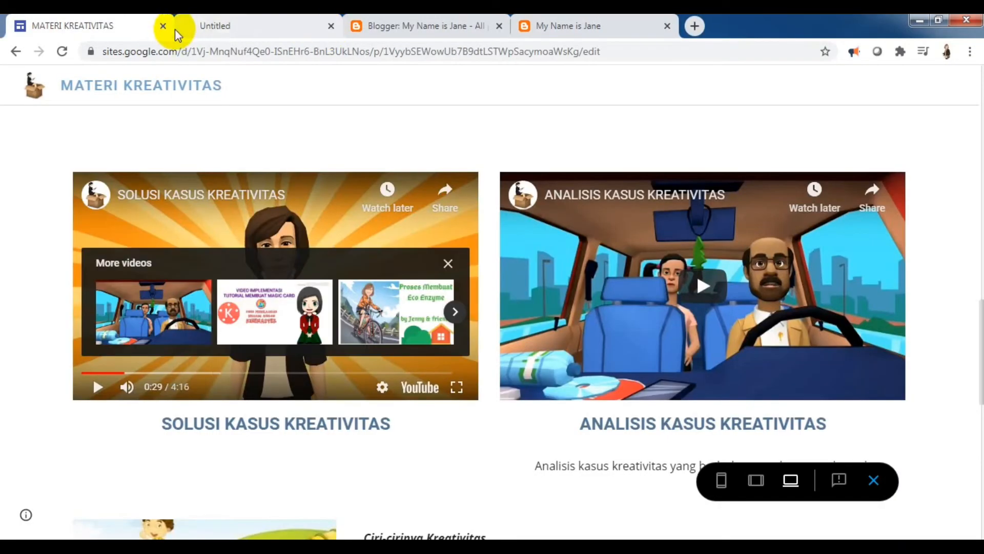
pyautogui.click(445, 264)
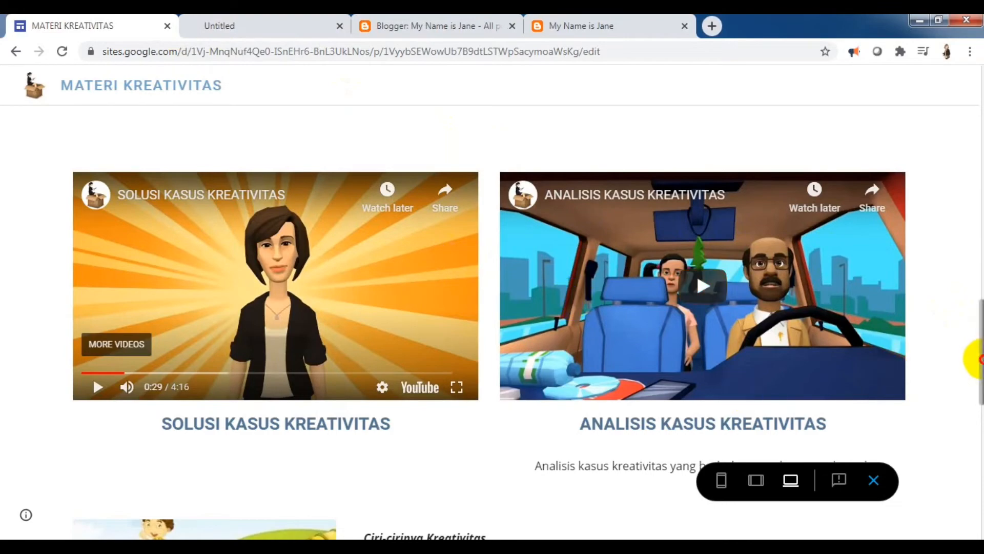
# Check the Ciri-cirinya Kreativitas section in the preview and open the RENUNGAN BAGI GURU post from its card.
pyautogui.scroll(-7, 980, 359)
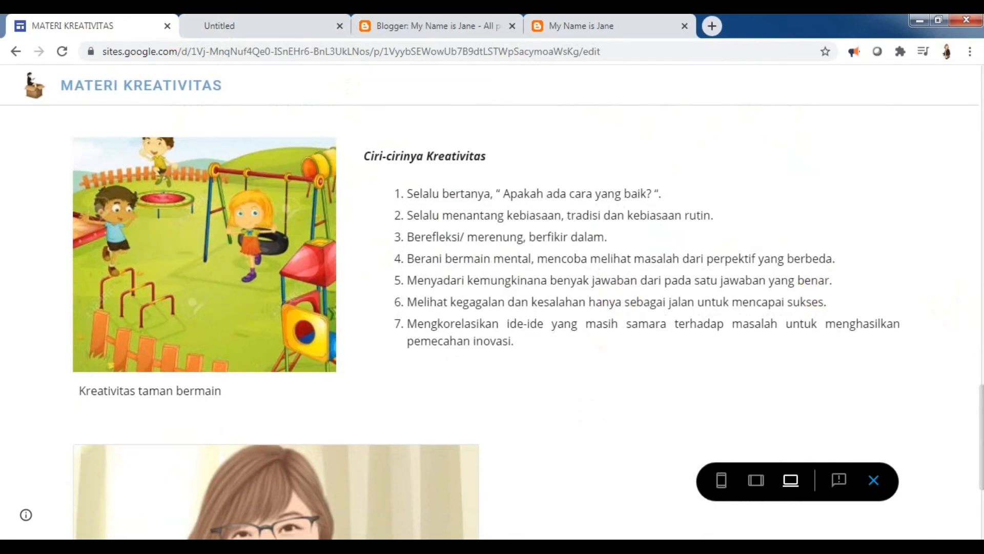
pyautogui.moveTo(979, 415); pyautogui.dragTo(979, 463)
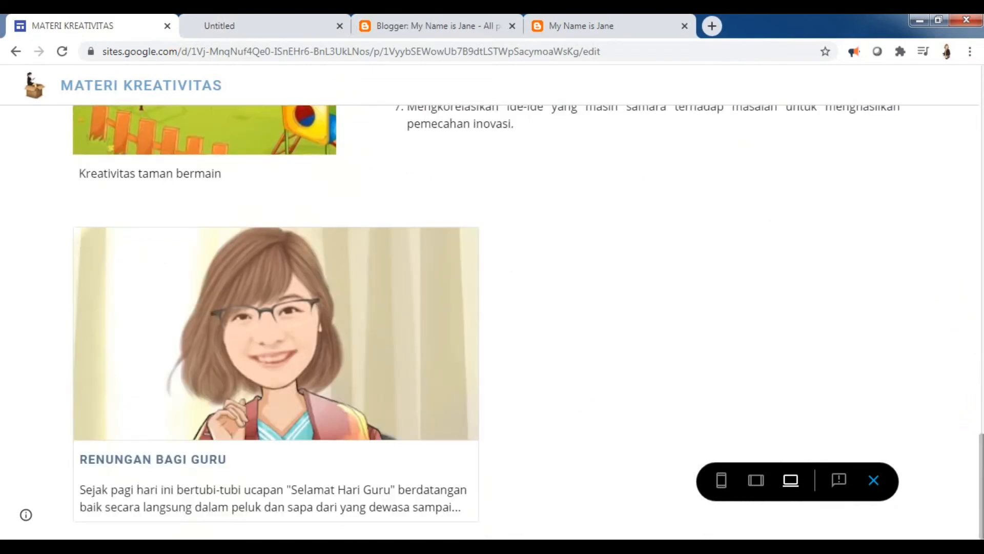
pyautogui.click(312, 348)
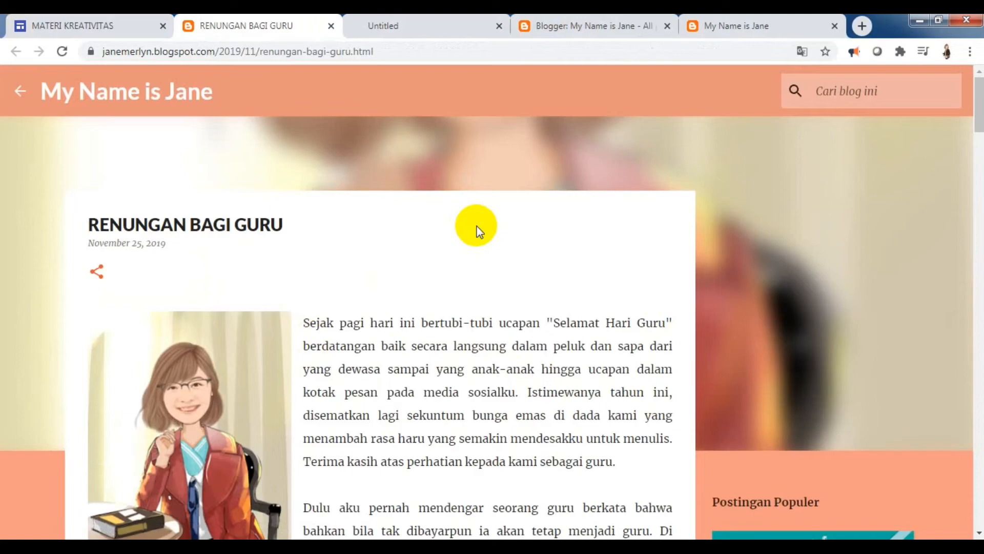
# Open the blog's BERBAGI APLIKASI EDUKASI BELAJAR DUNIA HEWAN & MEWARNAI ANAK TK post and read its beginning.
pyautogui.moveTo(979, 123); pyautogui.dragTo(980, 222)
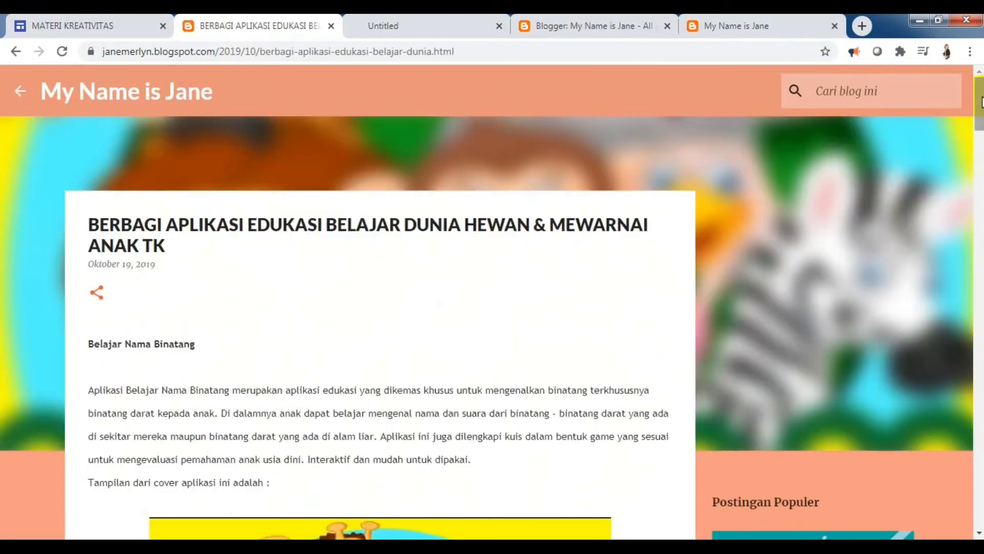
pyautogui.moveTo(980, 101)
pyautogui.mouseDown()
pyautogui.moveTo(980, 134)
pyautogui.moveTo(979, 112)
pyautogui.mouseUp()
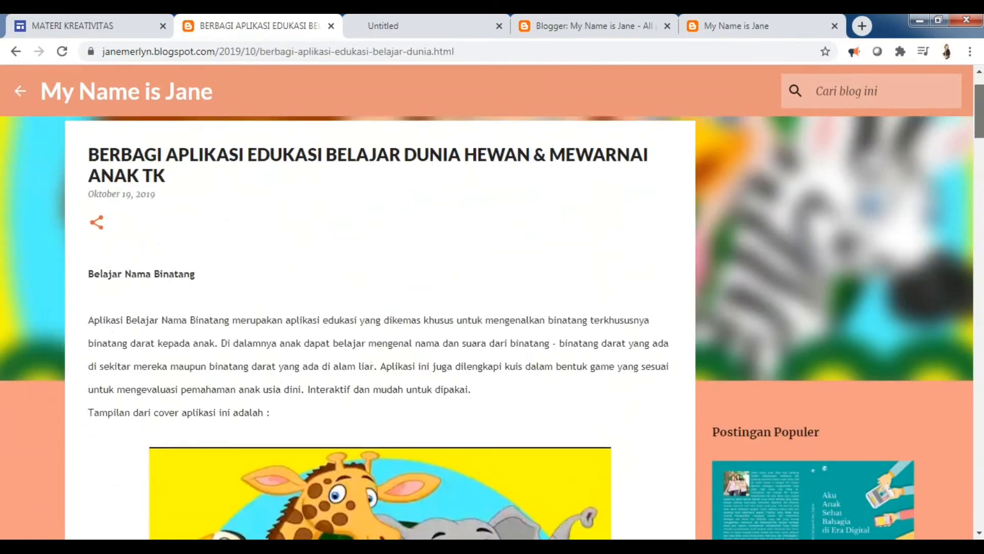
pyautogui.moveTo(980, 112); pyautogui.dragTo(980, 113)
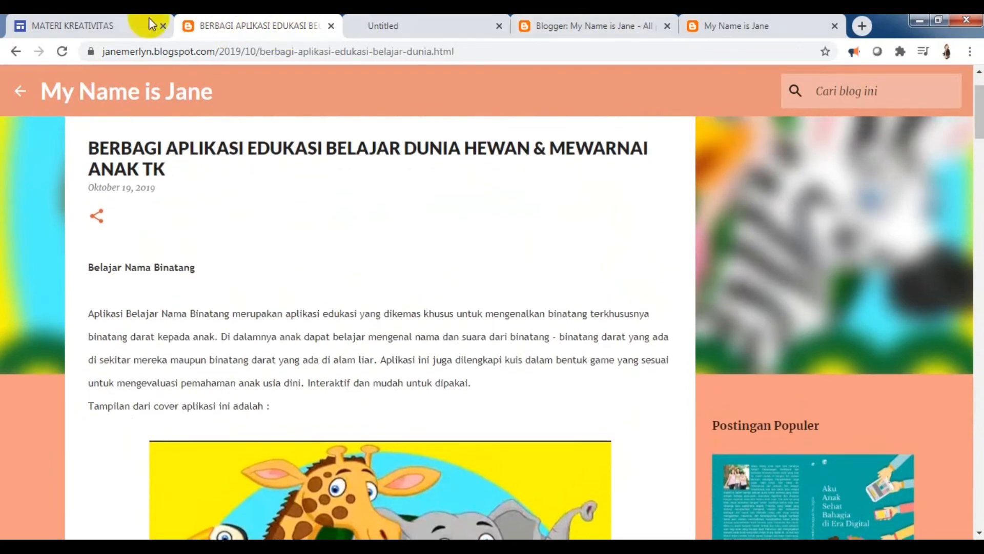
# Return to the site, exit the preview and open link entry for the playground image beside the Ciri-cirinya Kreativitas section.
pyautogui.click(125, 23)
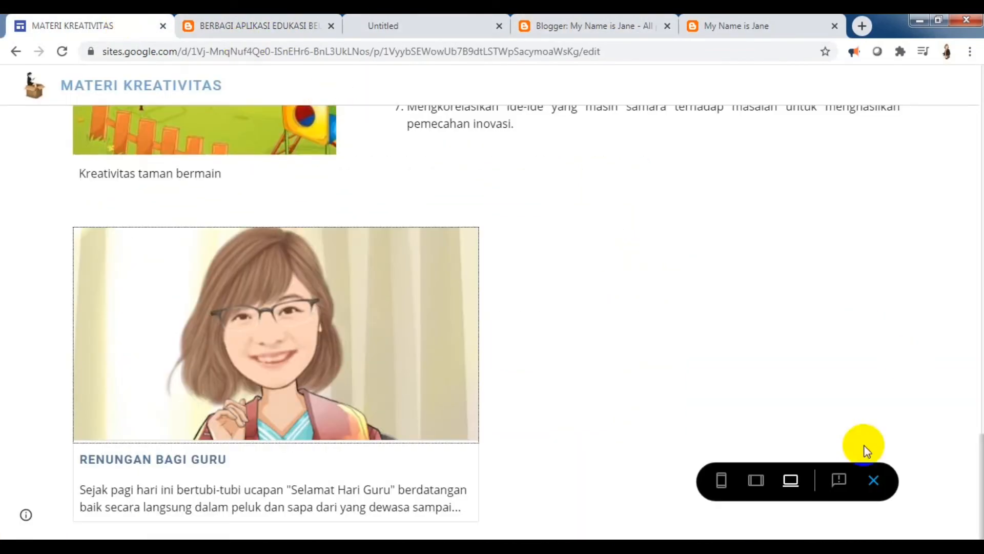
pyautogui.click(874, 480)
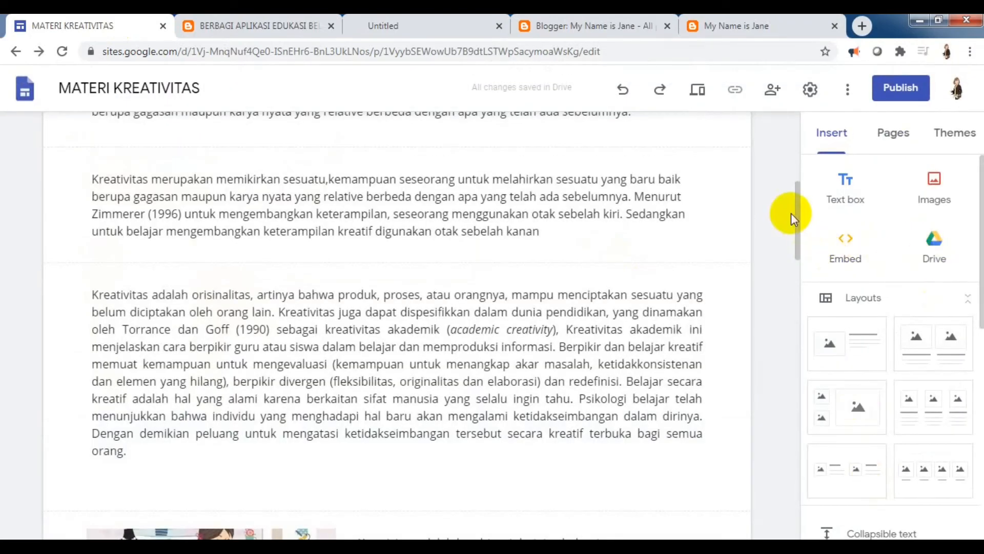
pyautogui.moveTo(798, 257); pyautogui.dragTo(813, 431)
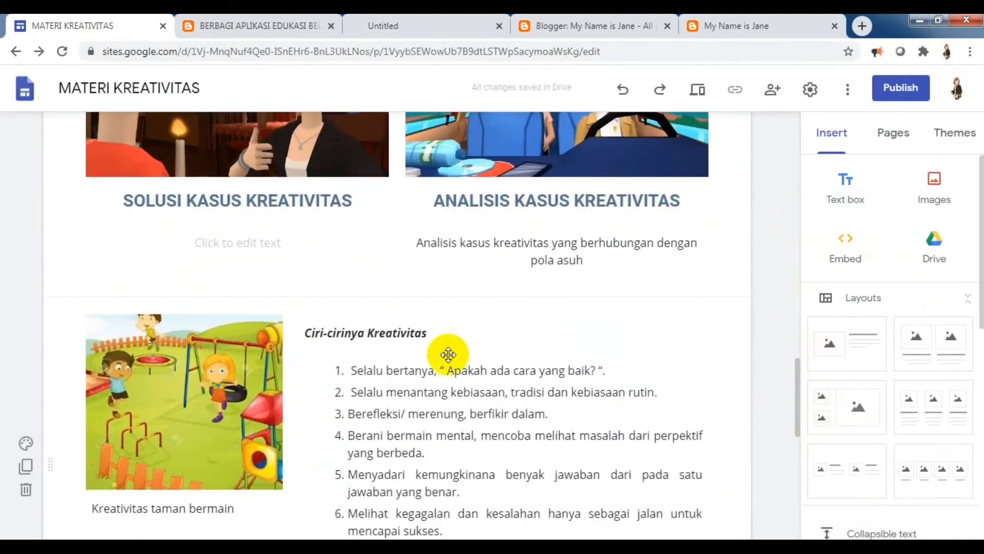
pyautogui.click(193, 393)
pyautogui.rightClick(193, 393)
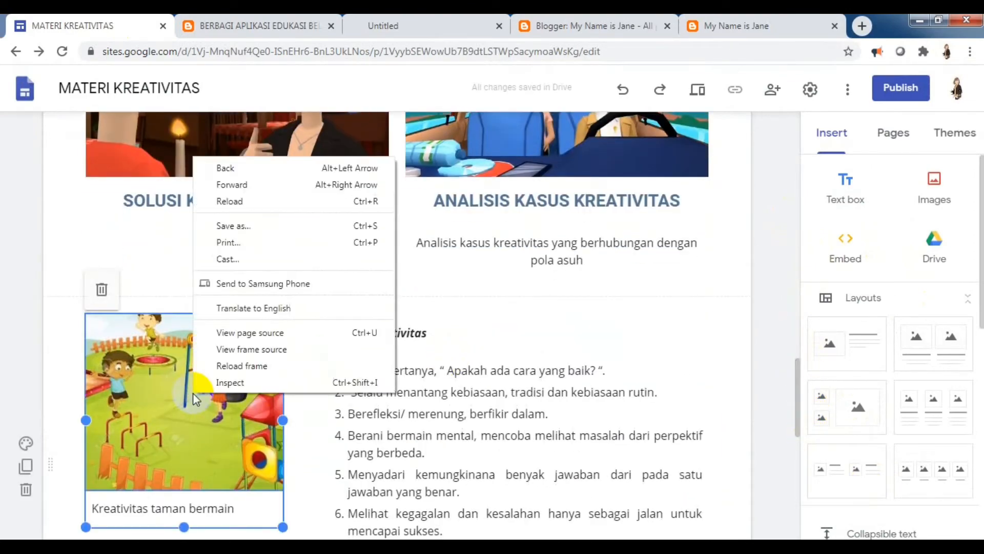
pyautogui.press('Escape')
pyautogui.click(168, 386)
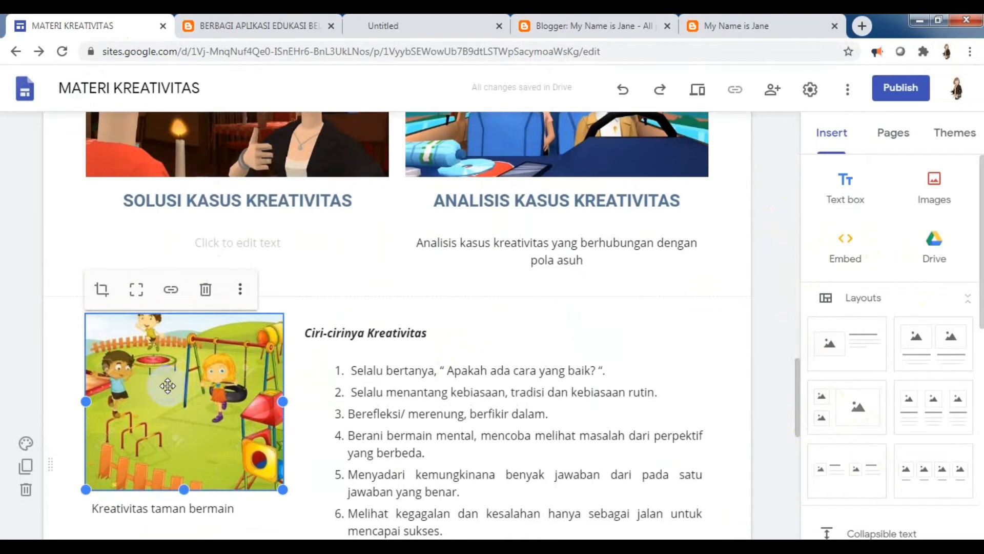
pyautogui.click(176, 291)
pyautogui.click(176, 290)
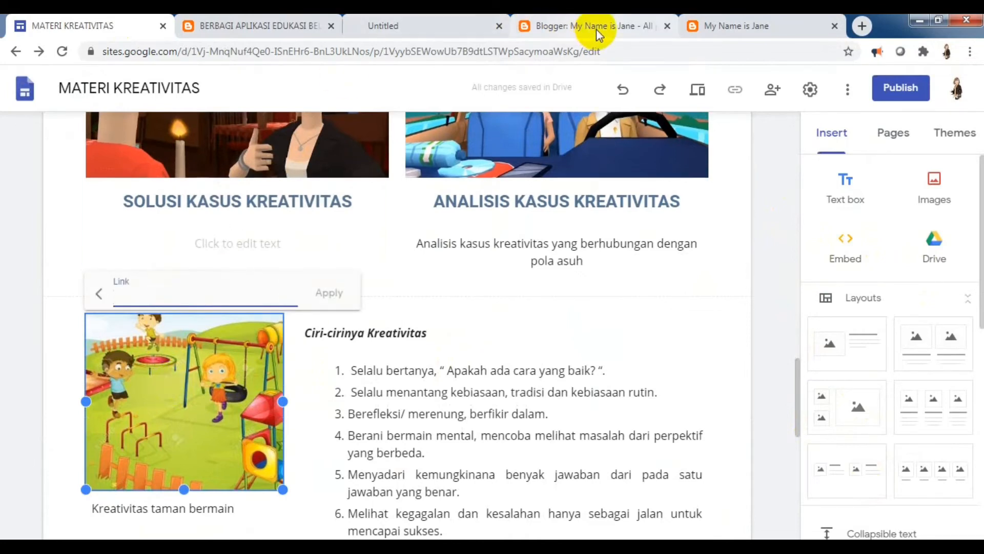
# Copy the full web address of the blog's BERBAGI APLIKASI EDUKASI BELAJAR DUNIA HEWAN & MEWARNAI ANAK TK post.
pyautogui.click(271, 25)
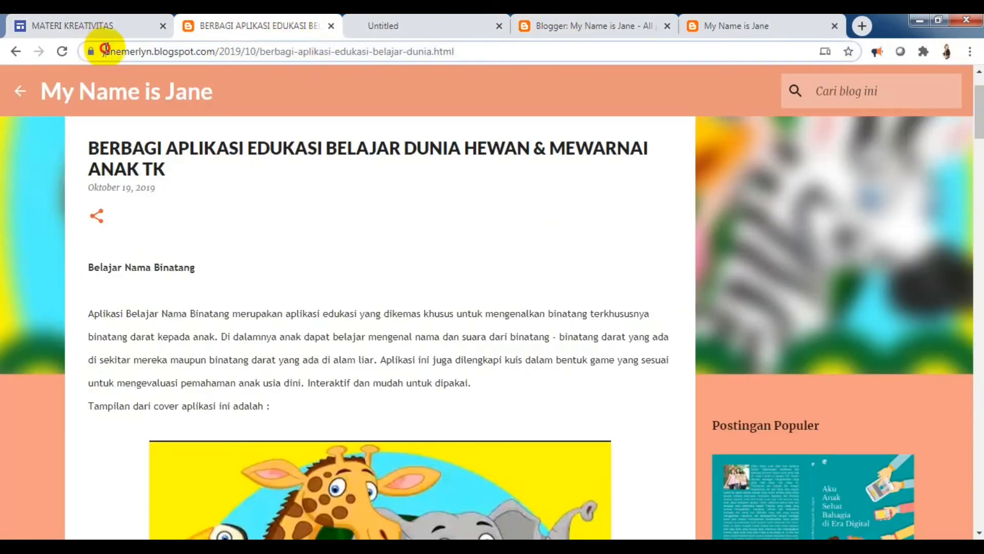
pyautogui.moveTo(103, 50); pyautogui.dragTo(569, 49)
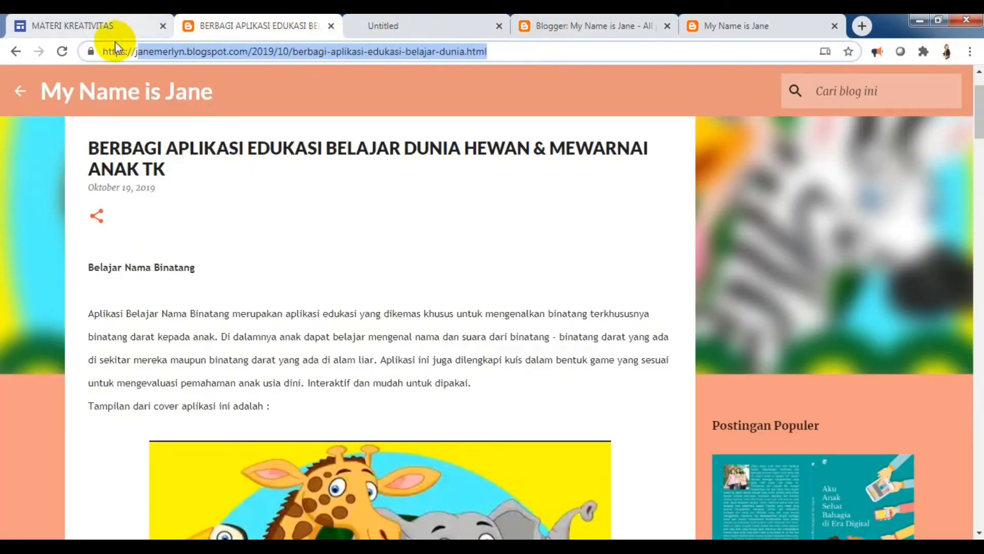
pyautogui.moveTo(103, 51); pyautogui.dragTo(451, 51)
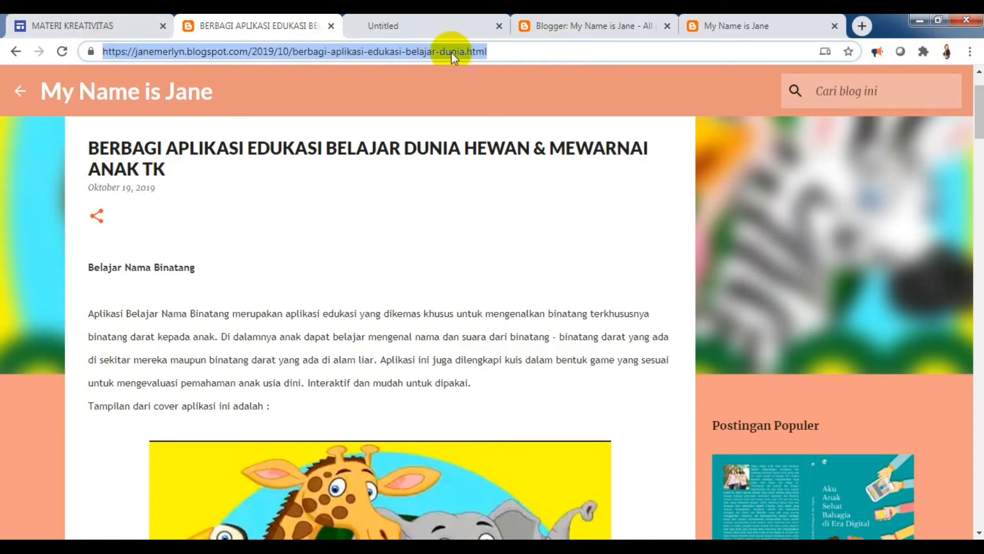
pyautogui.rightClick(451, 51)
pyautogui.click(502, 128)
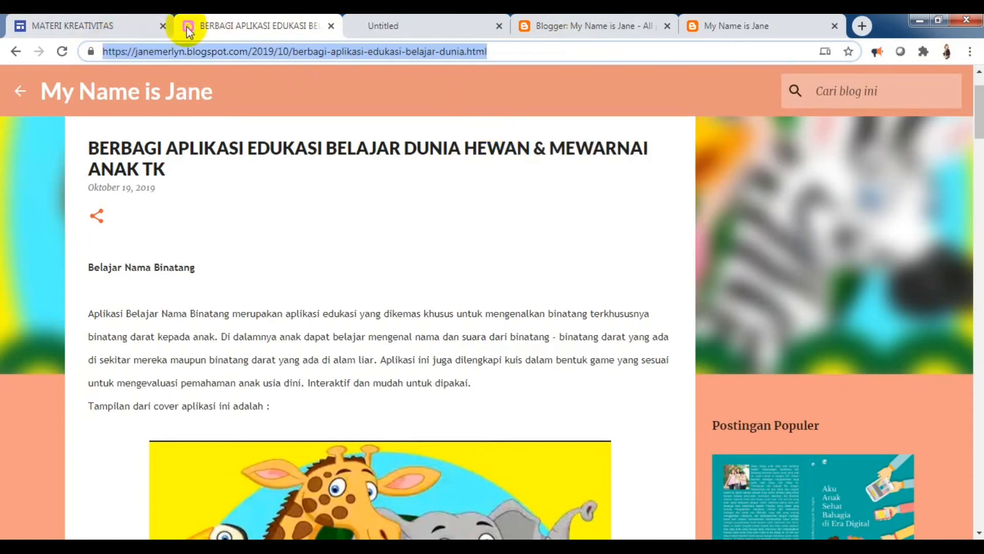
# Paste the copied post address as the playground image's link in the site editor and apply it.
pyautogui.click(128, 25)
pyautogui.rightClick(188, 299)
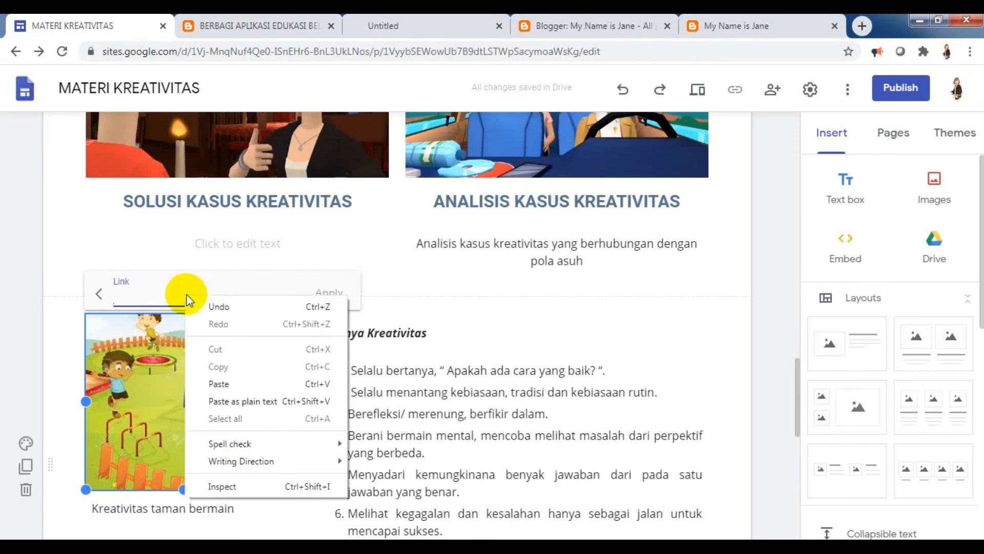
pyautogui.click(233, 381)
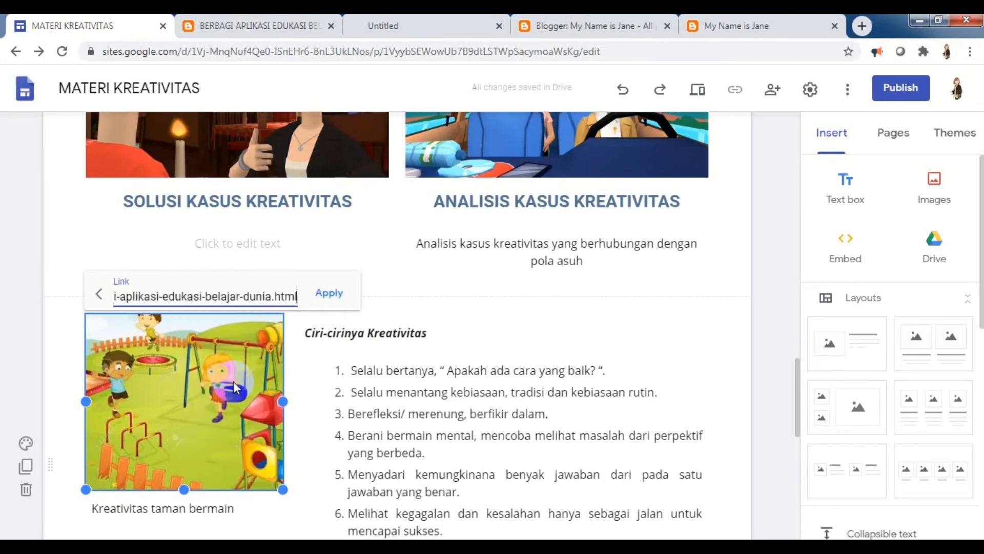
pyautogui.click(330, 301)
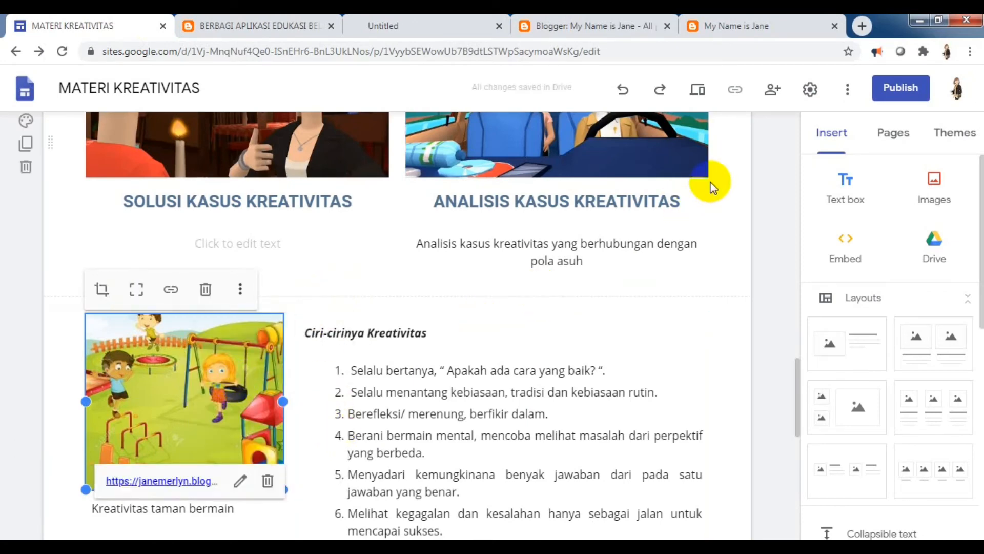
# Preview the site, test the playground image's link to the blog post, and return to the preview.
pyautogui.click(697, 90)
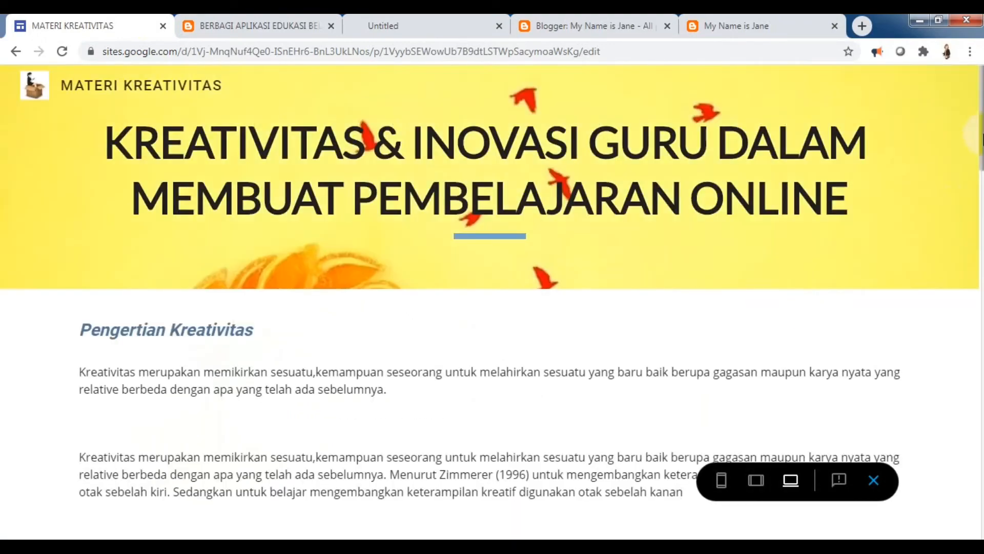
pyautogui.scroll(-20, 981, 207)
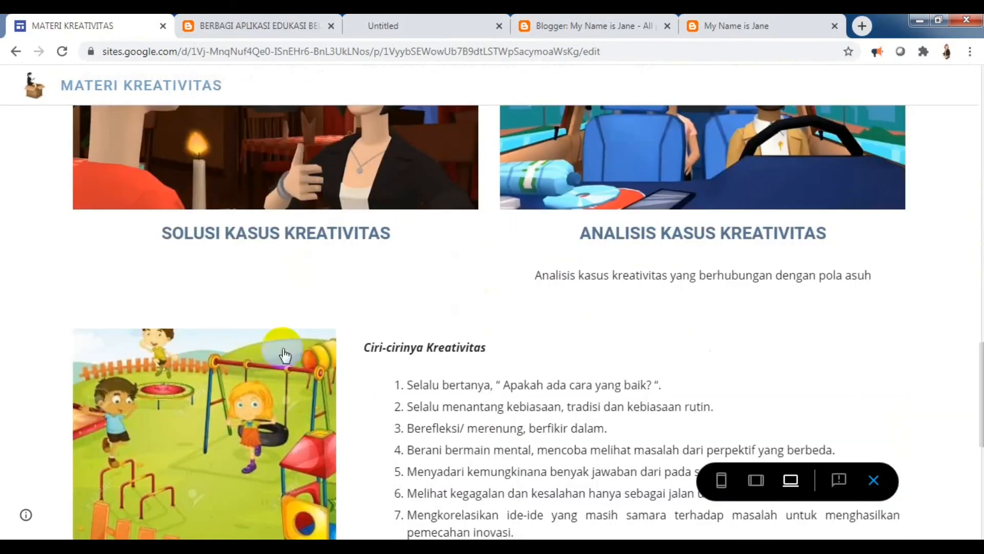
pyautogui.click(275, 379)
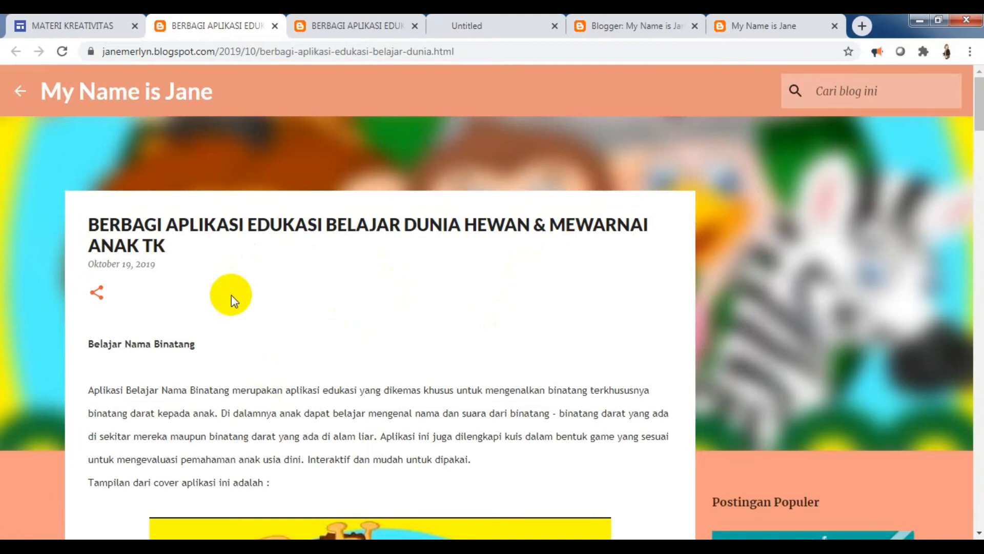
pyautogui.click(106, 23)
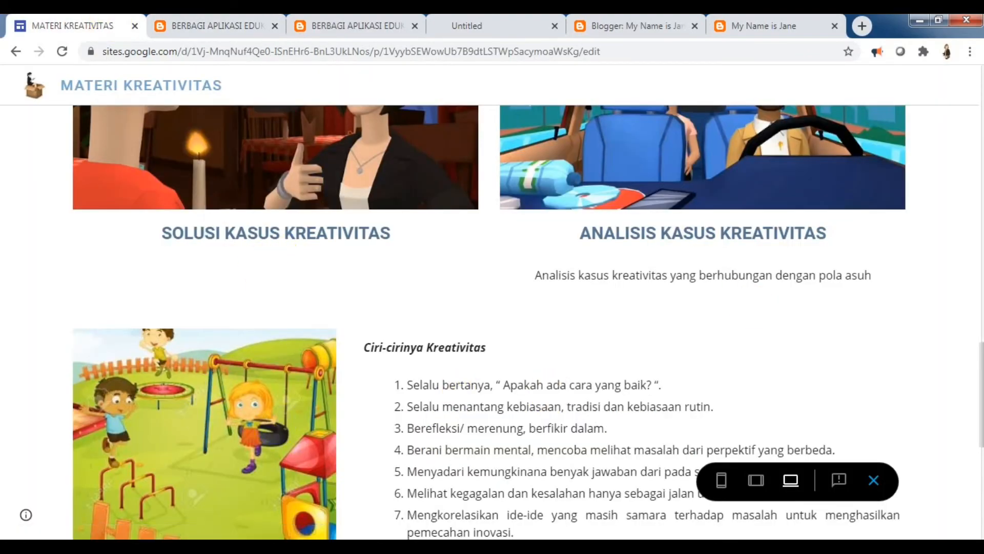
# Review the creativity list, the two case videos and the four-item media row in the preview, and exit it.
pyautogui.moveTo(978, 378); pyautogui.dragTo(978, 414)
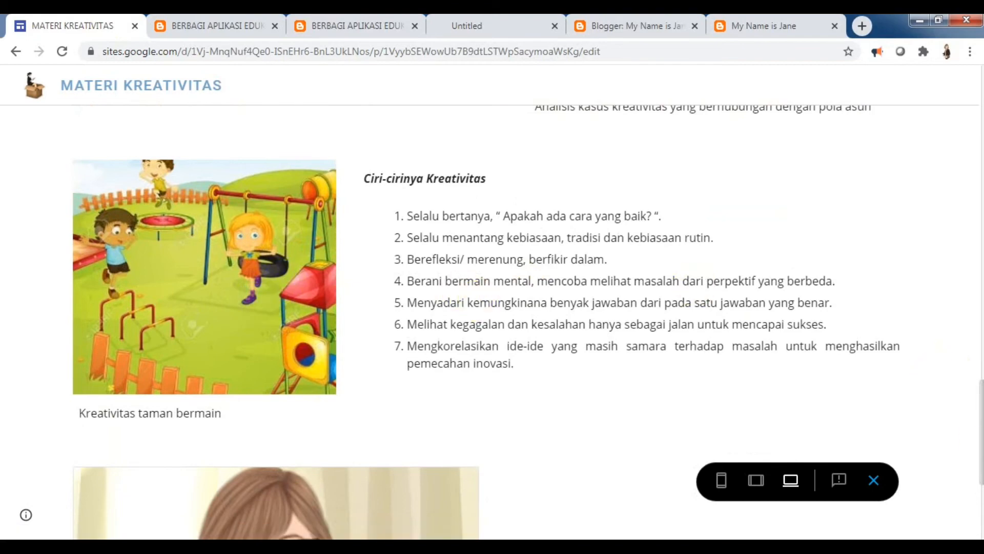
pyautogui.moveTo(979, 444); pyautogui.dragTo(979, 377)
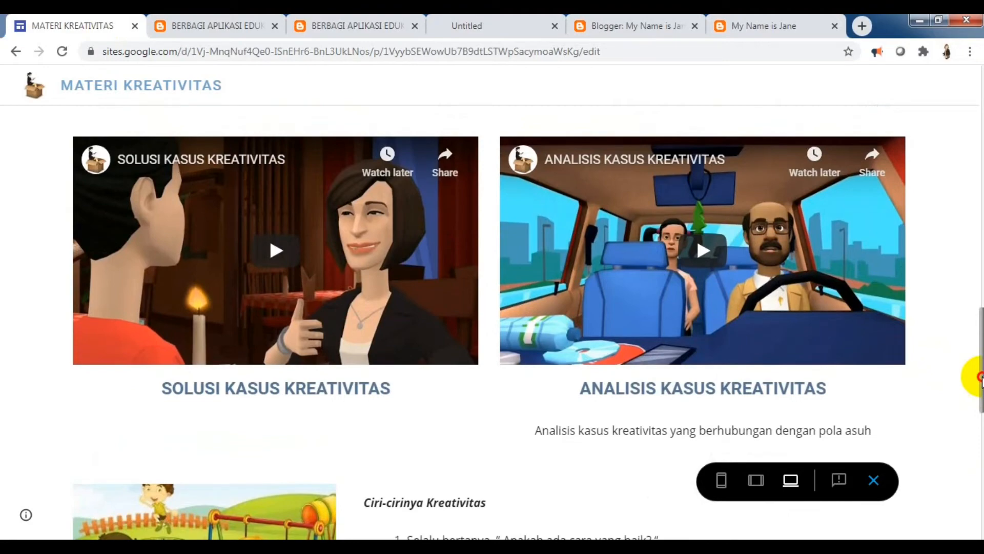
pyautogui.moveTo(979, 376); pyautogui.dragTo(979, 302)
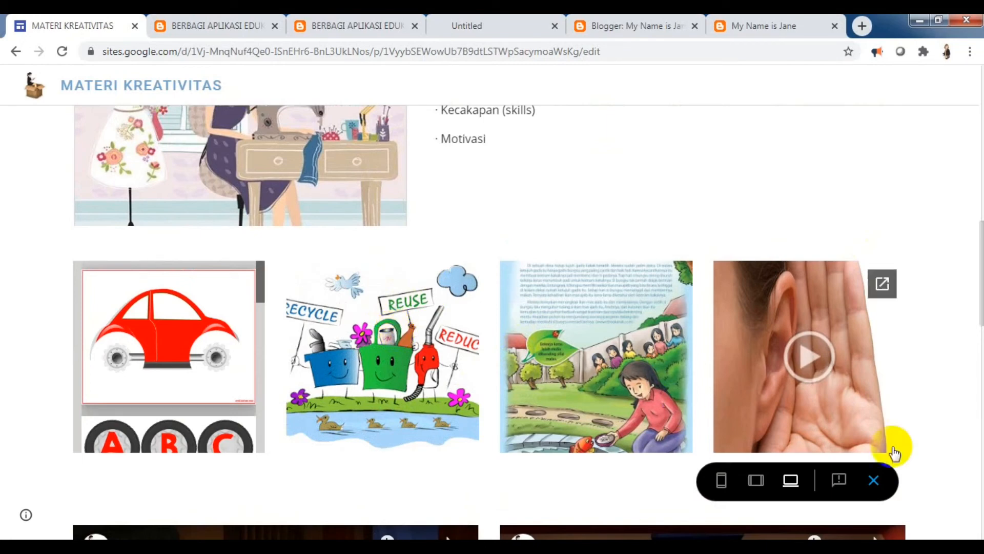
pyautogui.click(874, 480)
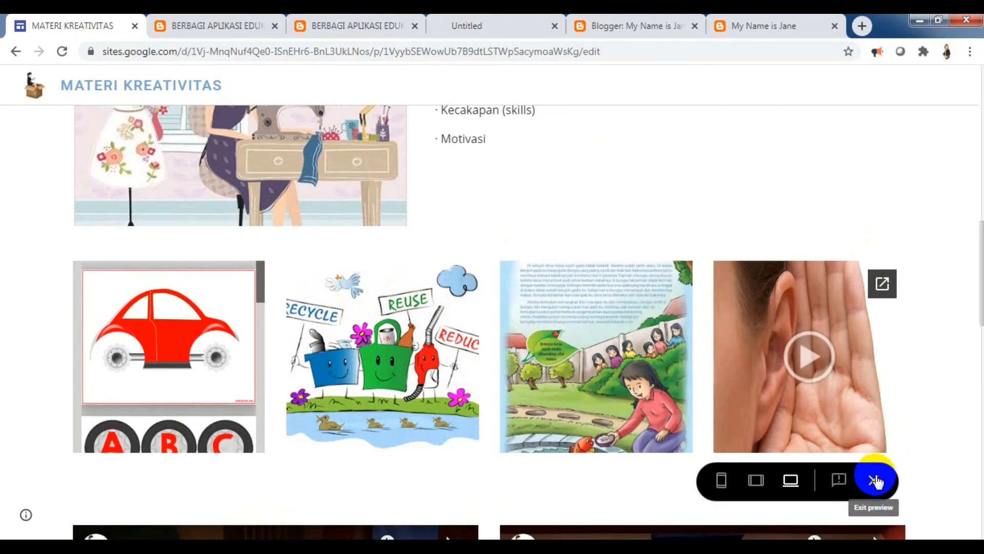
pyautogui.click(874, 479)
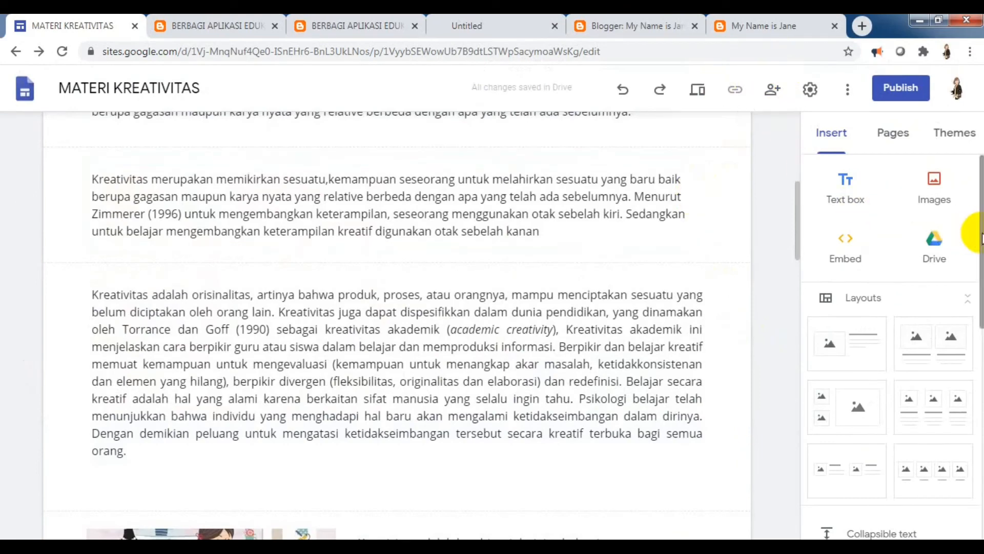
# Select the Recycle, Reuse, Reduce picture in the four-item media row and open its link entry.
pyautogui.scroll(-2, 968, 237)
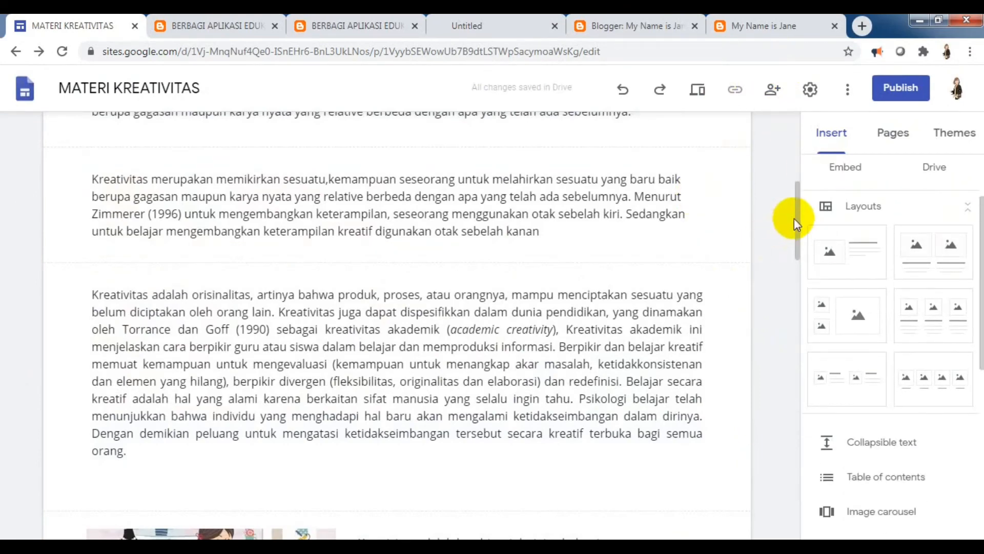
pyautogui.moveTo(796, 220); pyautogui.dragTo(801, 324)
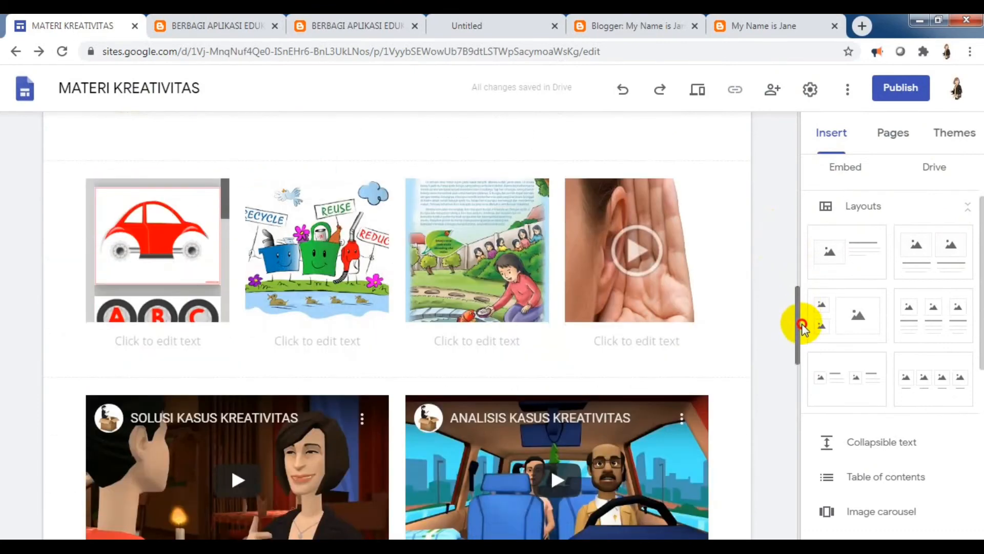
pyautogui.click(302, 262)
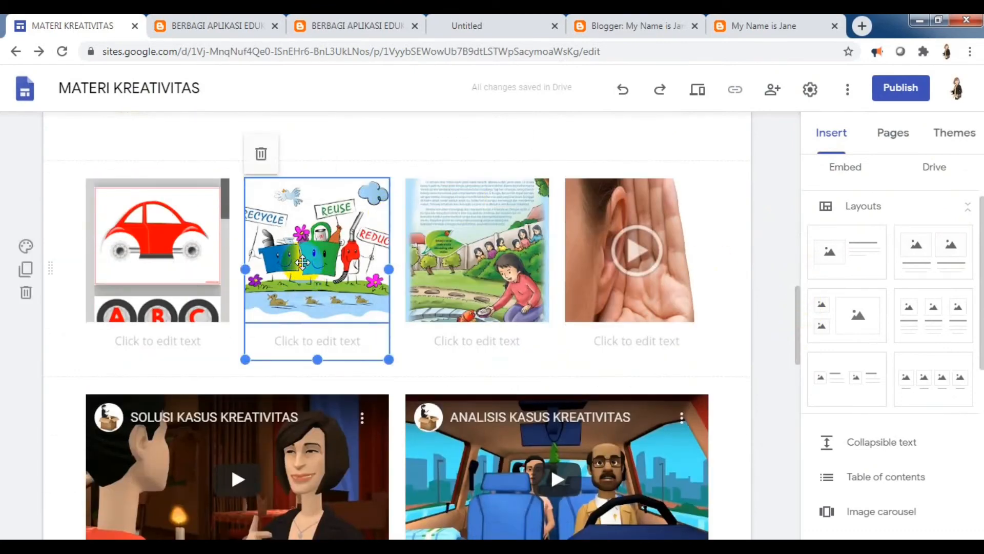
pyautogui.rightClick(303, 263)
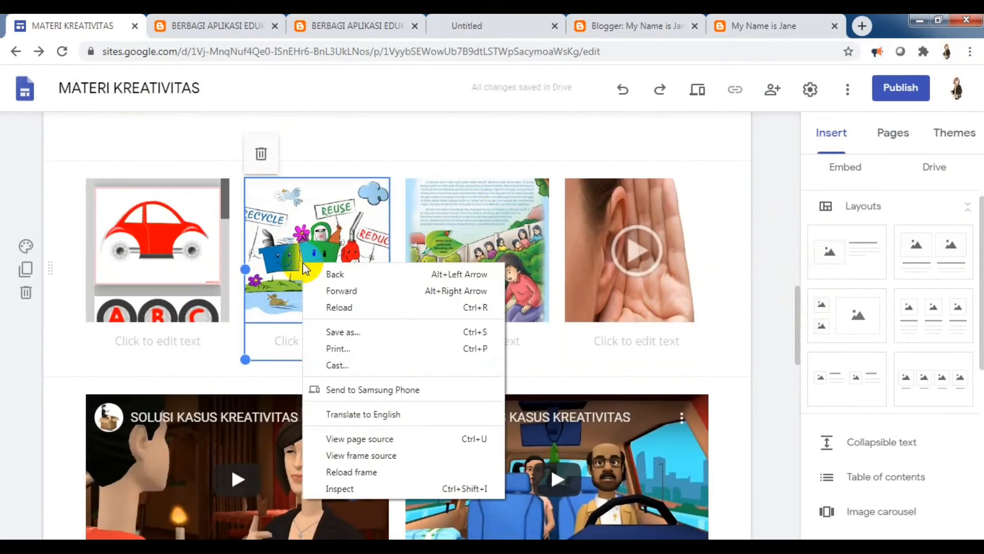
pyautogui.click(277, 241)
pyautogui.doubleClick(275, 241)
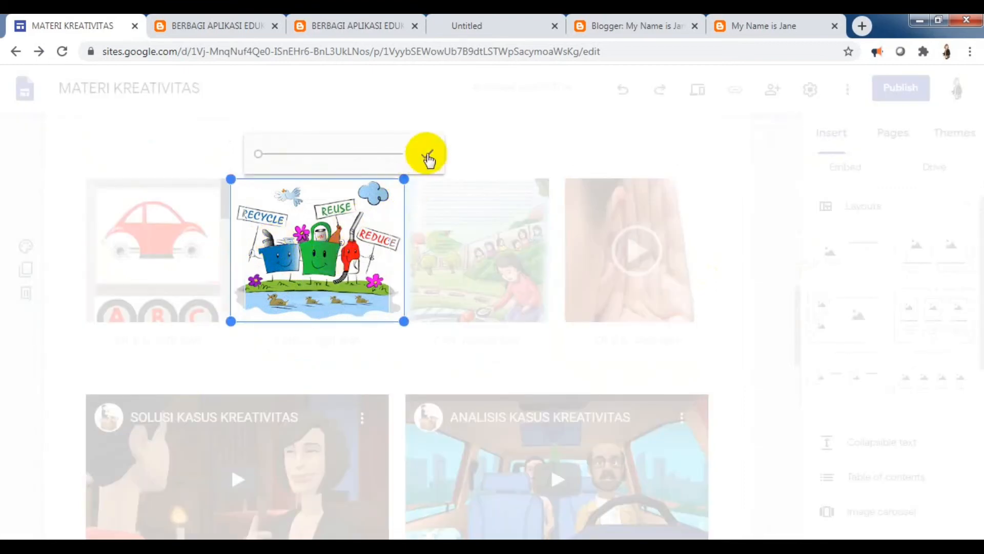
pyautogui.click(427, 154)
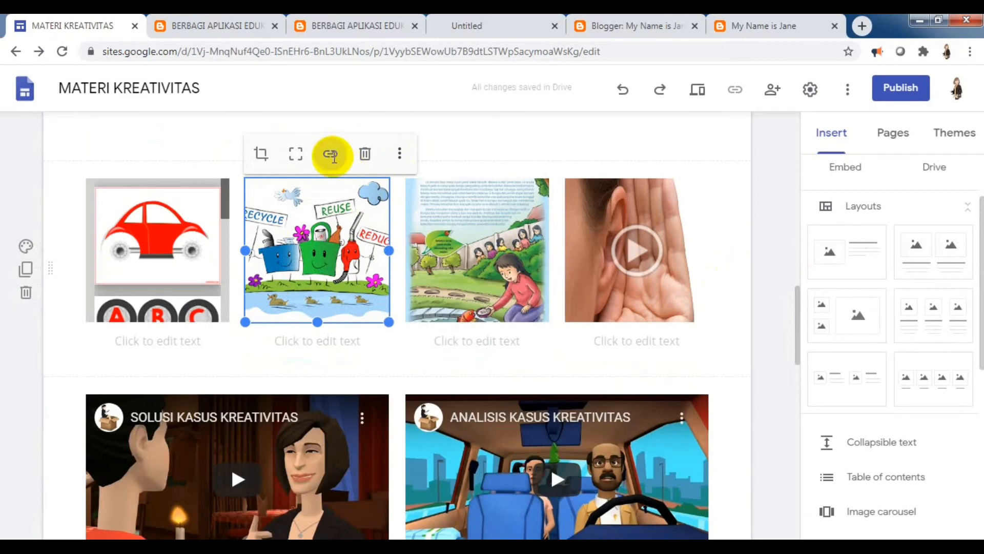
pyautogui.click(330, 154)
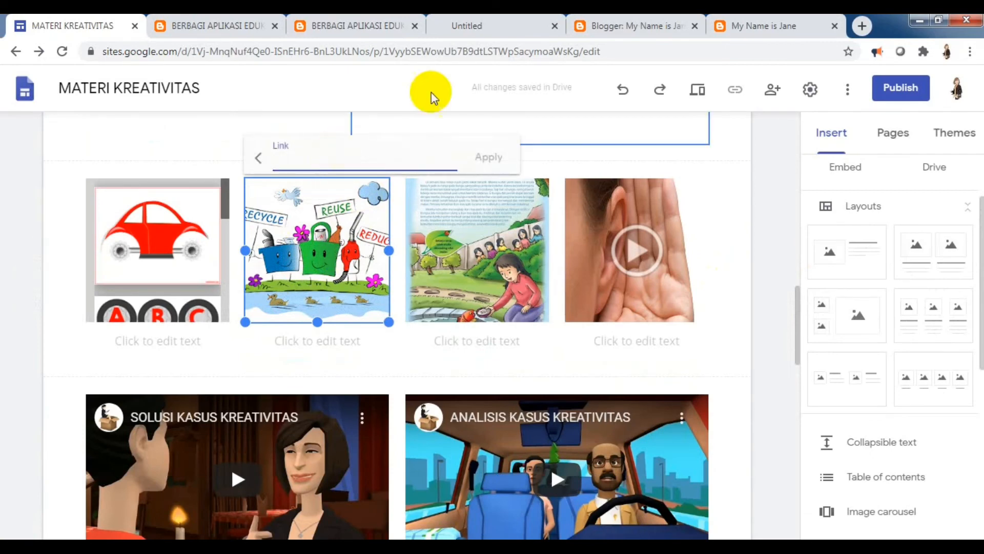
# Close the Untitled, Blogger dashboard and blog home page tabs and open a new browser tab.
pyautogui.click(555, 26)
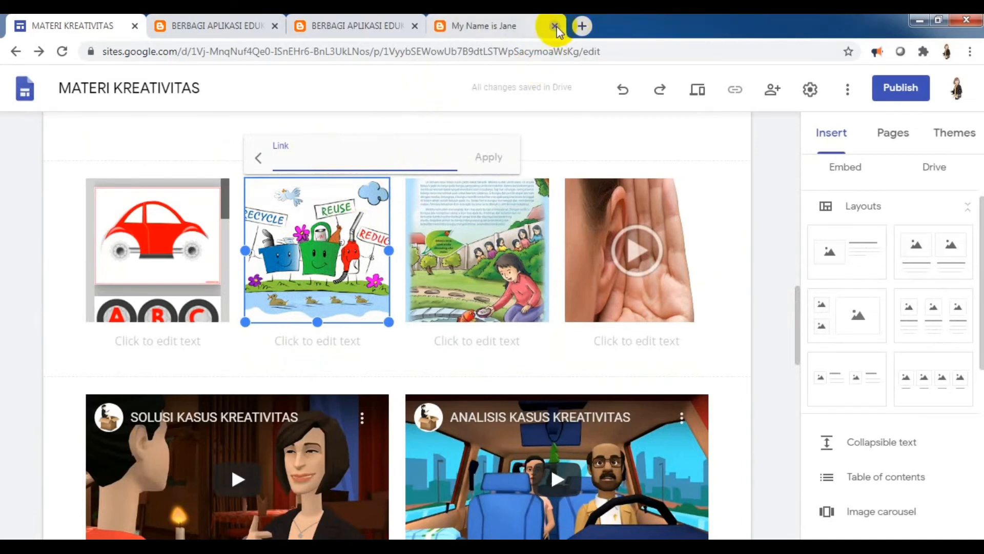
pyautogui.click(555, 26)
pyautogui.click(546, 26)
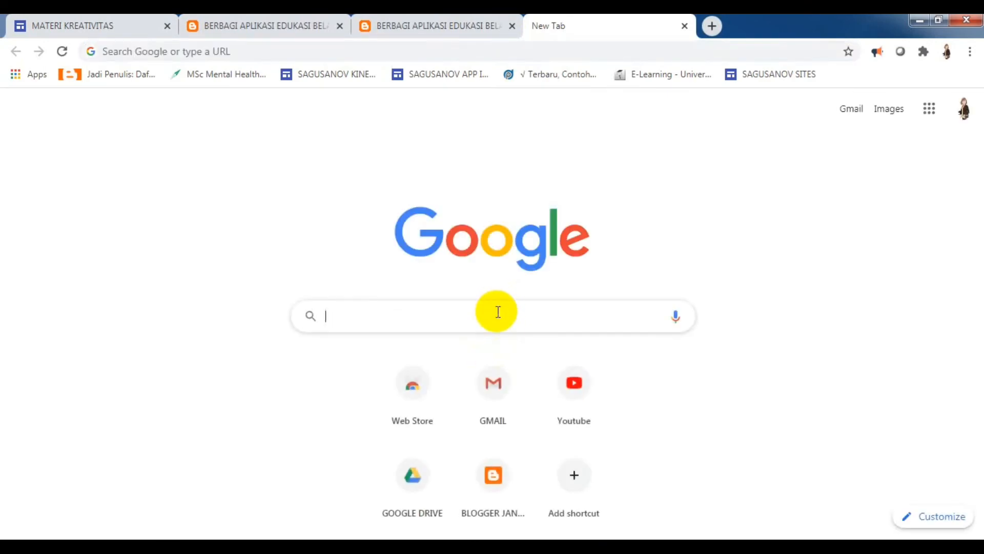
# Switch to YouTube, search for the teacher's channel by name, and open the channel page.
pyautogui.click(573, 382)
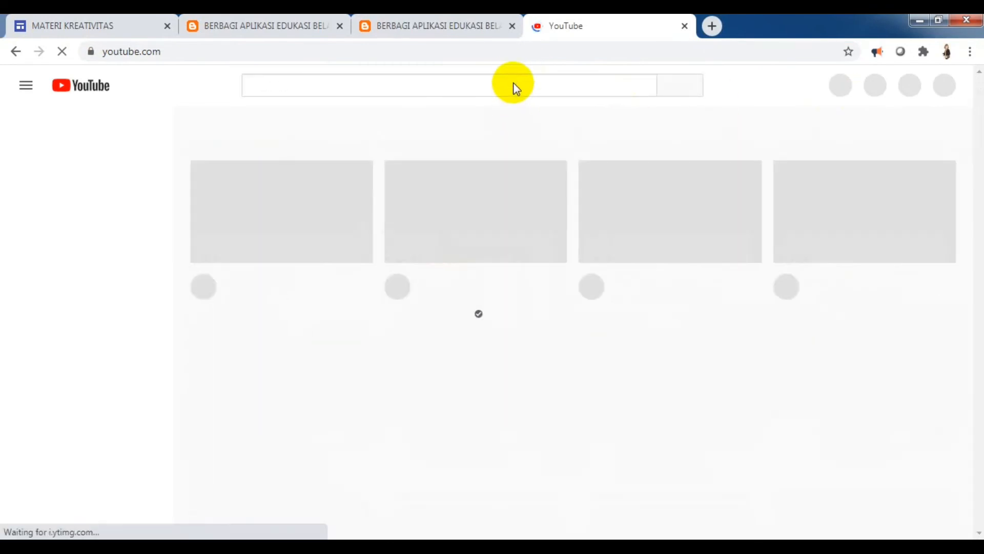
pyautogui.click(515, 83)
pyautogui.write('jane merlyn')
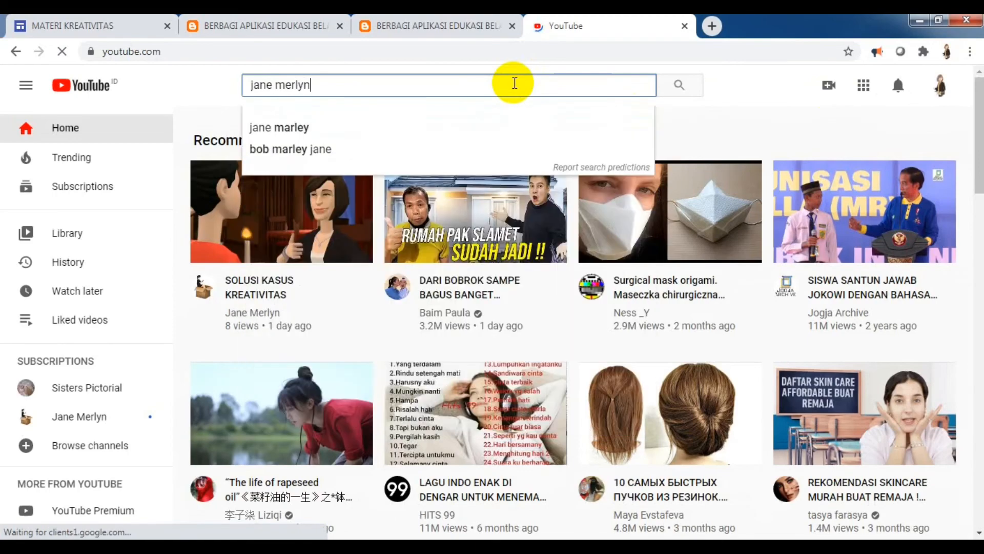
pyautogui.press('Return')
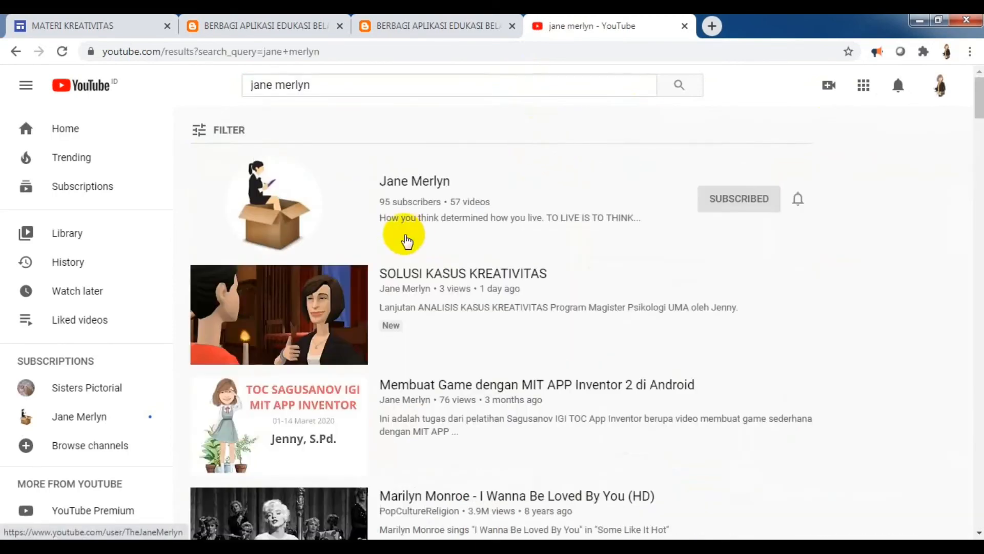
pyautogui.click(275, 208)
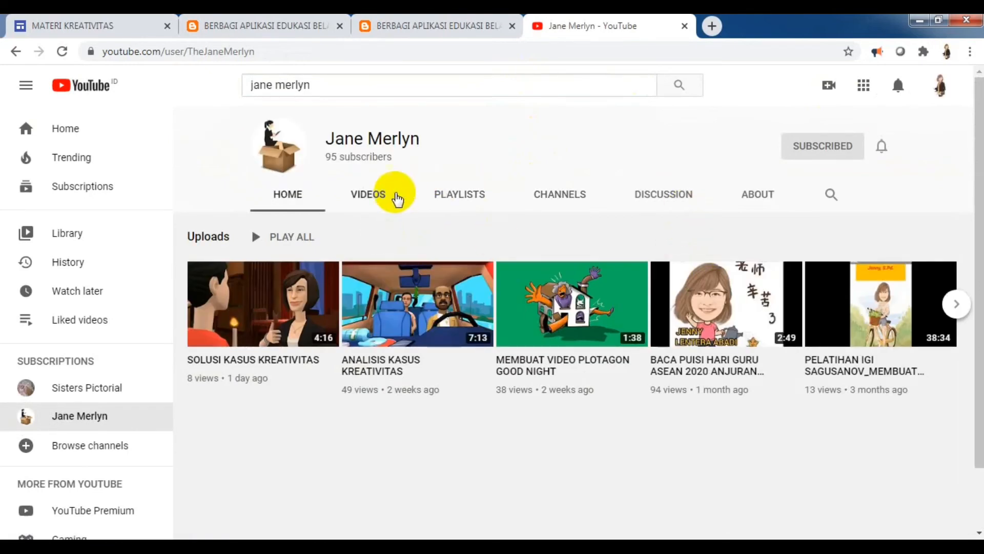
# Open the video CARA MUDAH MEMBUAT ECO ENZYME / BIO ENZYME DI RUMAH from the channel's video list.
pyautogui.click(384, 194)
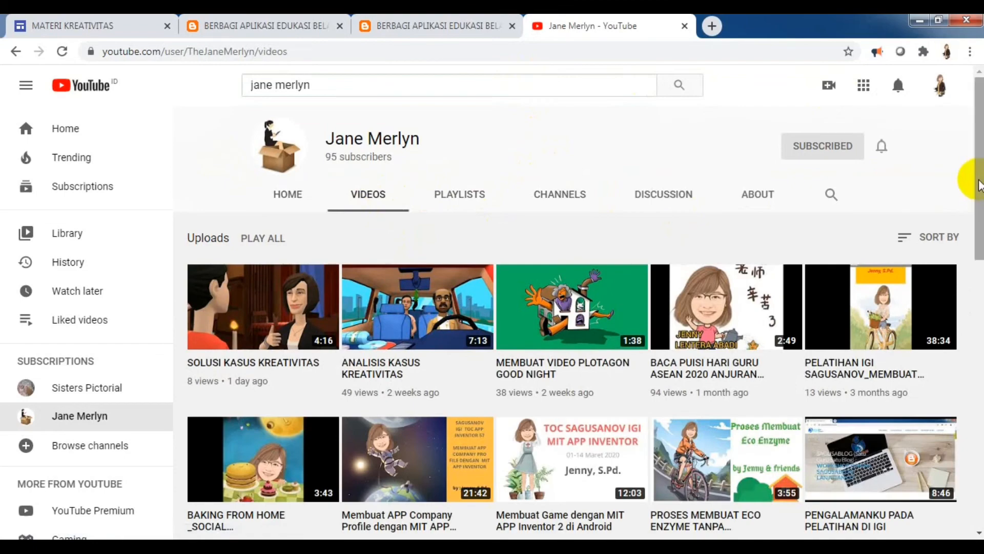
pyautogui.scroll(-5, 979, 185)
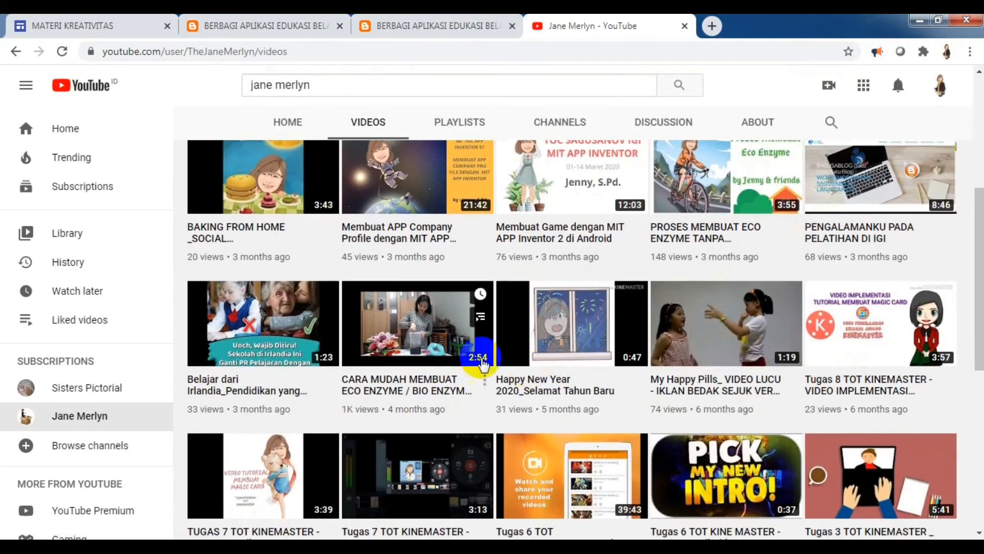
pyautogui.click(458, 375)
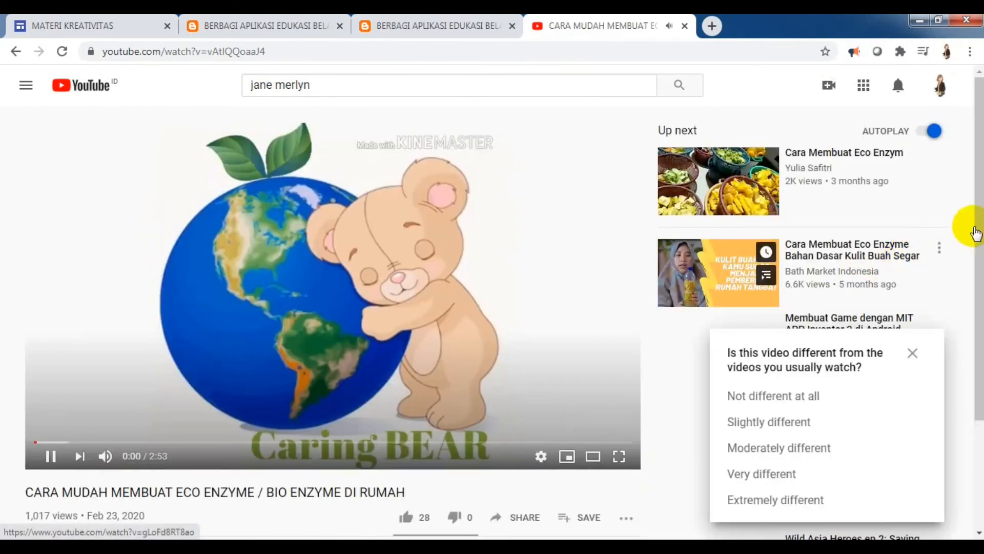
# Copy the eco enzyme video's share link and close the YouTube tab.
pyautogui.scroll(-2, 976, 233)
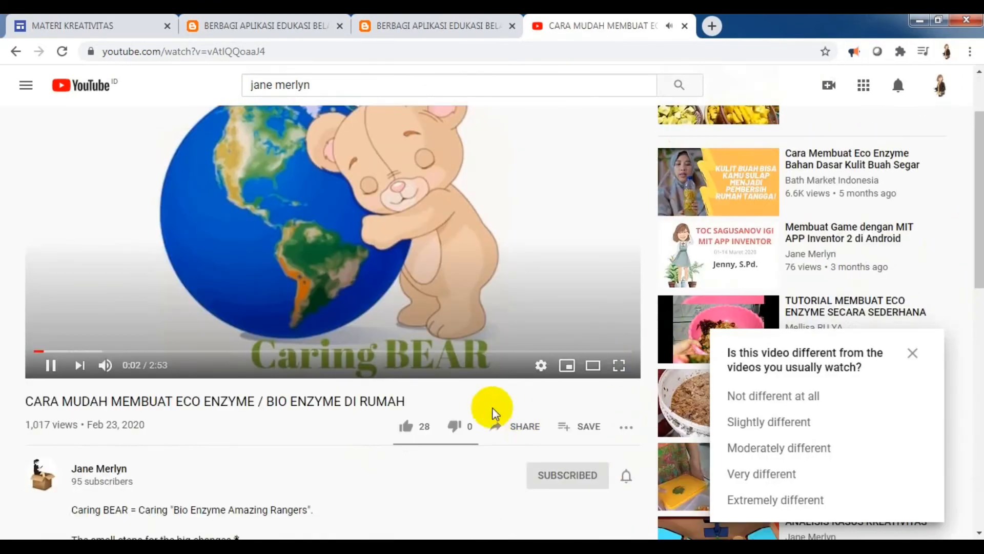
pyautogui.click(498, 428)
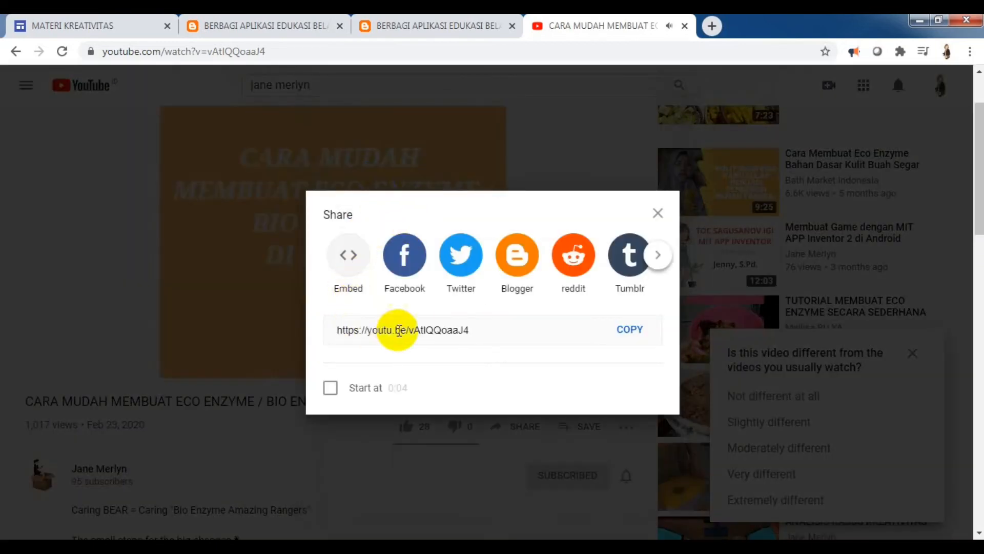
pyautogui.click(627, 331)
pyautogui.click(658, 212)
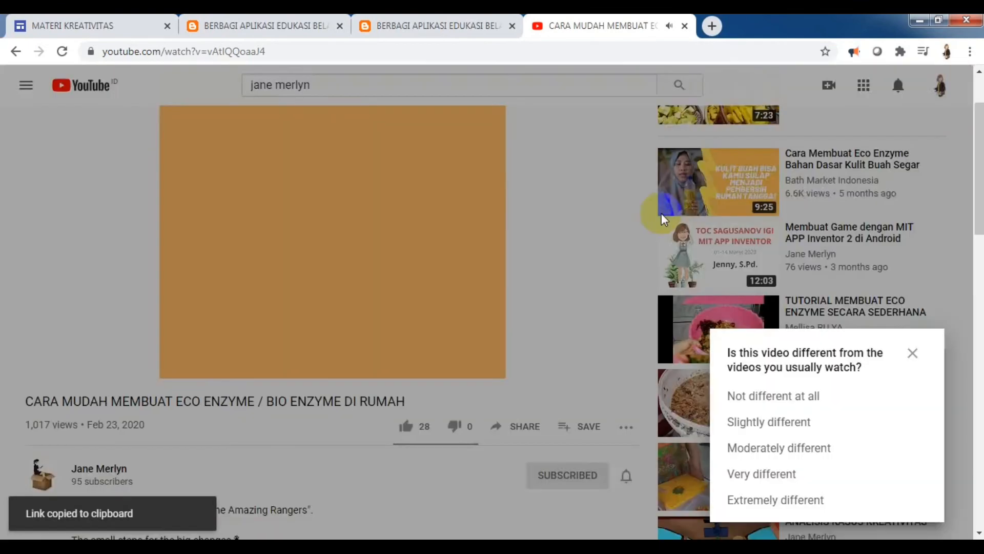
pyautogui.click(373, 319)
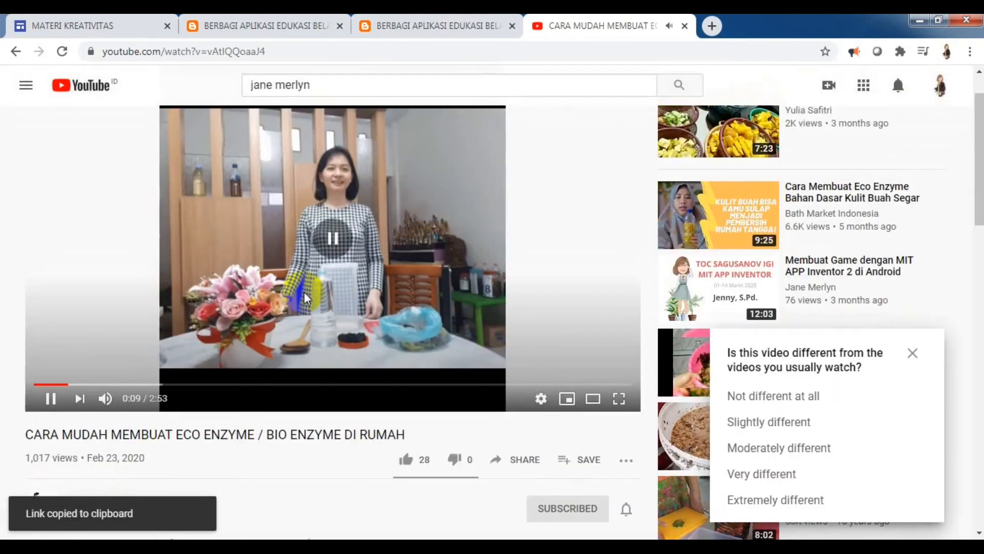
pyautogui.click(686, 27)
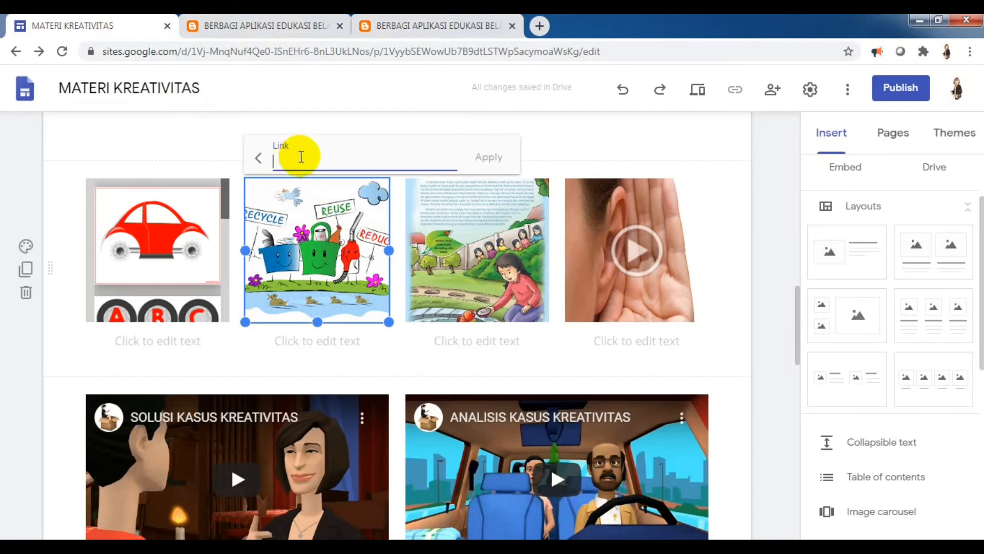
pyautogui.rightClick(301, 156)
pyautogui.click(335, 248)
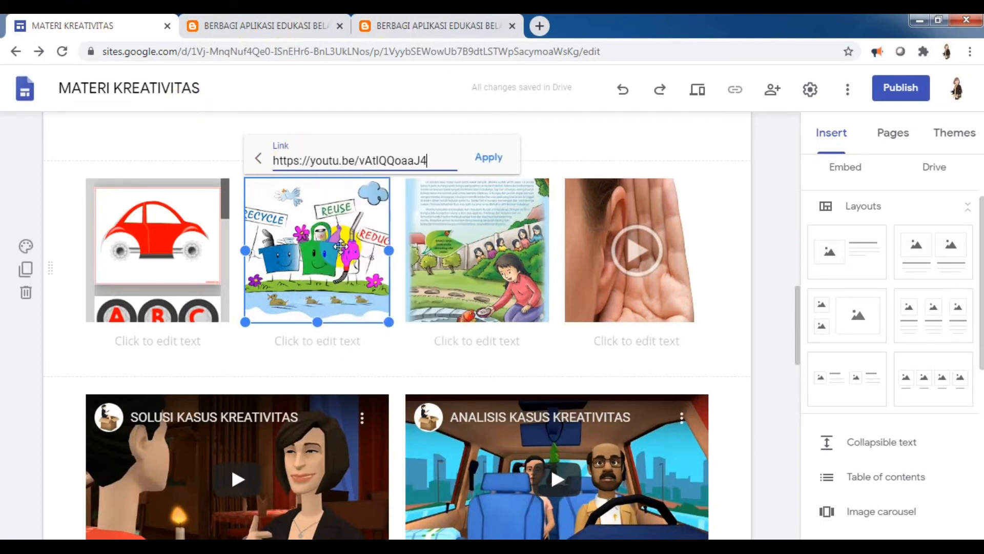
pyautogui.click(491, 160)
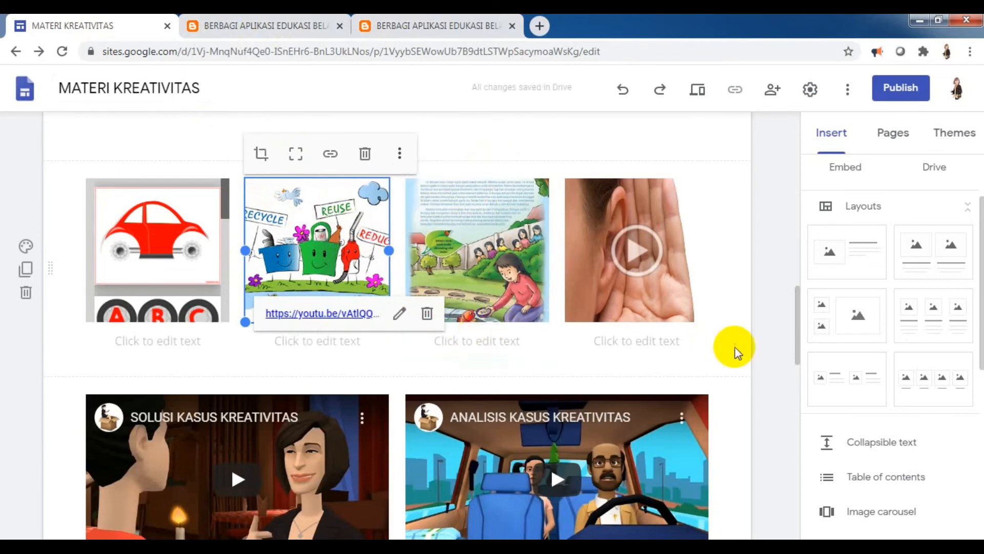
pyautogui.click(727, 269)
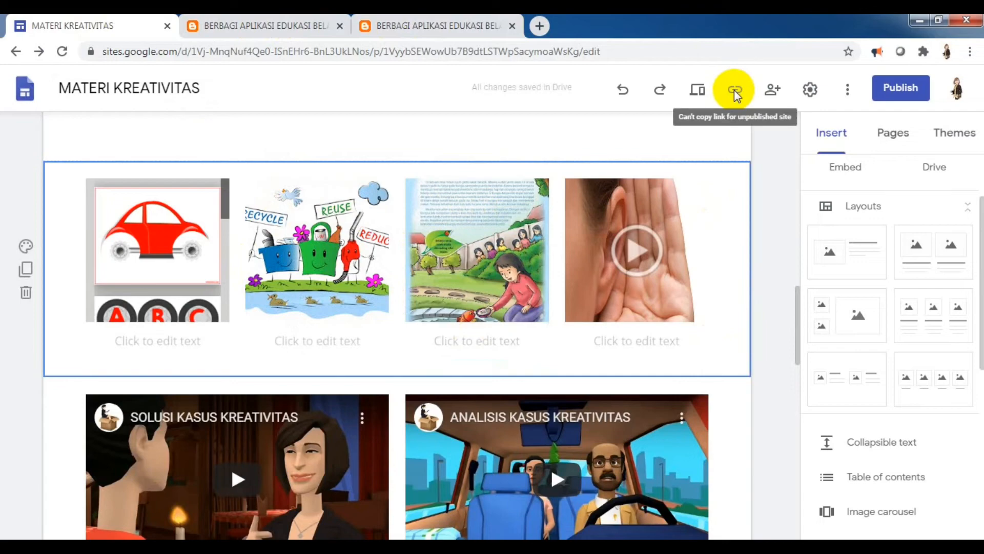
# Preview the site in tablet size down to the four-item media row.
pyautogui.click(696, 92)
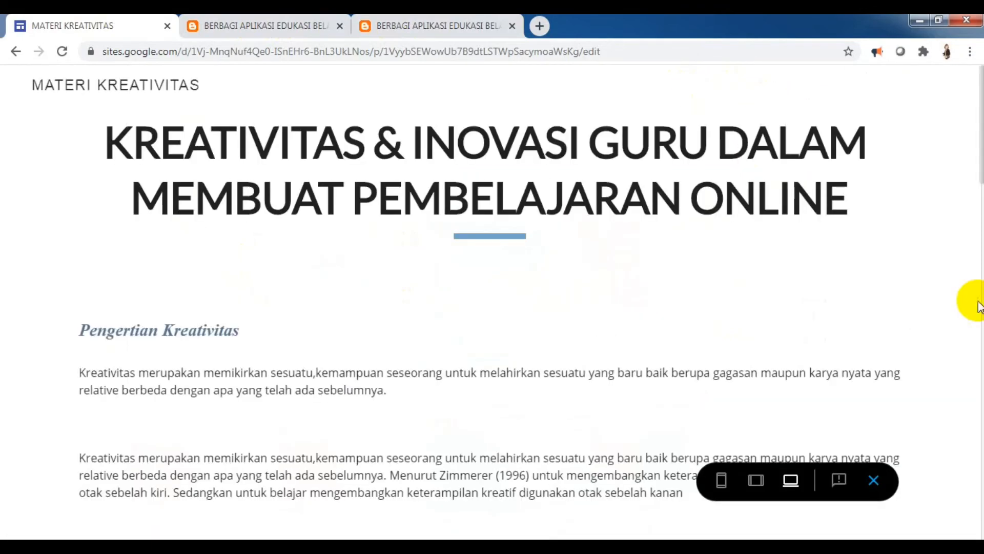
pyautogui.scroll(-5, 980, 147)
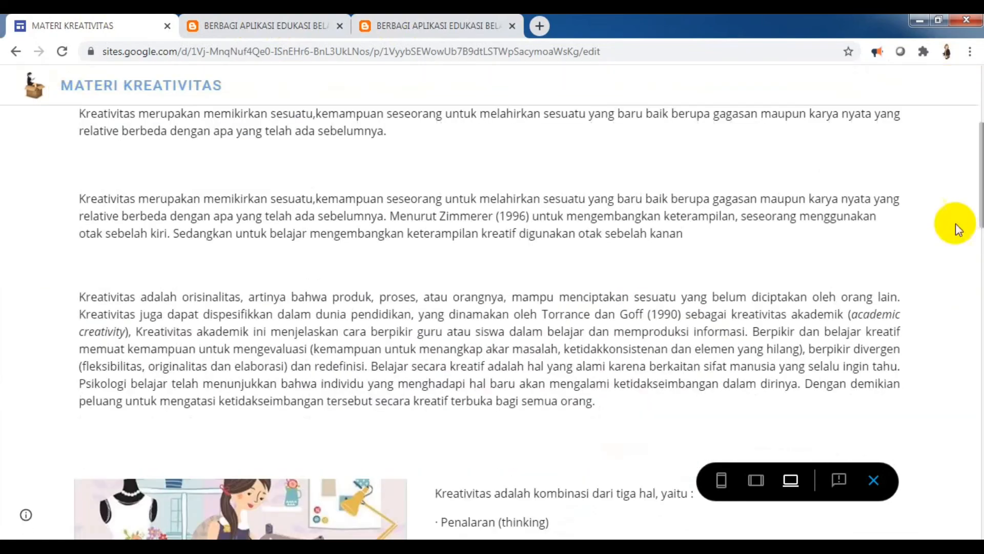
pyautogui.click(756, 482)
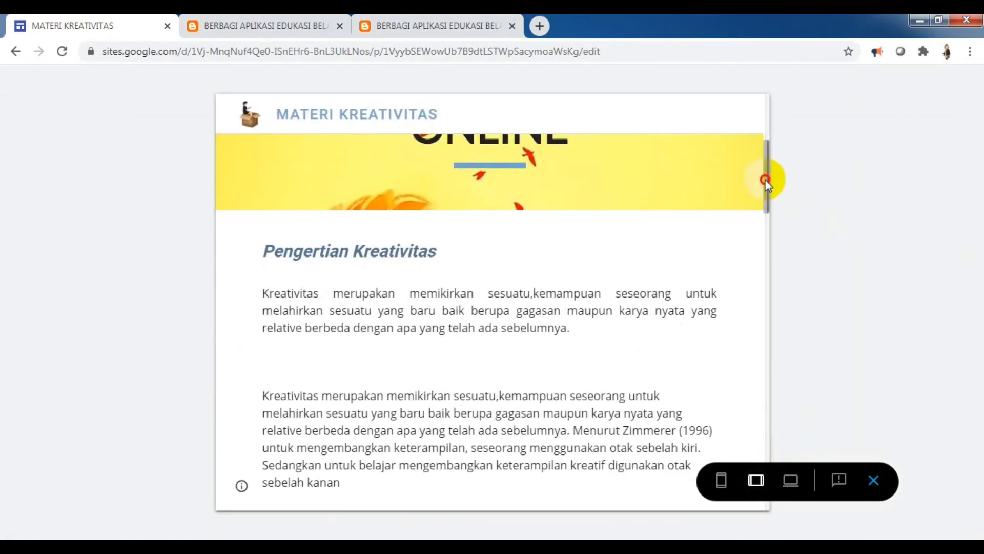
pyautogui.moveTo(765, 179); pyautogui.dragTo(773, 330)
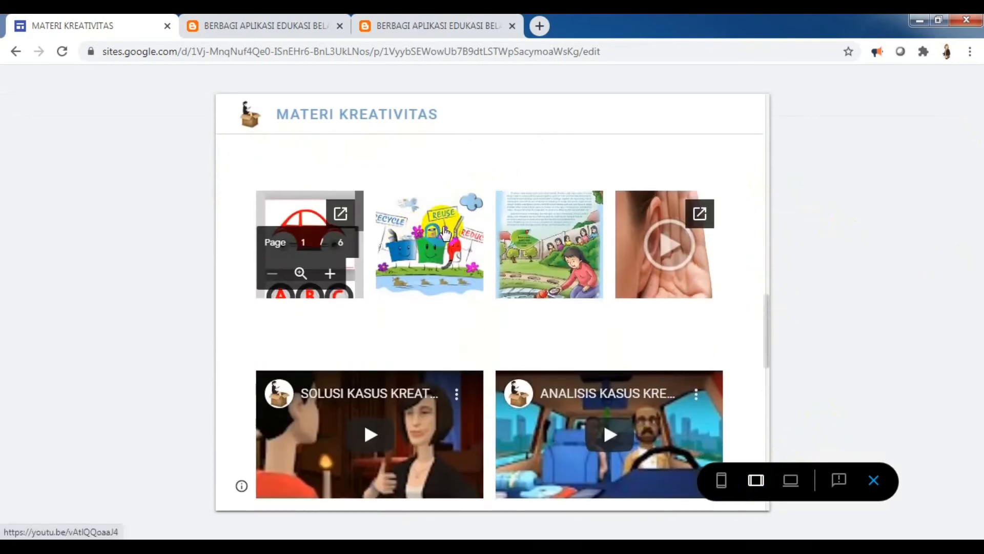
# Test the Recycle, Reuse, Reduce picture's link in the preview, close the opened video tab, and exit the preview.
pyautogui.click(444, 234)
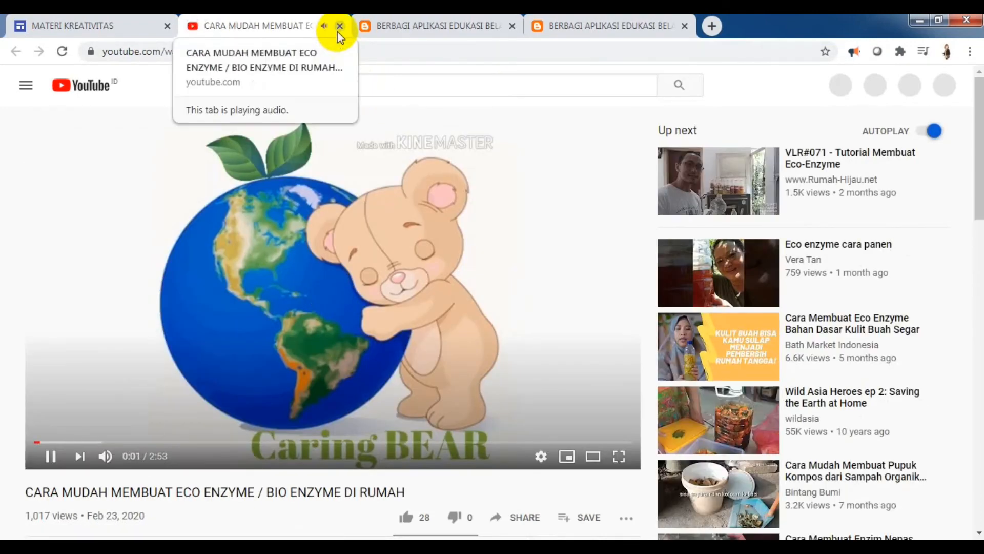
pyautogui.scroll(-3, 933, 131)
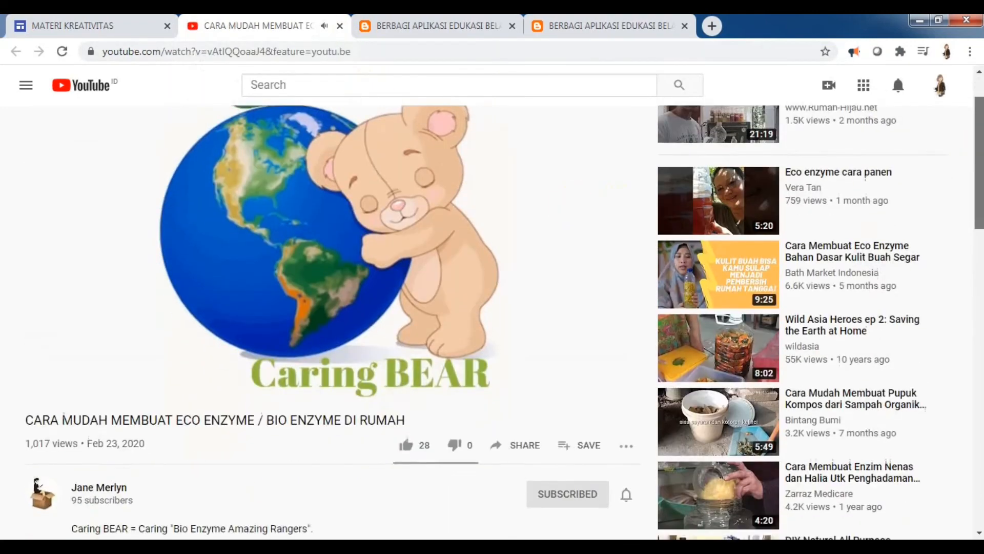
pyautogui.scroll(2, 933, 130)
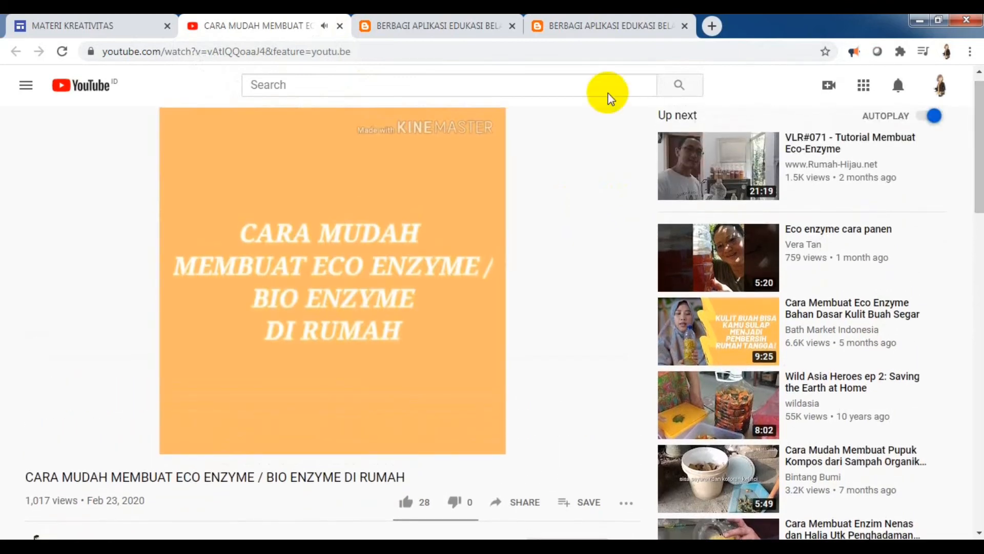
pyautogui.click(341, 26)
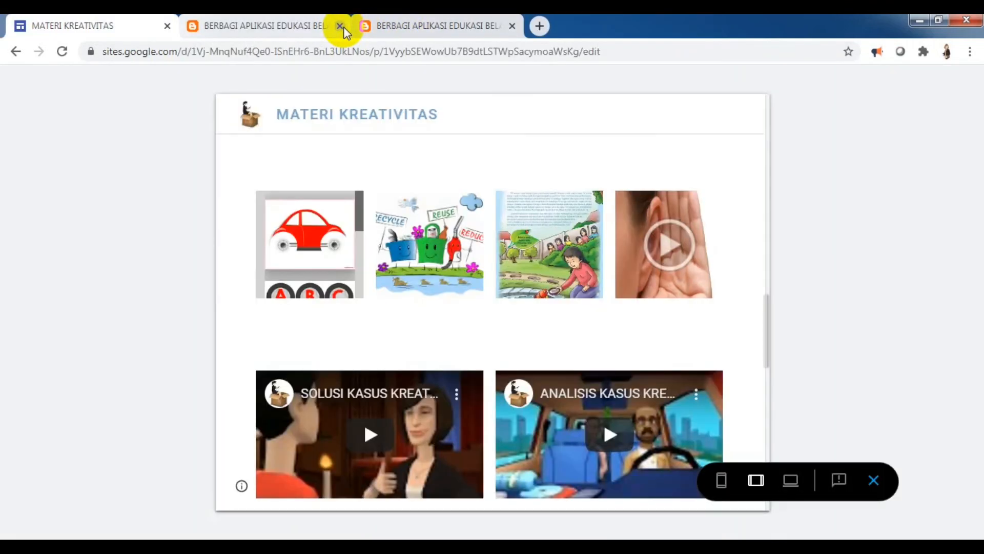
pyautogui.click(873, 481)
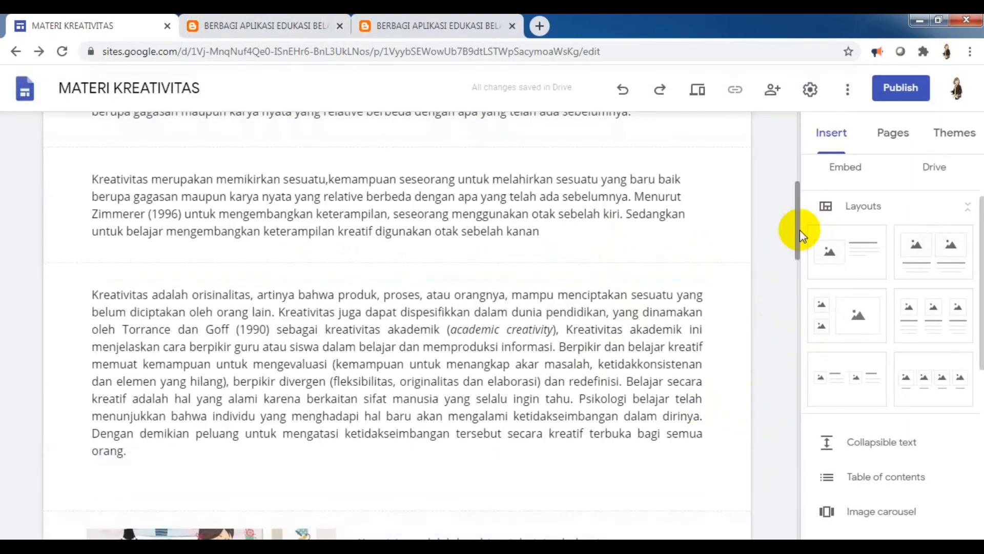
pyautogui.moveTo(800, 230); pyautogui.dragTo(799, 326)
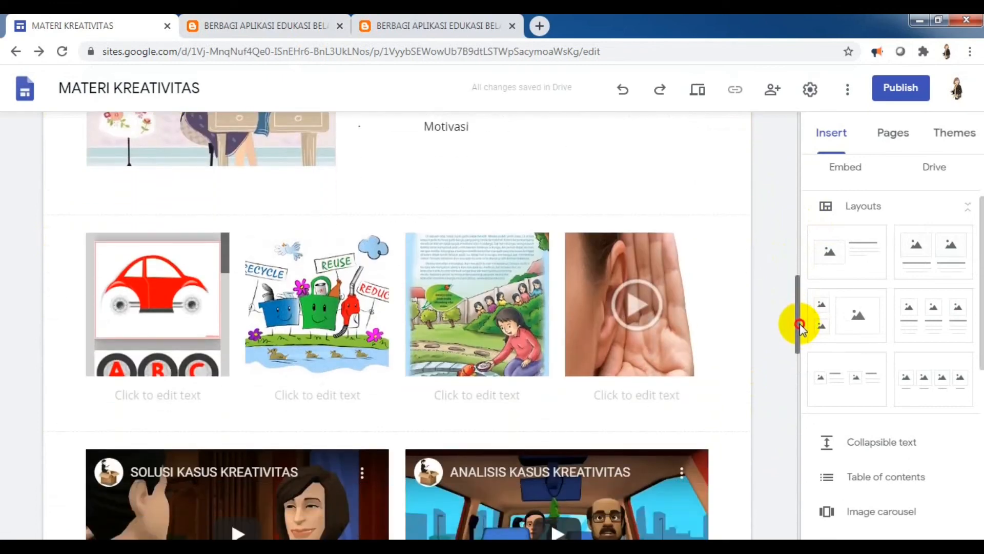
pyautogui.moveTo(801, 328); pyautogui.dragTo(802, 341)
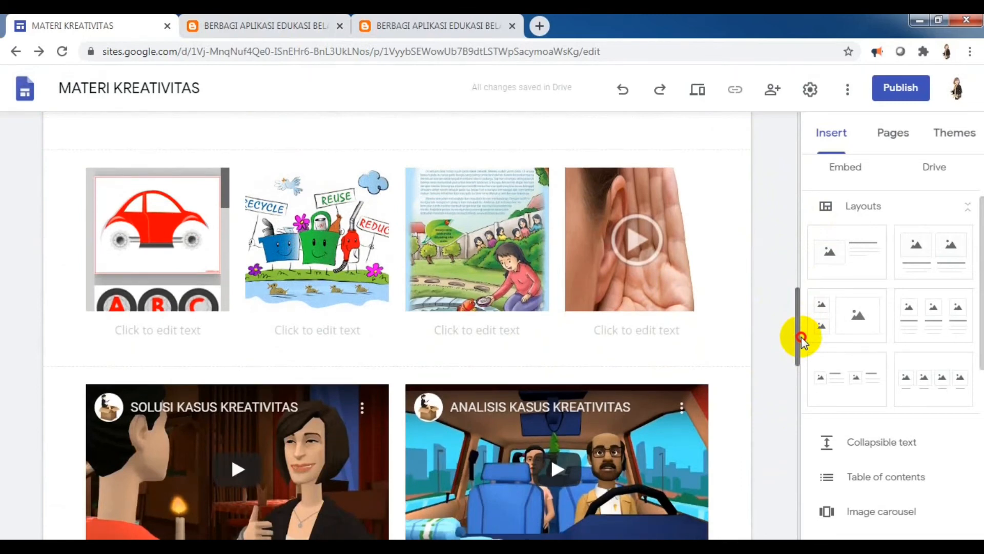
pyautogui.moveTo(802, 341); pyautogui.dragTo(802, 368)
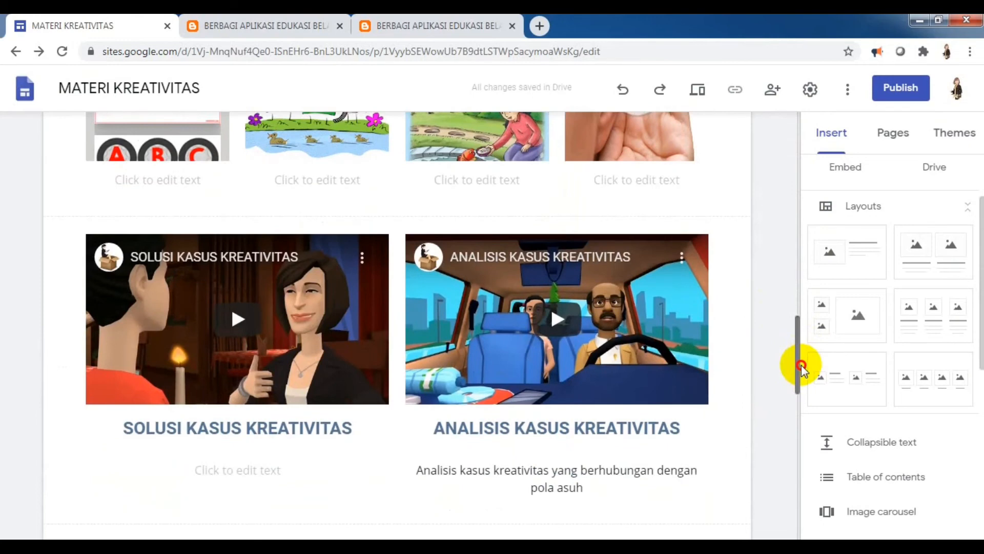
pyautogui.moveTo(802, 368); pyautogui.dragTo(792, 90)
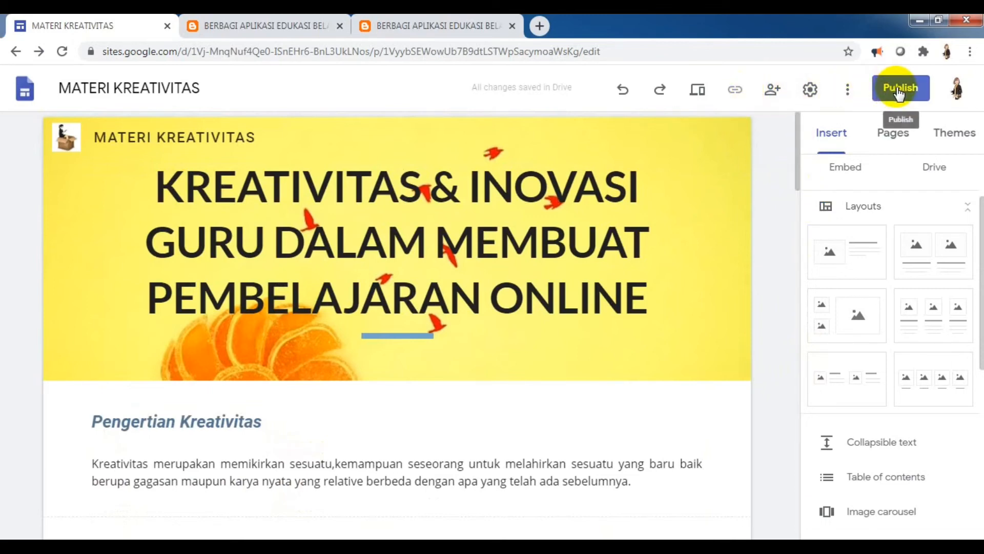
# Open the site's sharing settings, dismiss the sharing restrictions tip, and show the link access options.
pyautogui.click(769, 90)
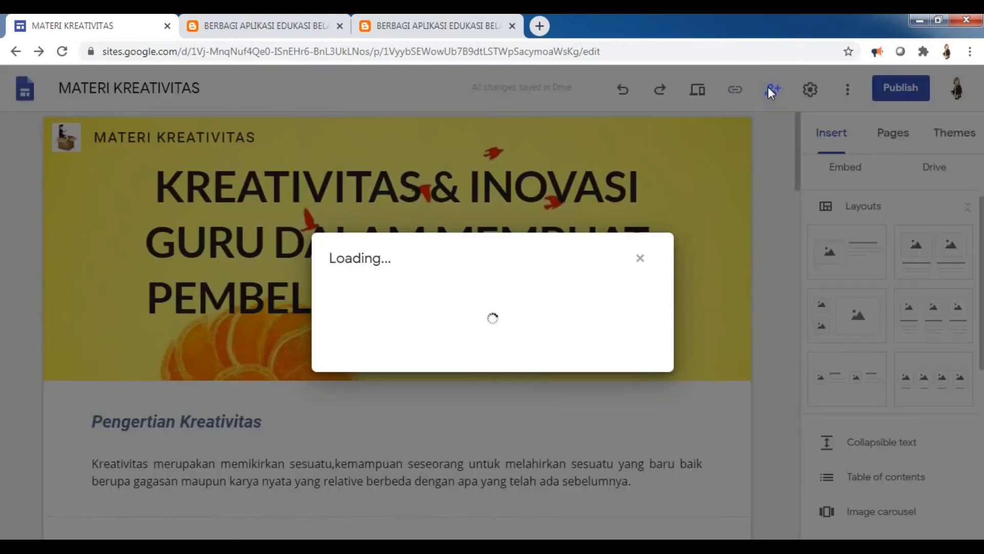
pyautogui.click(769, 90)
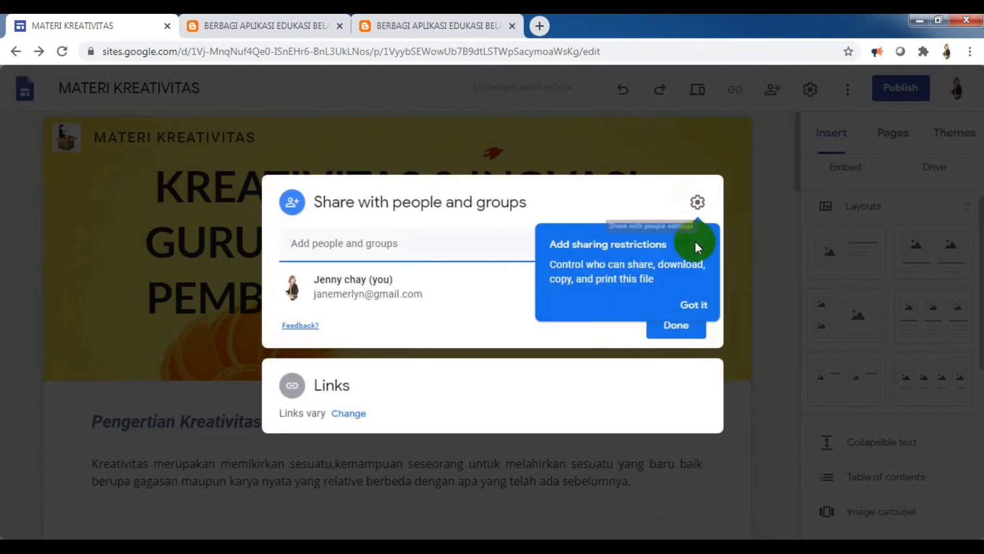
pyautogui.click(694, 308)
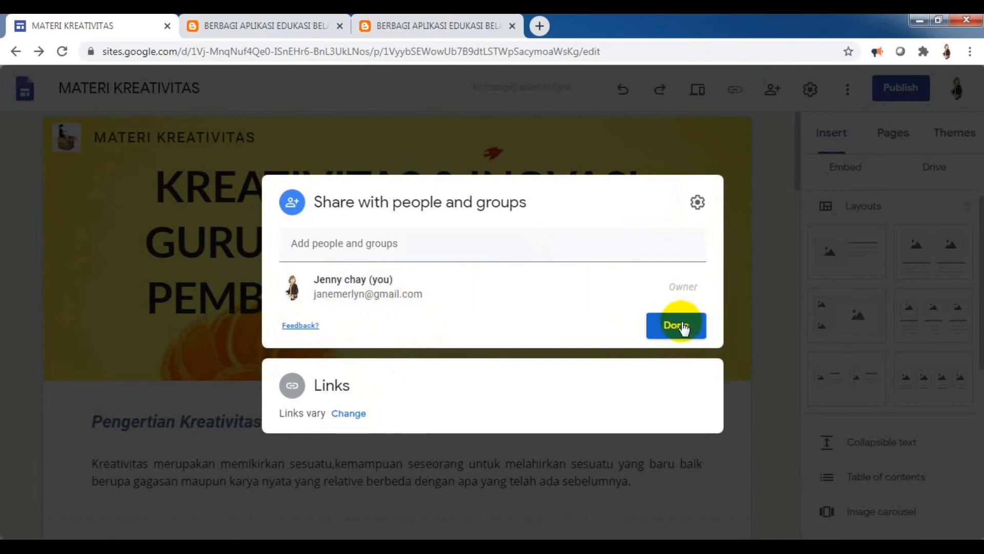
pyautogui.click(349, 413)
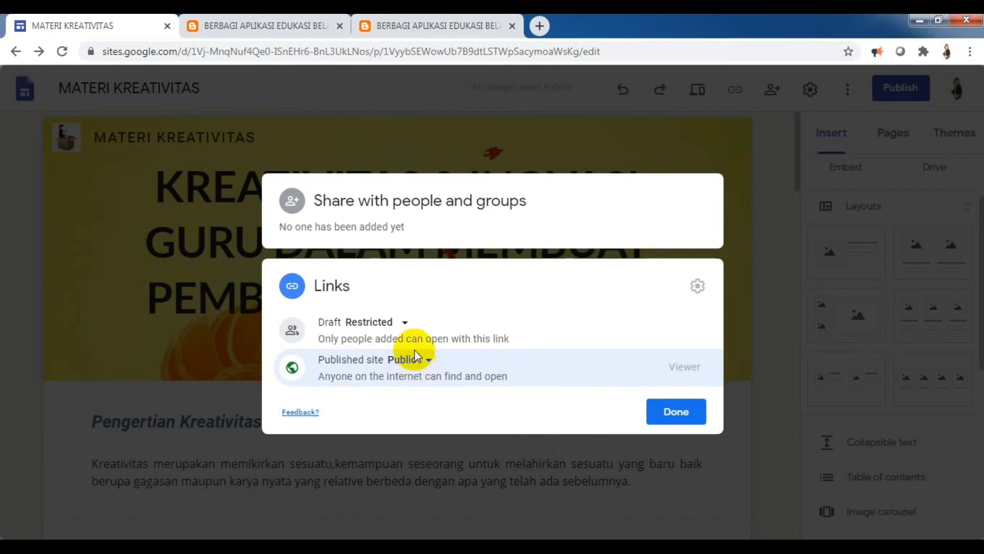
# Try draft link access as Anyone with the link, set it back to Restricted, and close the sharing settings.
pyautogui.click(404, 323)
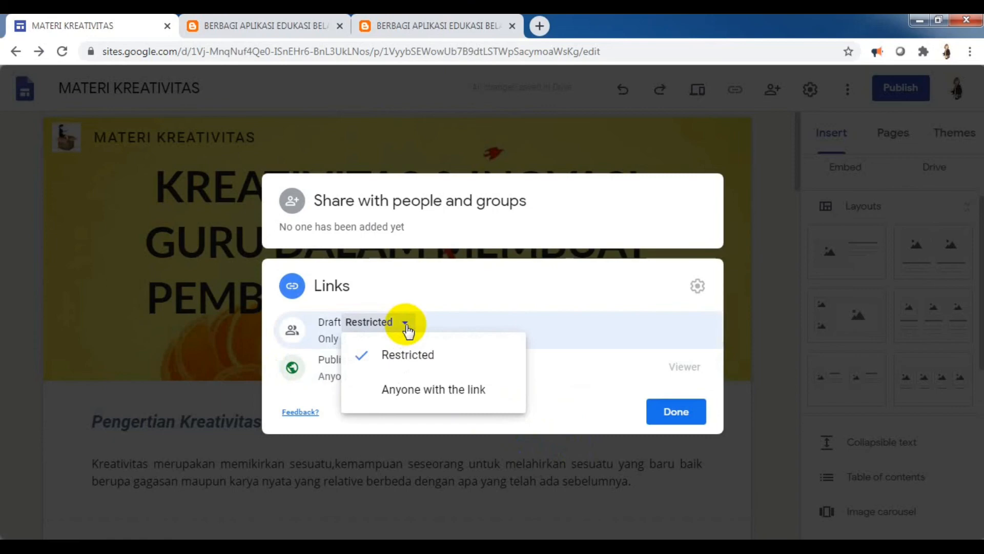
pyautogui.click(432, 388)
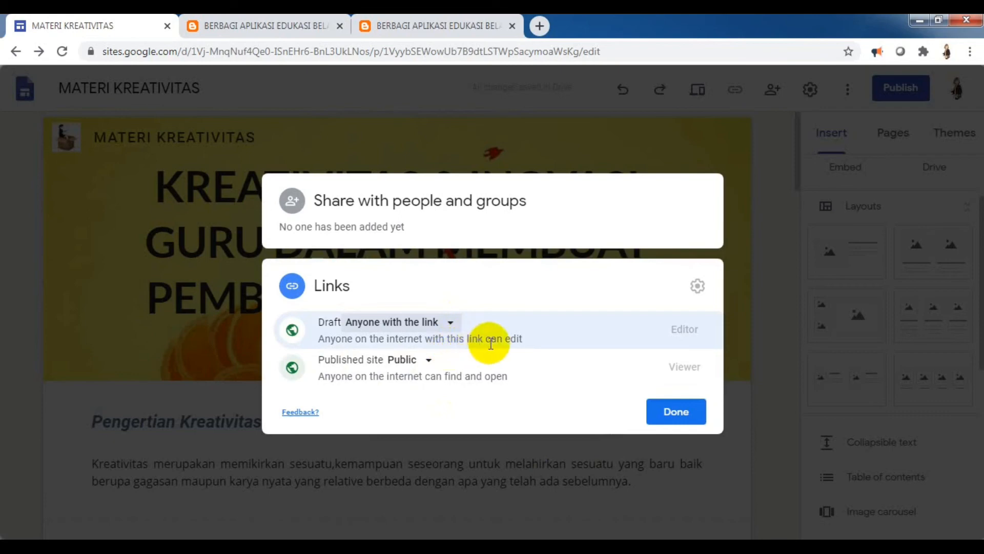
pyautogui.click(451, 323)
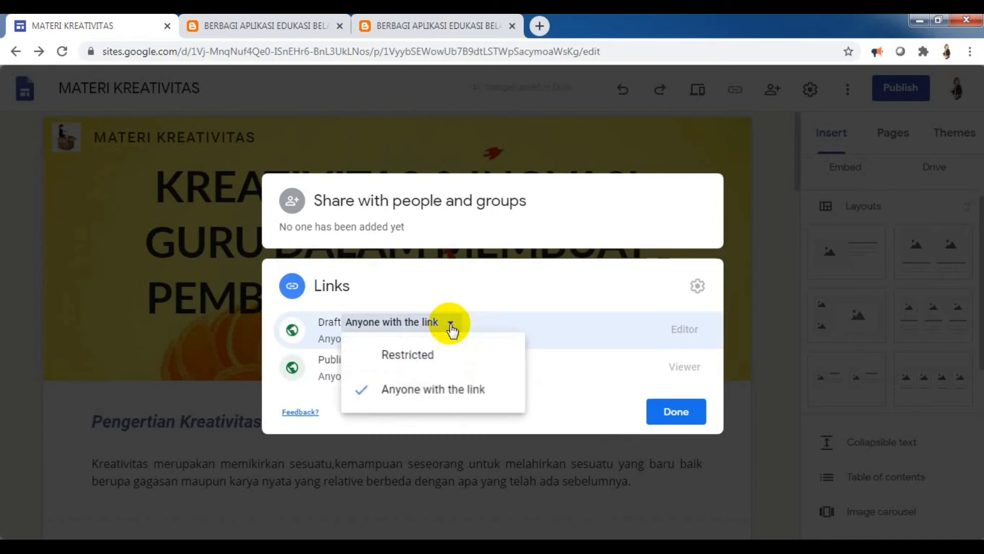
pyautogui.click(432, 355)
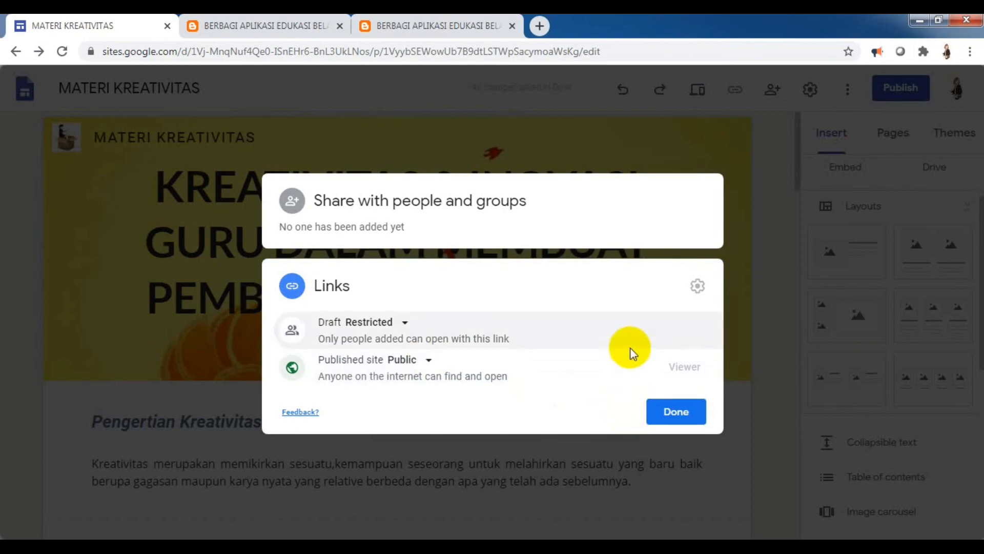
pyautogui.click(678, 413)
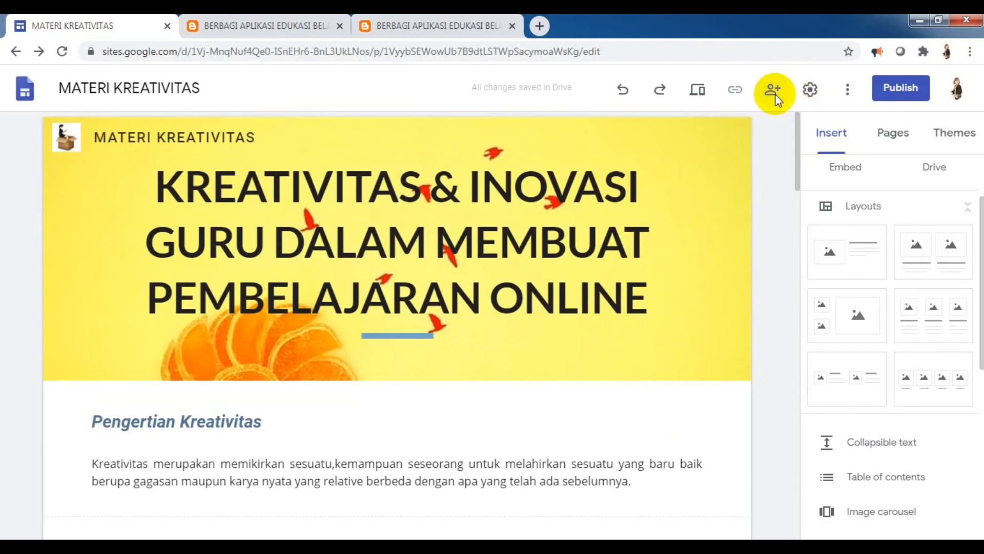
# Review the editor permission option in the Share with people settings and close the sharing dialog.
pyautogui.click(775, 95)
pyautogui.click(697, 202)
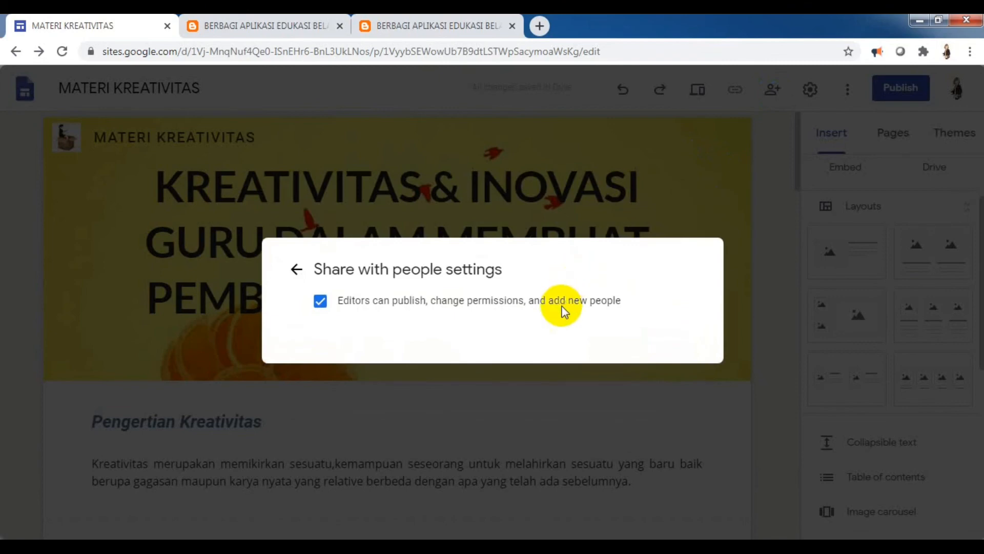
pyautogui.click(639, 220)
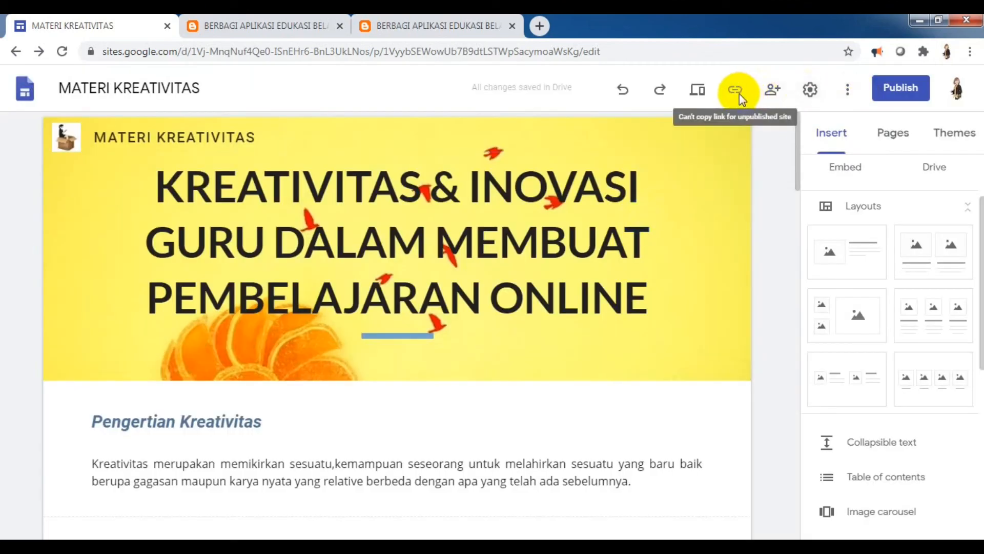
# Start publishing the site with the web address materikreativitas and review who can view it in the link and people sharing options.
pyautogui.click(894, 84)
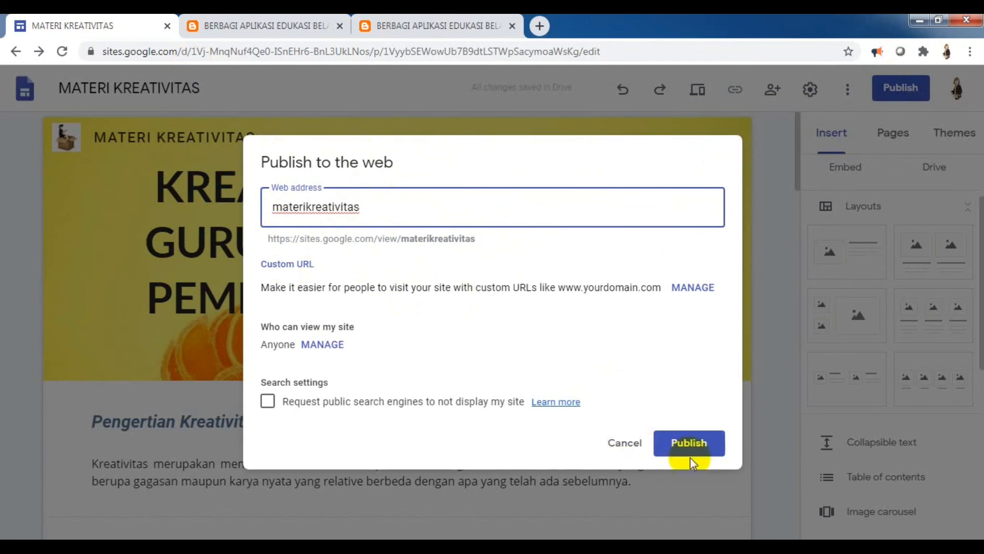
pyautogui.click(314, 349)
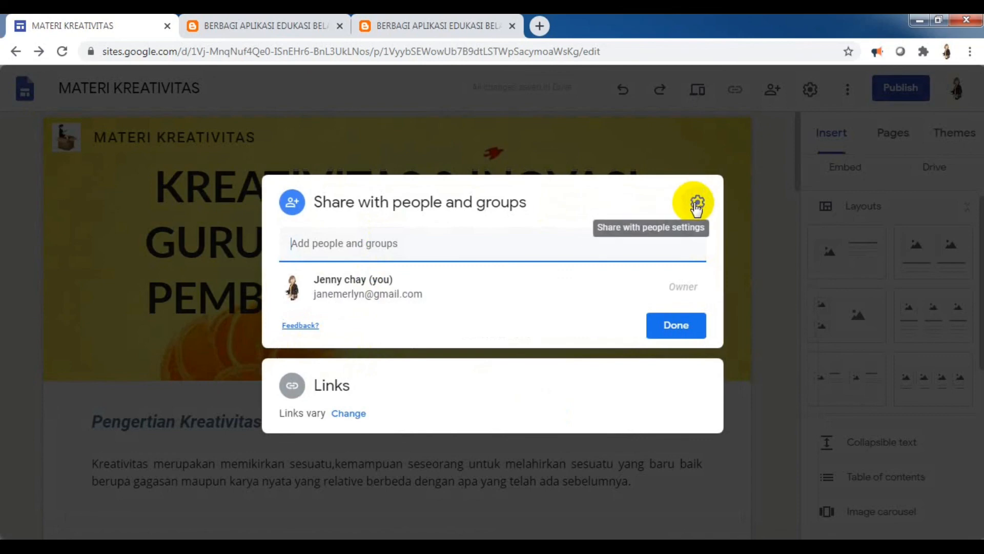
pyautogui.click(356, 413)
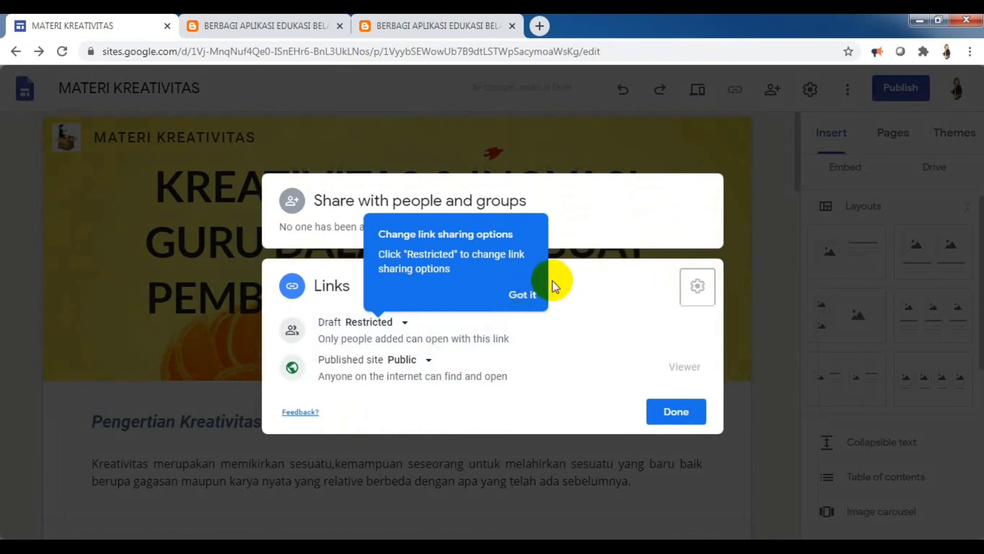
pyautogui.click(520, 294)
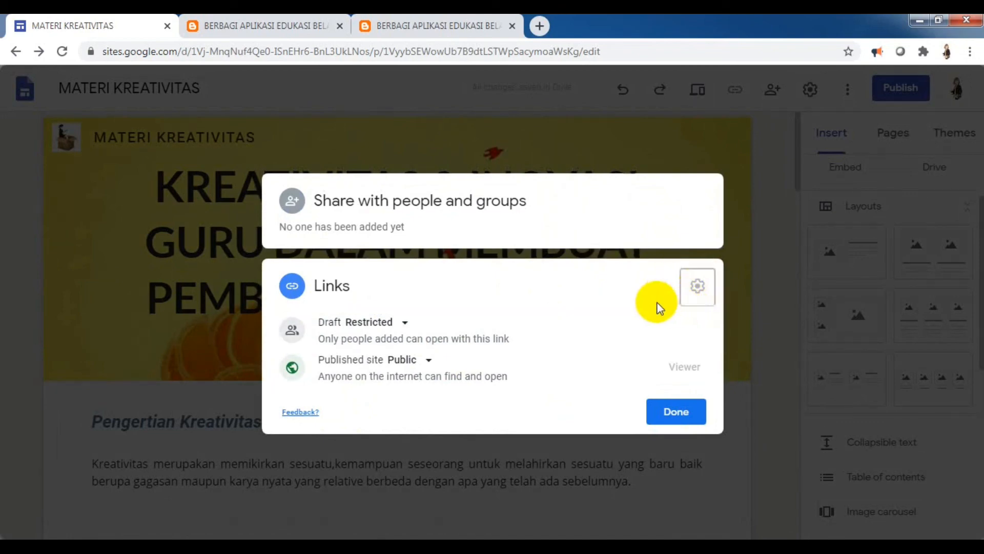
pyautogui.click(491, 205)
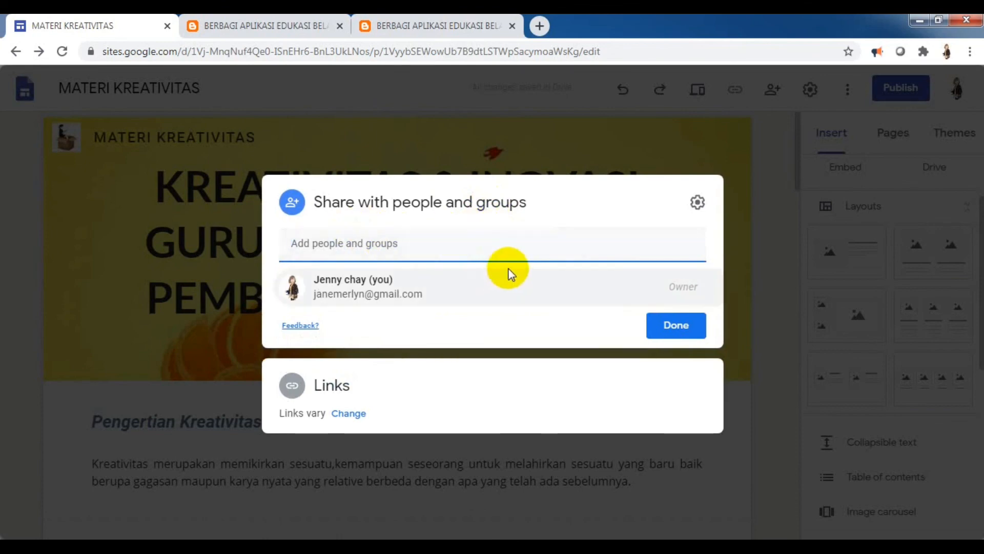
pyautogui.click(676, 323)
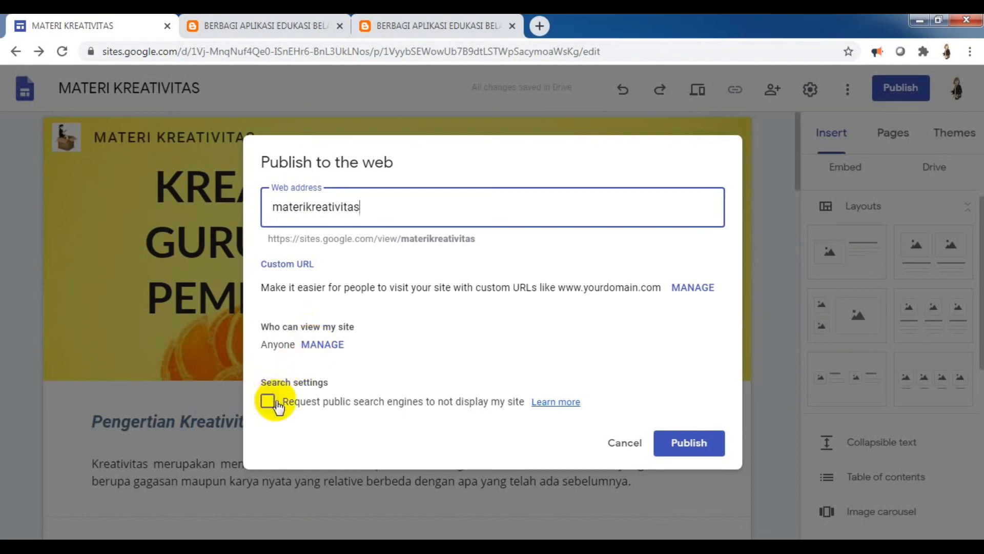
# Publish the site and copy its published link.
pyautogui.click(702, 451)
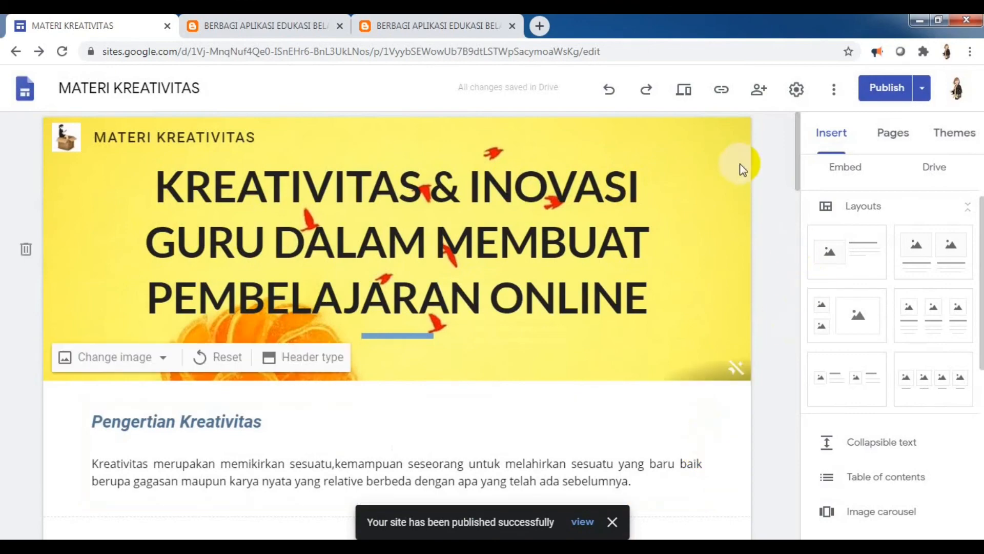
pyautogui.click(718, 92)
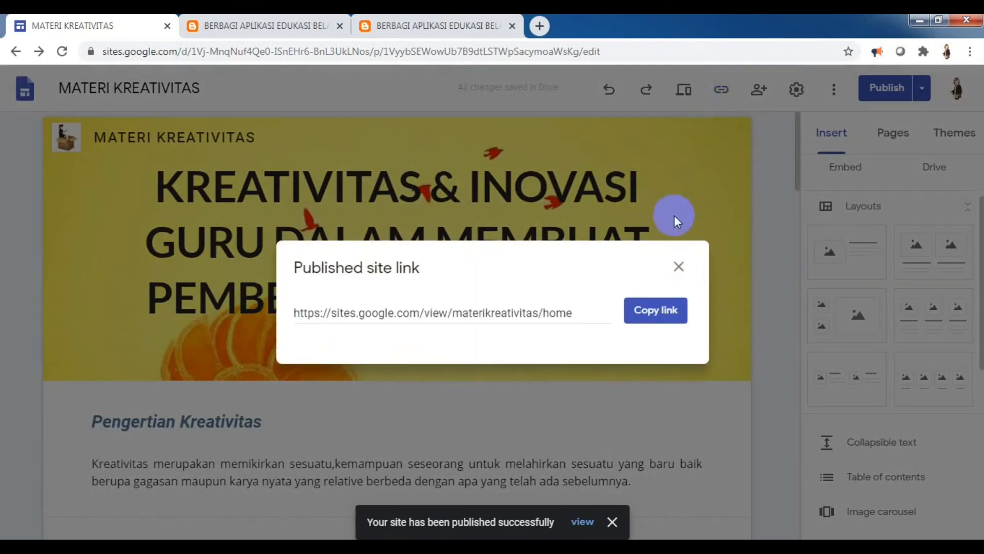
pyautogui.click(657, 310)
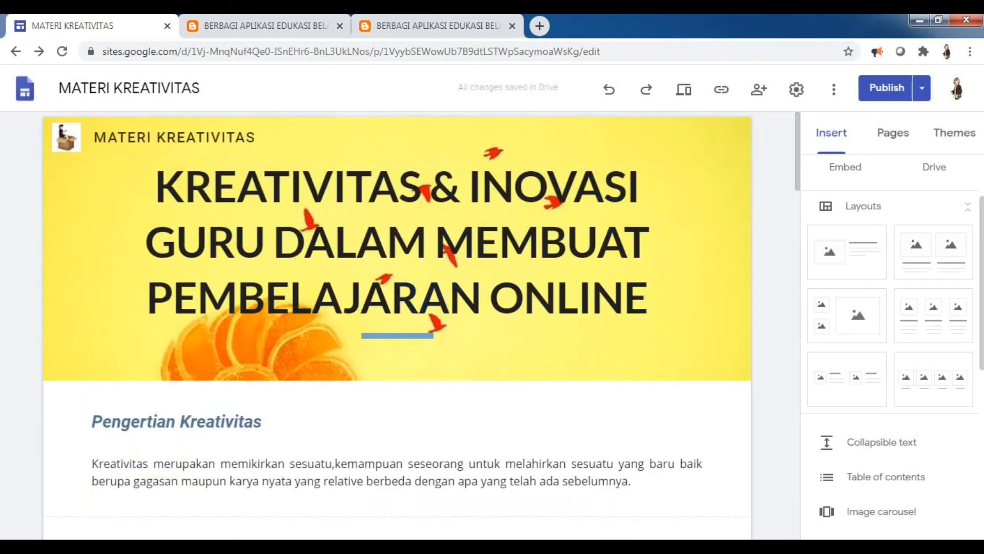
# Switch to Telegram, search the chats for "h", and open the Happy Lucky Land channel.
pyautogui.click(15, 546)
pyautogui.click(94, 329)
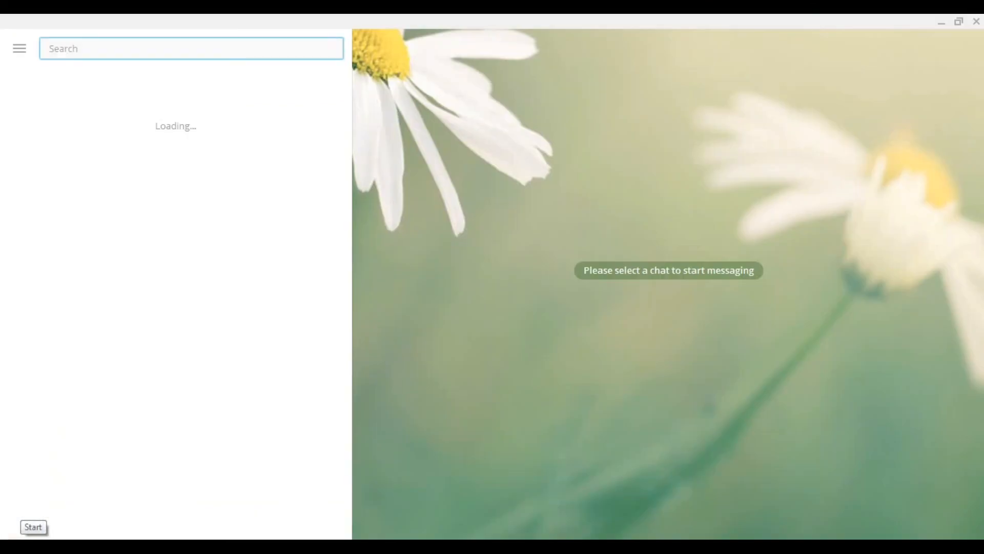
pyautogui.click(15, 547)
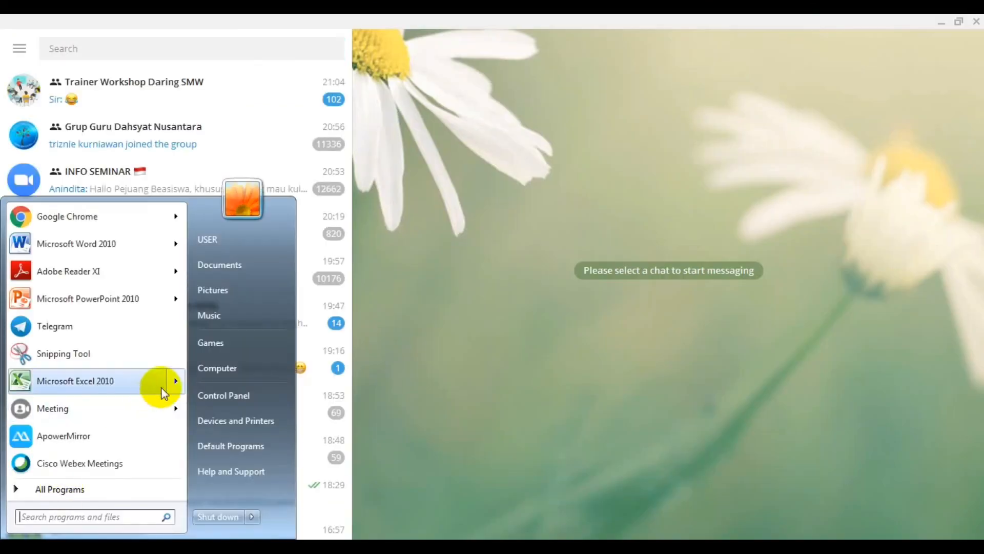
pyautogui.click(169, 45)
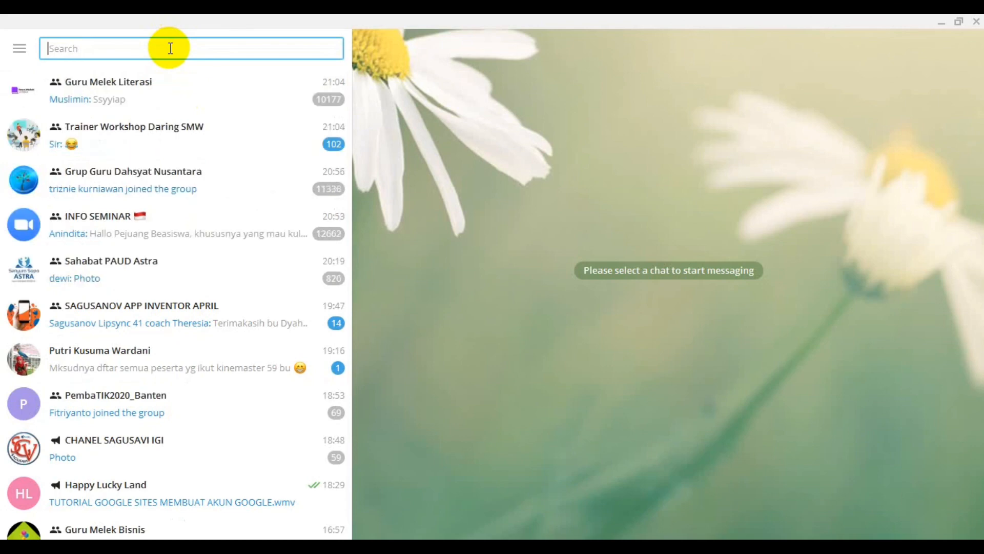
pyautogui.write('h')
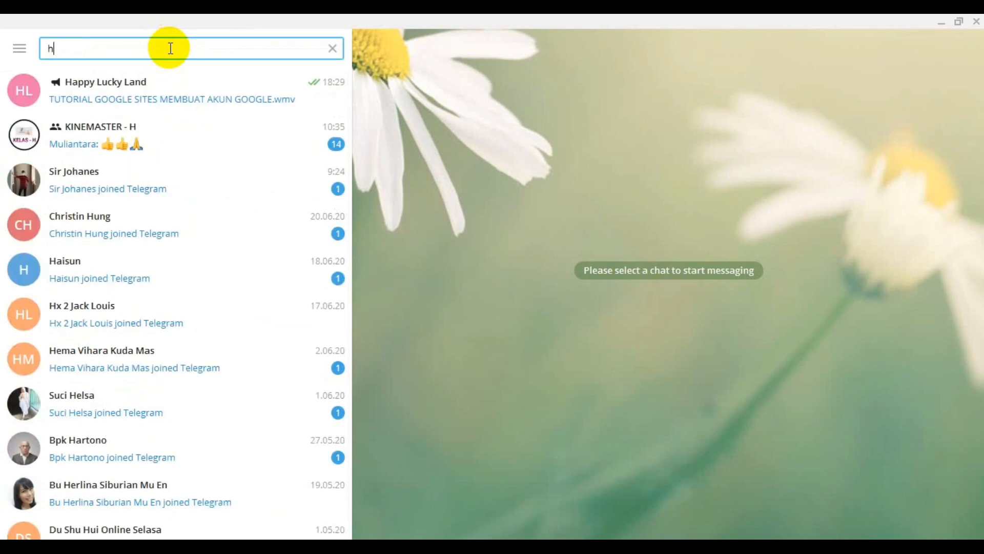
pyautogui.click(154, 83)
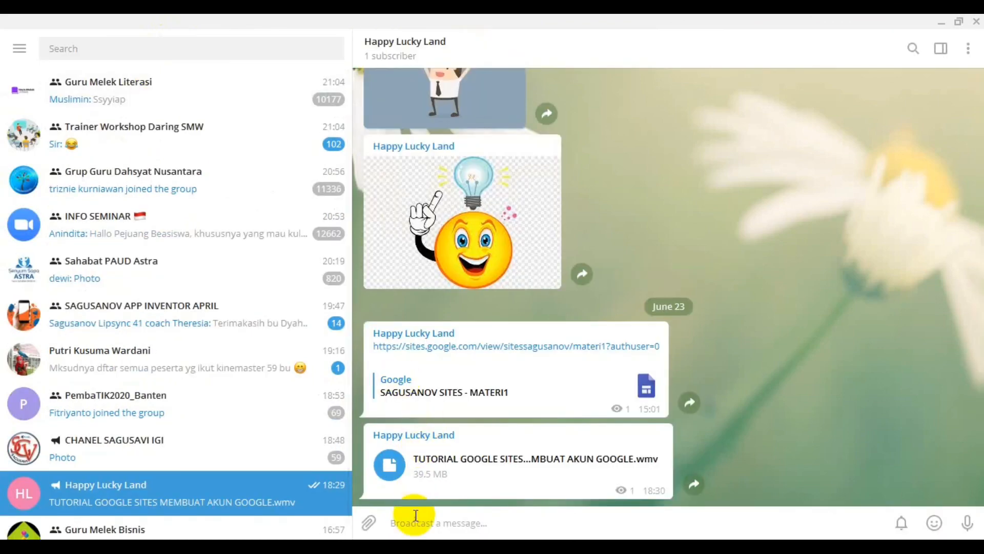
# Paste the copied MATERI KREATIVITAS site link into the channel's message and send it.
pyautogui.rightClick(415, 516)
pyautogui.click(451, 373)
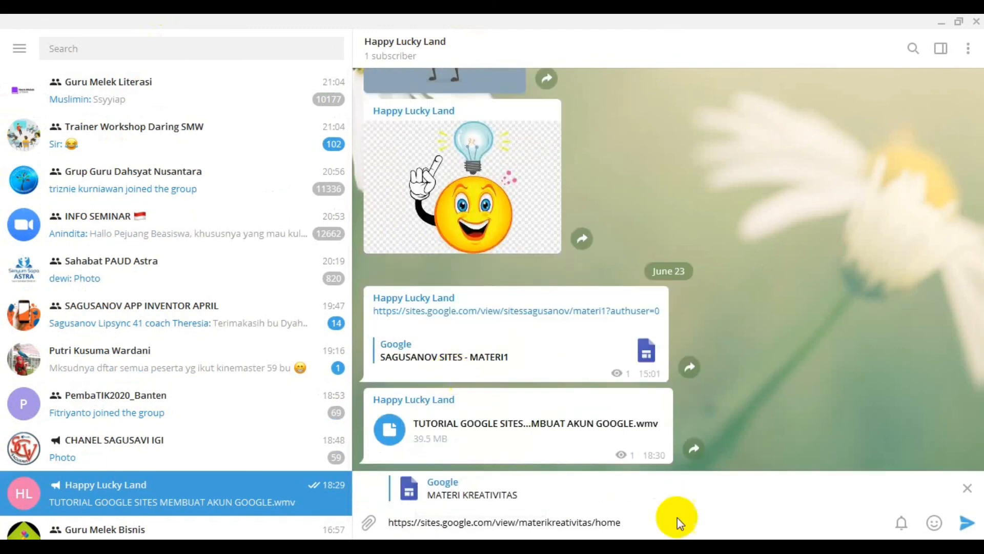
pyautogui.click(966, 522)
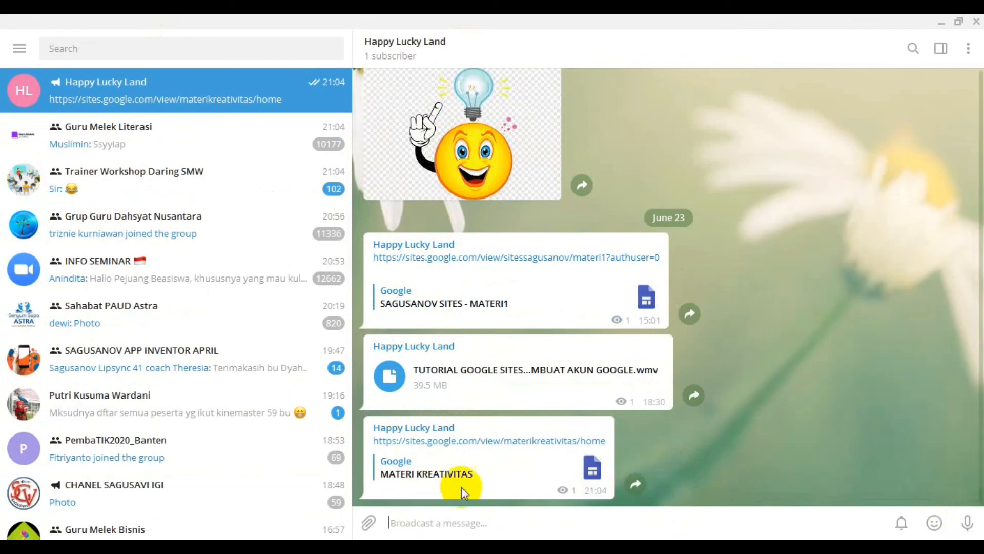
# Open the sent link to check the published site, and close its browser tab along with the two blog tabs.
pyautogui.click(481, 442)
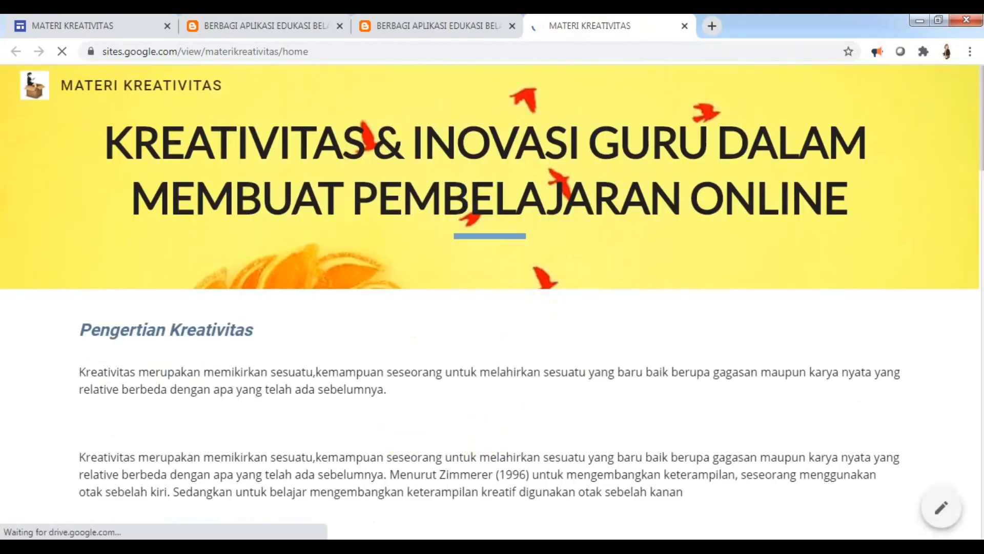
pyautogui.moveTo(981, 138)
pyautogui.mouseDown()
pyautogui.moveTo(981, 301)
pyautogui.moveTo(981, 137)
pyautogui.mouseUp()
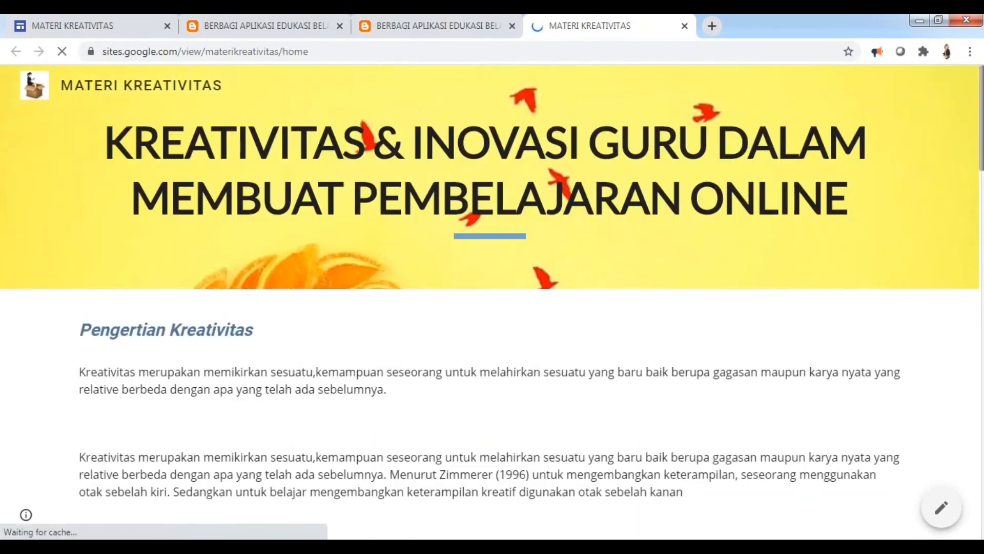
pyautogui.click(685, 27)
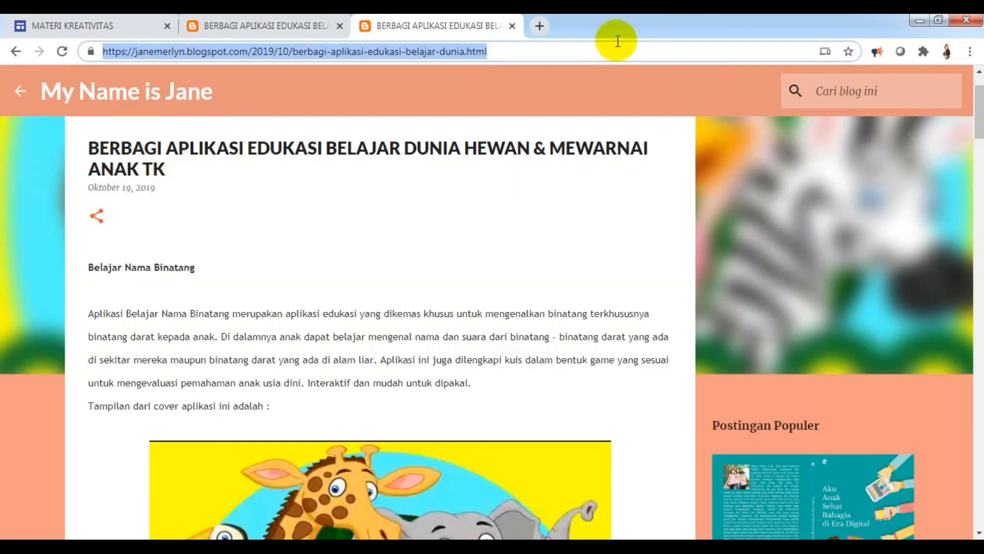
pyautogui.click(512, 25)
pyautogui.click(339, 24)
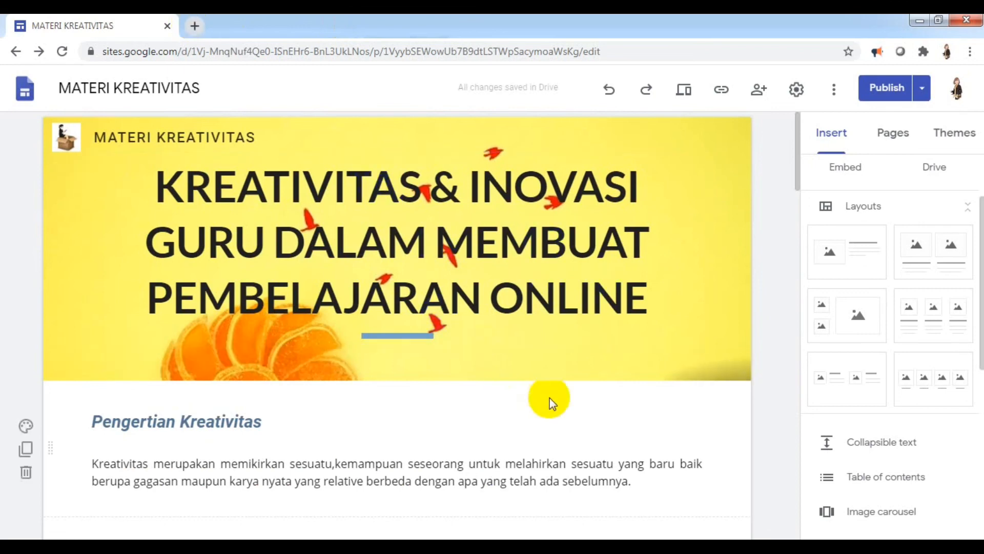
# Look through the remaining insertable elements and the site page down to its picture and video sections.
pyautogui.scroll(-5, 969, 220)
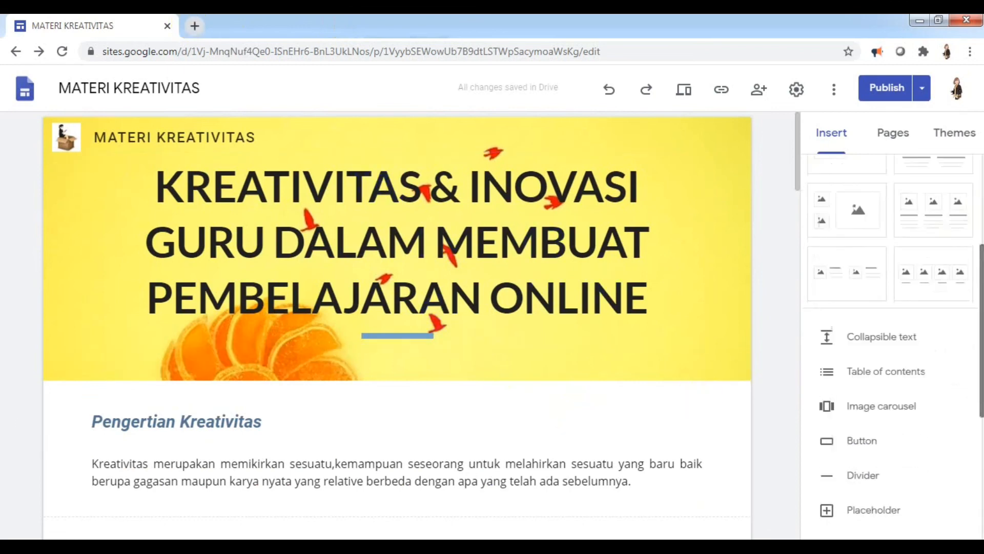
pyautogui.scroll(-3, 891, 307)
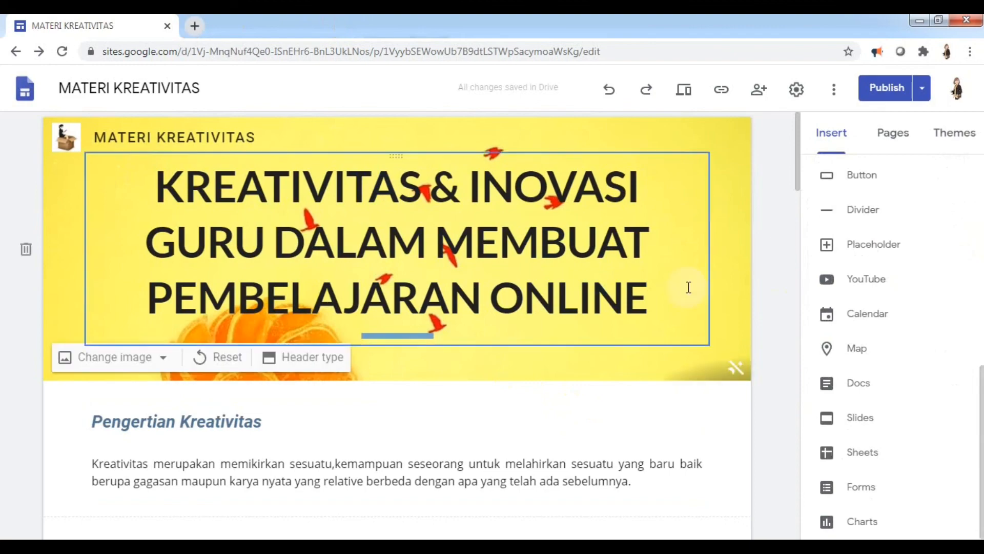
pyautogui.moveTo(790, 160); pyautogui.dragTo(810, 354)
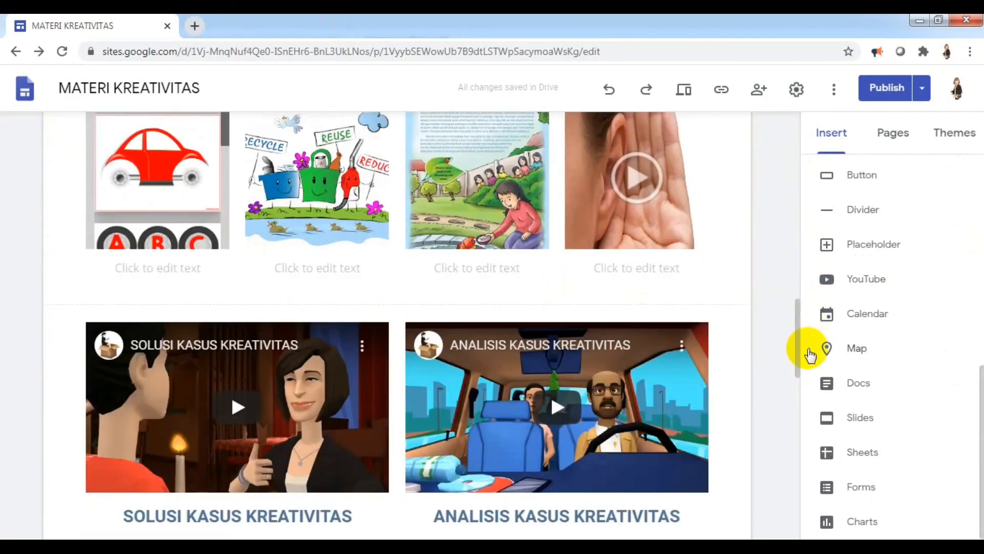